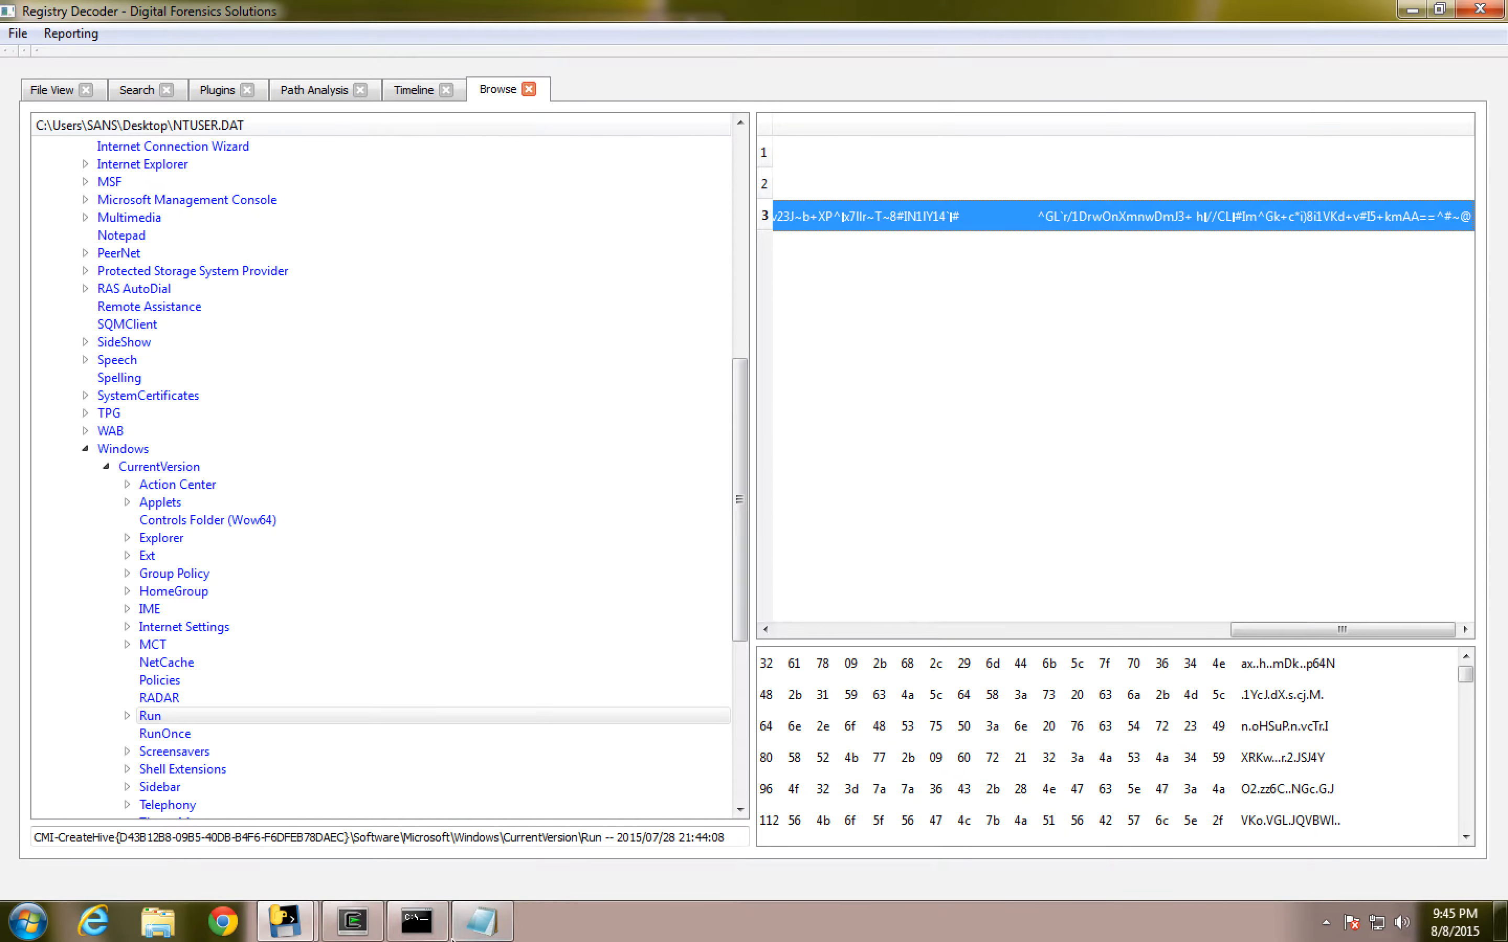
- Paste the copied registry value over the text in the untitled Notepad document, inspect it, and close the document without saving
click(482, 921)
drag(453, 654, 207, 386)
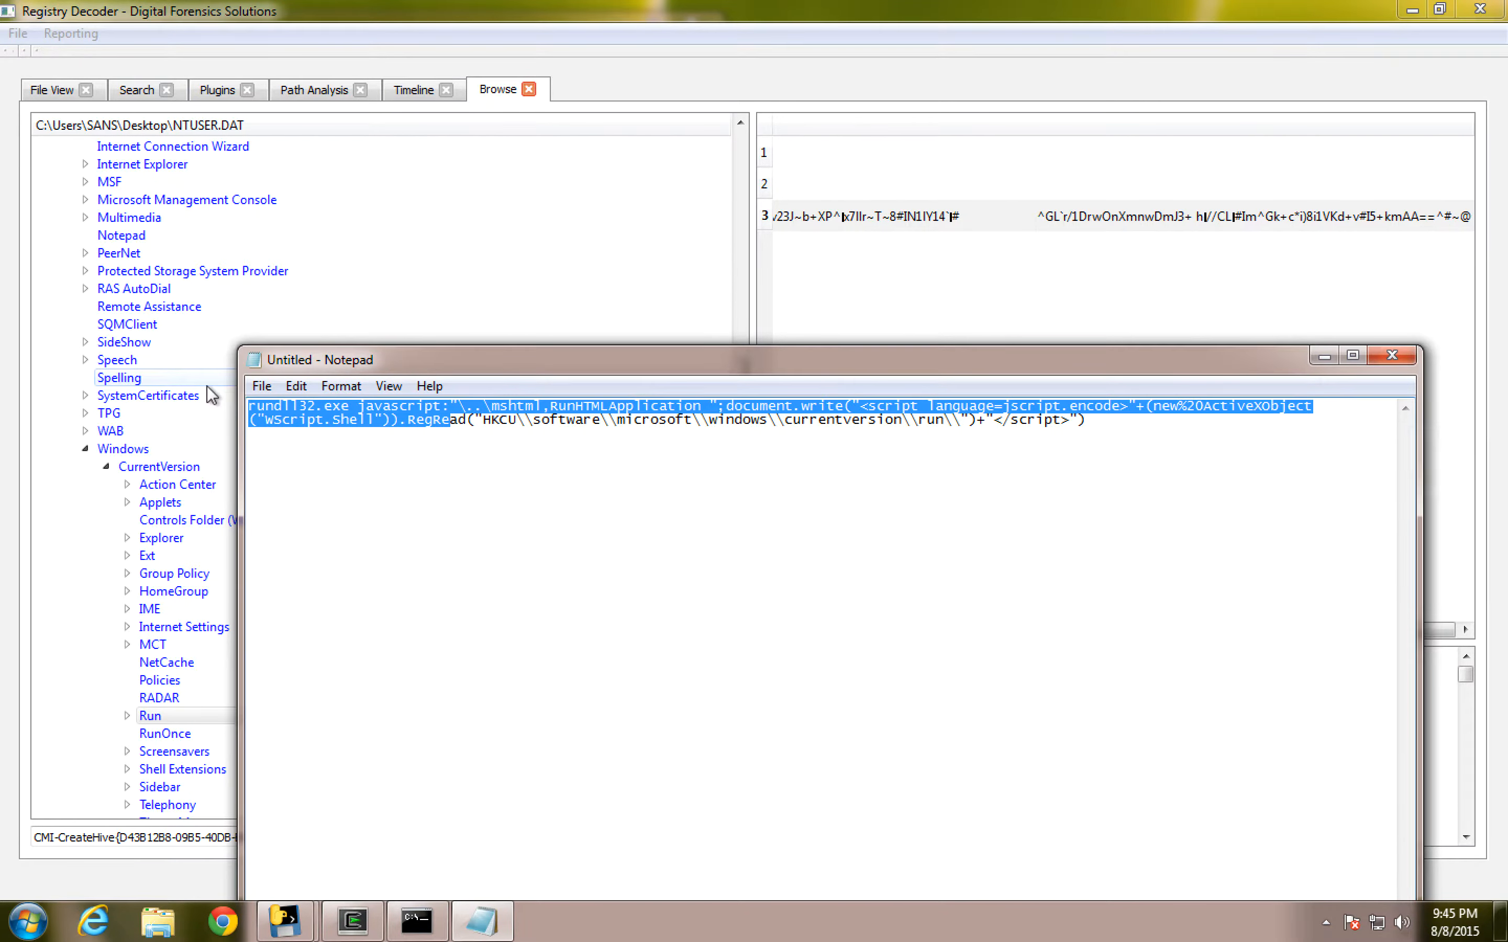
key(ctrl+a)
key(ctrl+v)
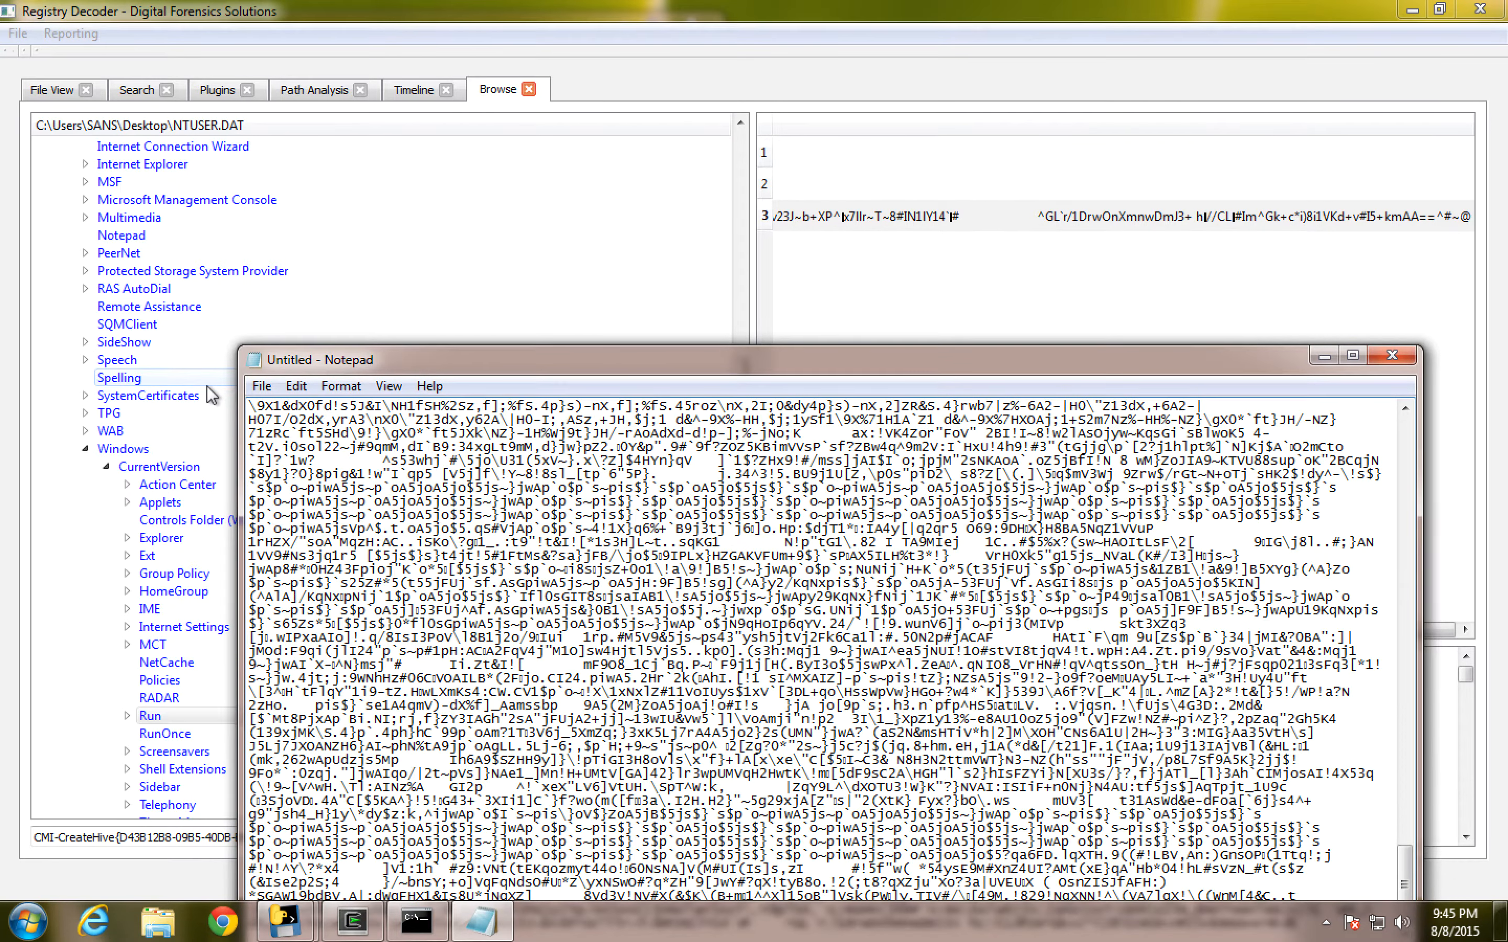
scroll(773, 547, up, 3)
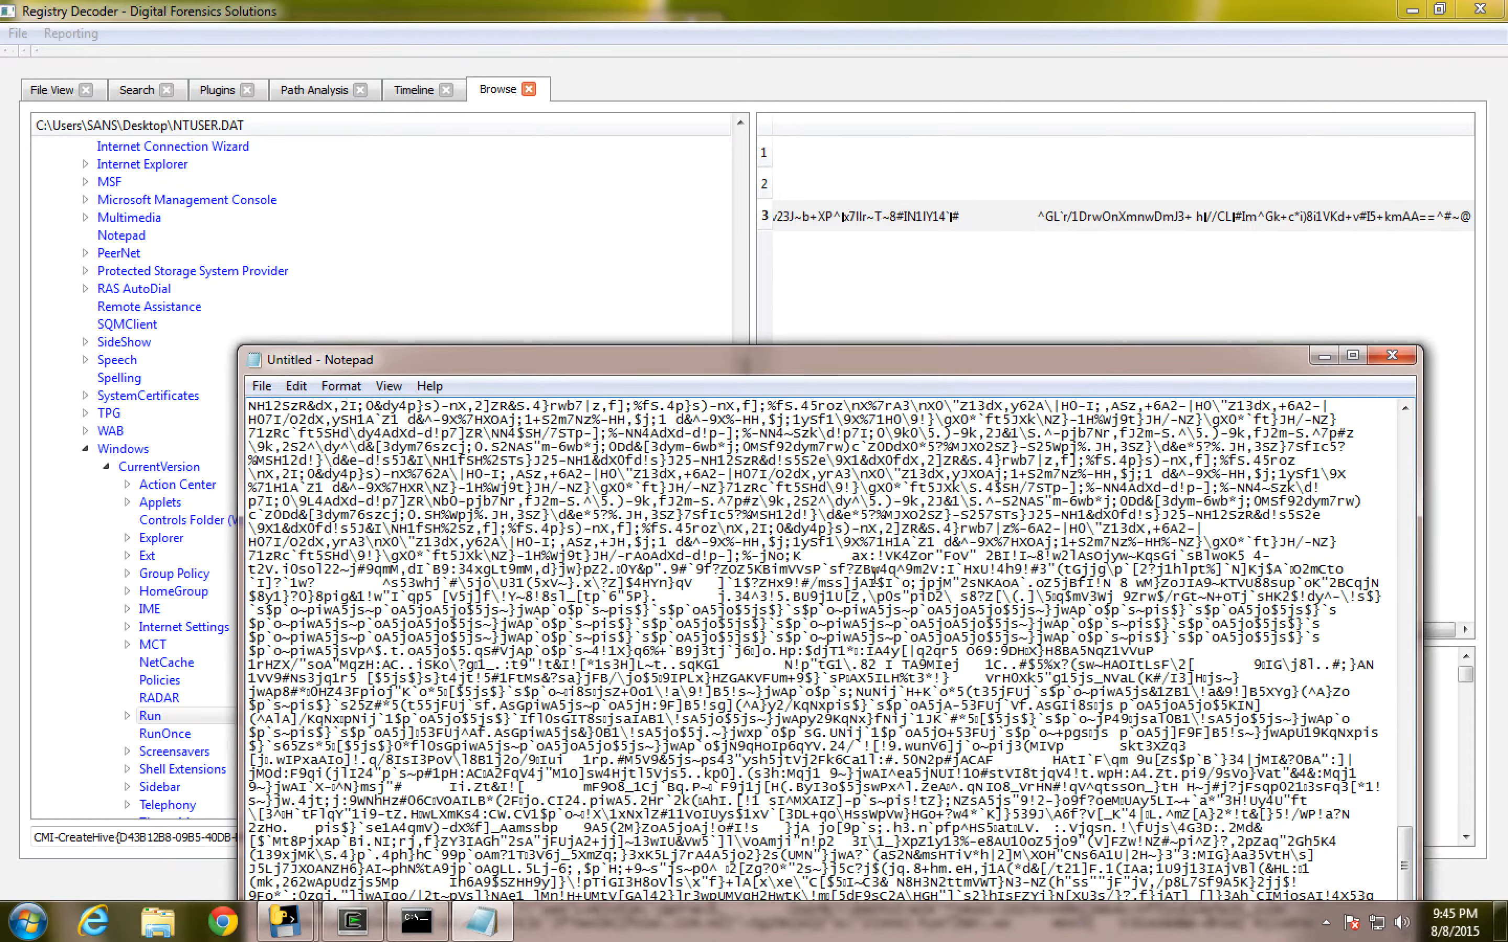
scroll(874, 576, down, 3)
click(1387, 359)
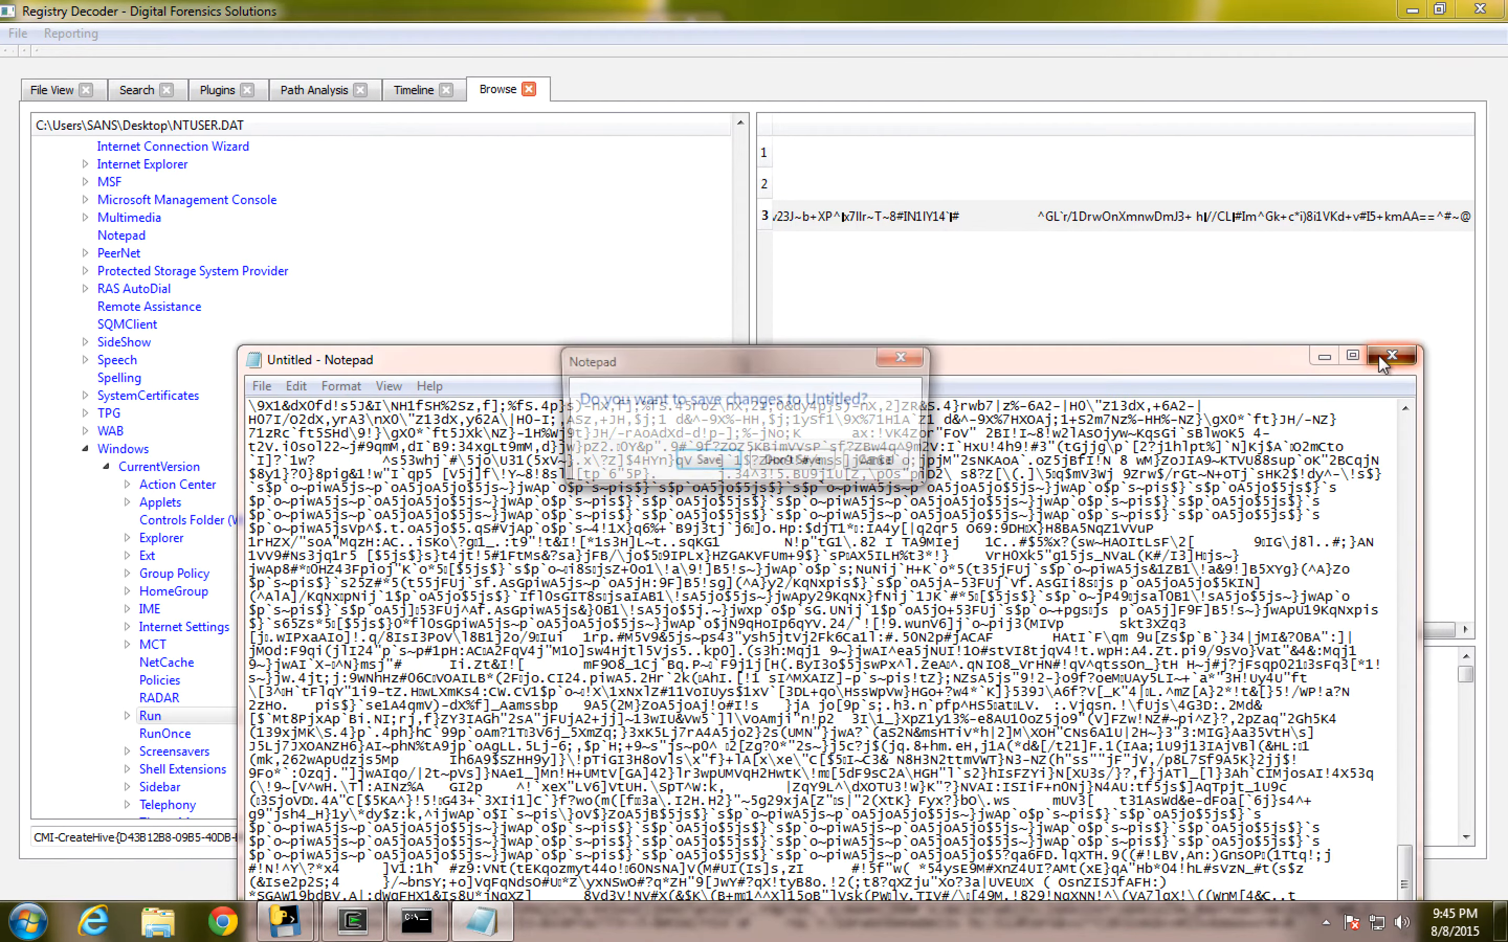
click(795, 465)
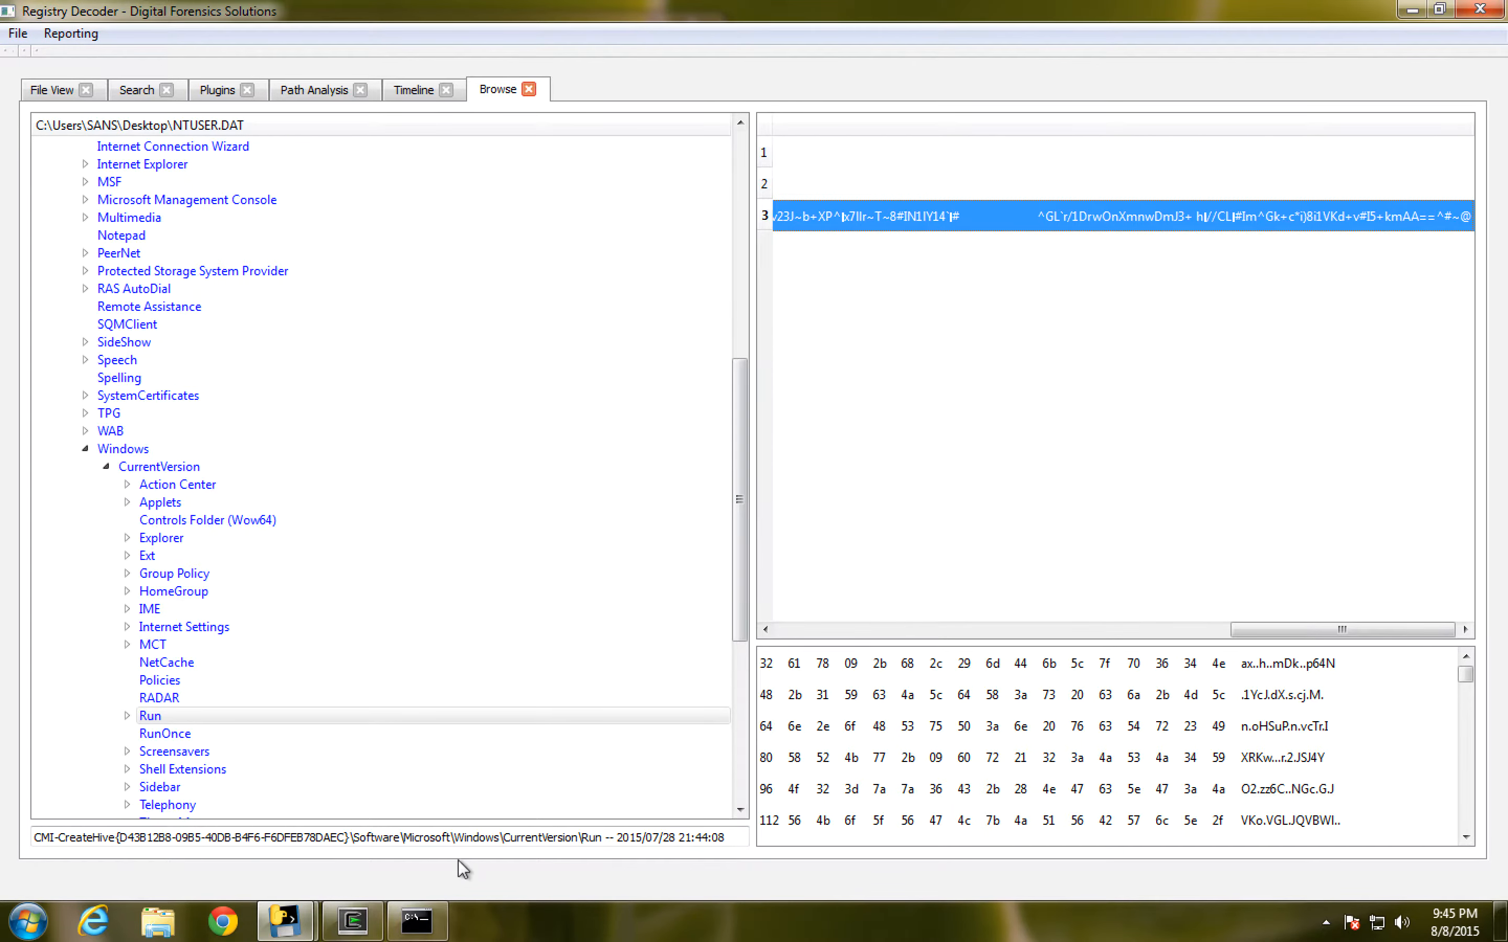
- Run scrdec18-VC8.exe without arguments in the command prompt to read its usage, and begin another call to it
click(416, 921)
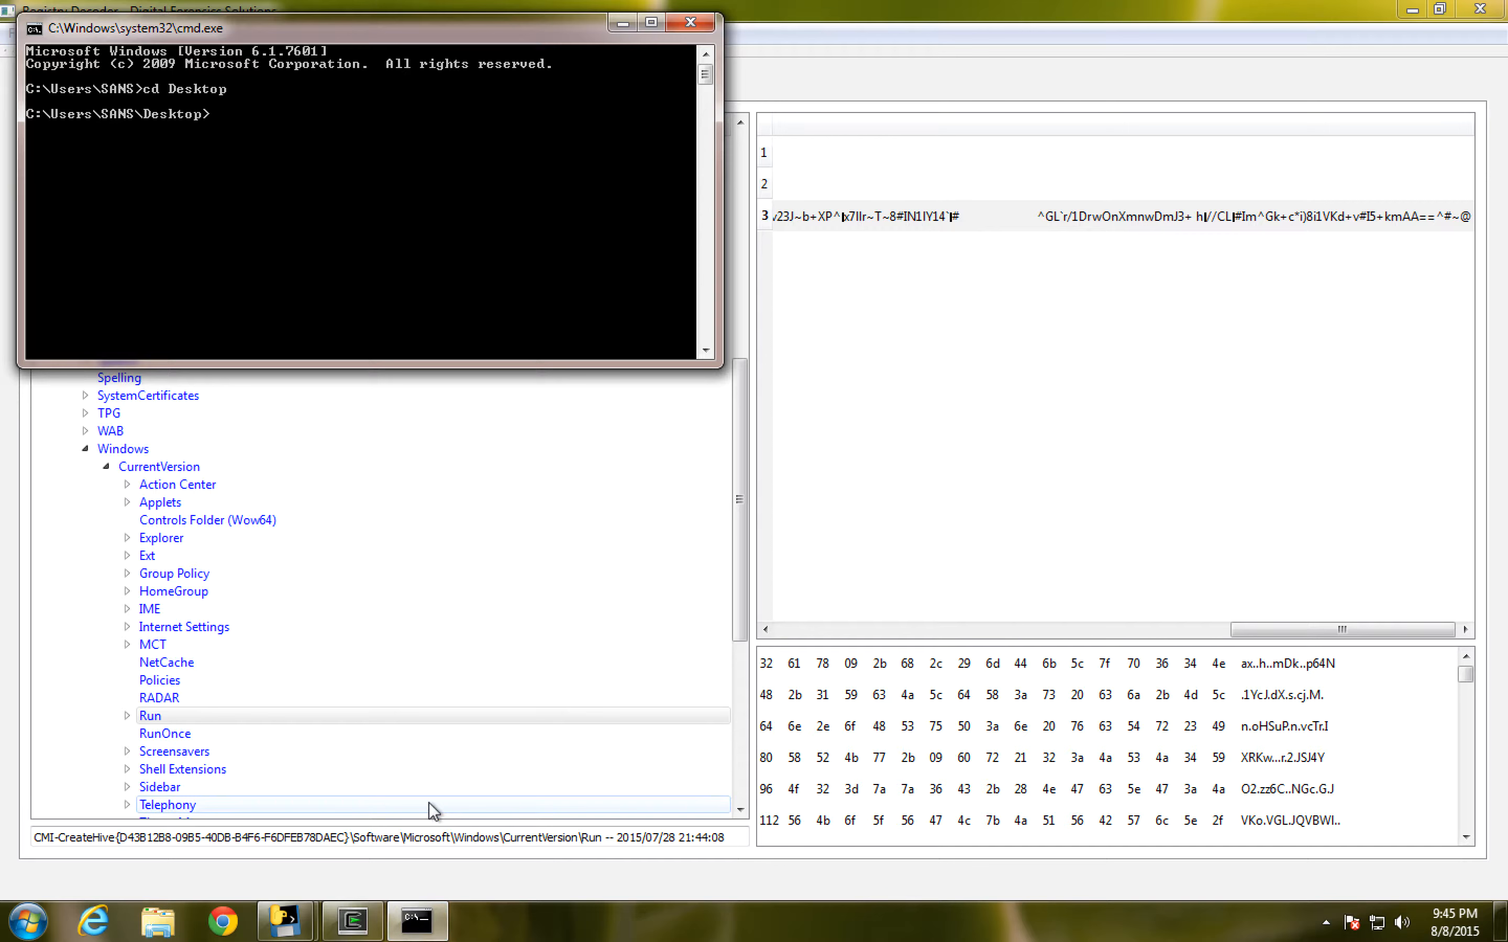
text(s)
key(Tab)
key(Return)
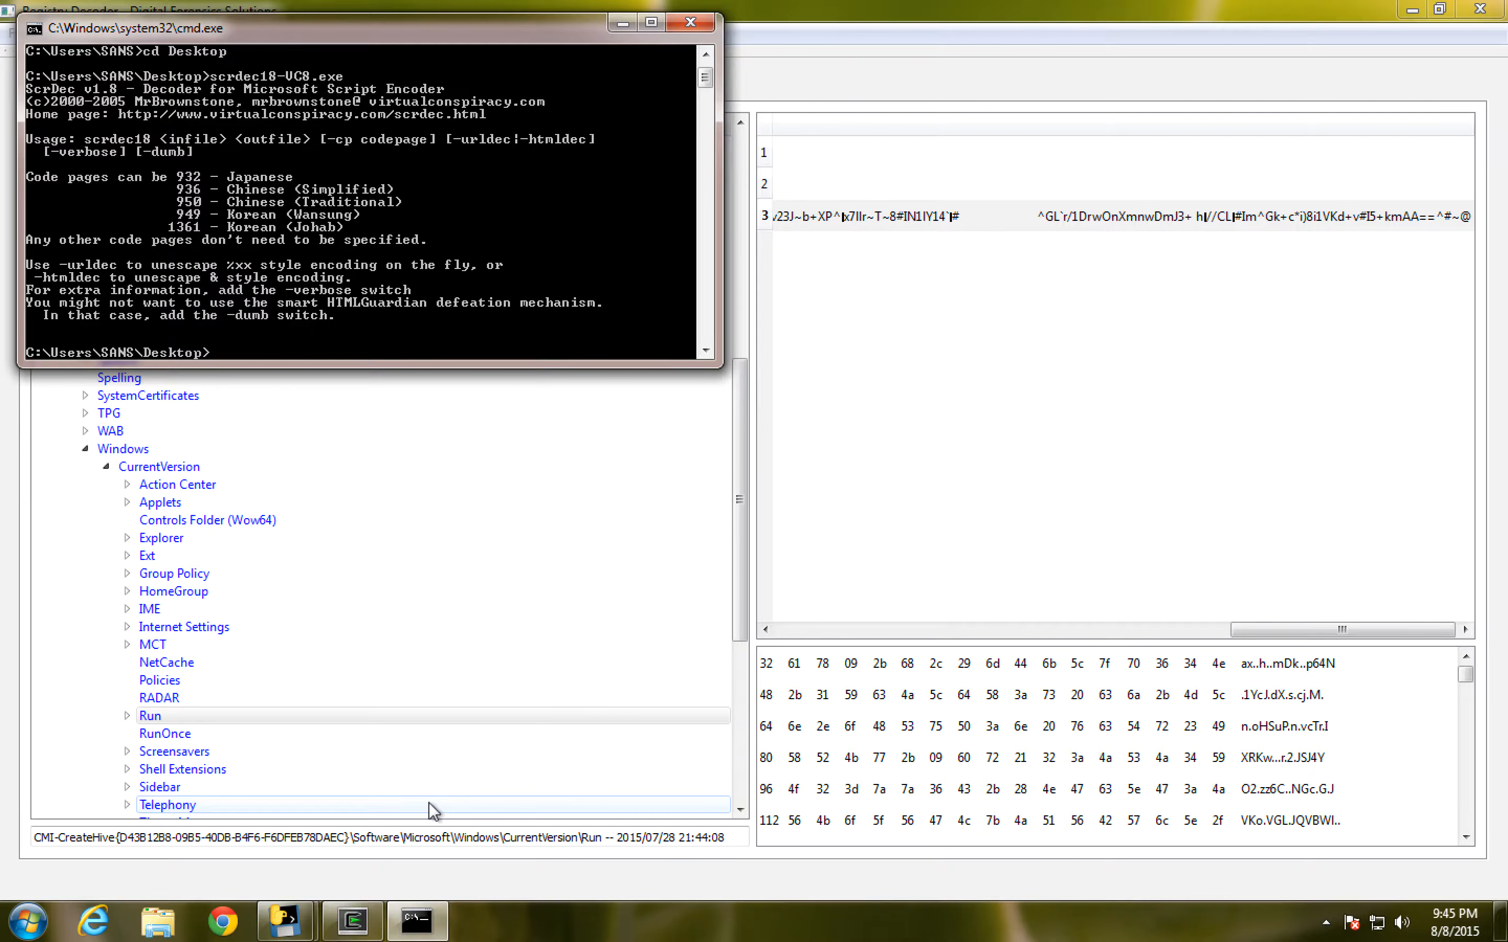
key(Tab)
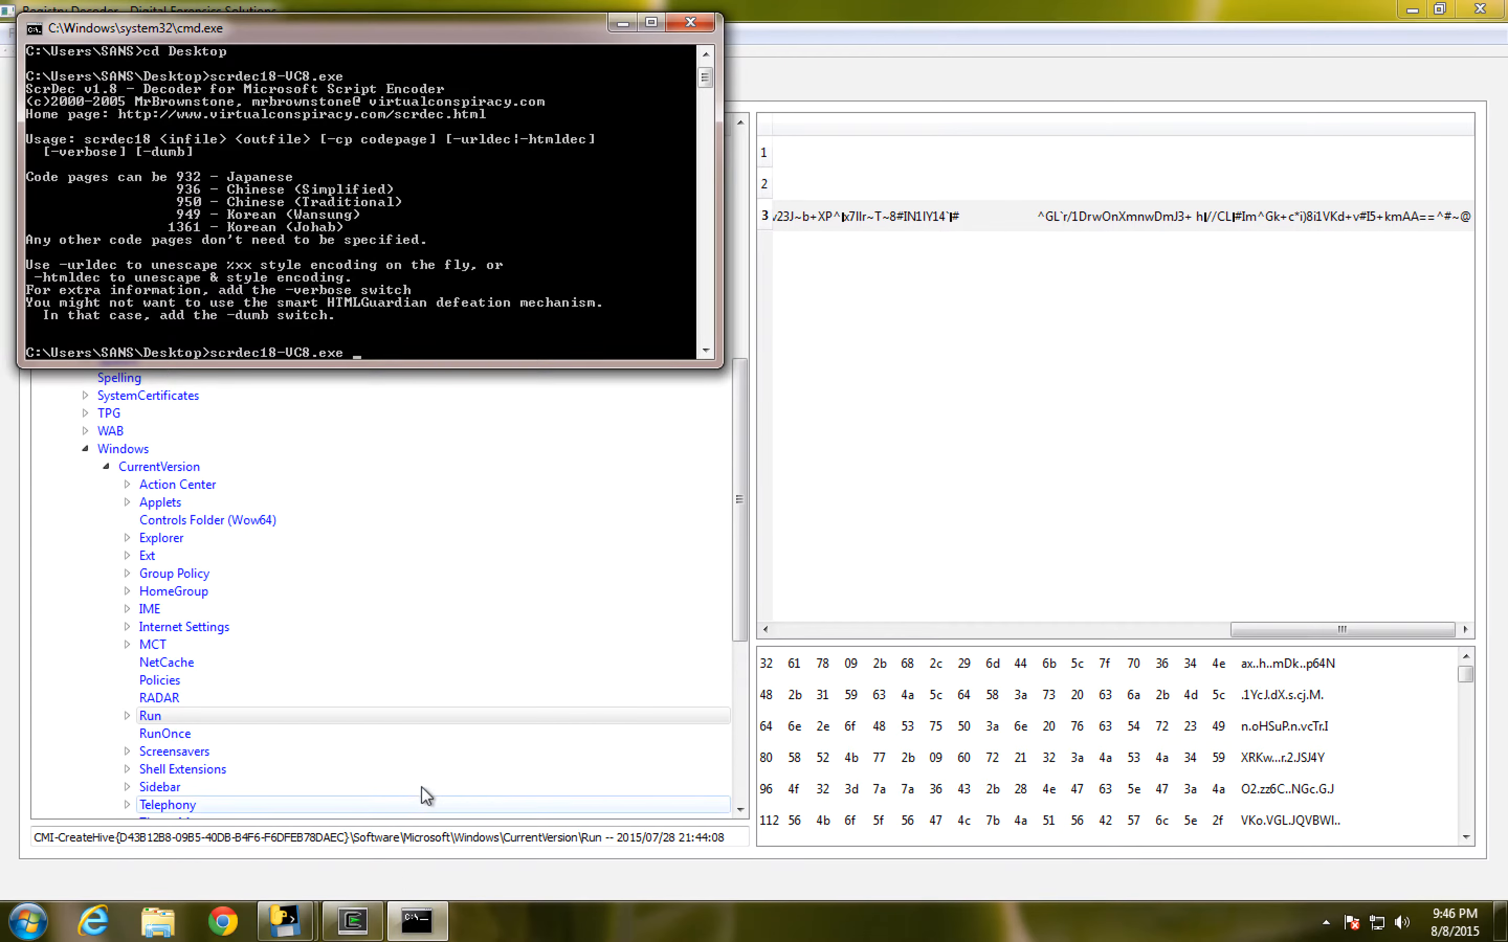
- Open a new Notepad document and paste the copied encoded script into it
click(52, 929)
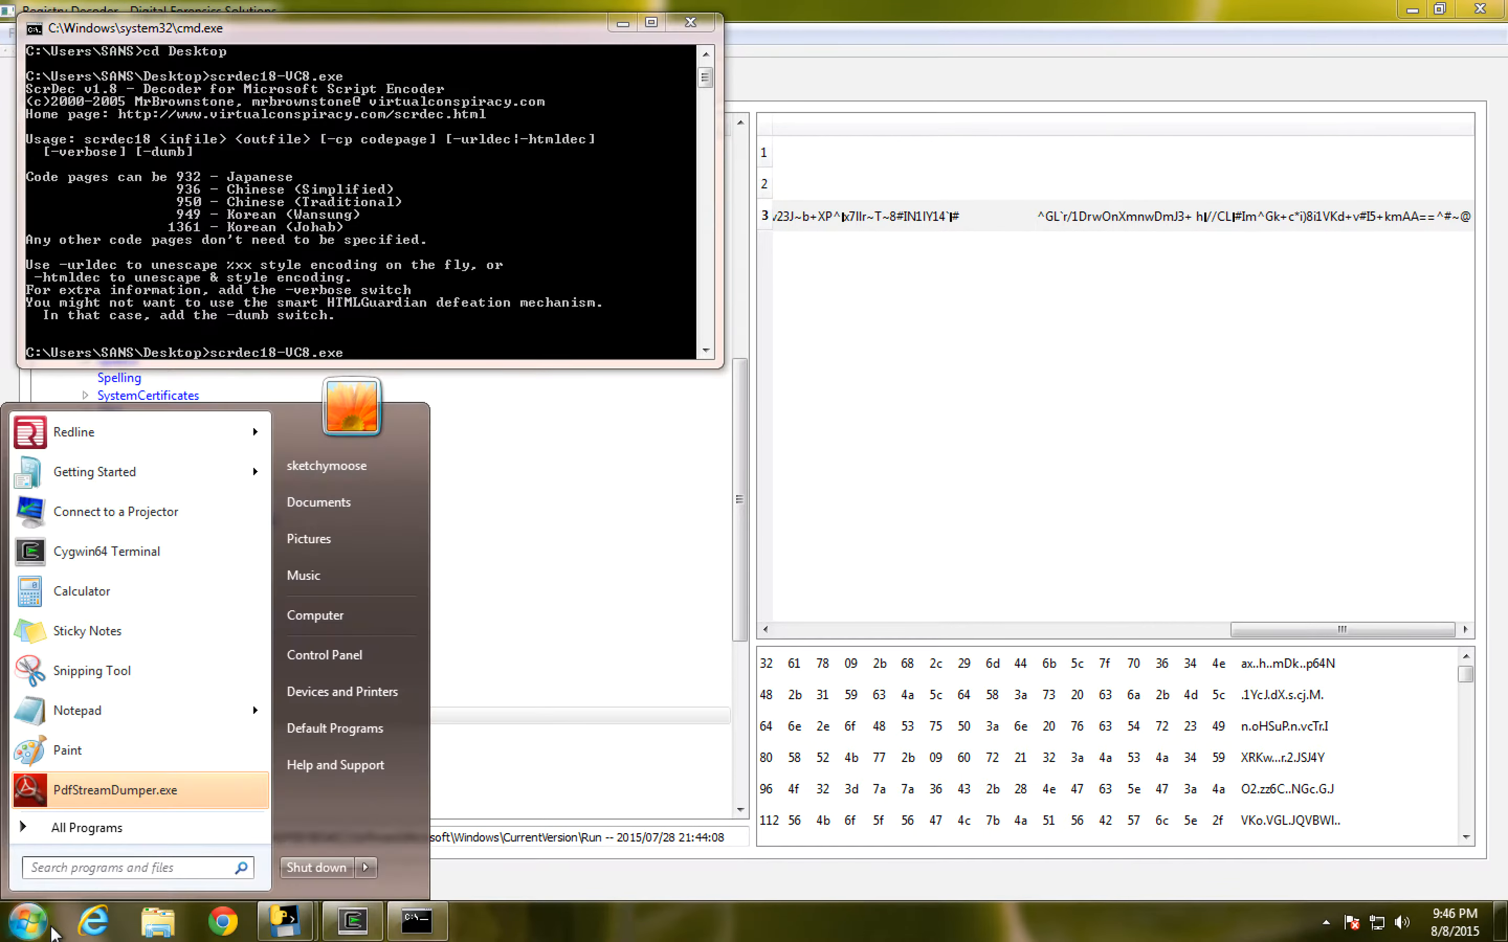
text(note)
key(Down)
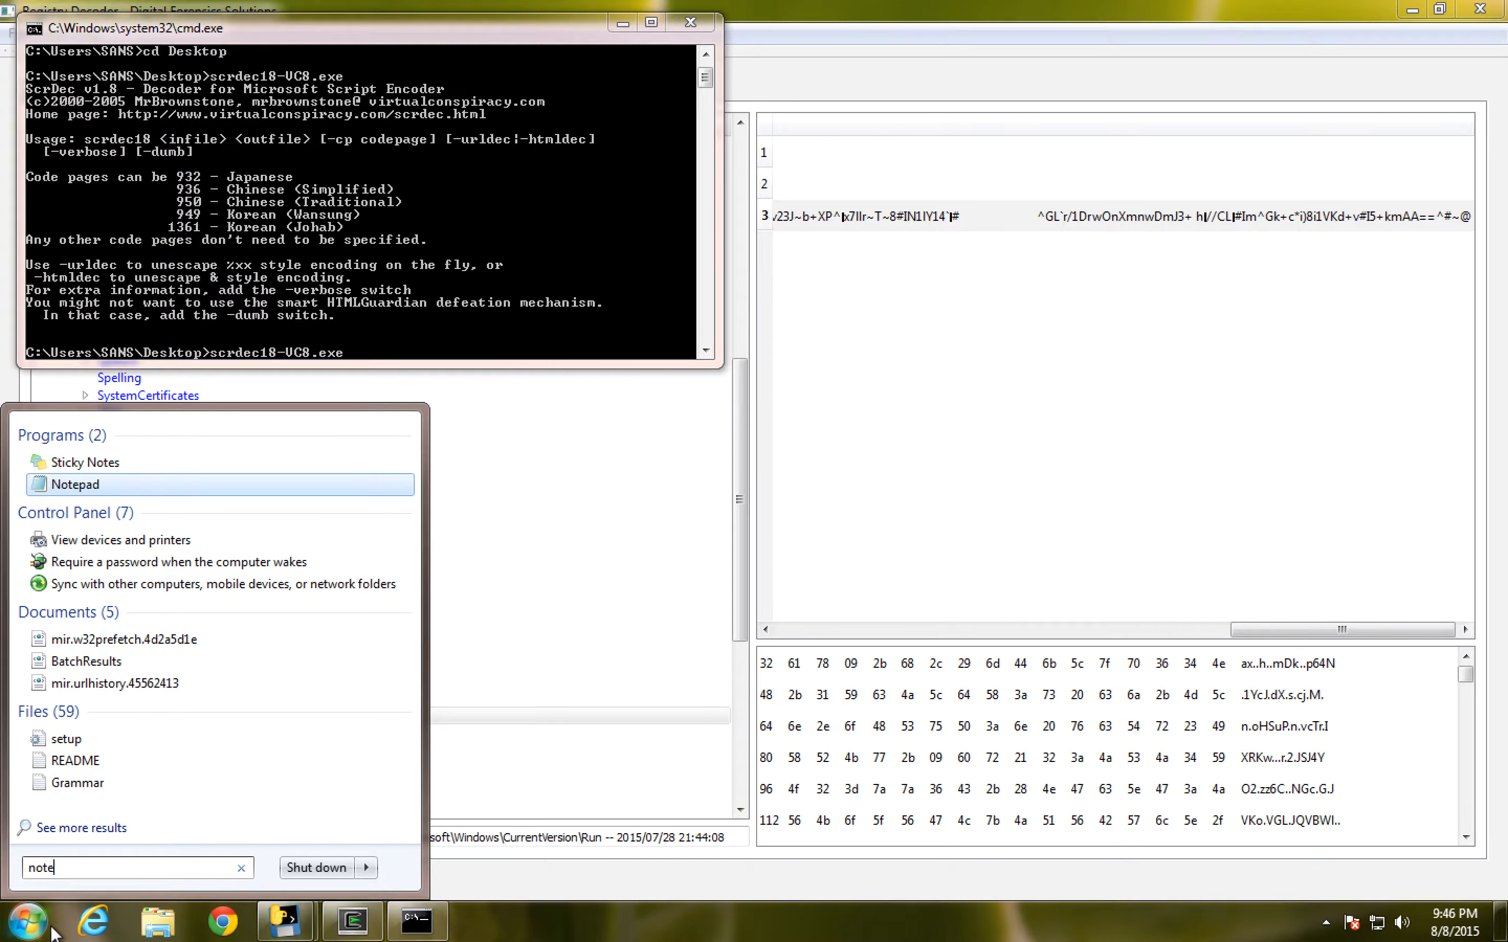
key(Return)
key(ctrl+v)
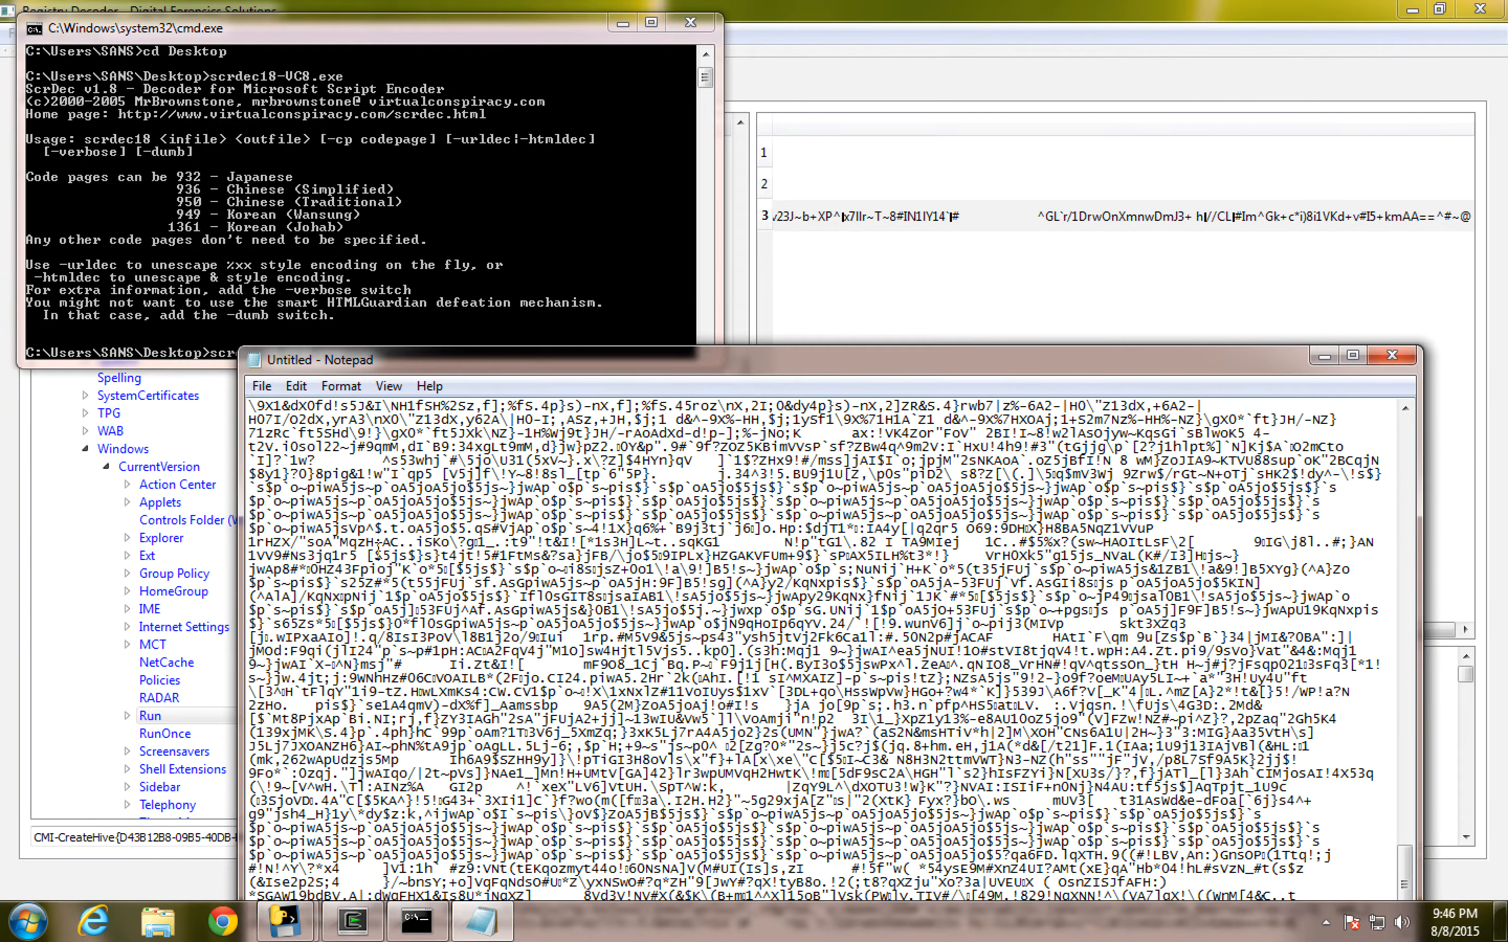
- Save the encoded script to the Desktop as jscript.txt with the All Files type, and close the document
click(261, 386)
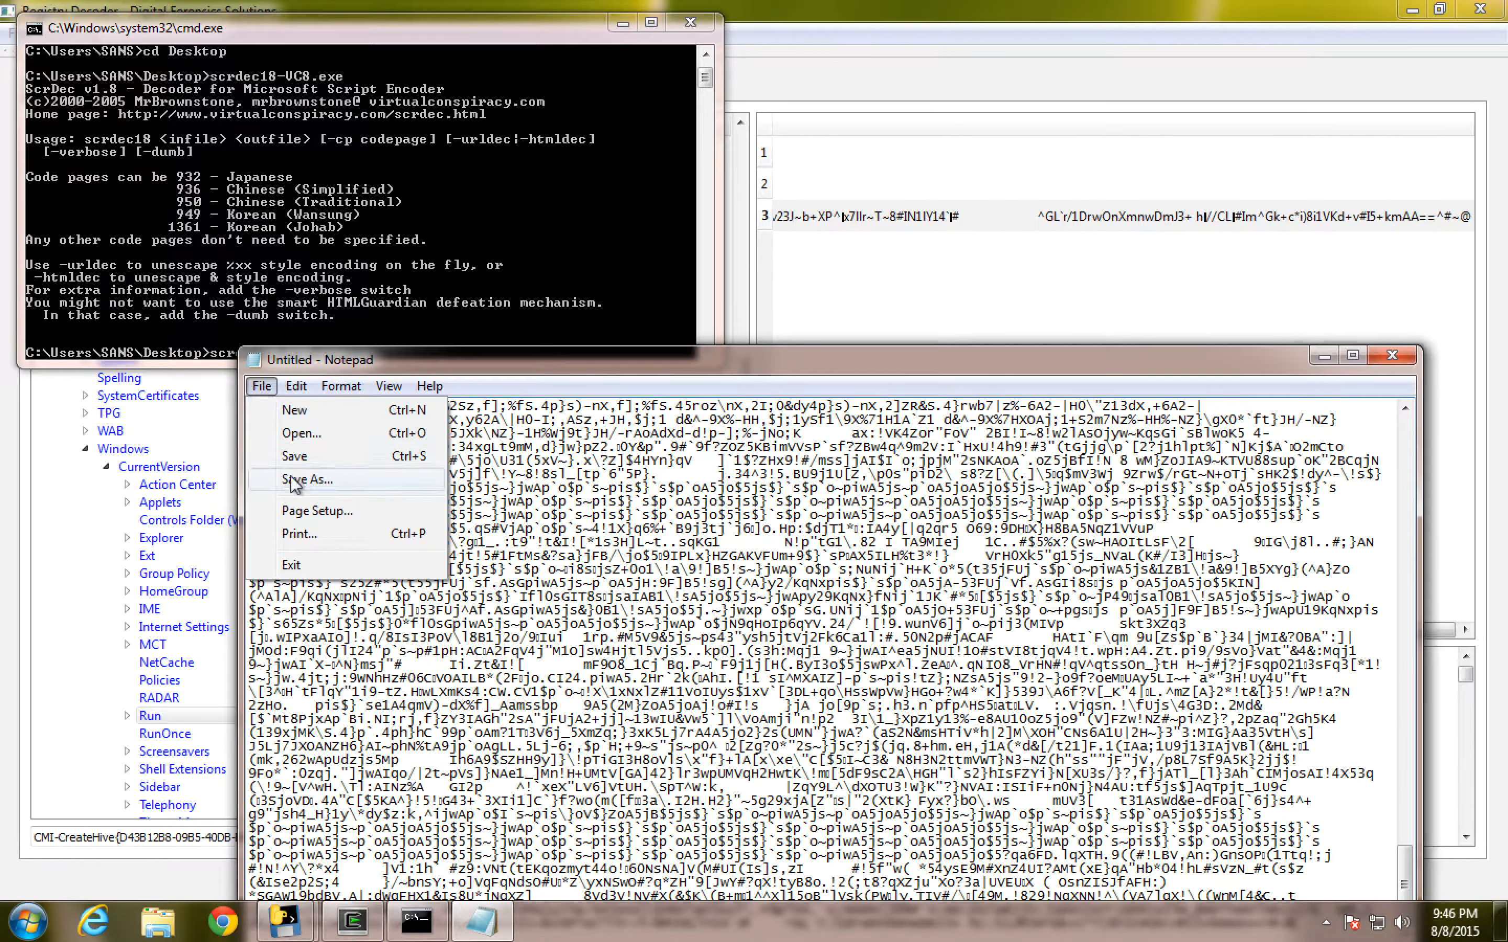
click(296, 461)
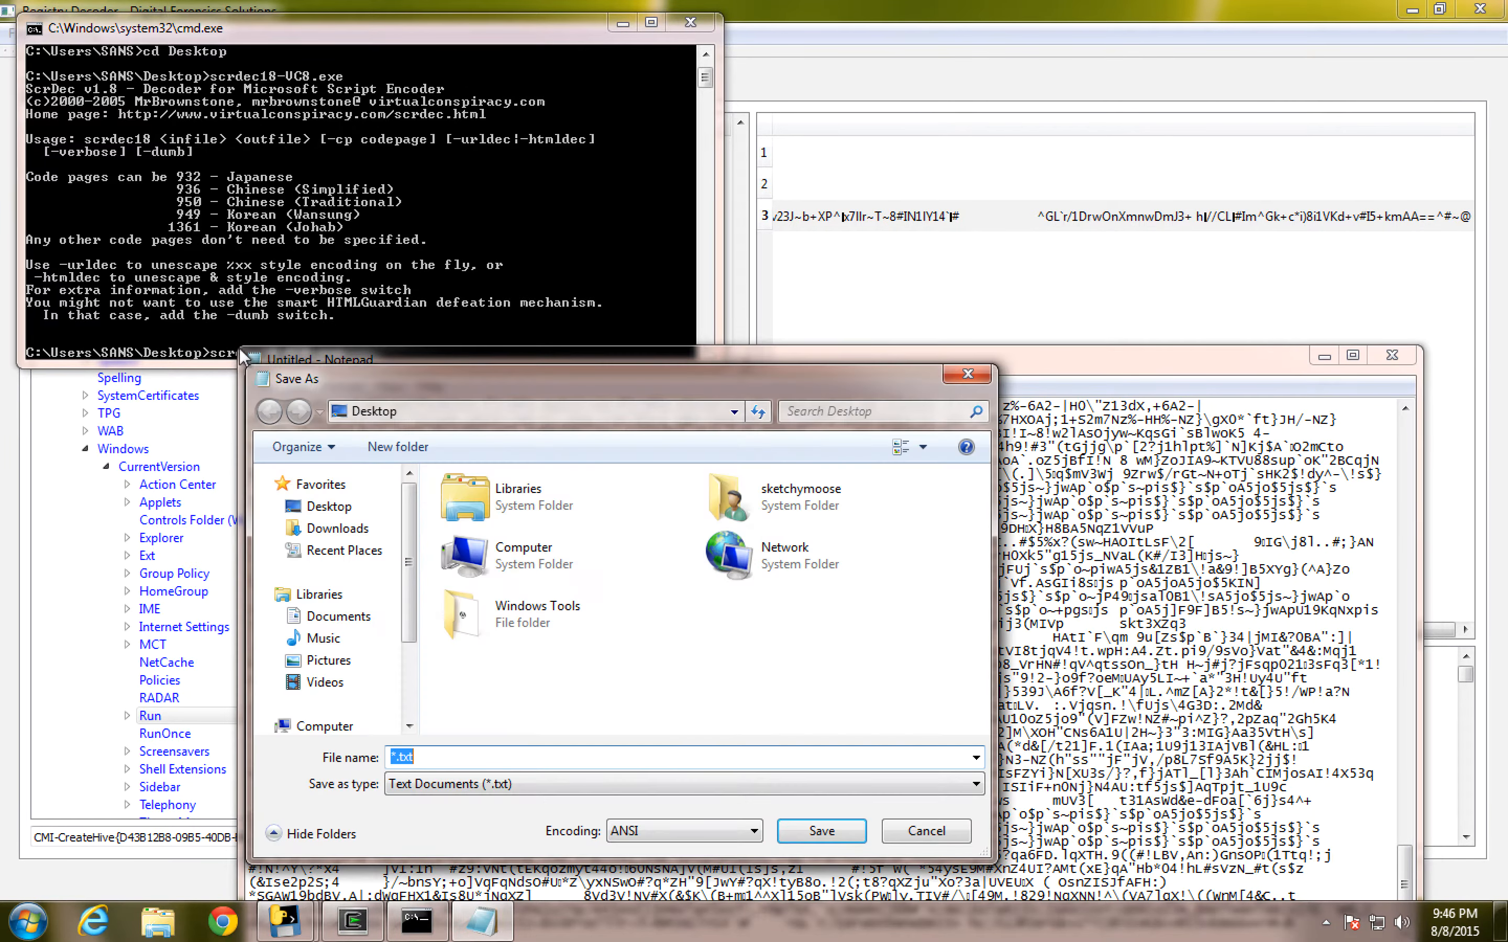
click(456, 785)
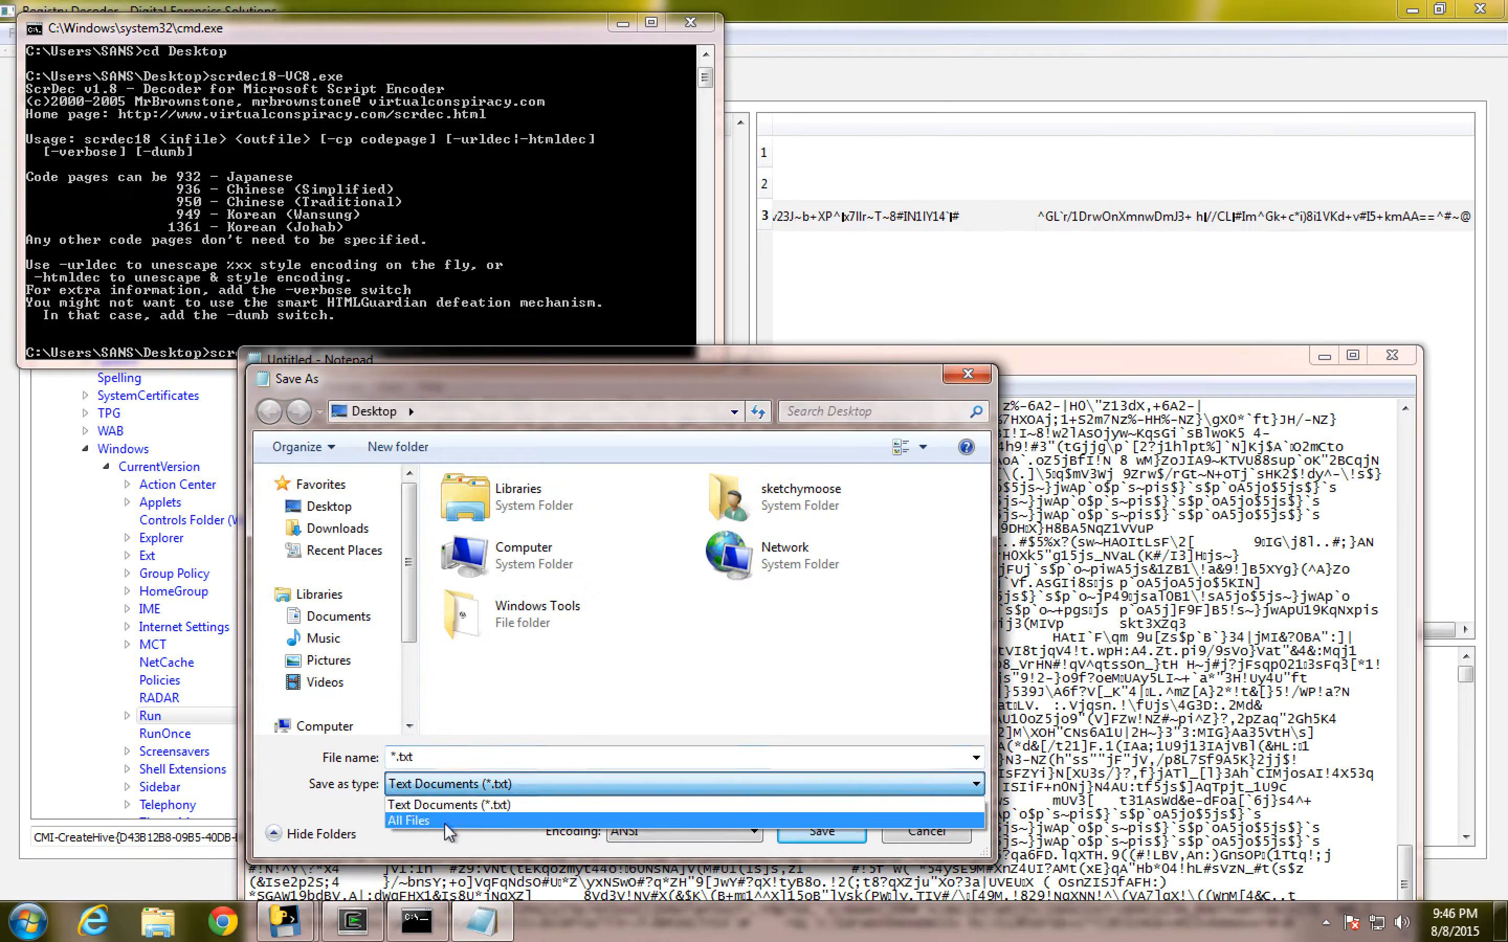
click(452, 812)
click(440, 760)
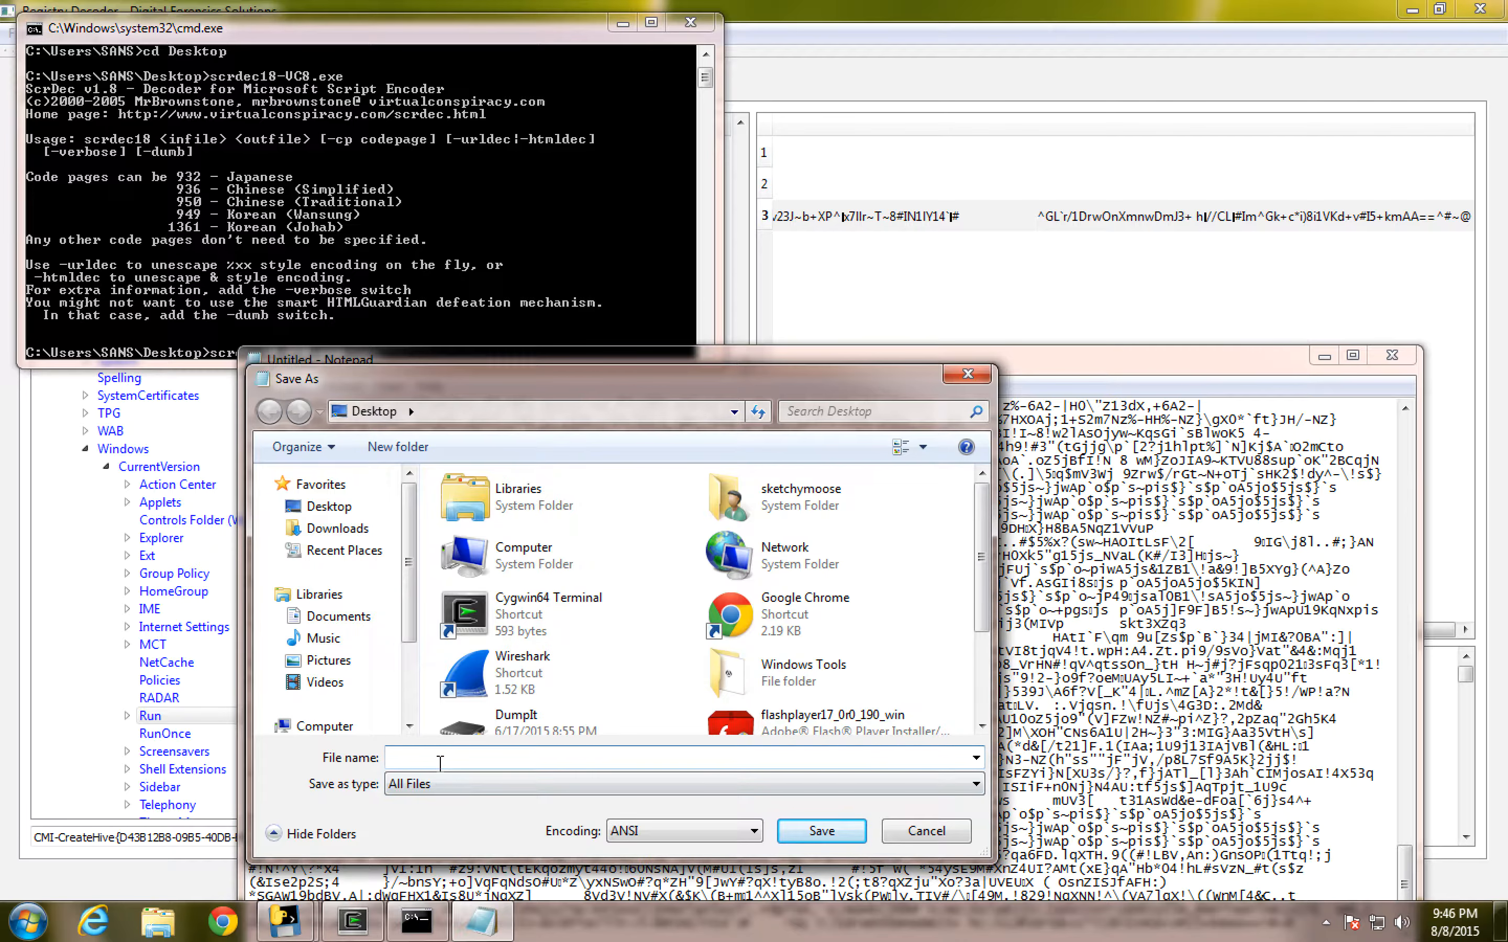
text(jscript)
click(823, 838)
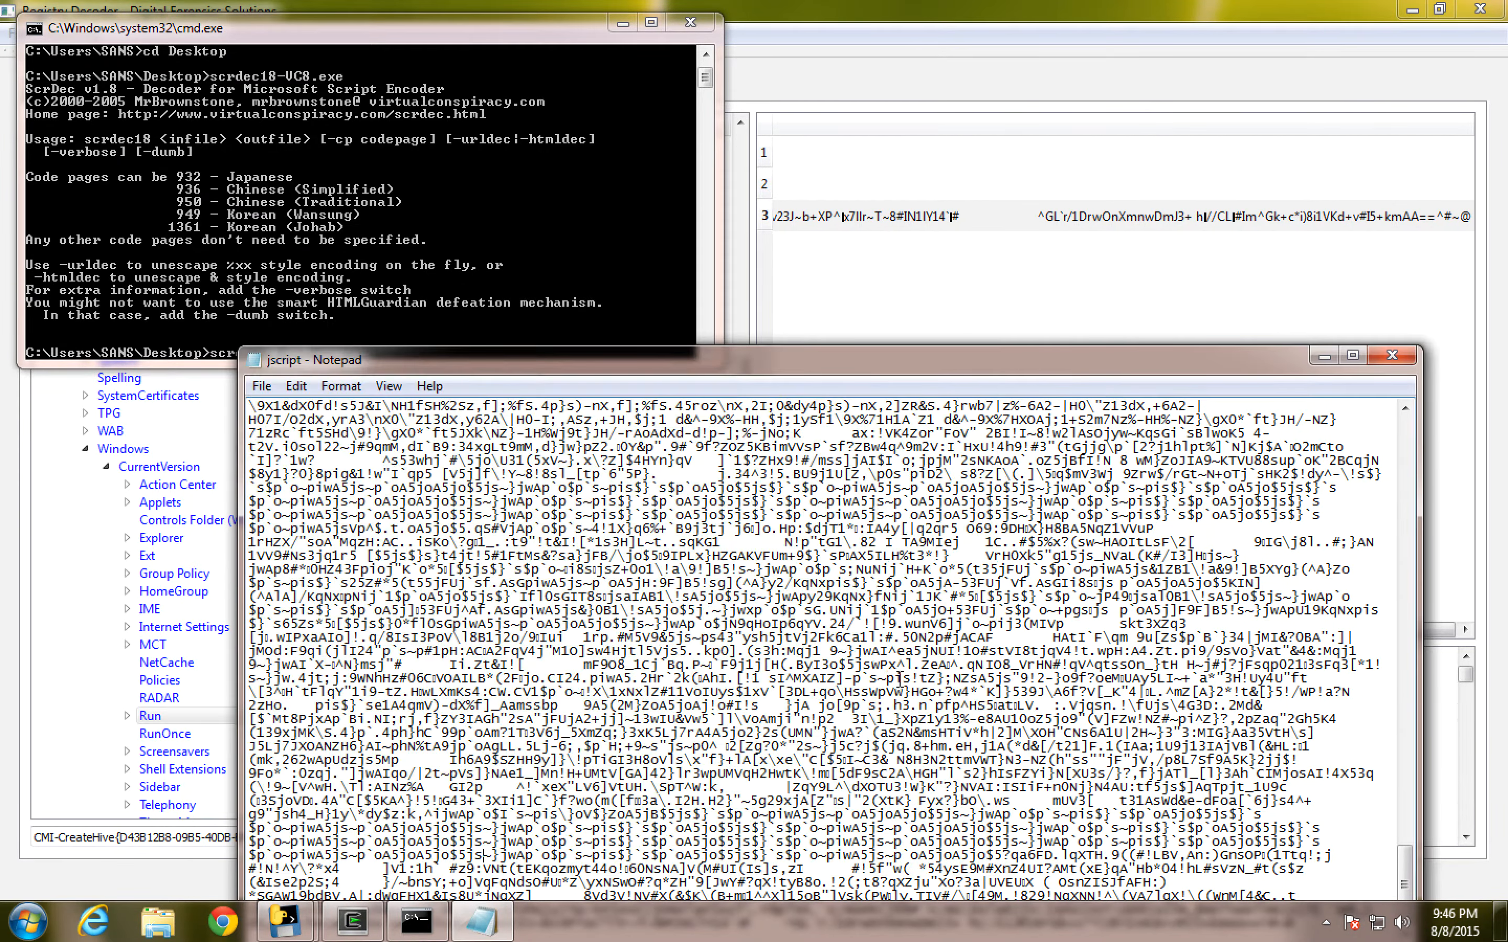
click(1392, 355)
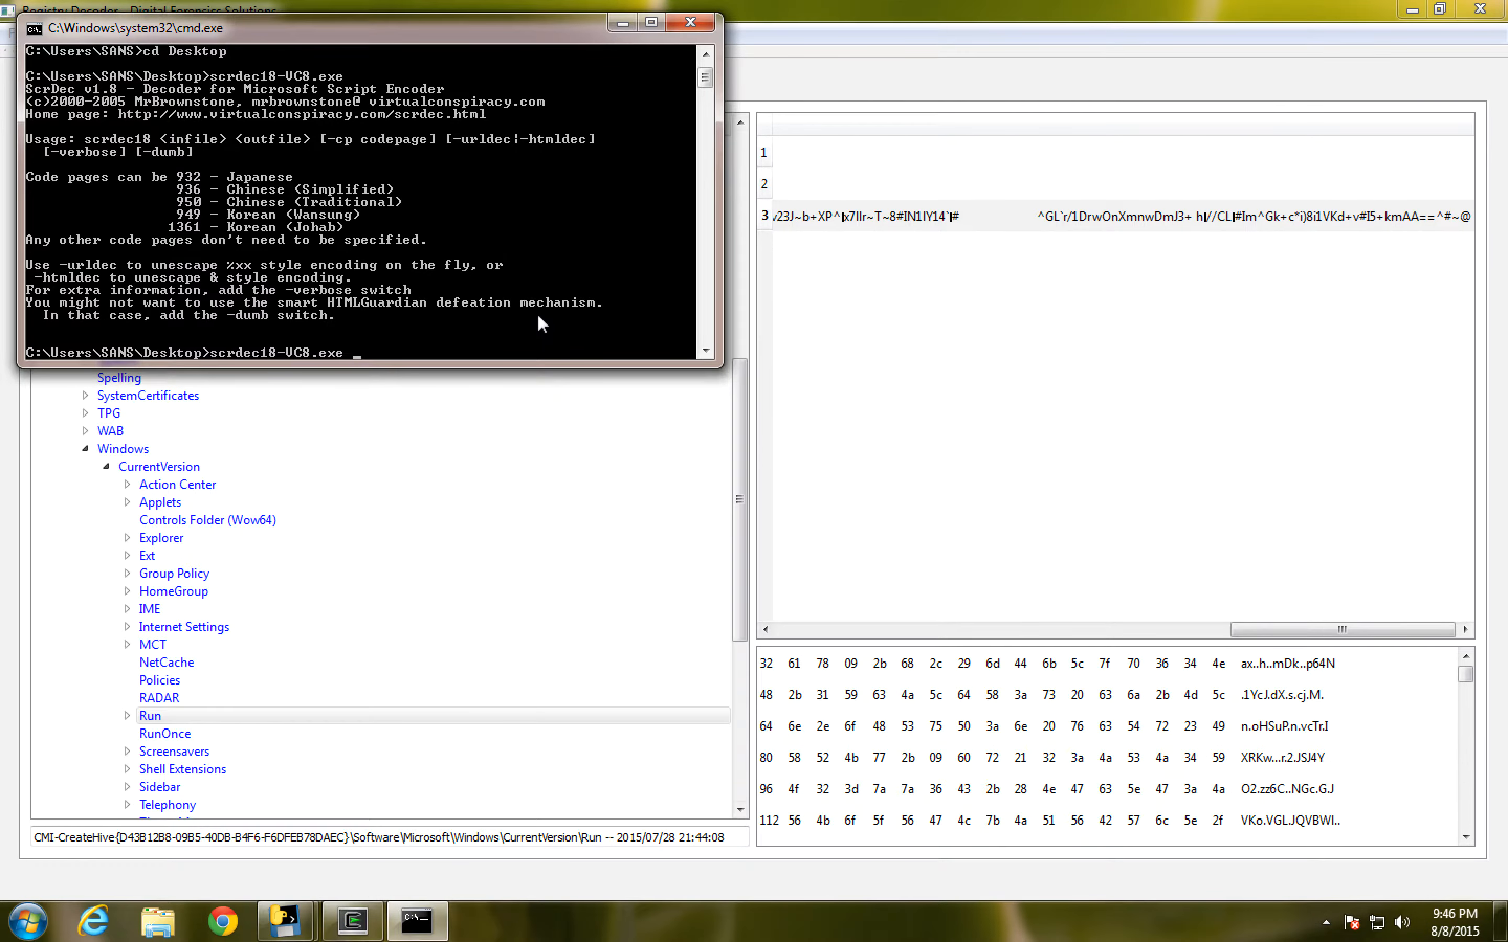
- Decode jscript.txt into DEC_jscript.txt by completing and running the scrdec18-VC8.exe command
text(jscript.txt DEC_jscript.txt)
key(Return)
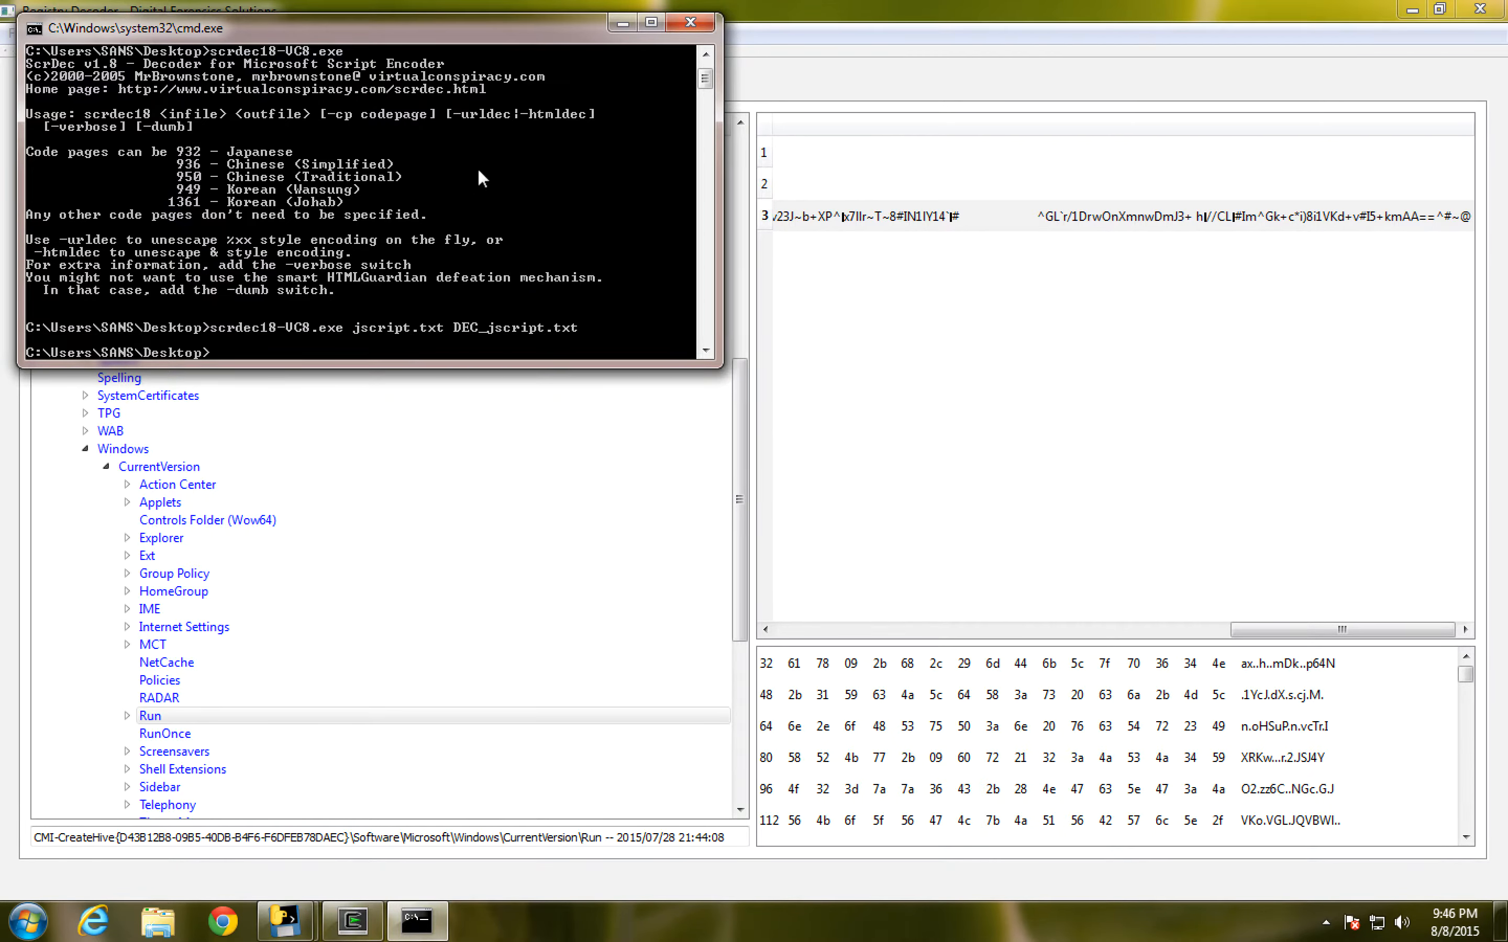
- Clear the view of the desktop and open the decoded DEC_jscript file in Notepad
click(1420, 9)
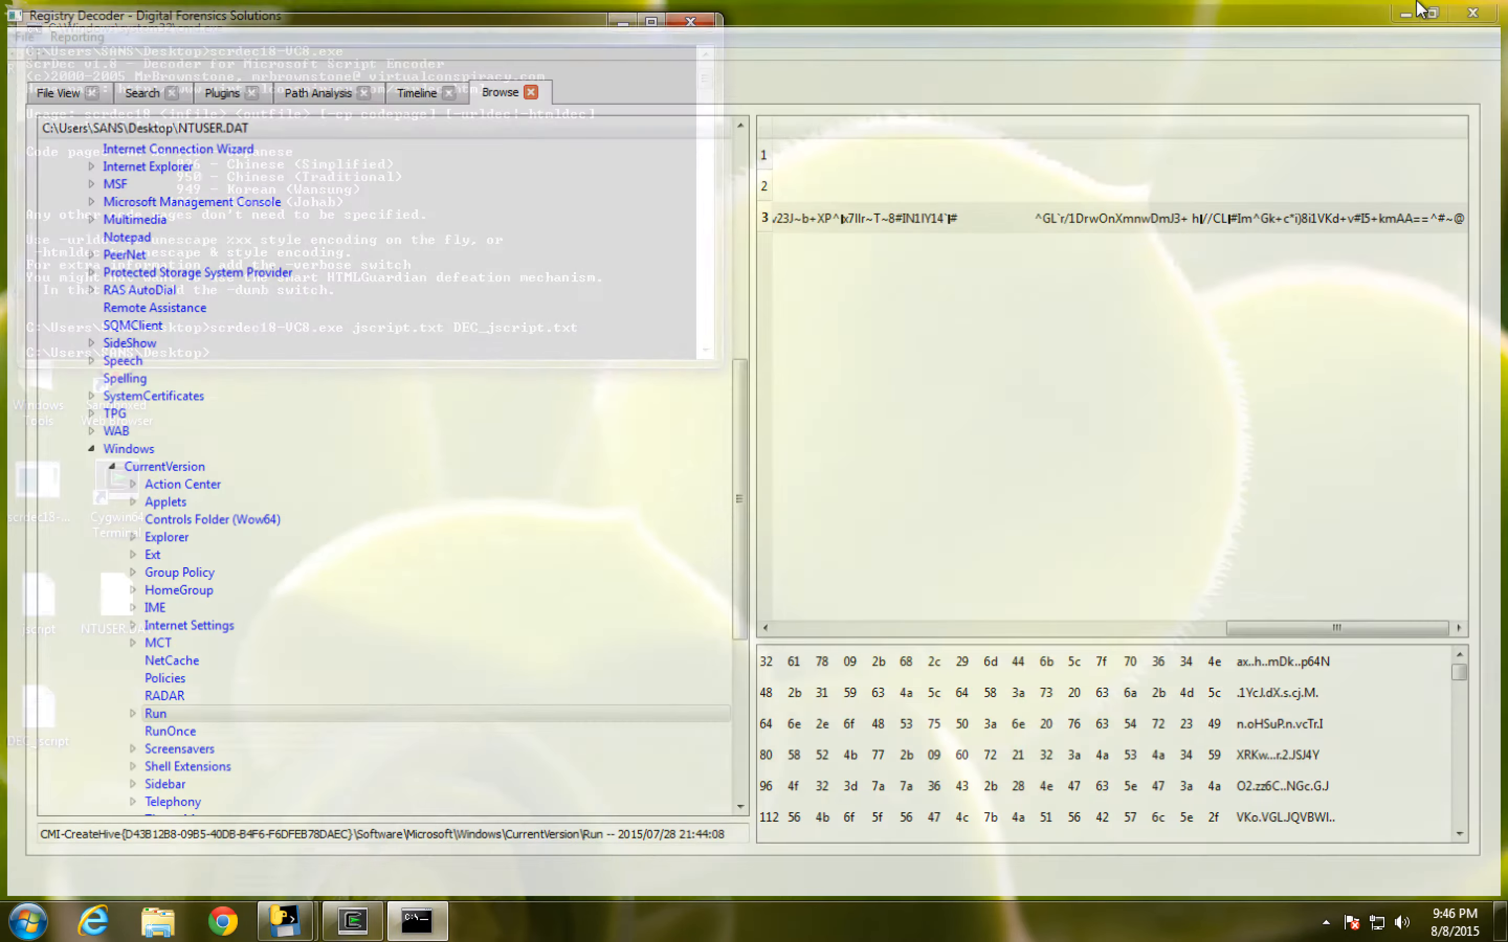
drag(564, 30, 1276, 42)
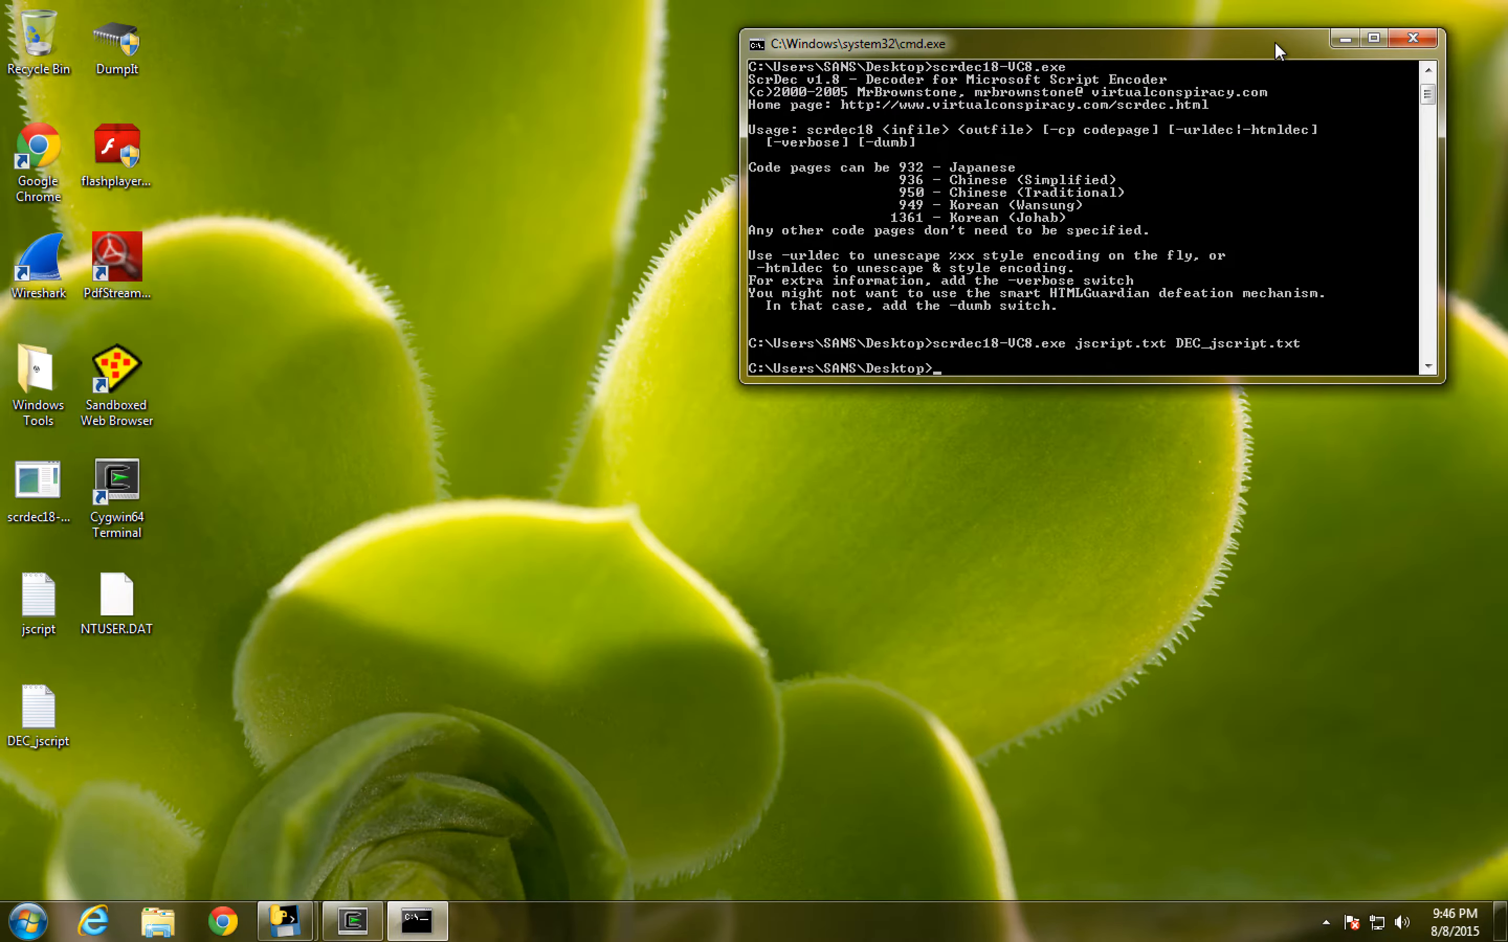
double_click(29, 695)
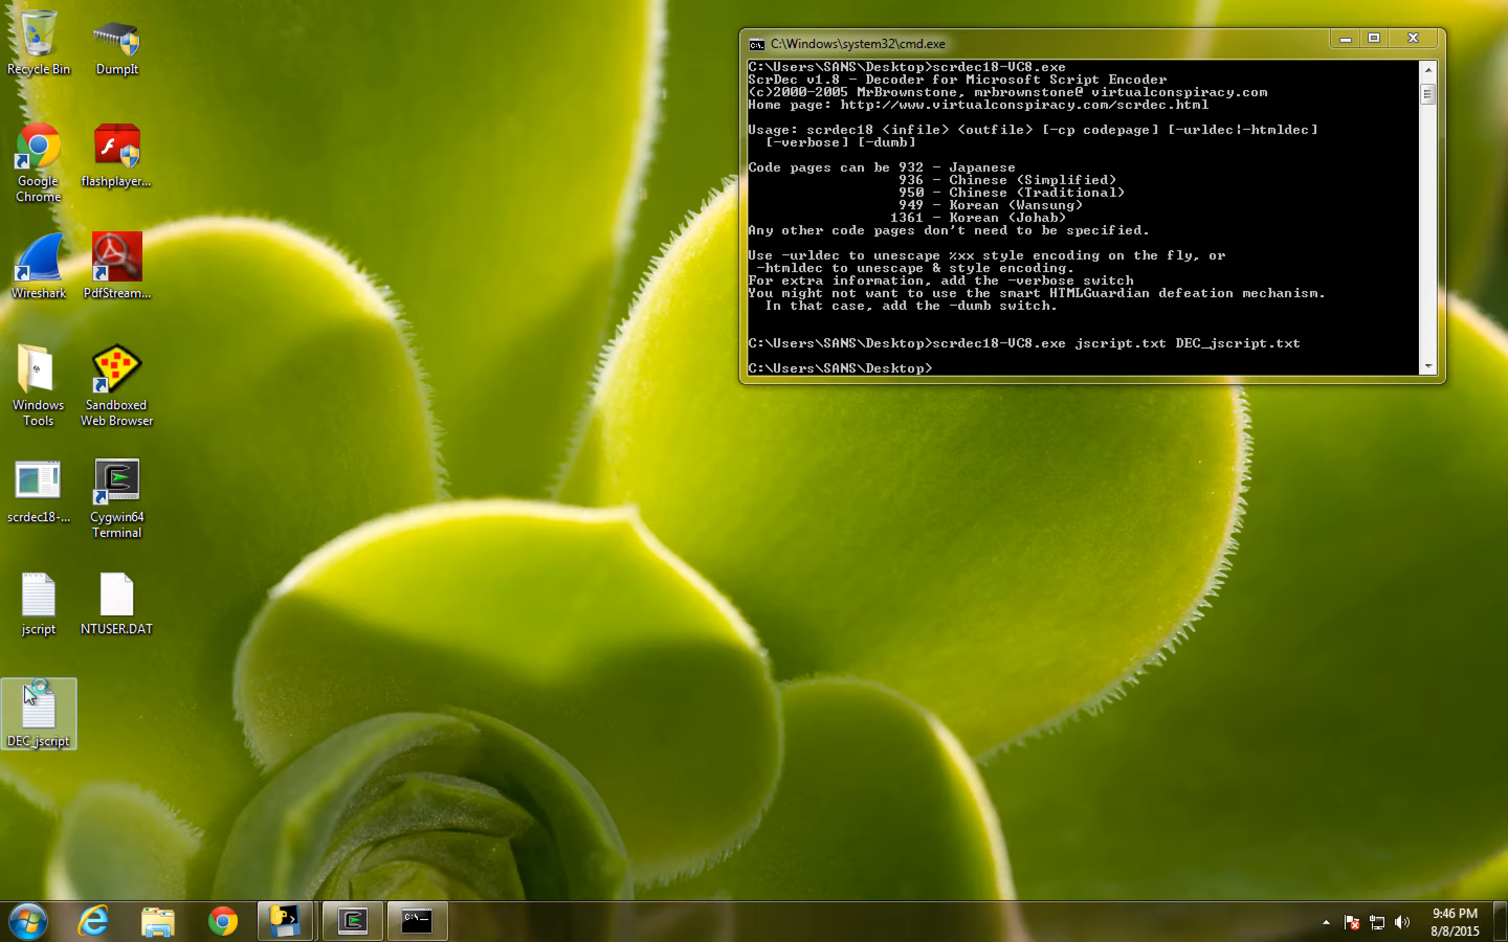
drag(433, 360, 330, 197)
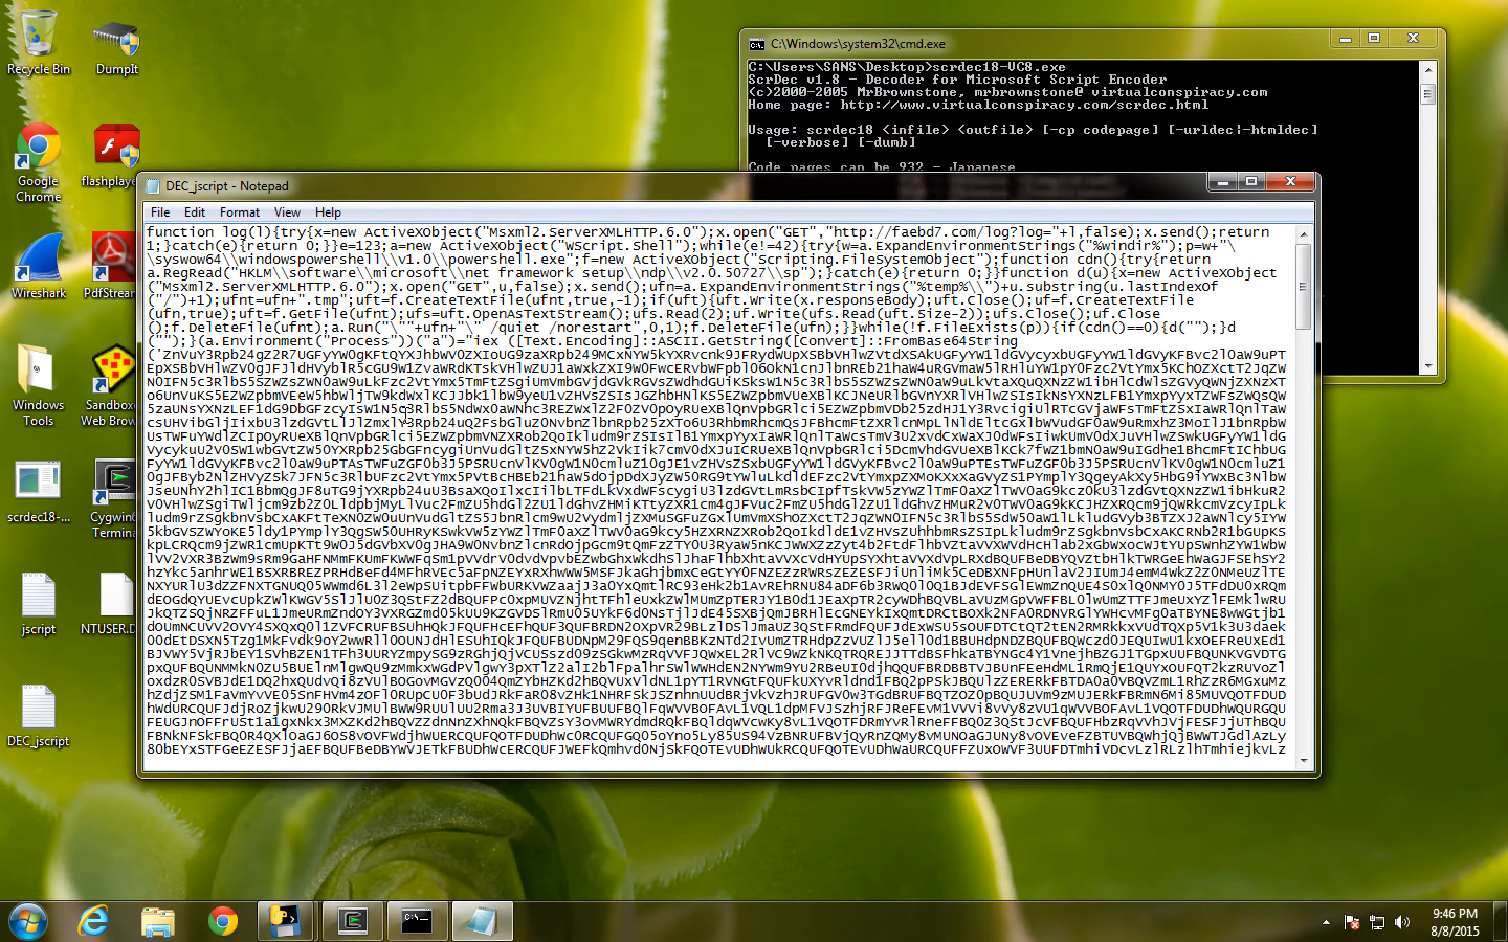
- Copy the entire decoded script into the Javascript UI of PDF Stream Dumper and format it as readable JavaScript
key(ctrl+a)
key(ctrl+c)
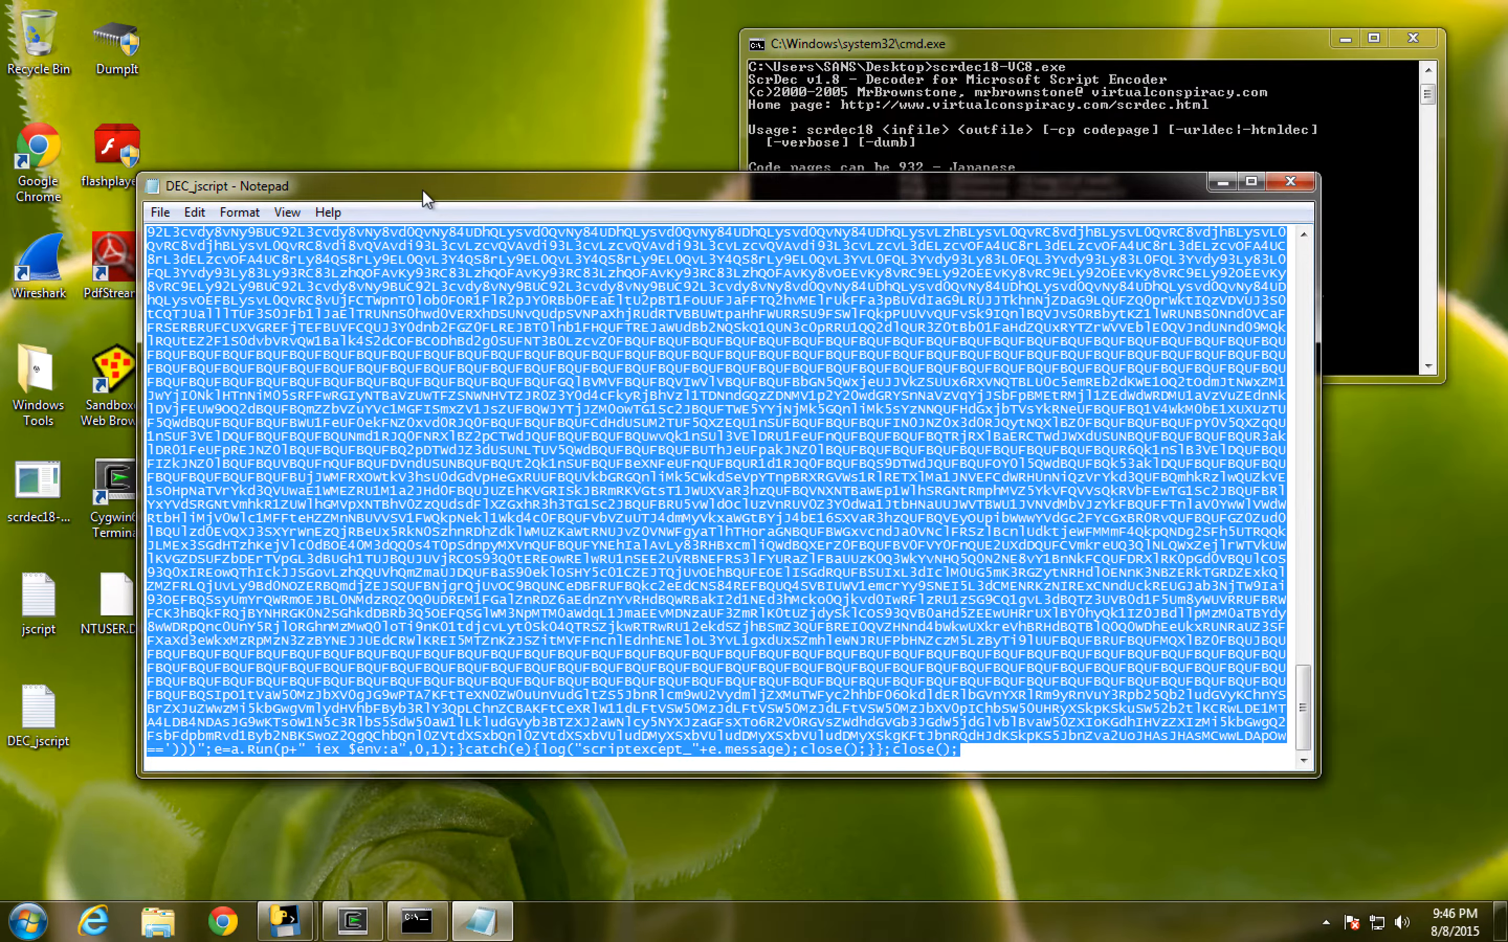
drag(421, 185, 511, 171)
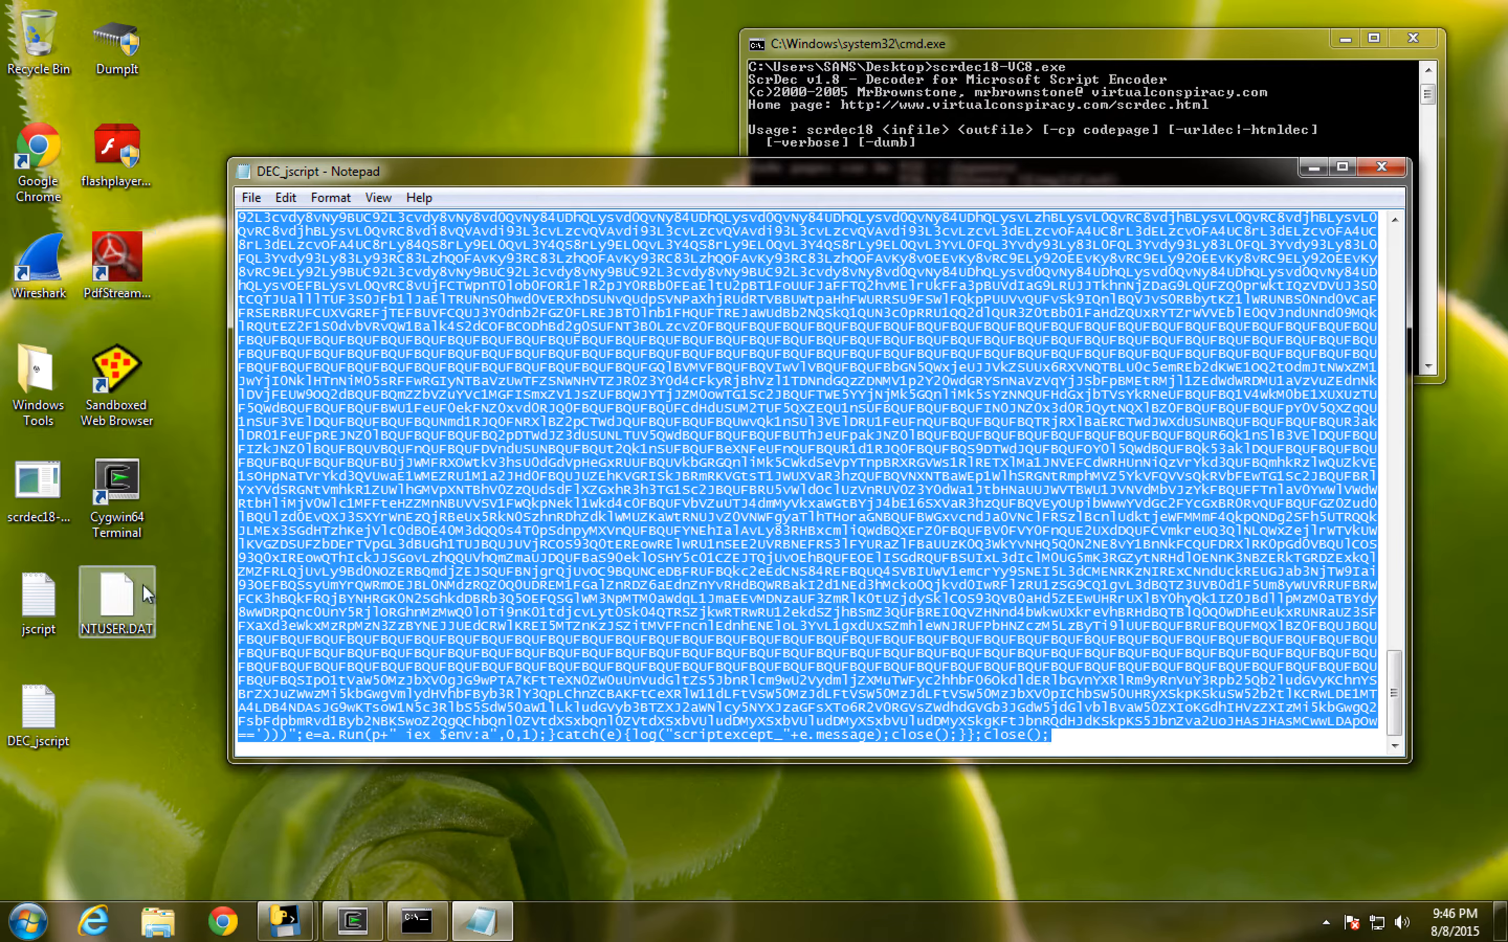
double_click(117, 258)
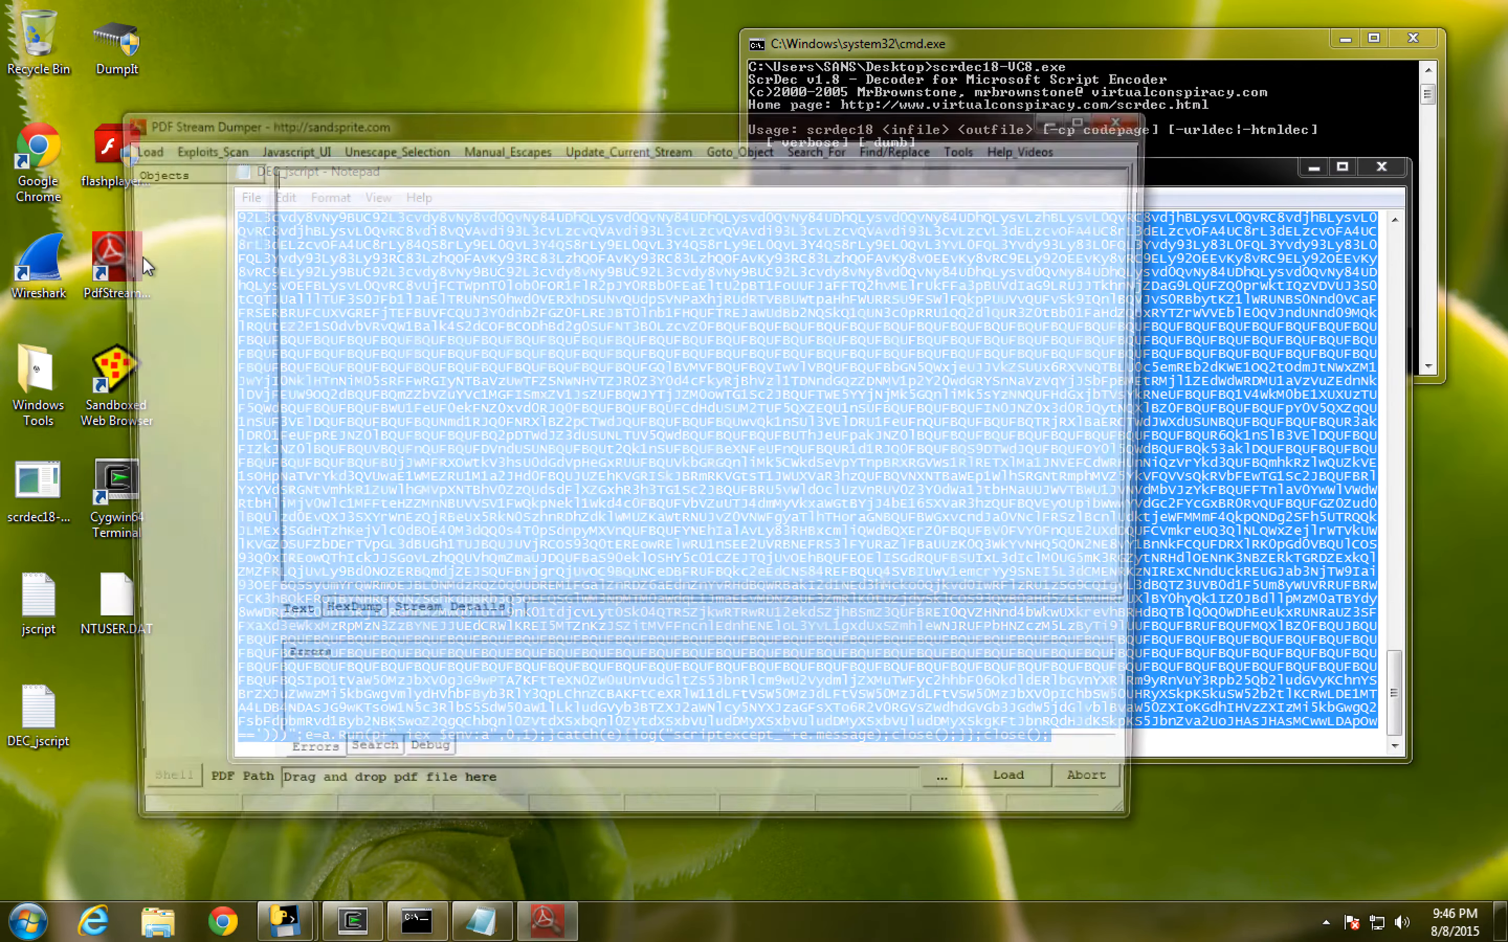
click(266, 147)
key(ctrl+v)
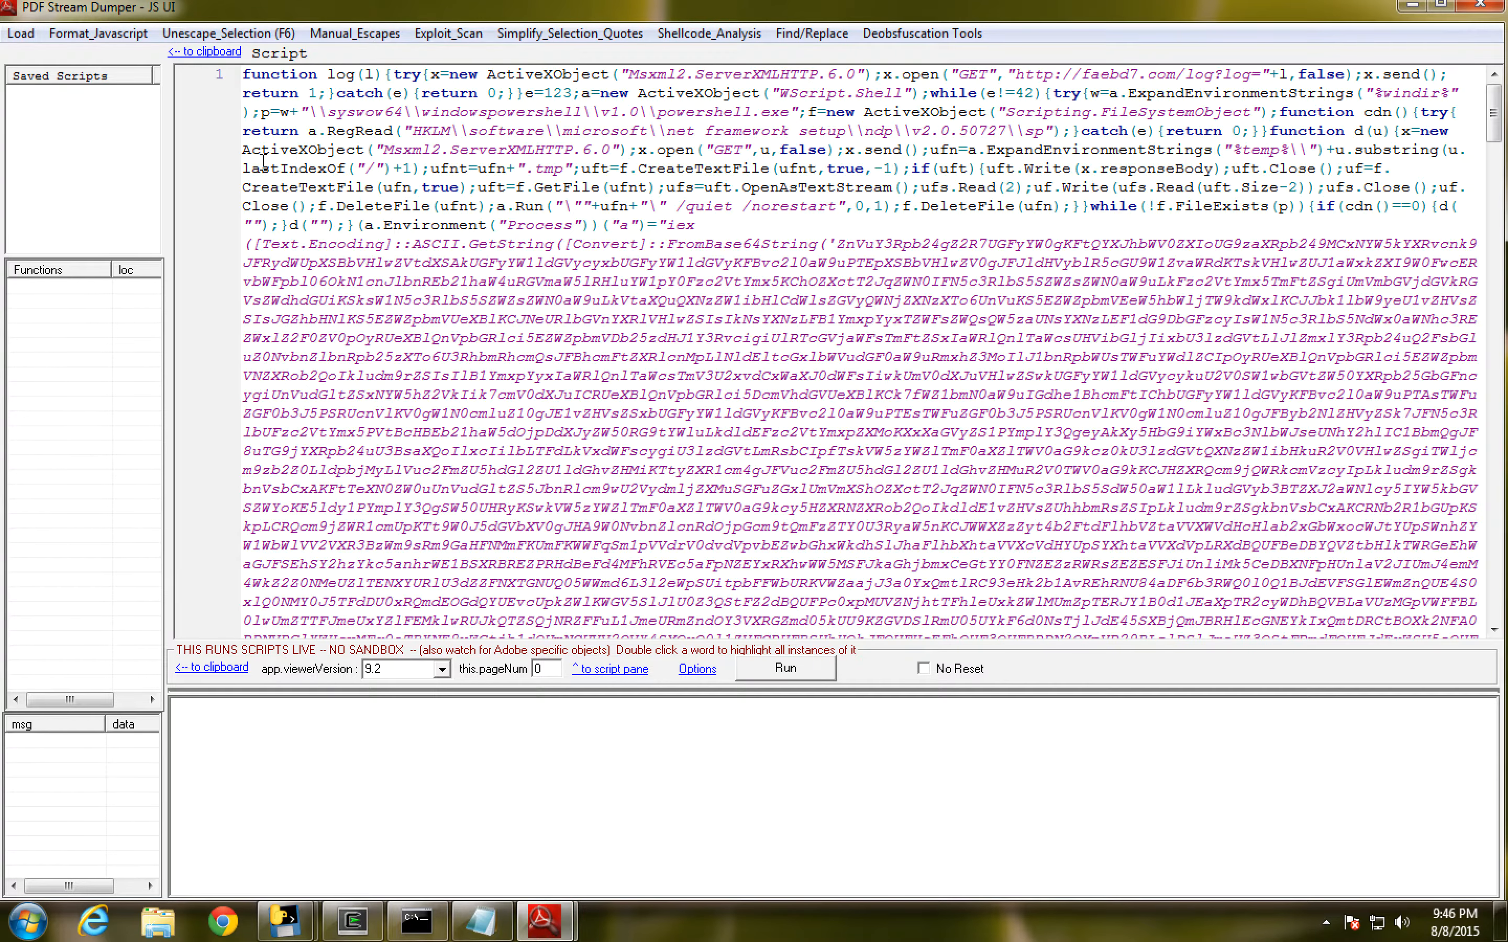
click(78, 33)
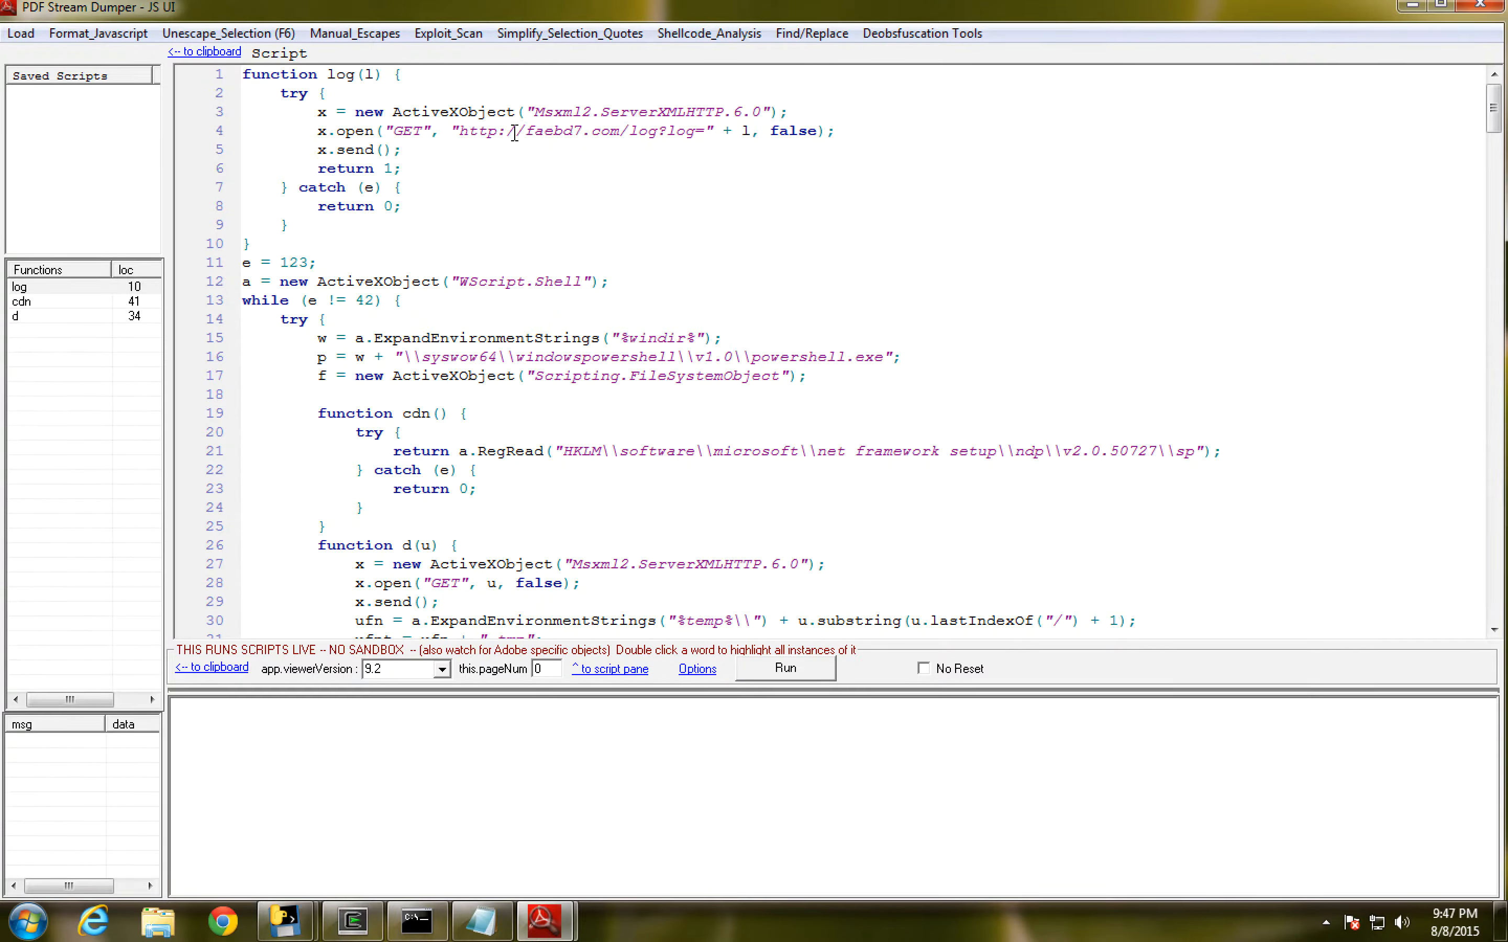
- Copy the domain faebd7.com from the URL in the log function and open google.com in Chrome
drag(527, 131, 619, 132)
key(ctrl+c)
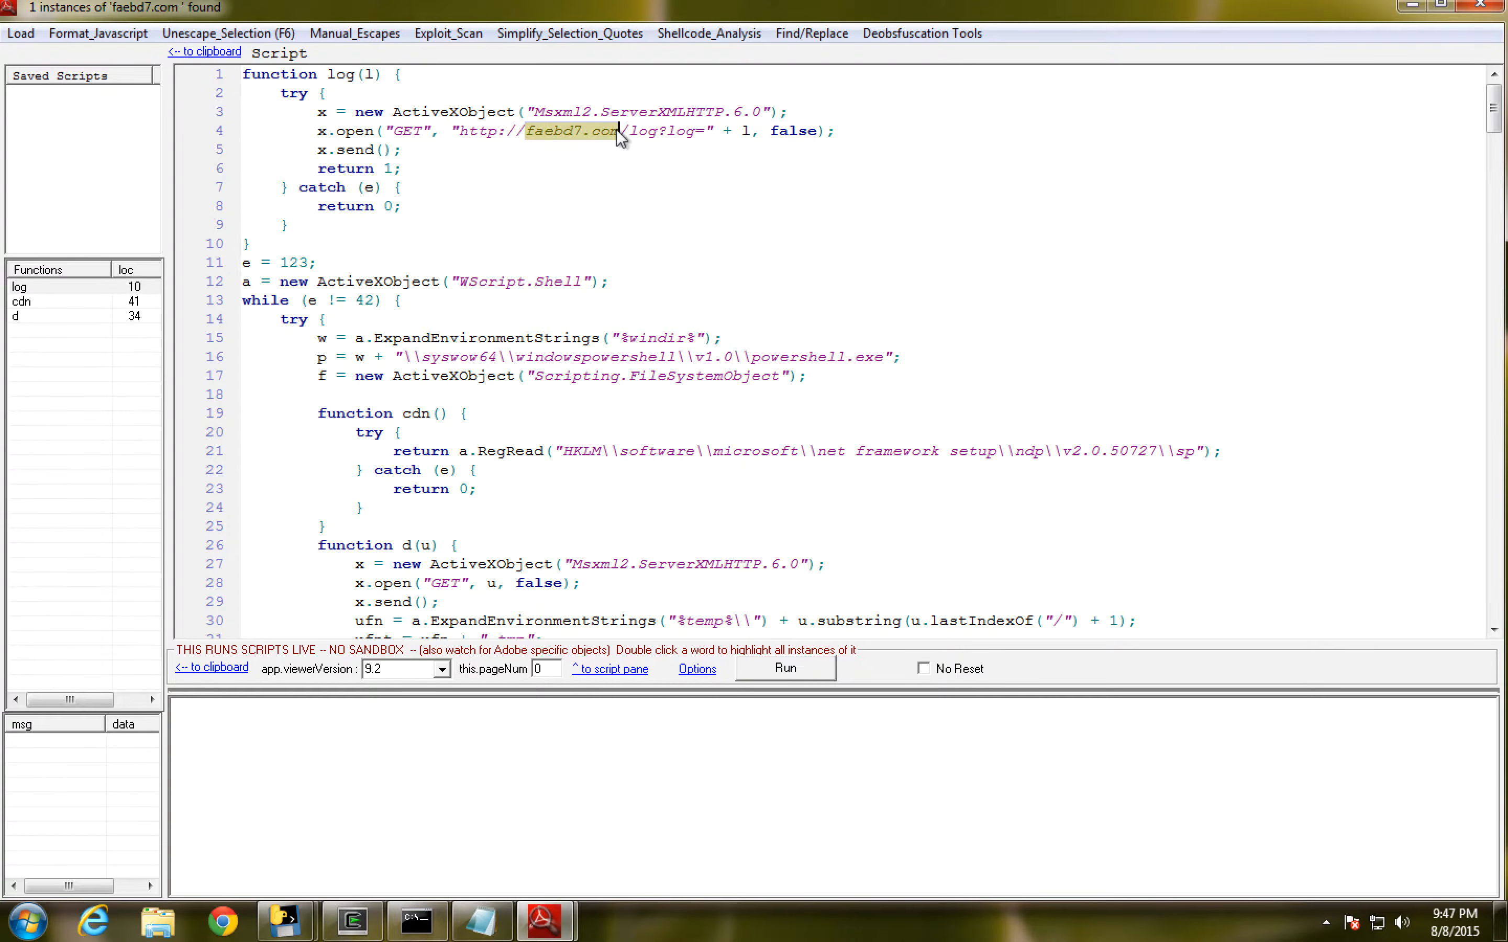
click(222, 921)
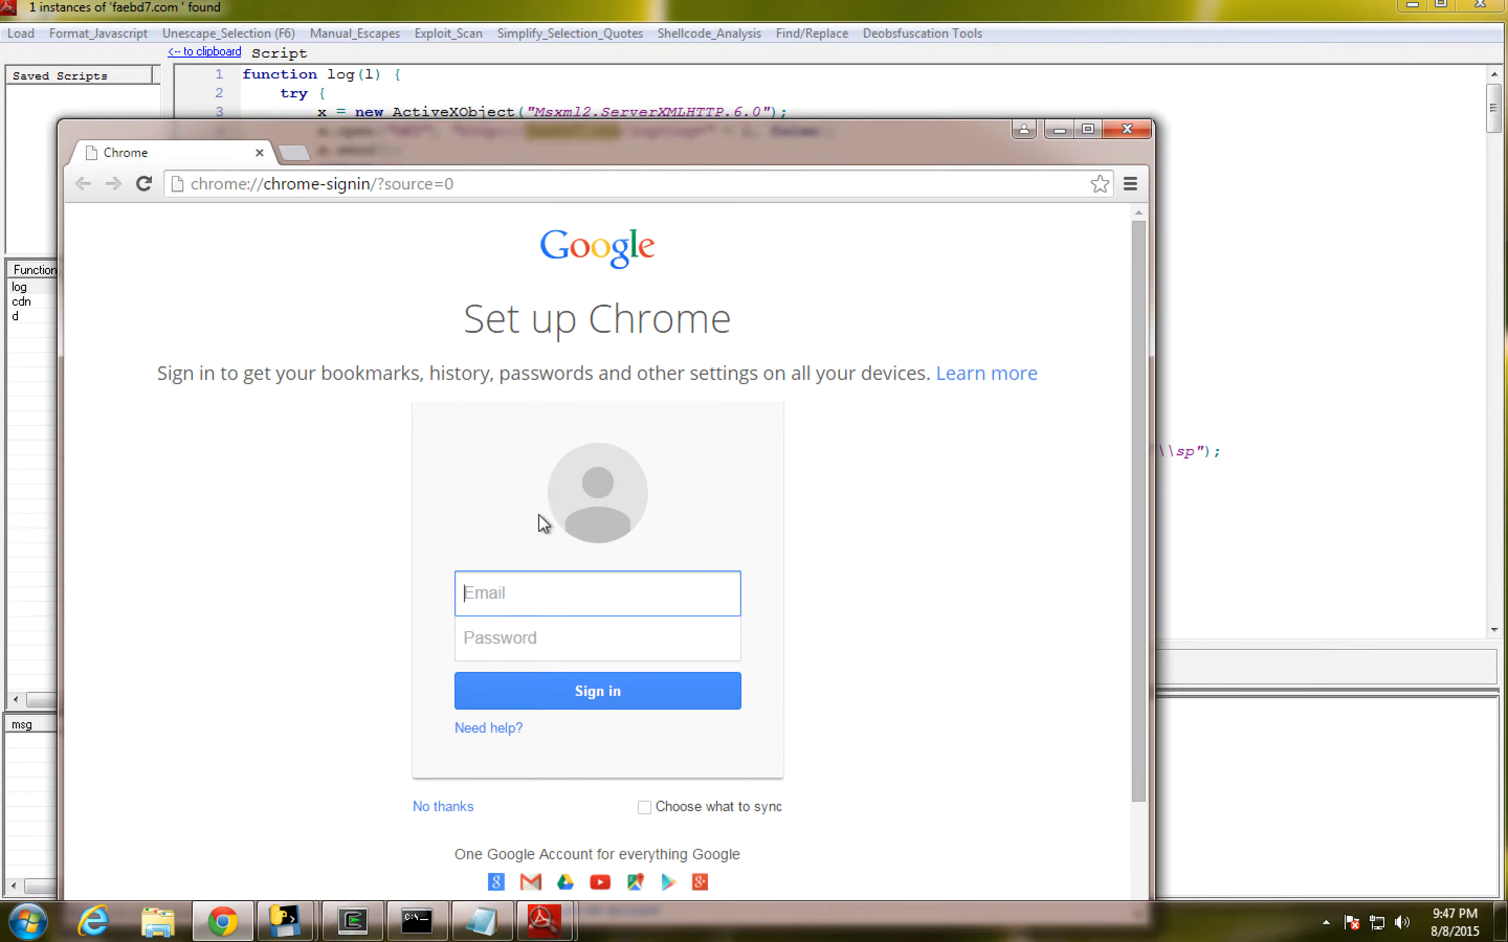
click(474, 184)
text(google.com)
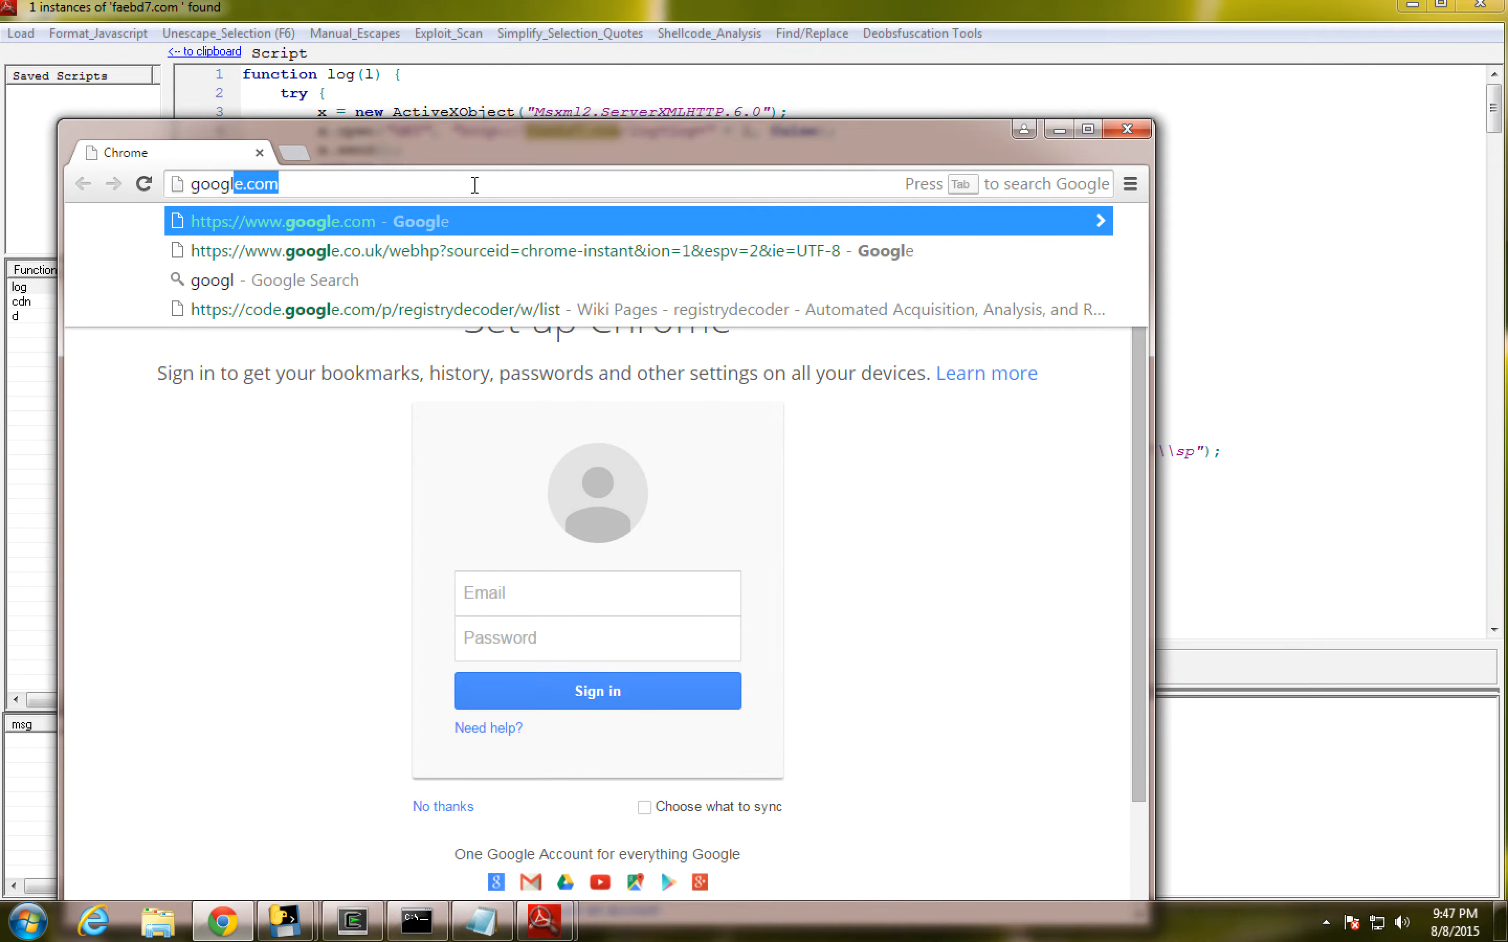
key(Return)
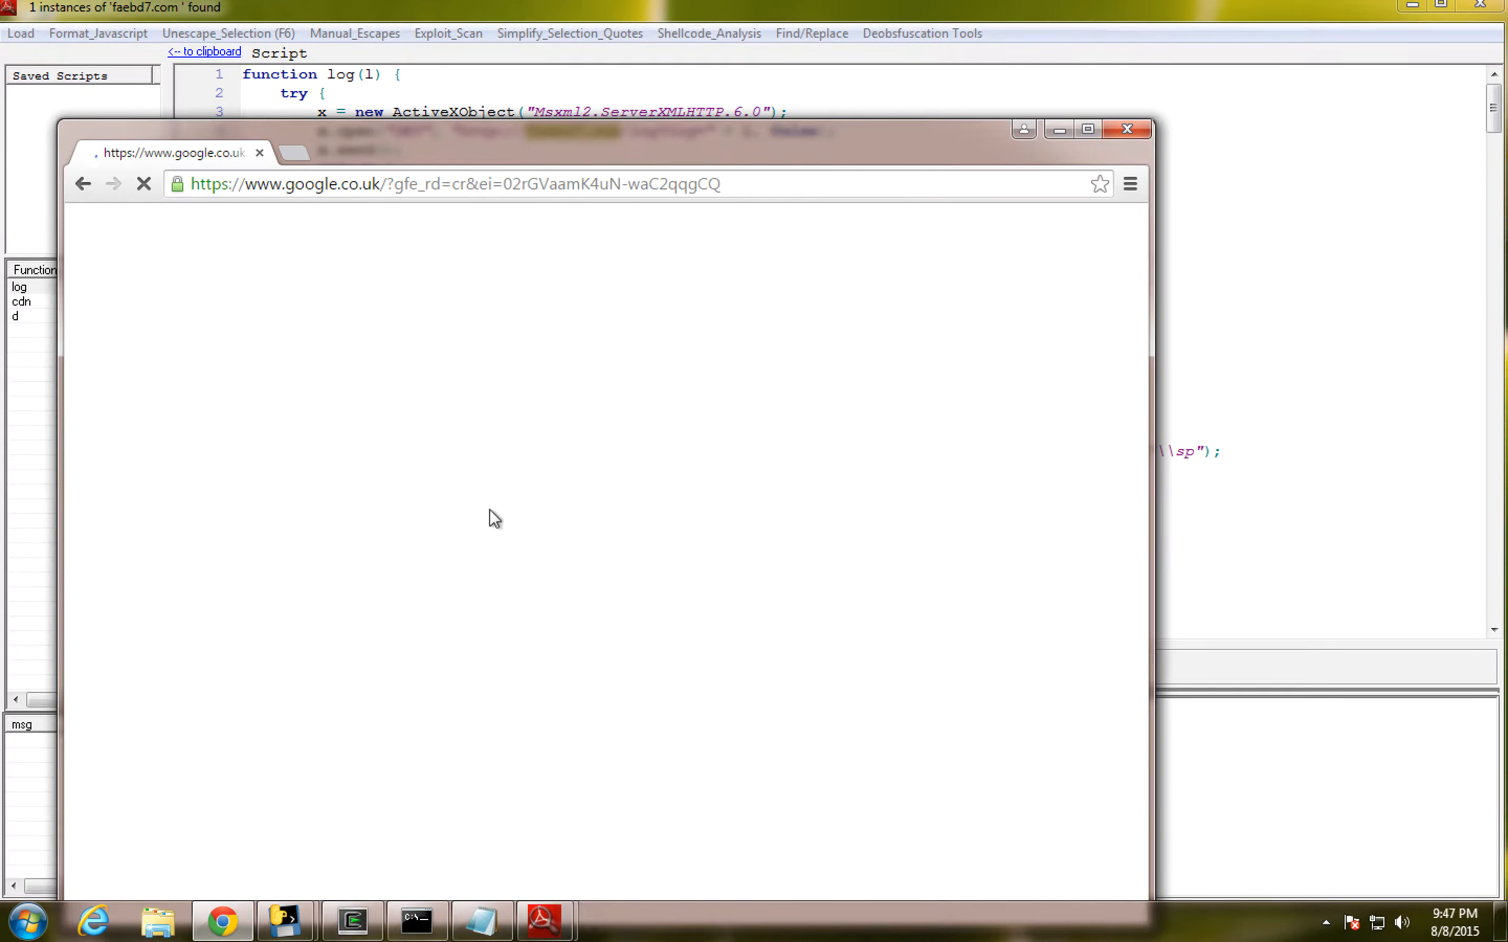
- Search Google for "faebd7.com malware", review the results, and return to the formatted script
key(ctrl+v)
text(maw)
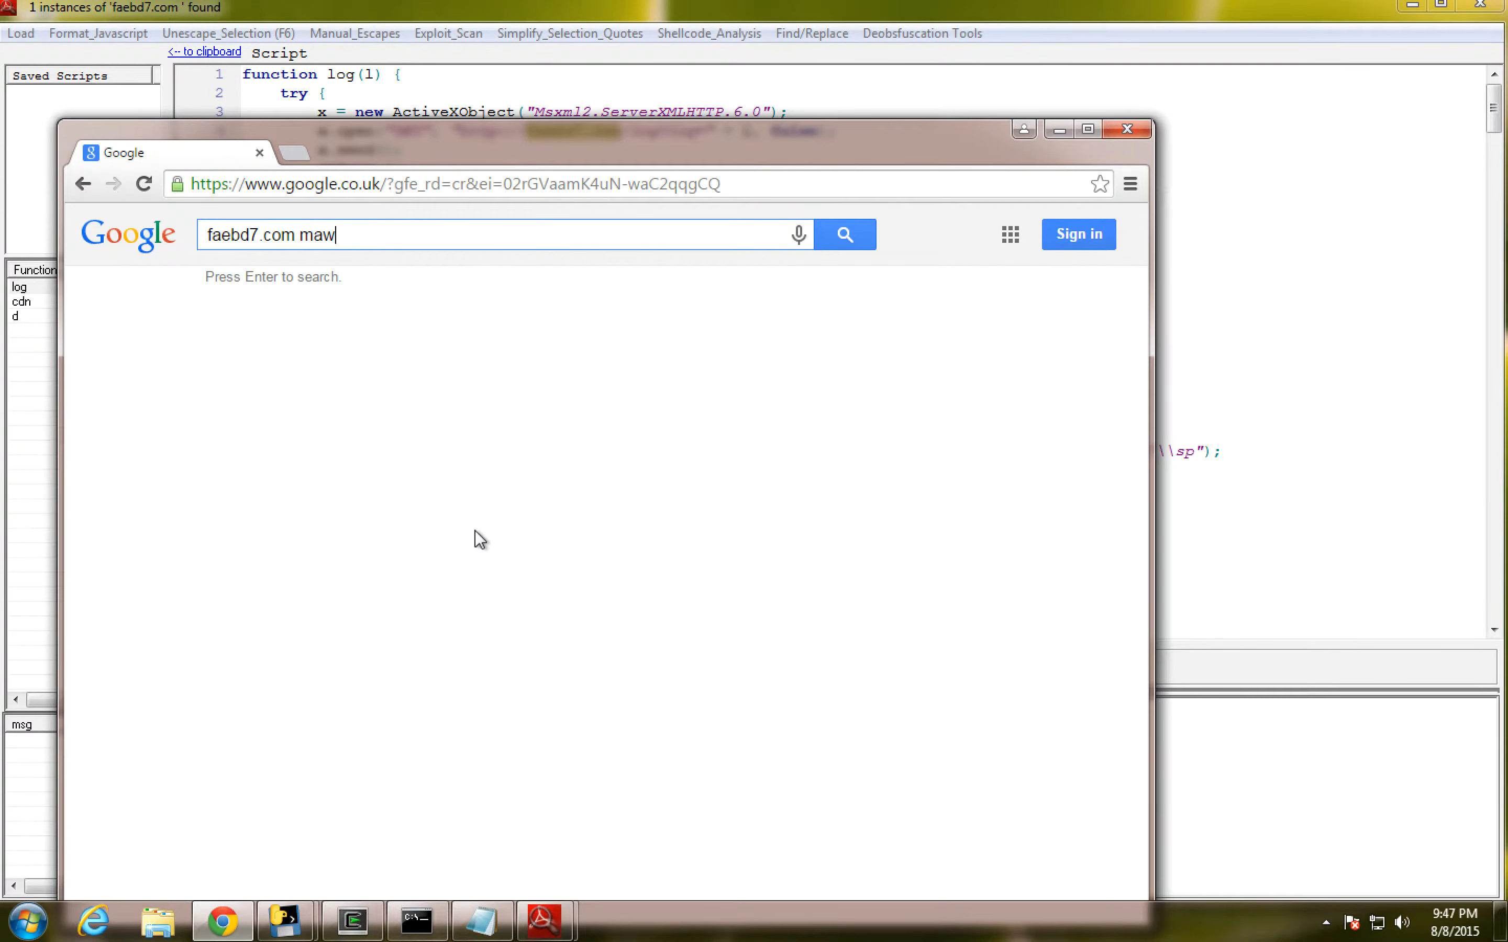
key(BackSpace)
text(lware)
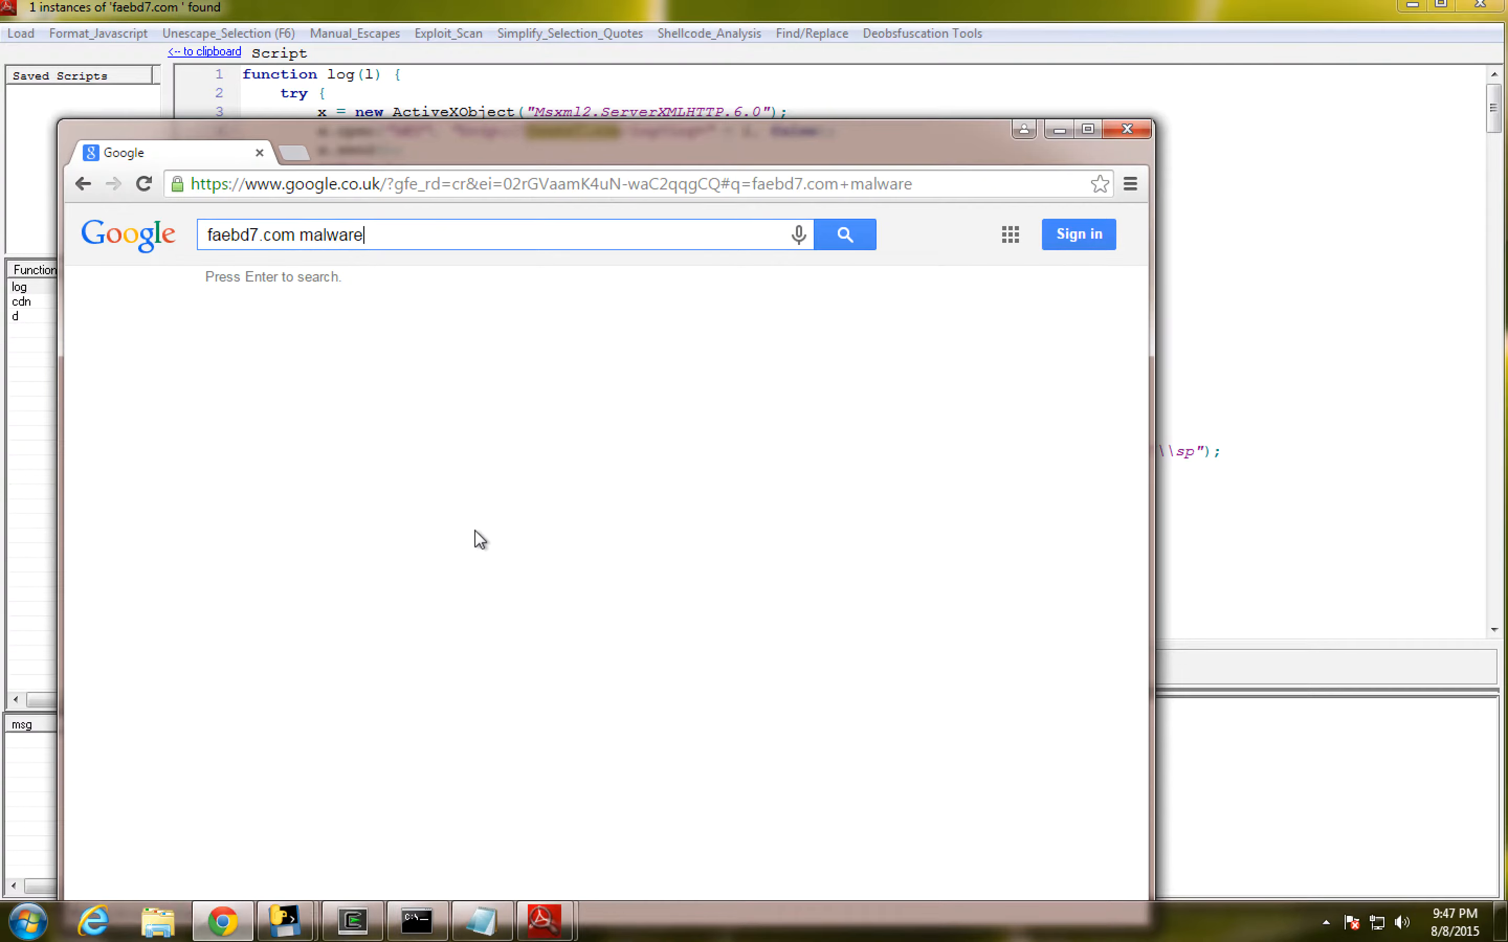
key(Return)
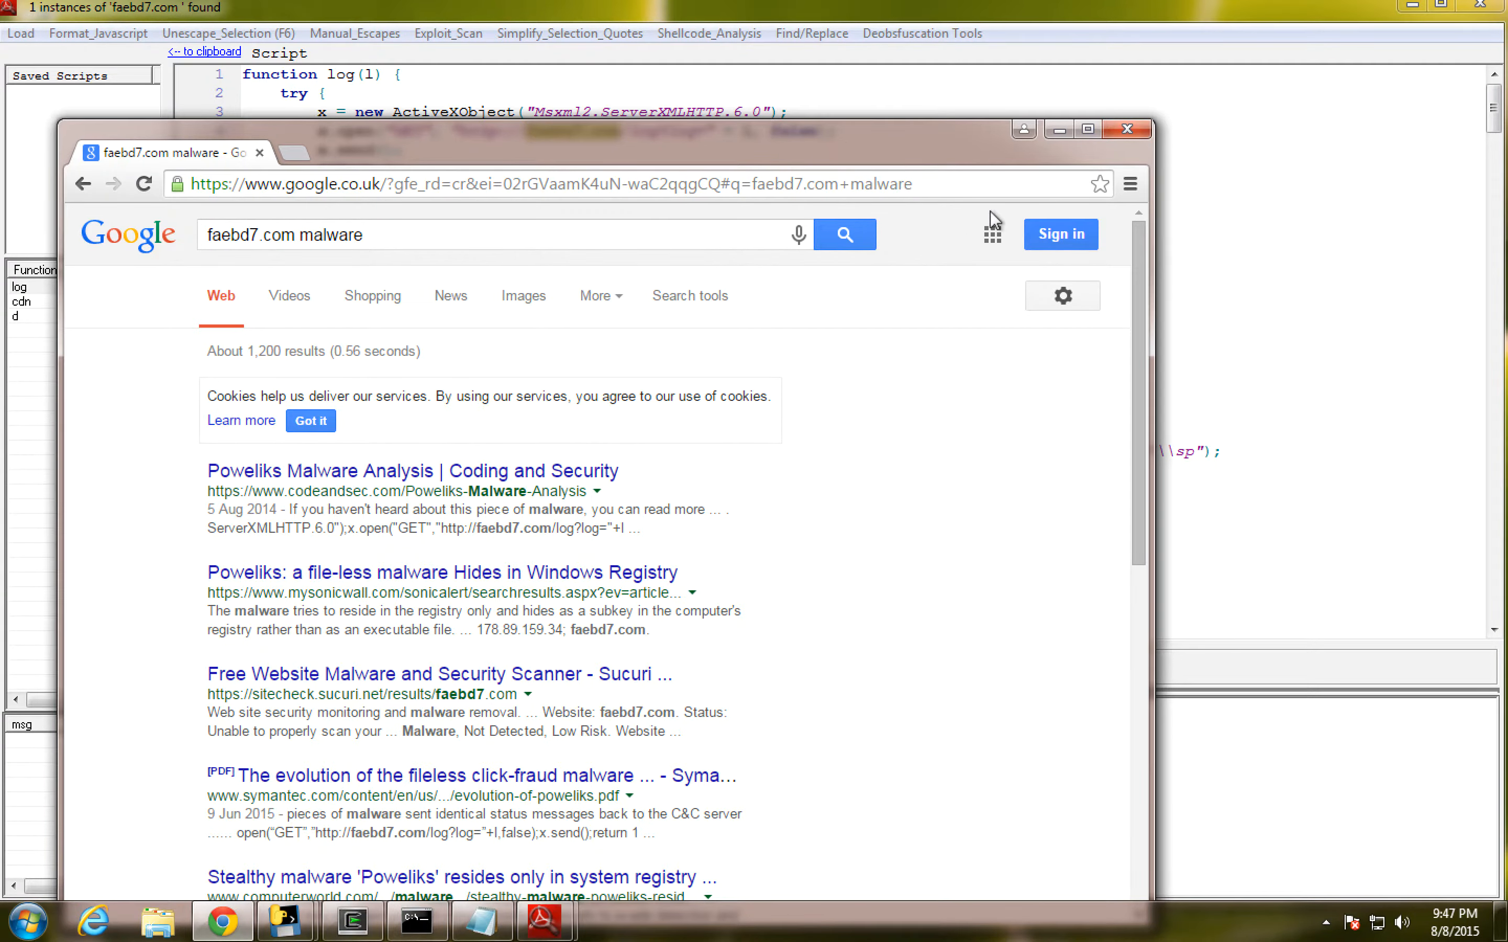
click(1059, 130)
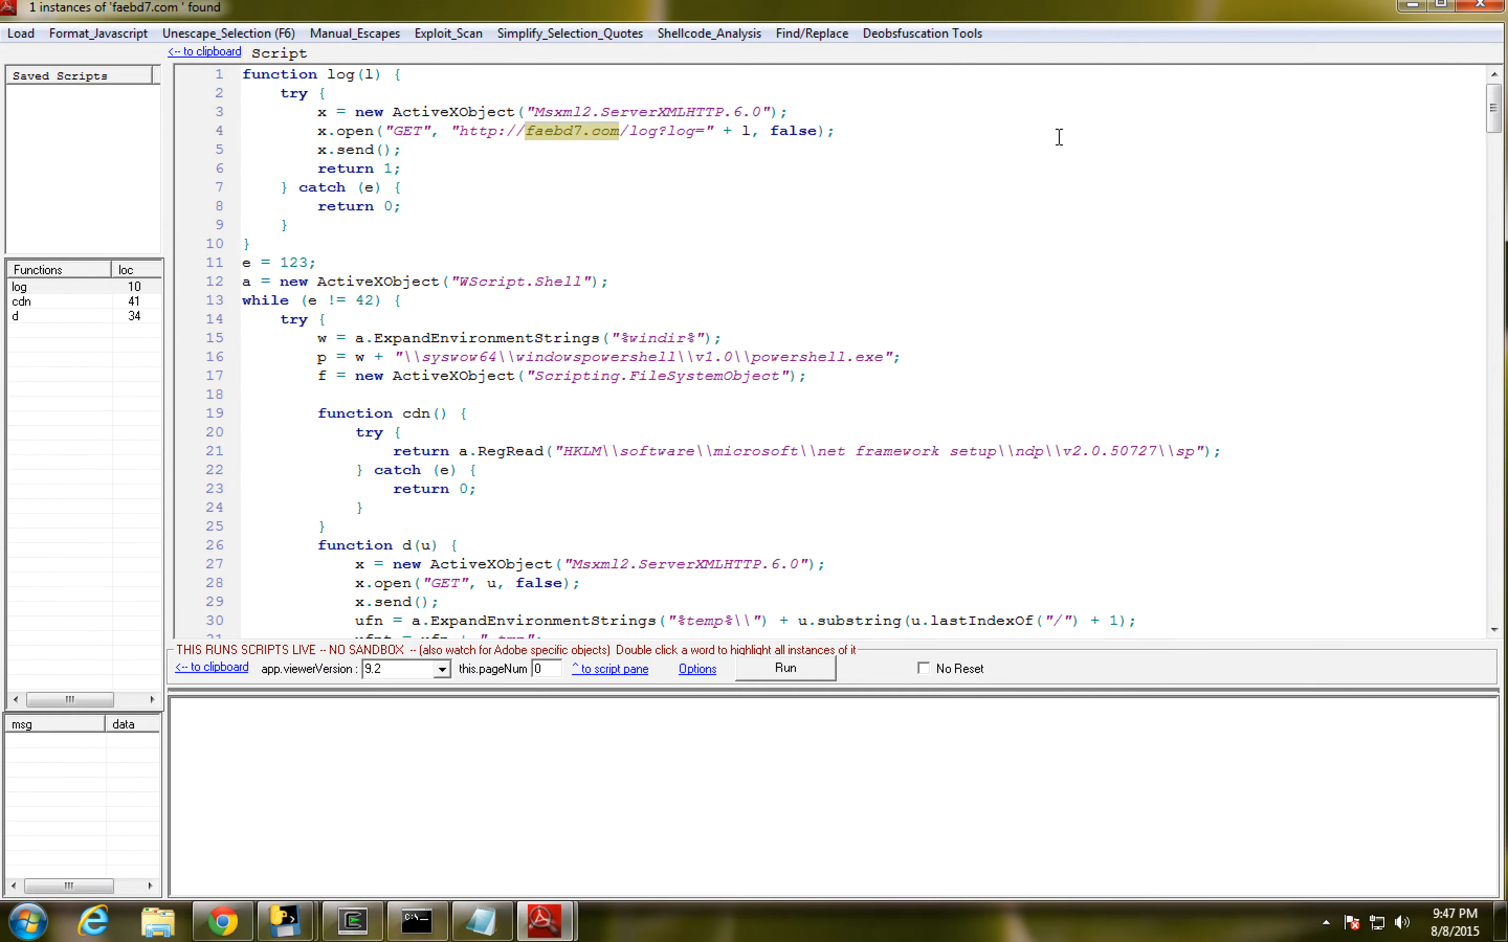
- Examine the formatted script's PowerShell path, registry check, download function and the start of its Base64-encoded PowerShell block
click(587, 287)
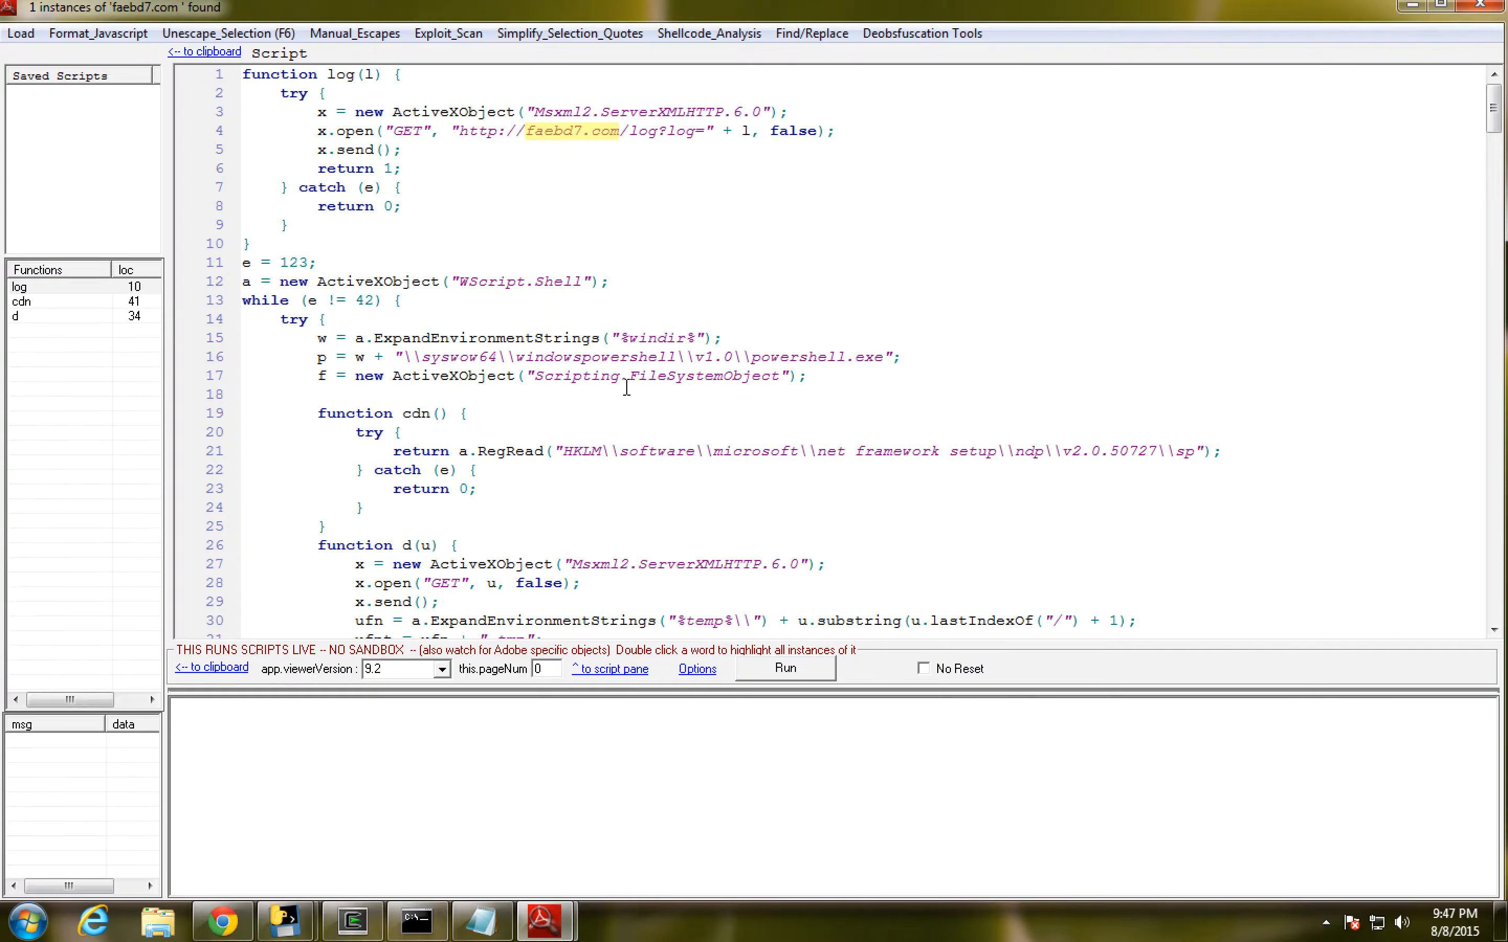
scroll(628, 376, down, 2)
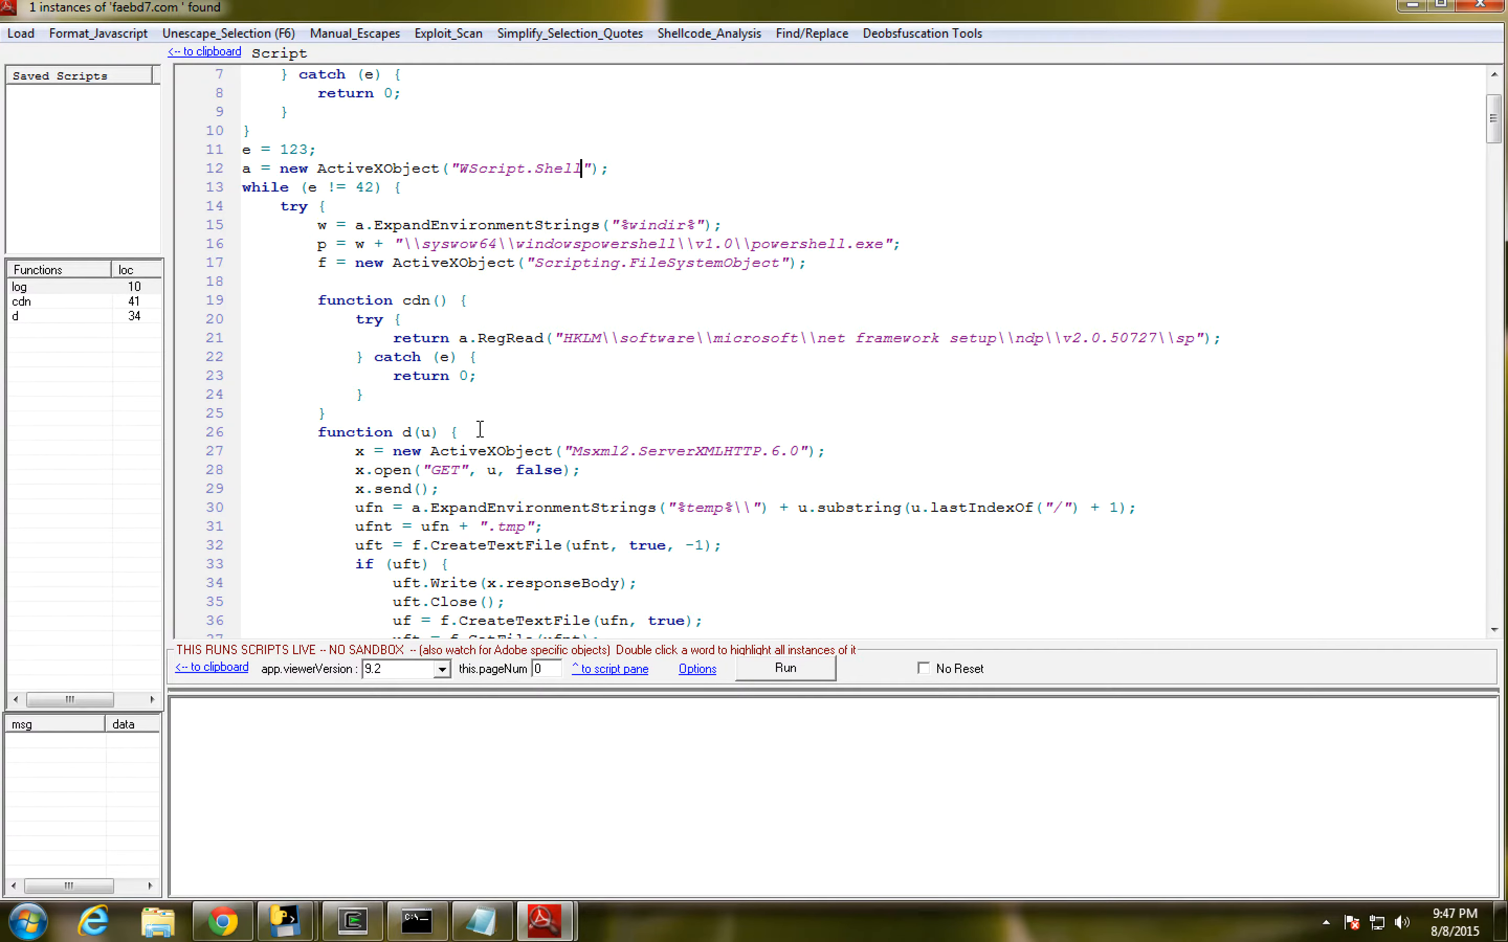
scroll(443, 407, down, 1)
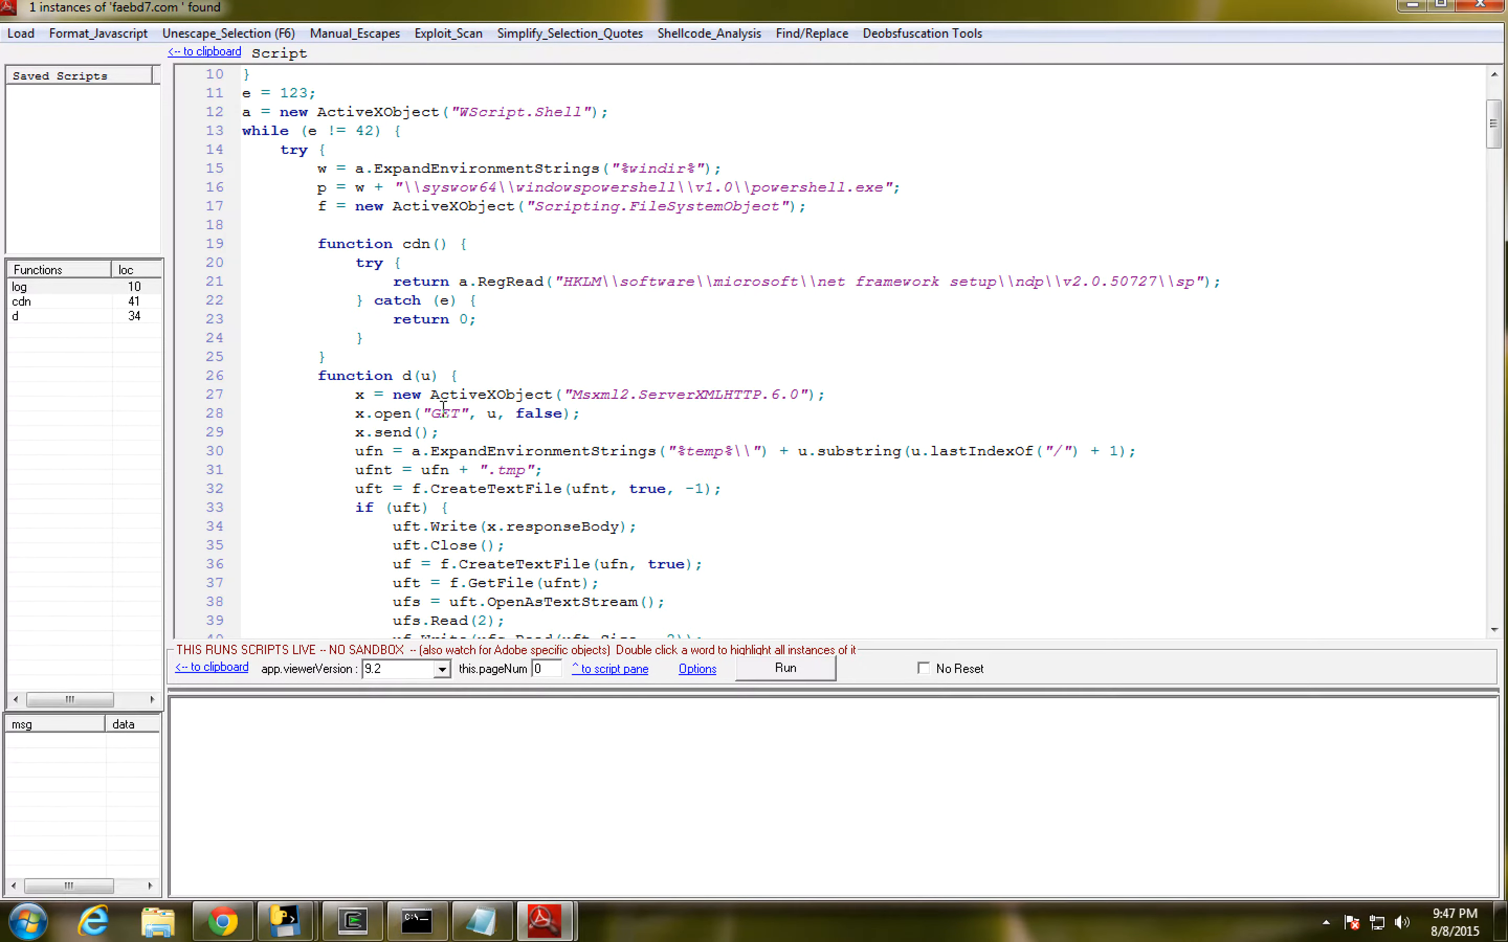
scroll(442, 406, down, 3)
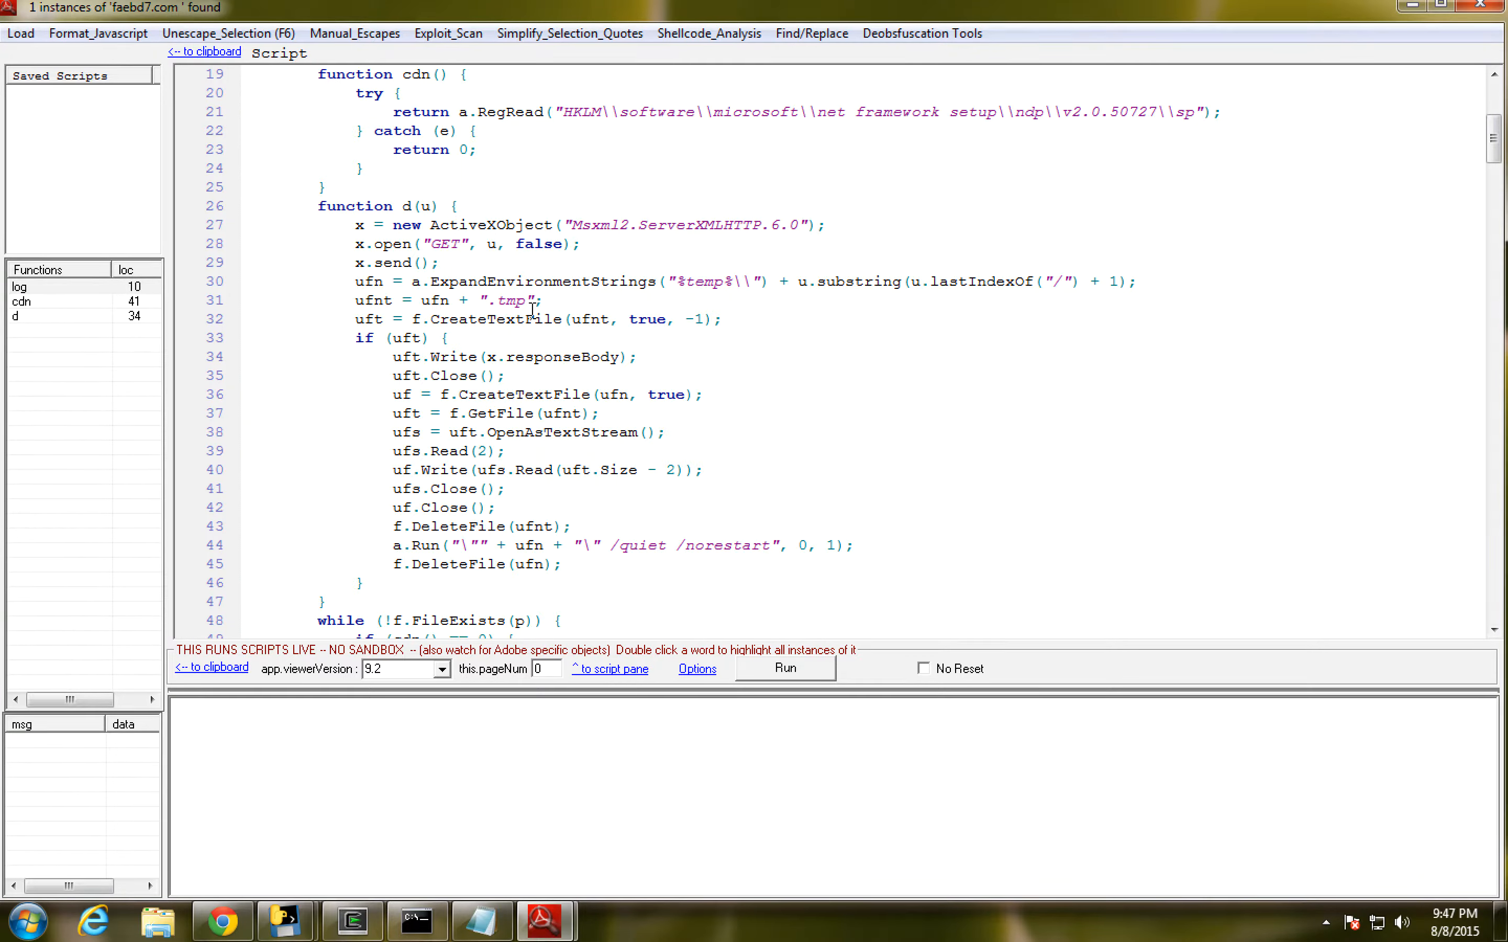
scroll(550, 285, down, 1)
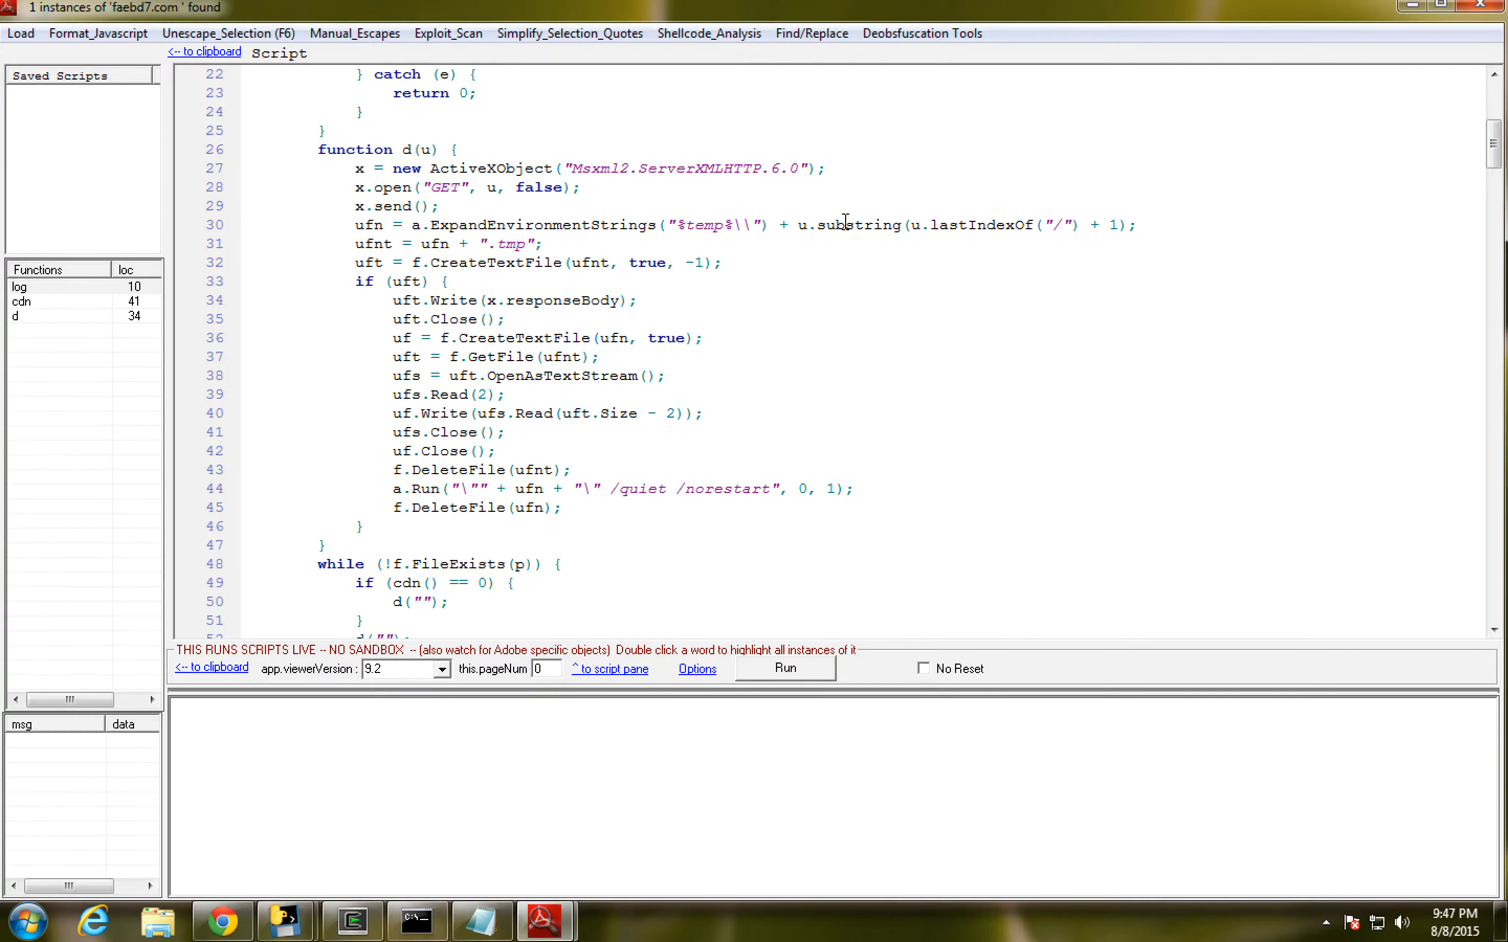
scroll(574, 356, down, 1)
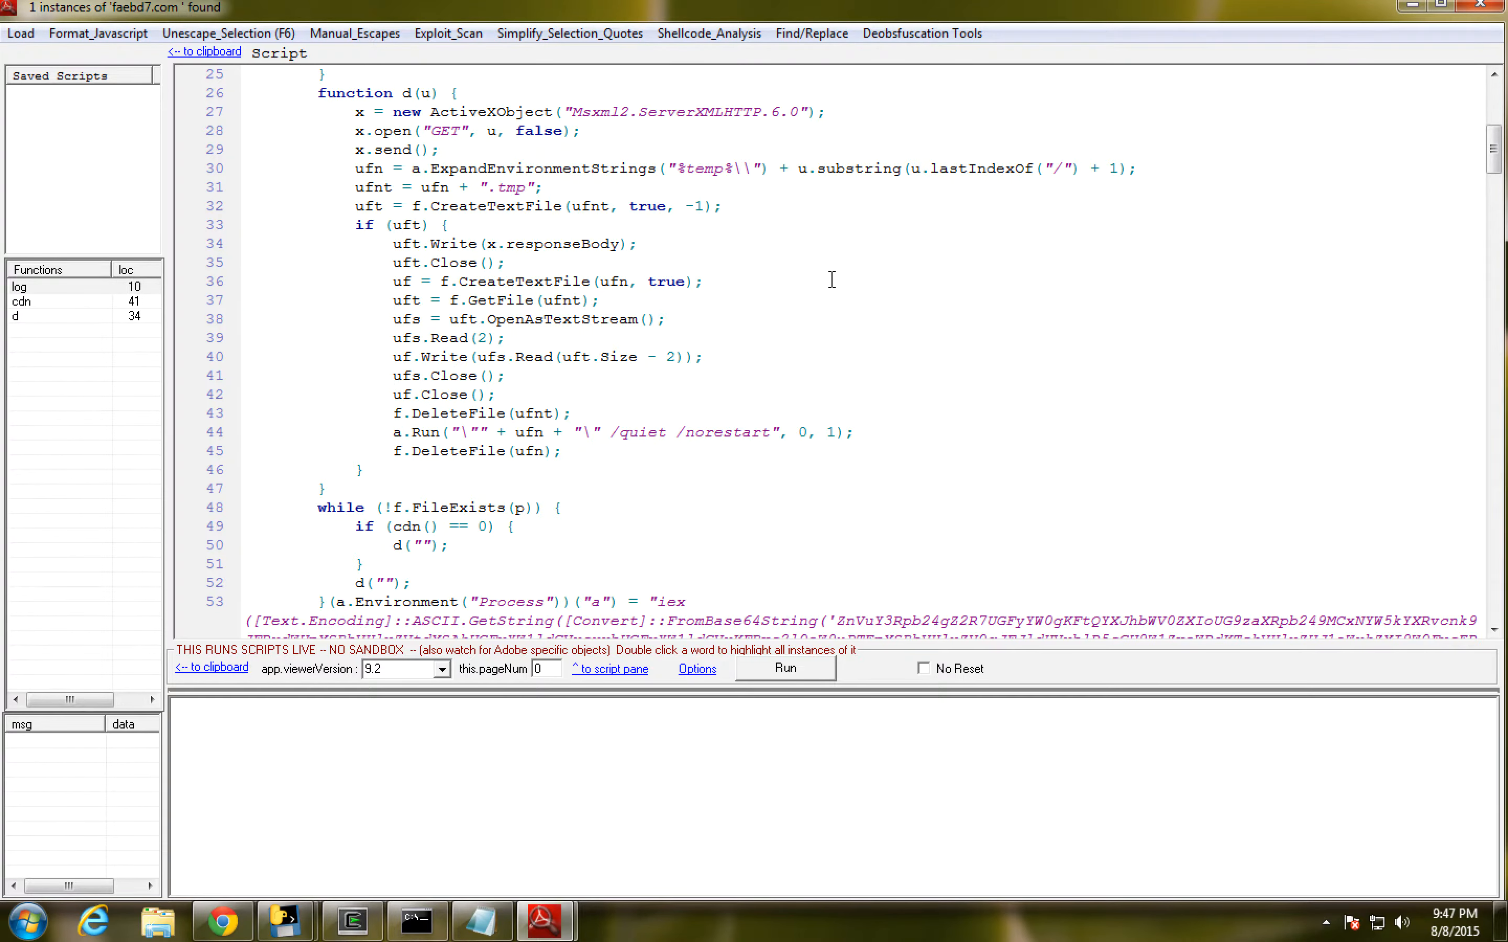
scroll(820, 295, down, 7)
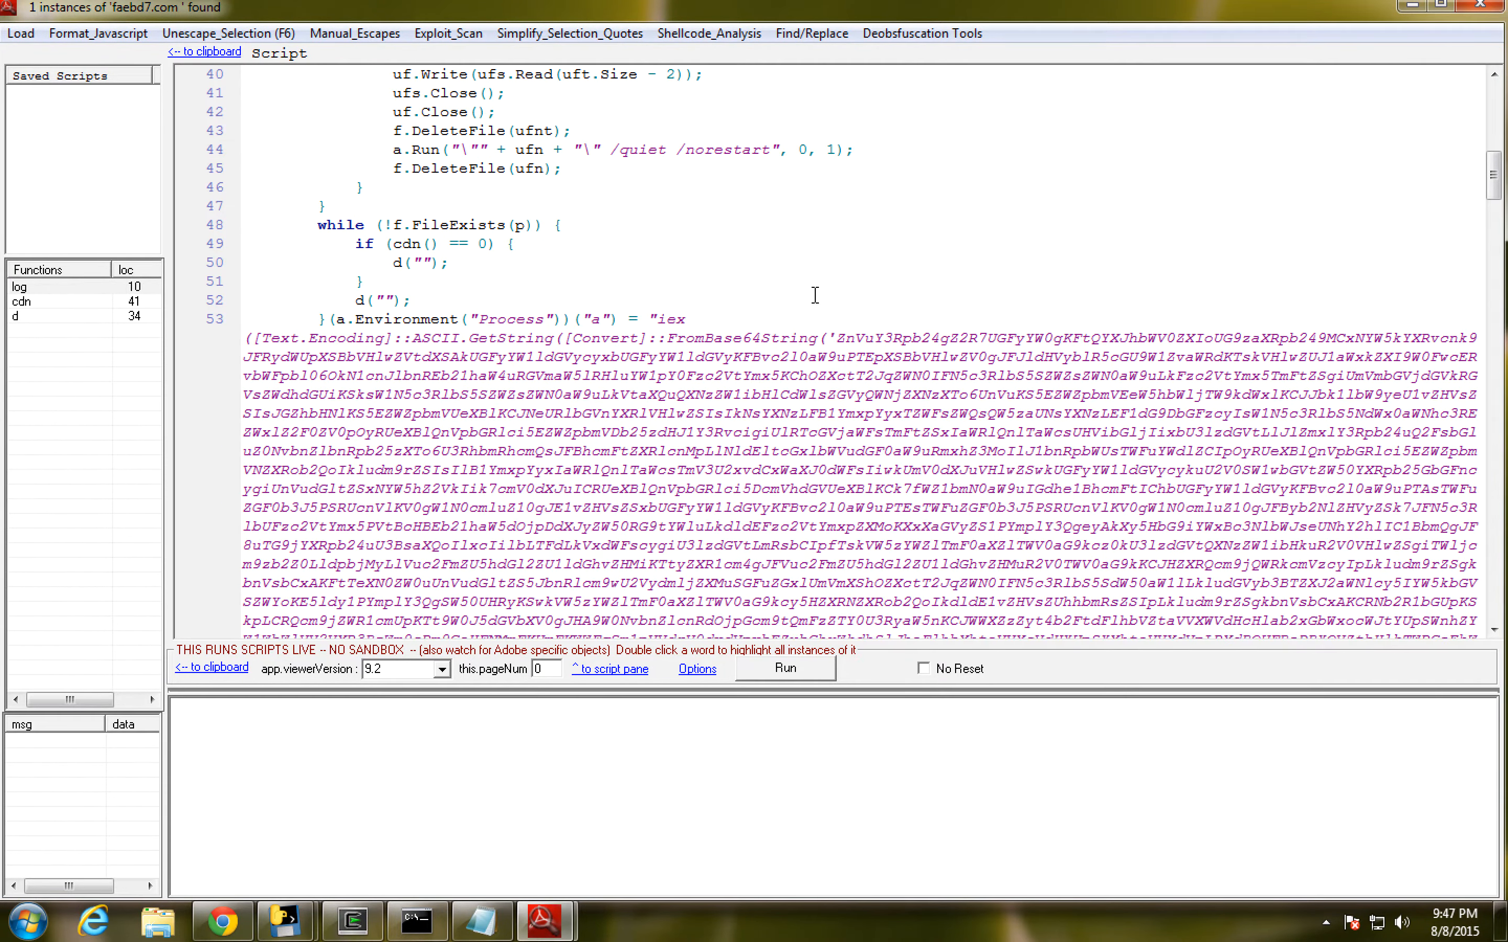
scroll(741, 304, down, 2)
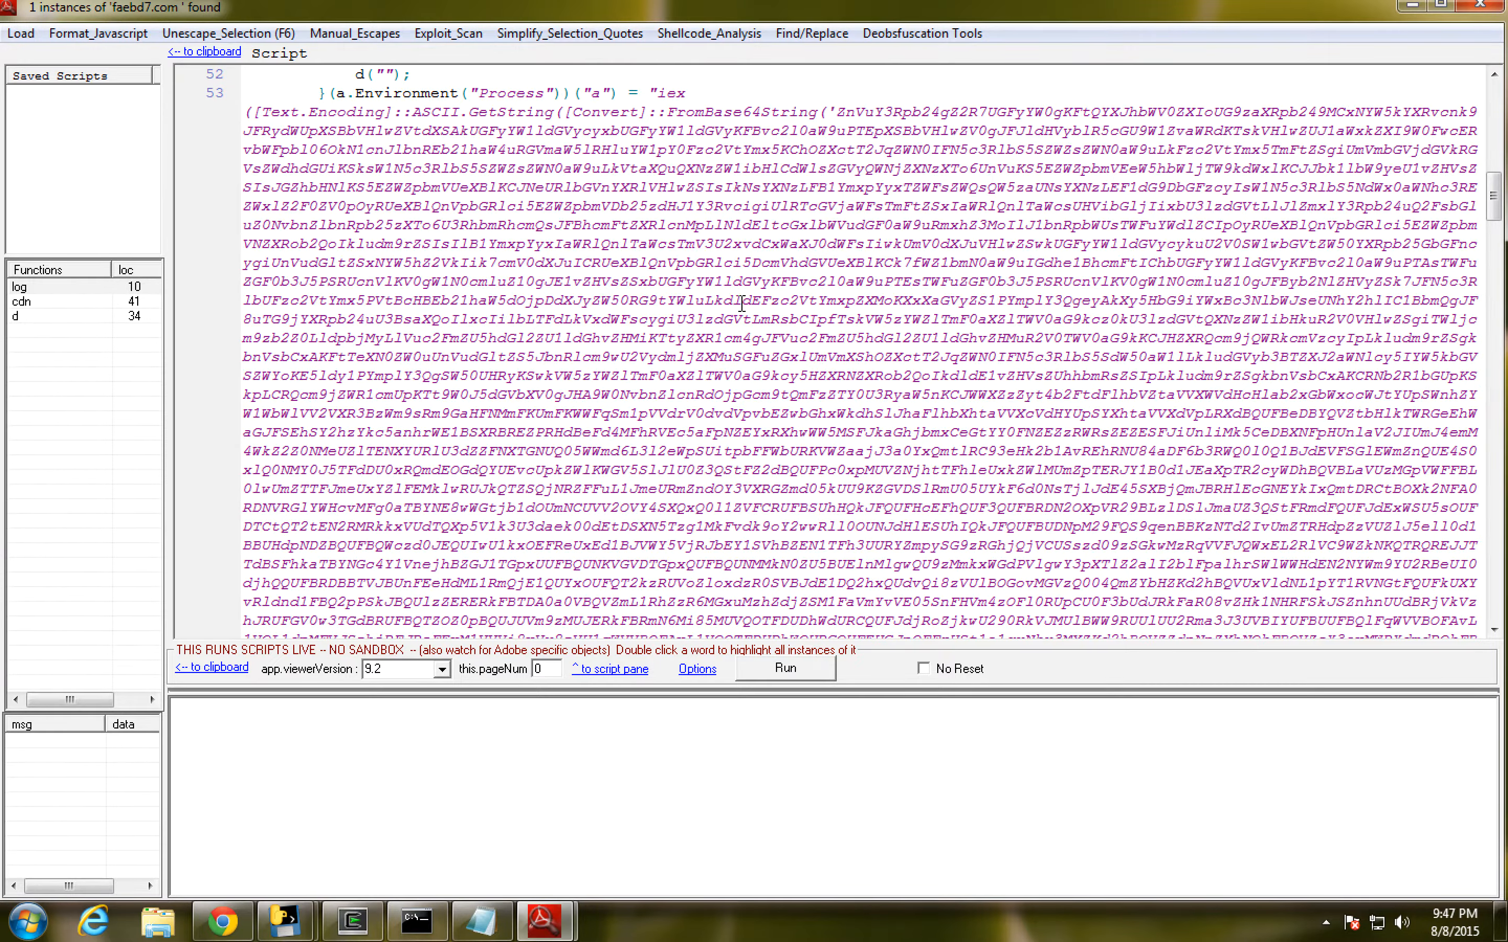
scroll(741, 304, down, 6)
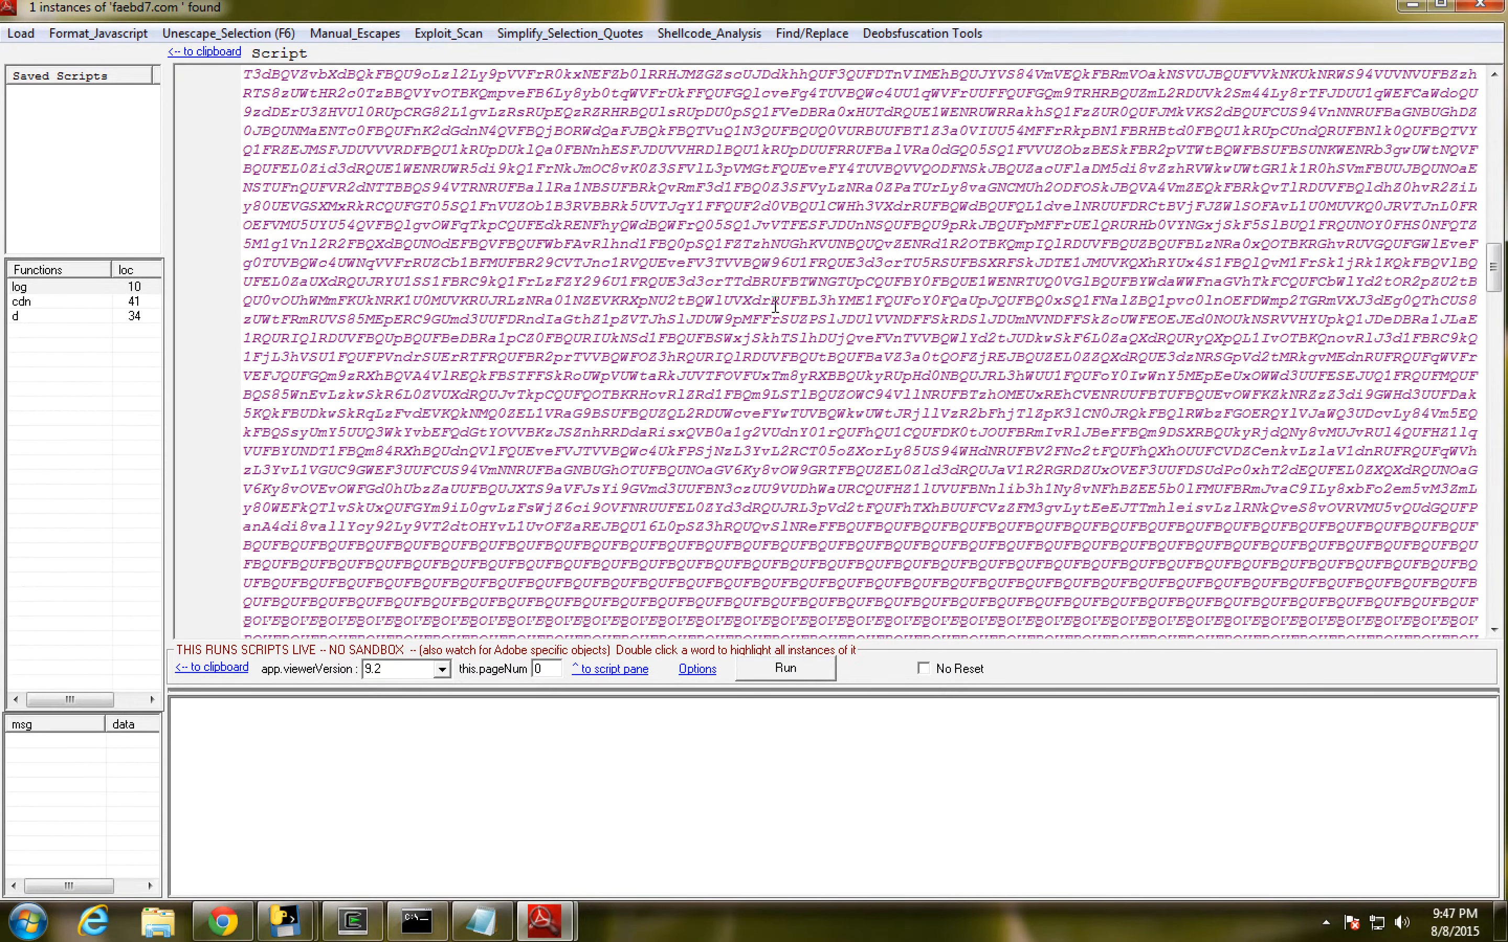
- Copy the entire Base64 string inside the FromBase64String call and paste it into Notepad in place of the DEC_jscript contents
drag(1494, 284, 1494, 541)
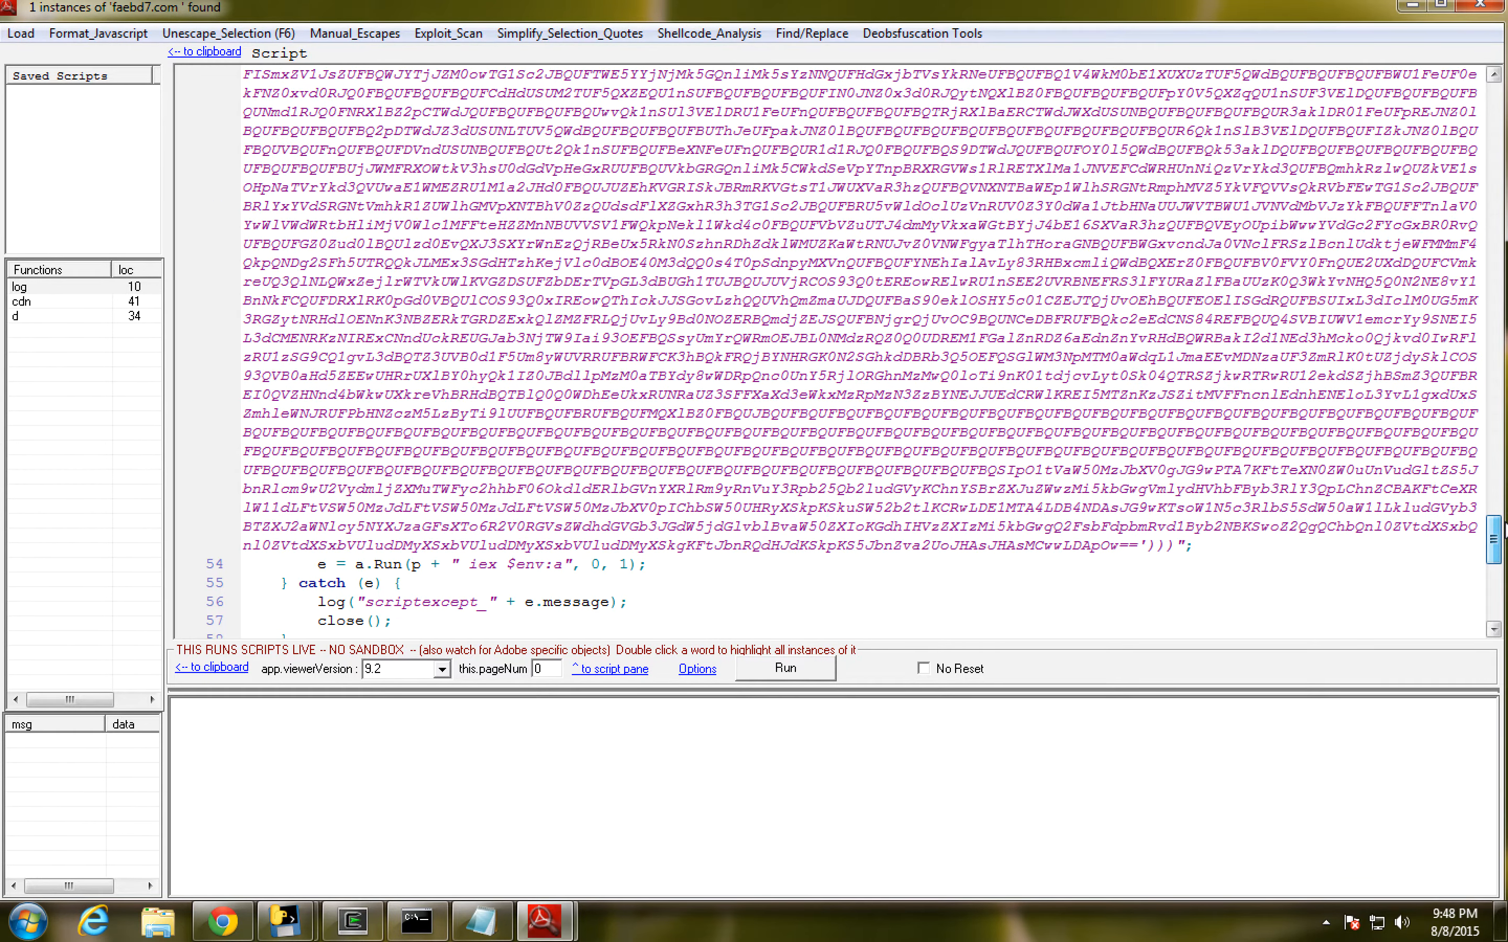
double_click(1129, 546)
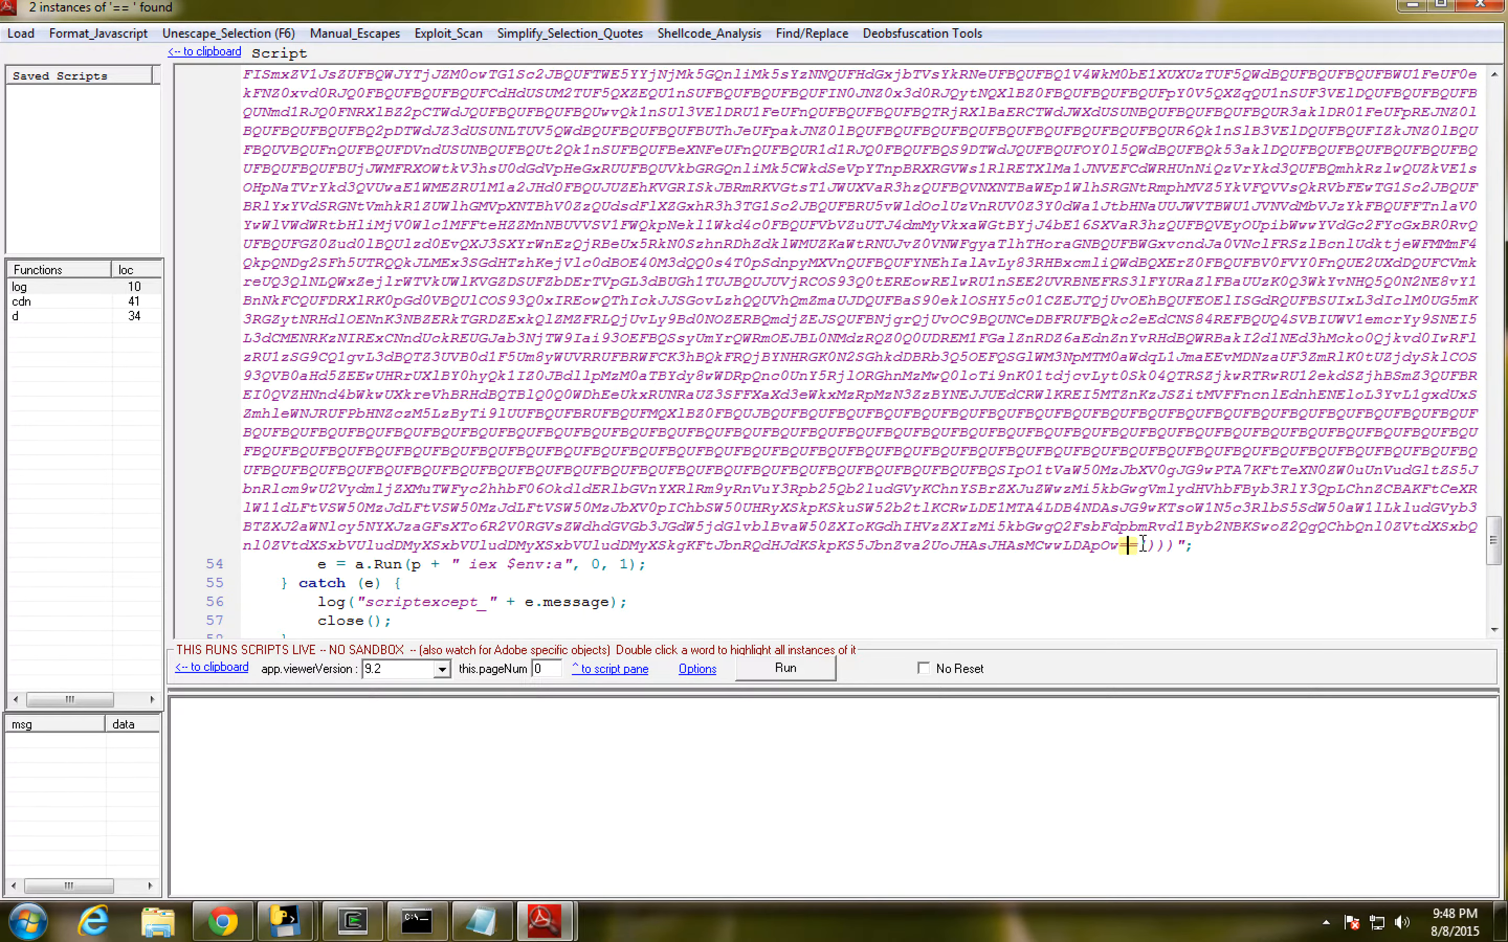
drag(1137, 546, 836, 418)
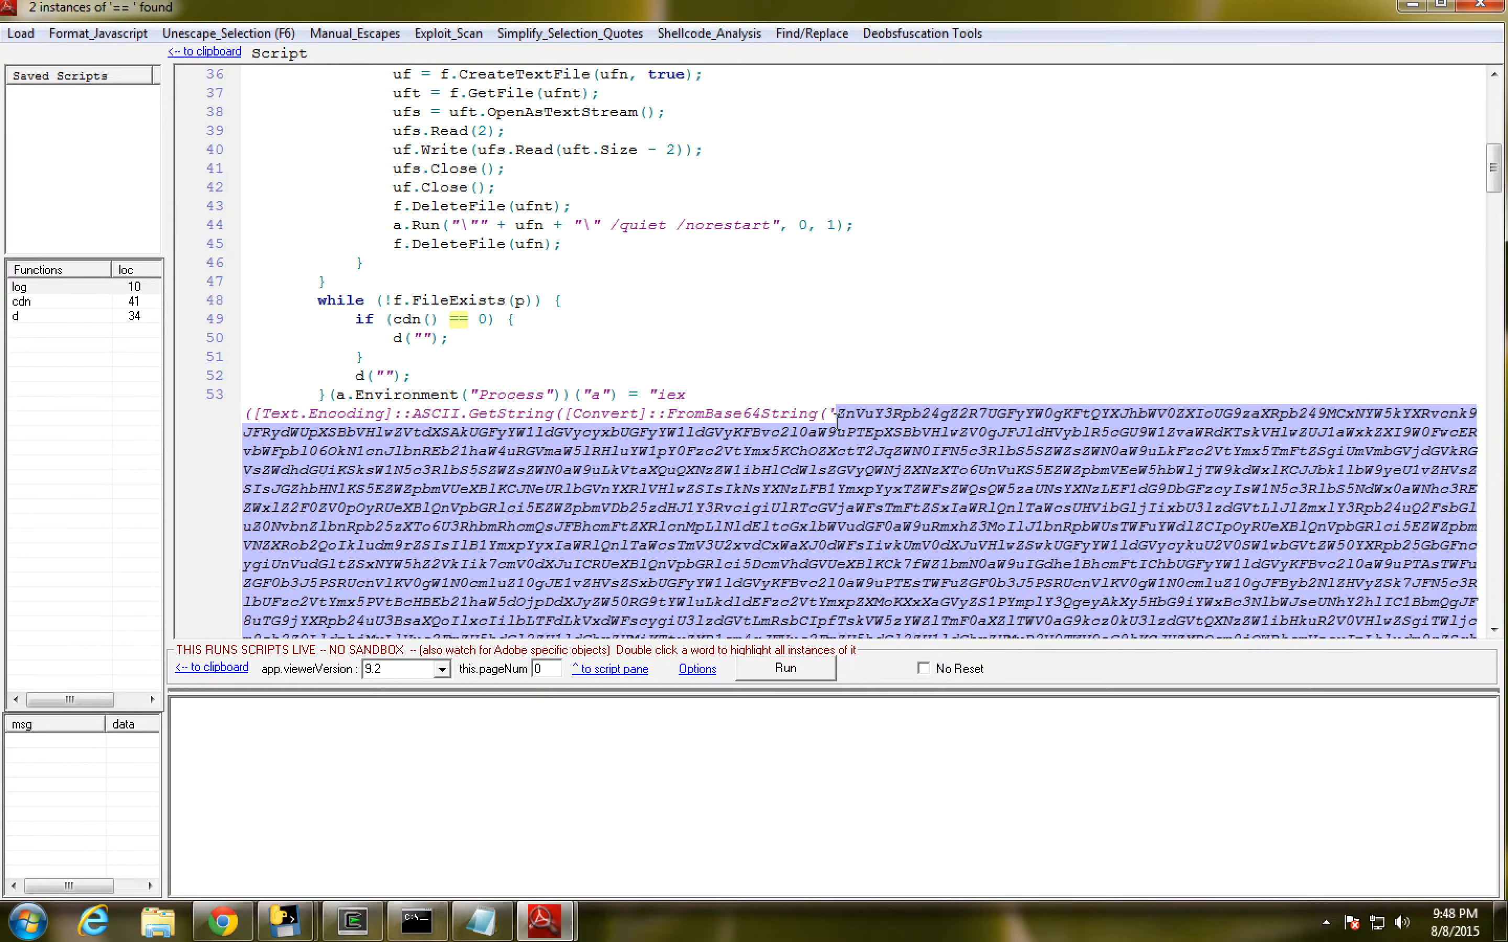
drag(1492, 168, 1495, 586)
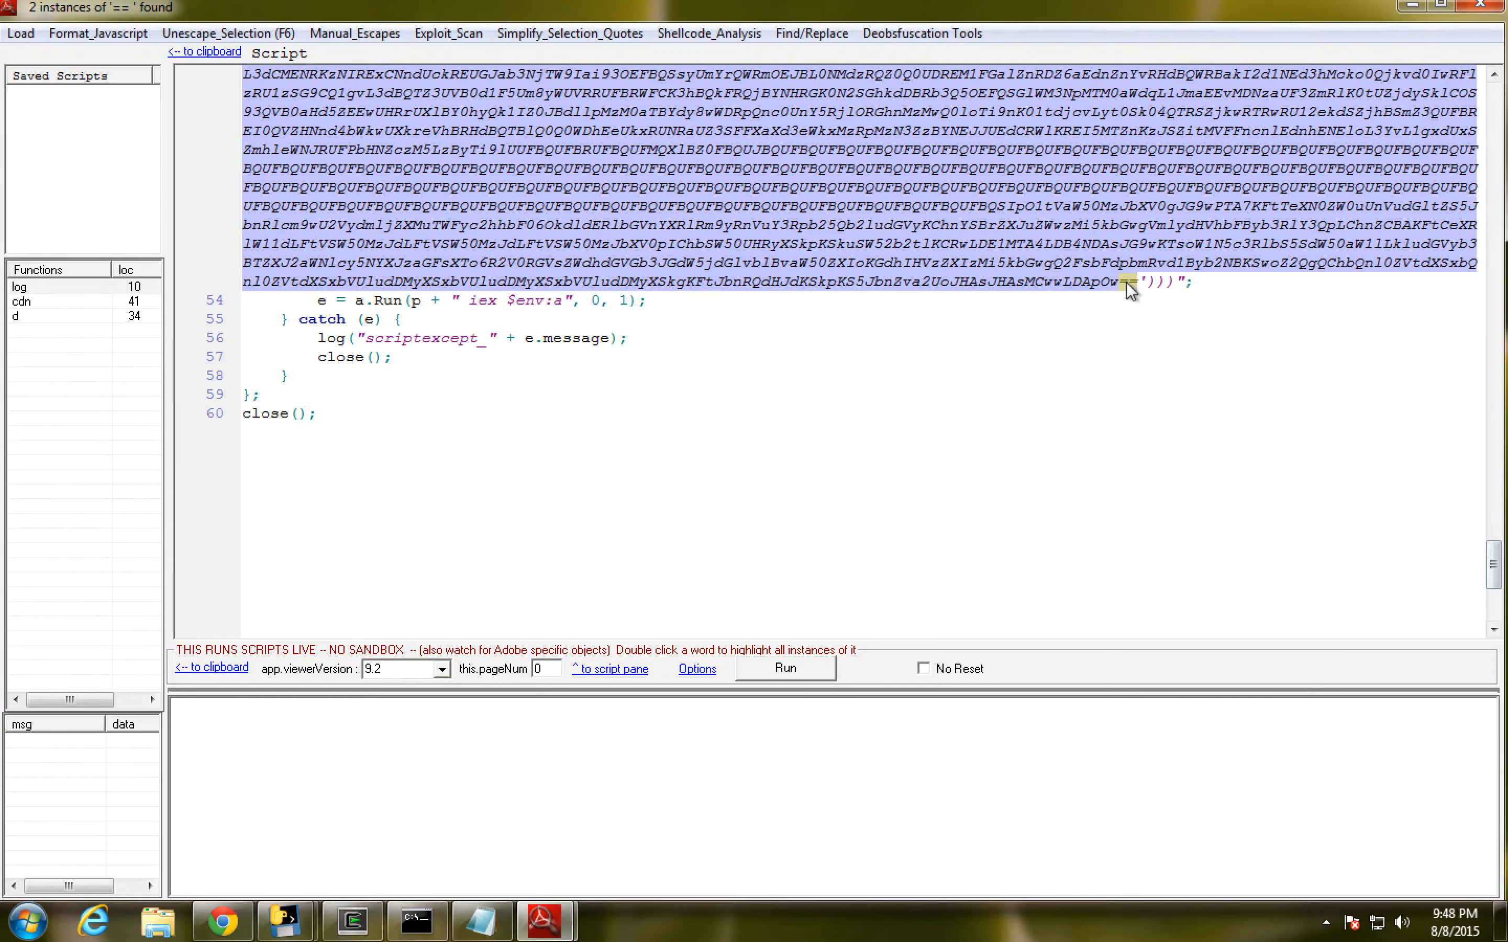
click(482, 921)
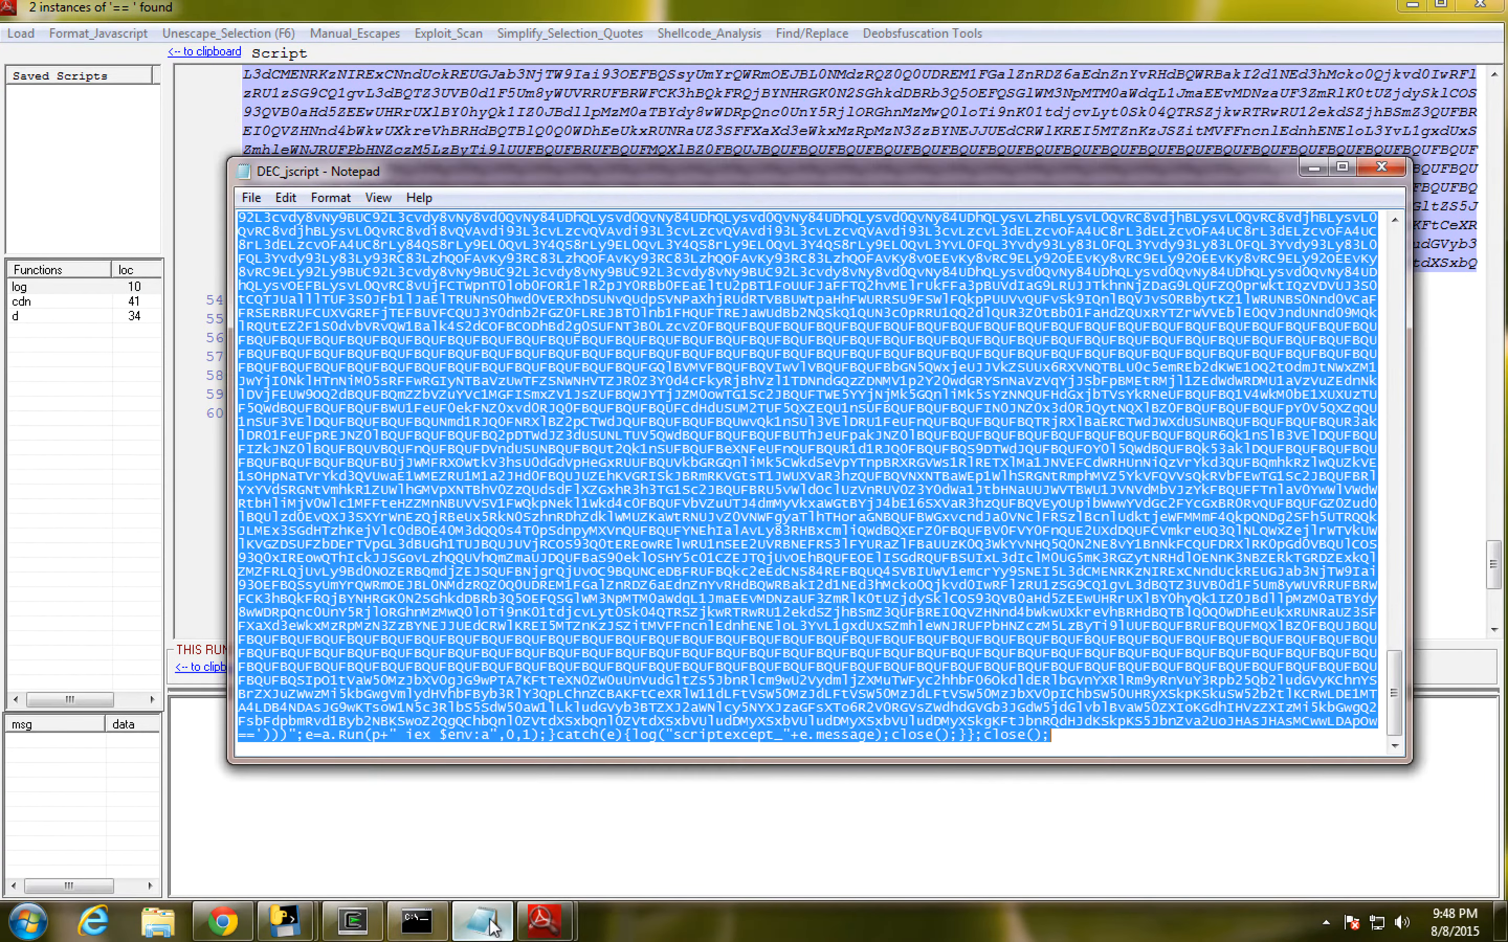
key(Delete)
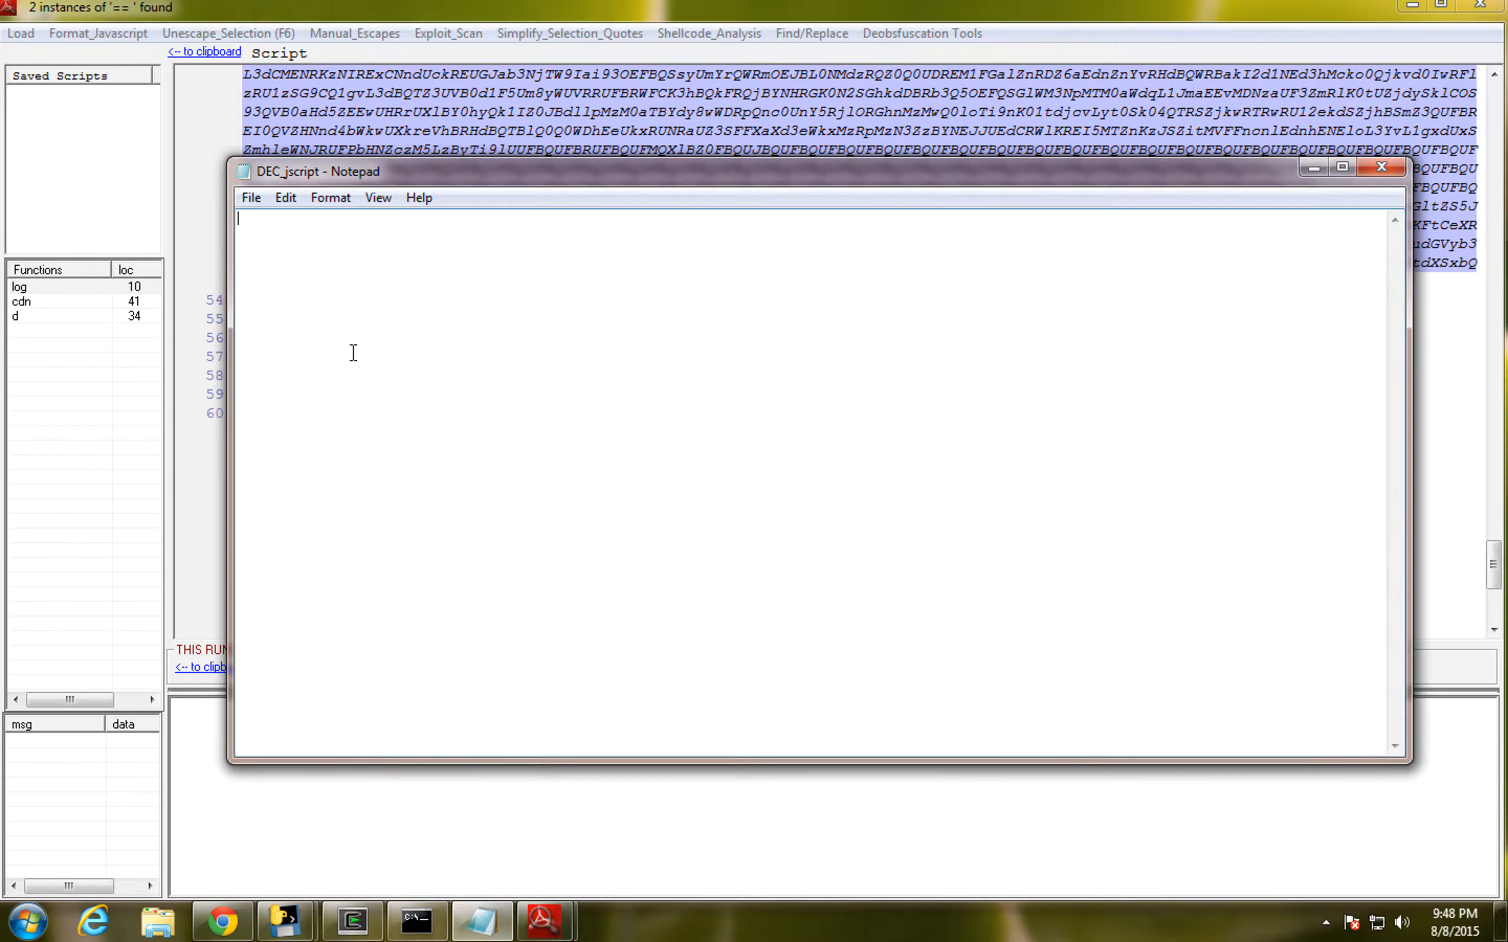
key(ctrl+v)
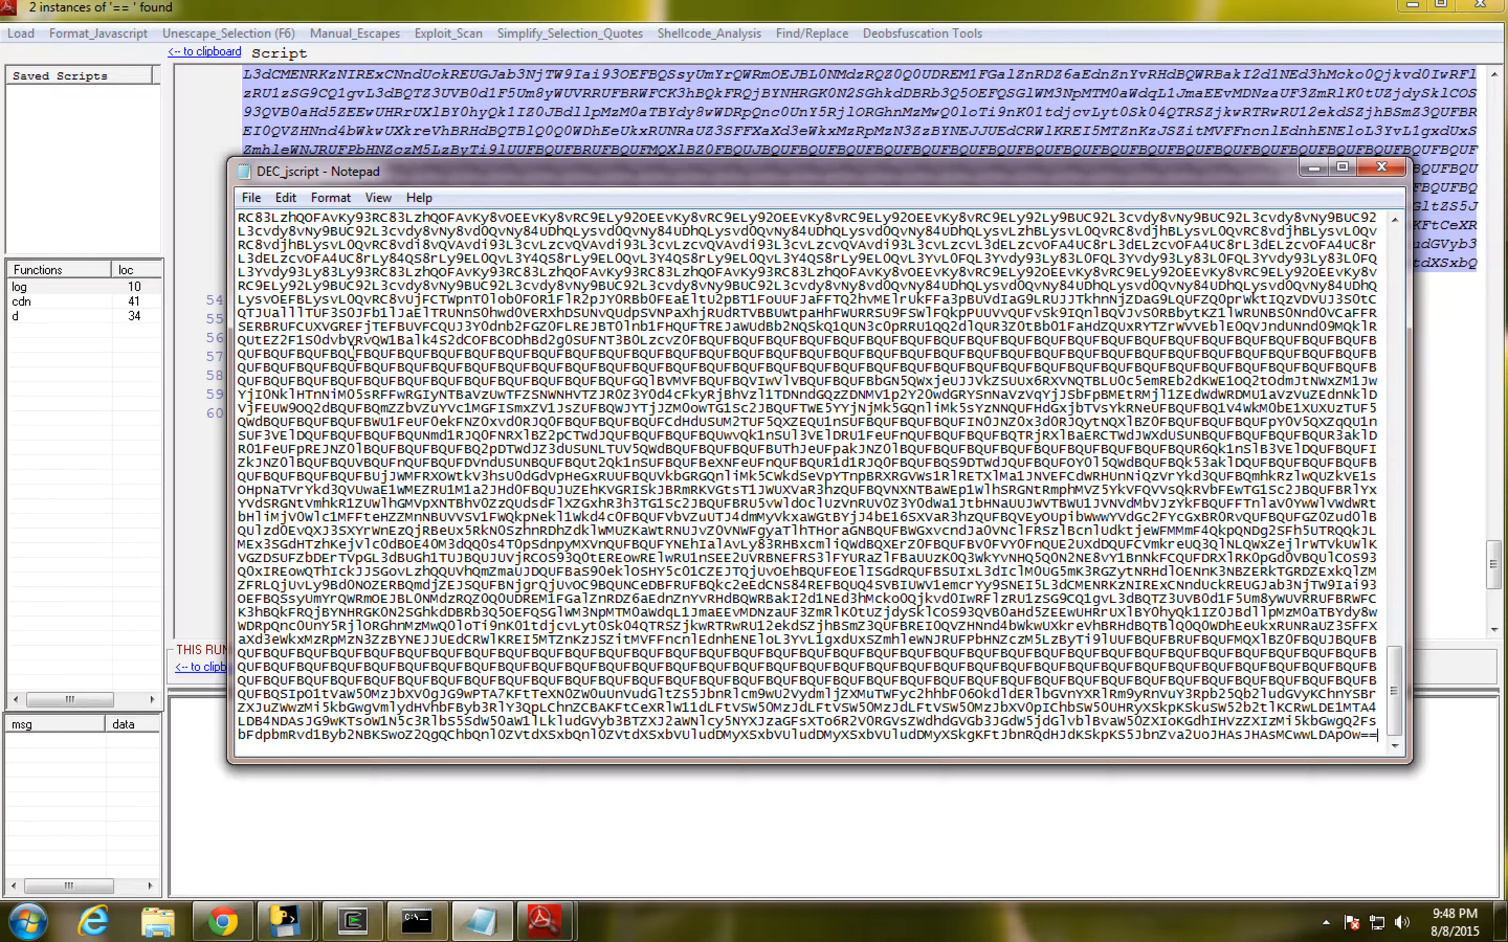
- Save the Base64 text on the Desktop under the name 1stbase64 with the All Files type, and close Notepad
click(250, 199)
click(268, 282)
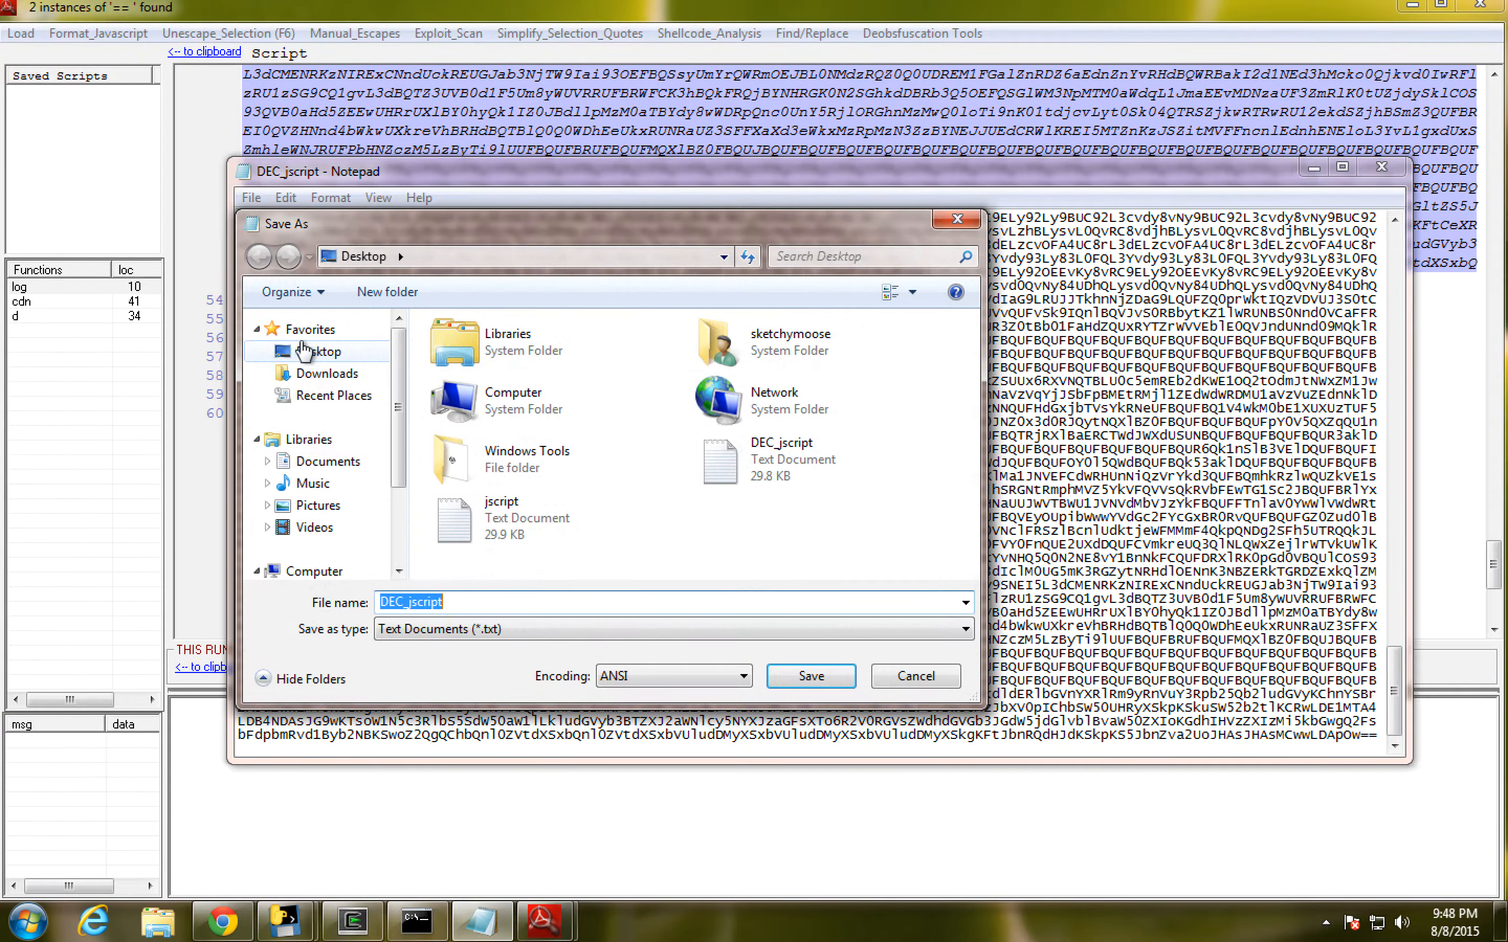
text(1stbase64)
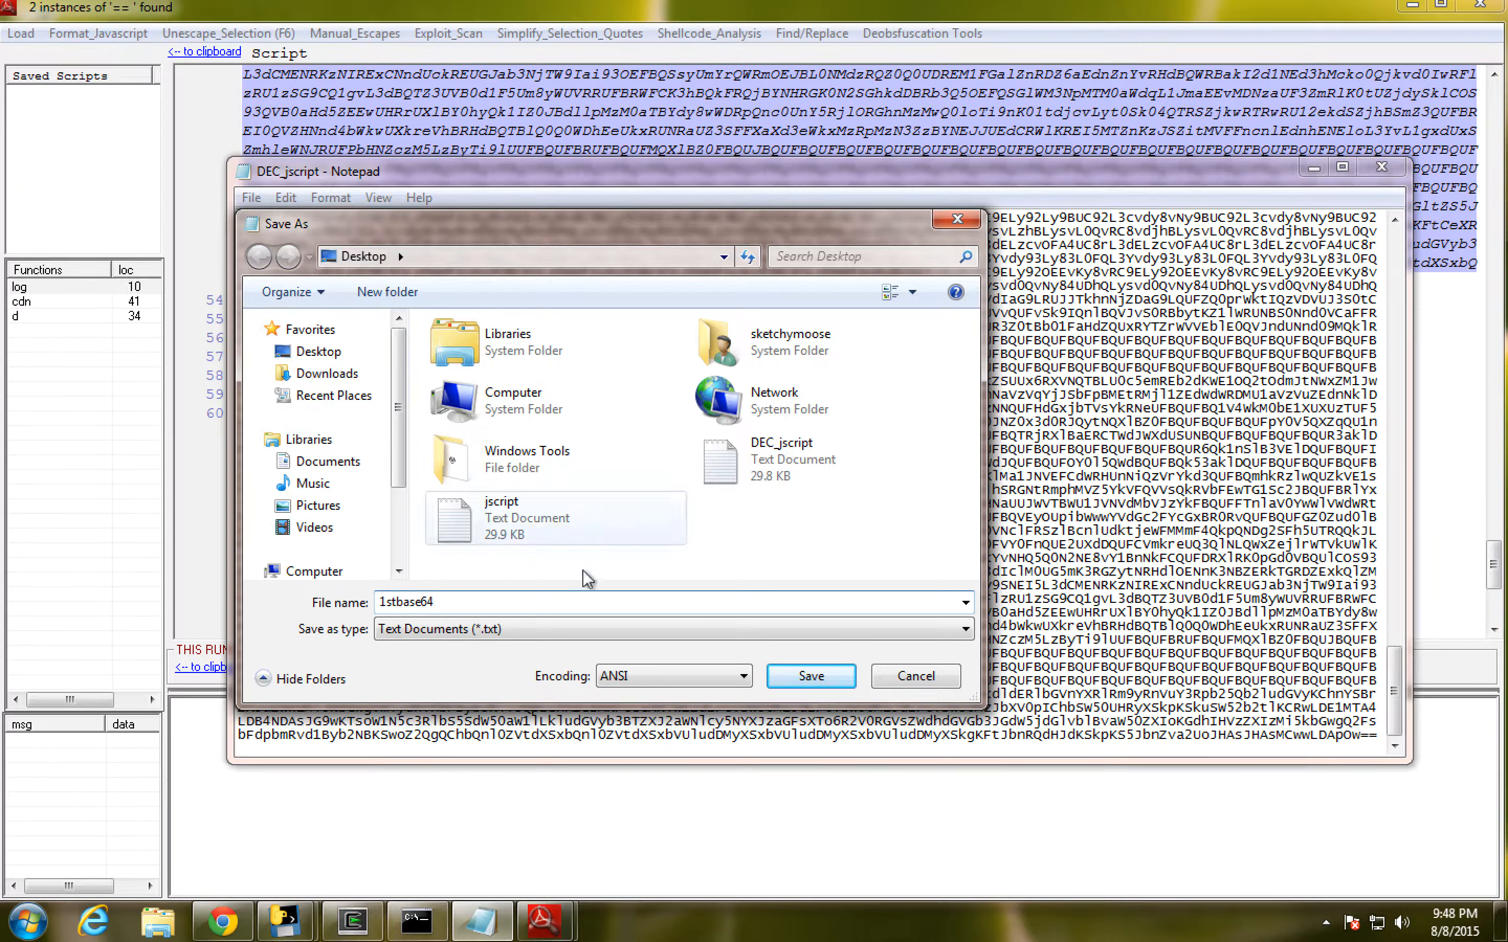
click(521, 631)
click(523, 665)
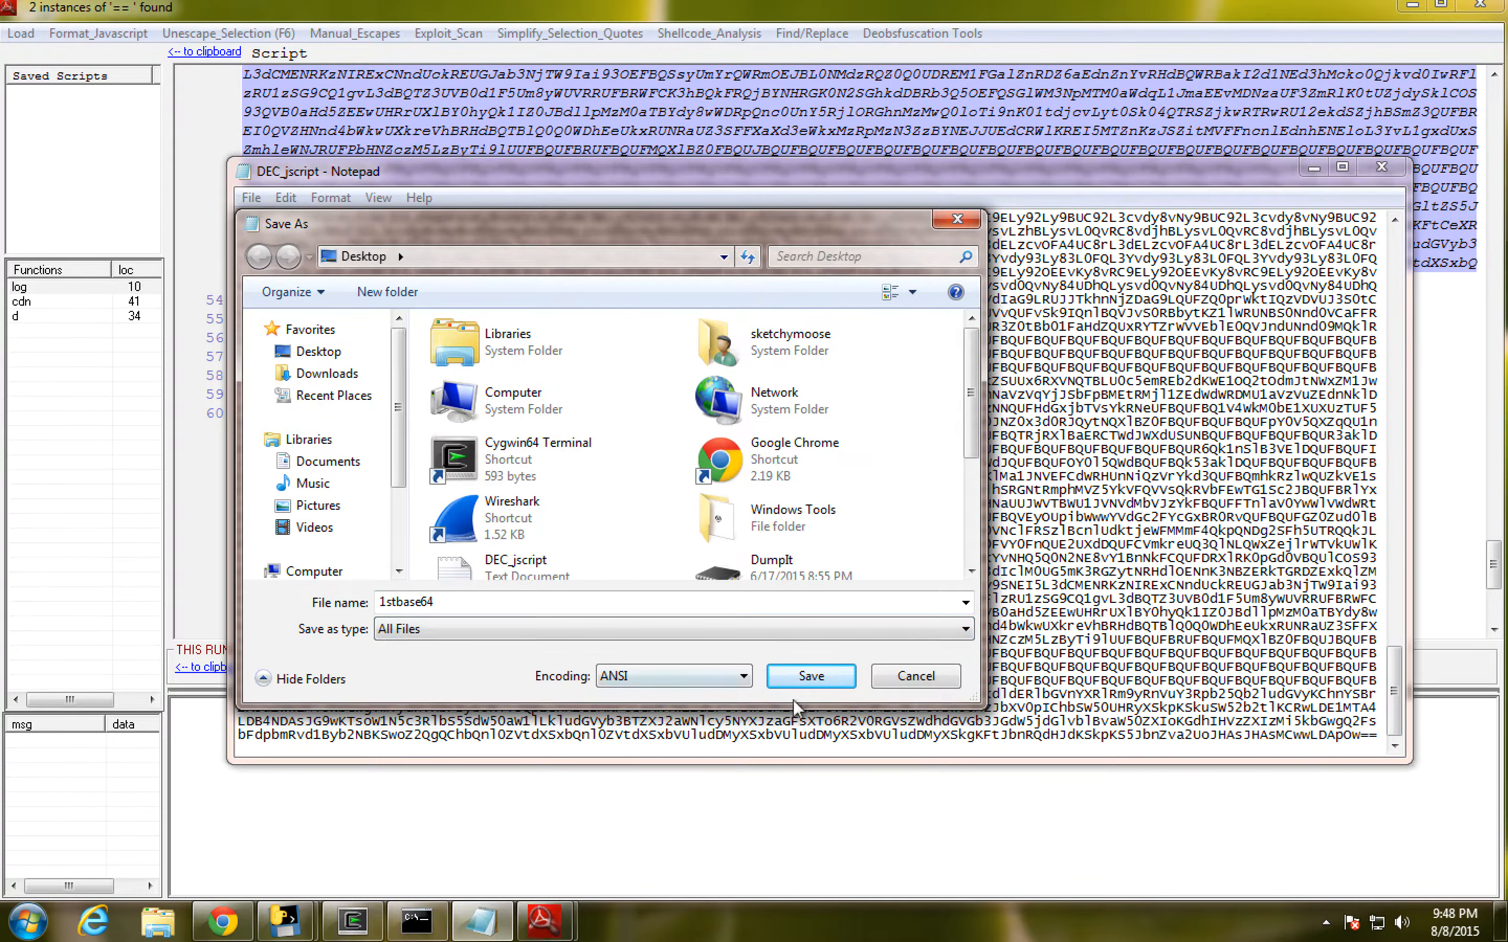
click(835, 681)
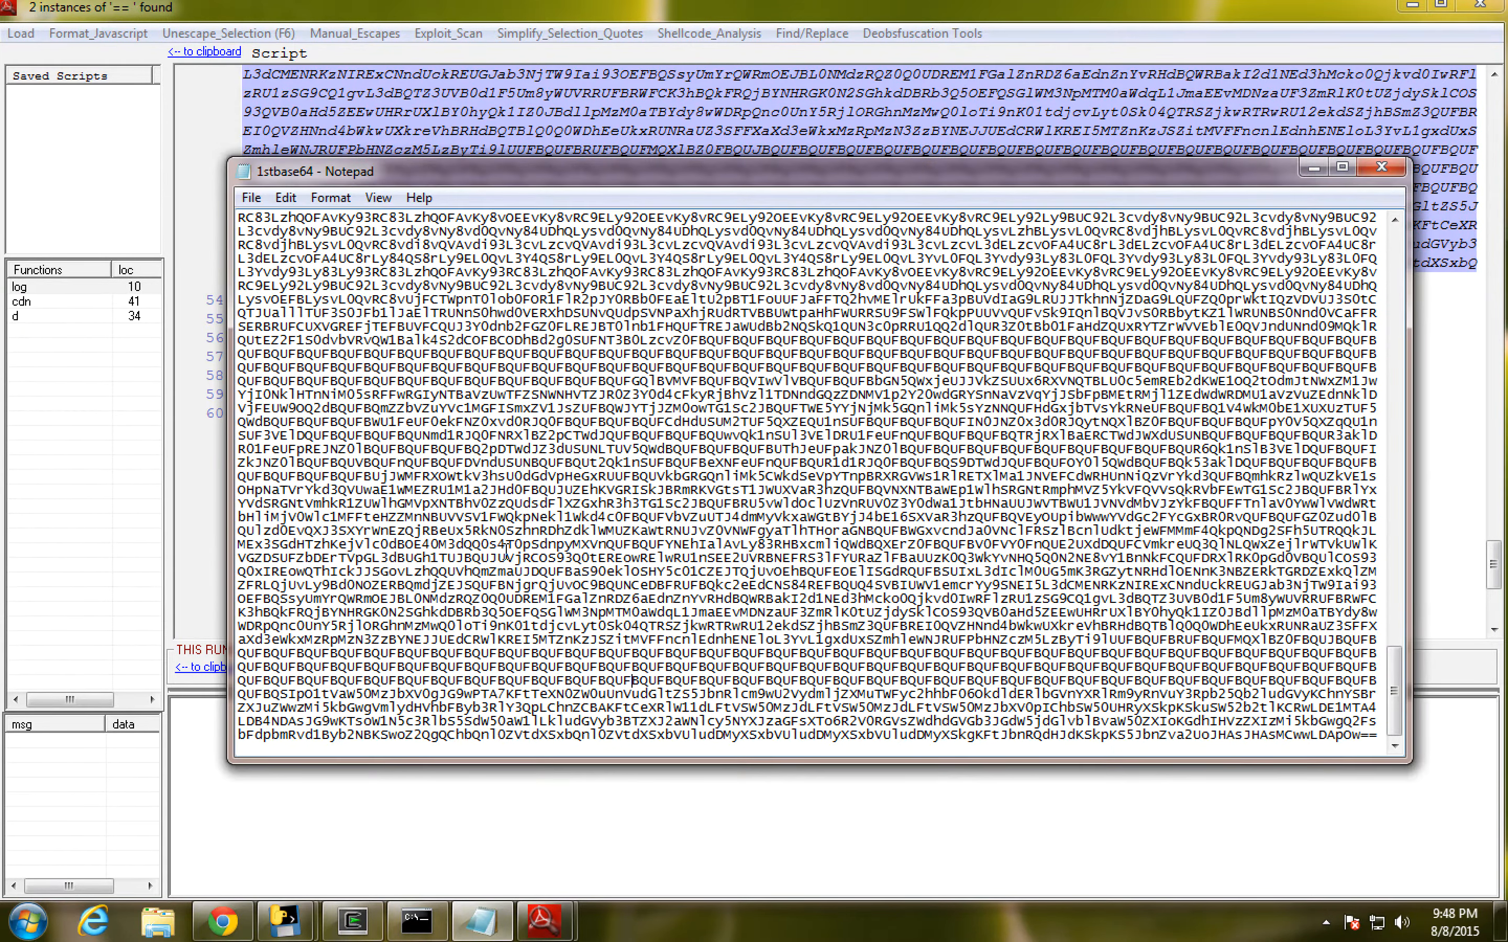
click(1368, 167)
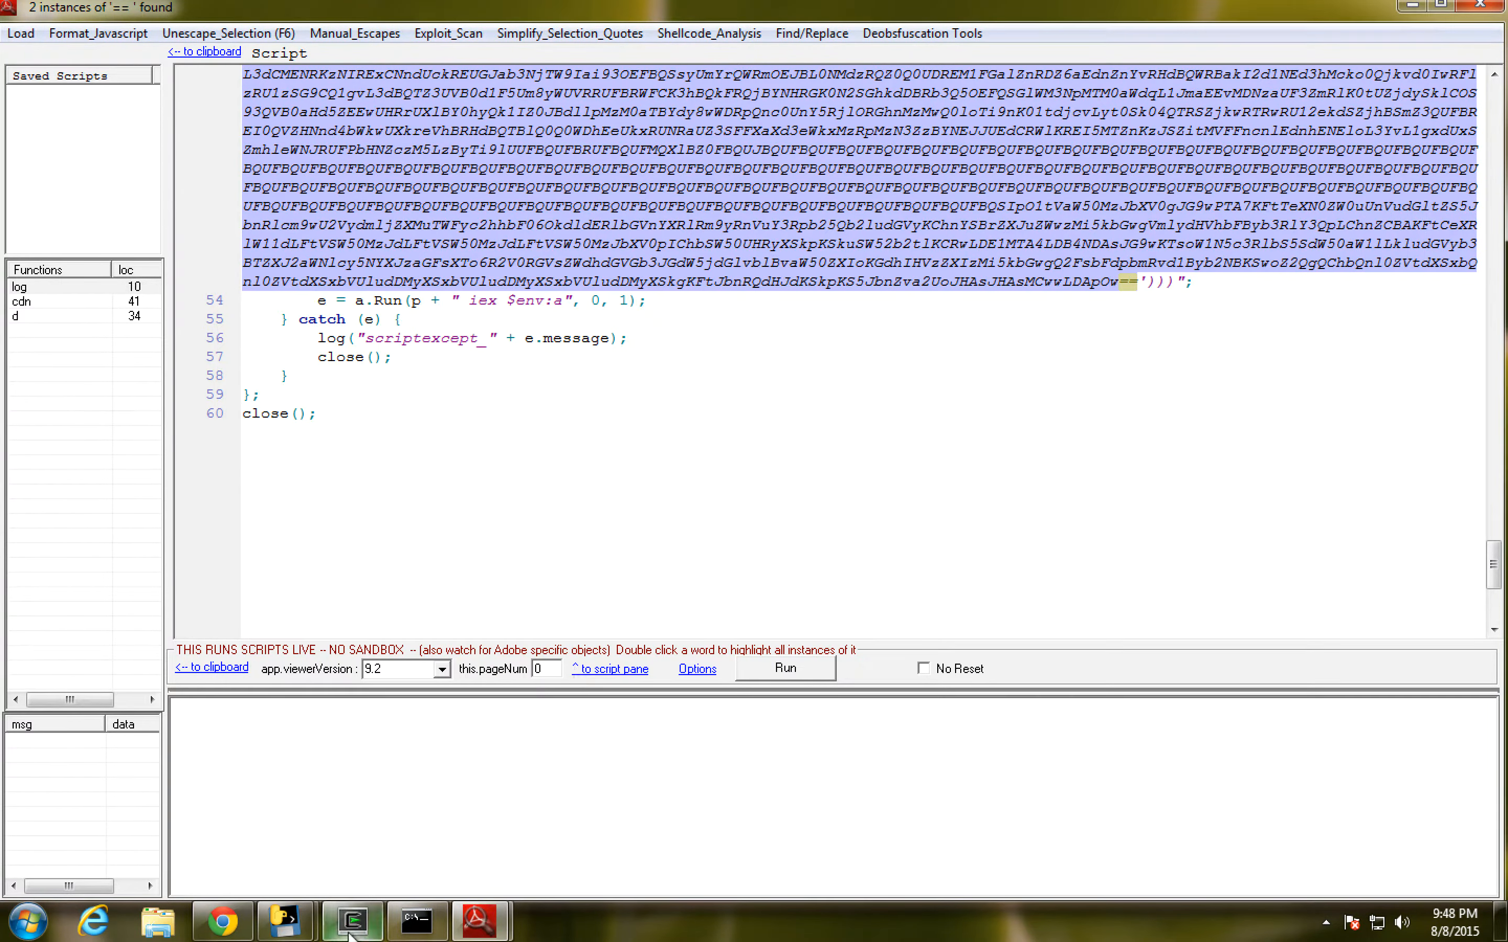
- Switch to the Cygwin terminal and display the usage help of base64.exe
mouse_move(366, 935)
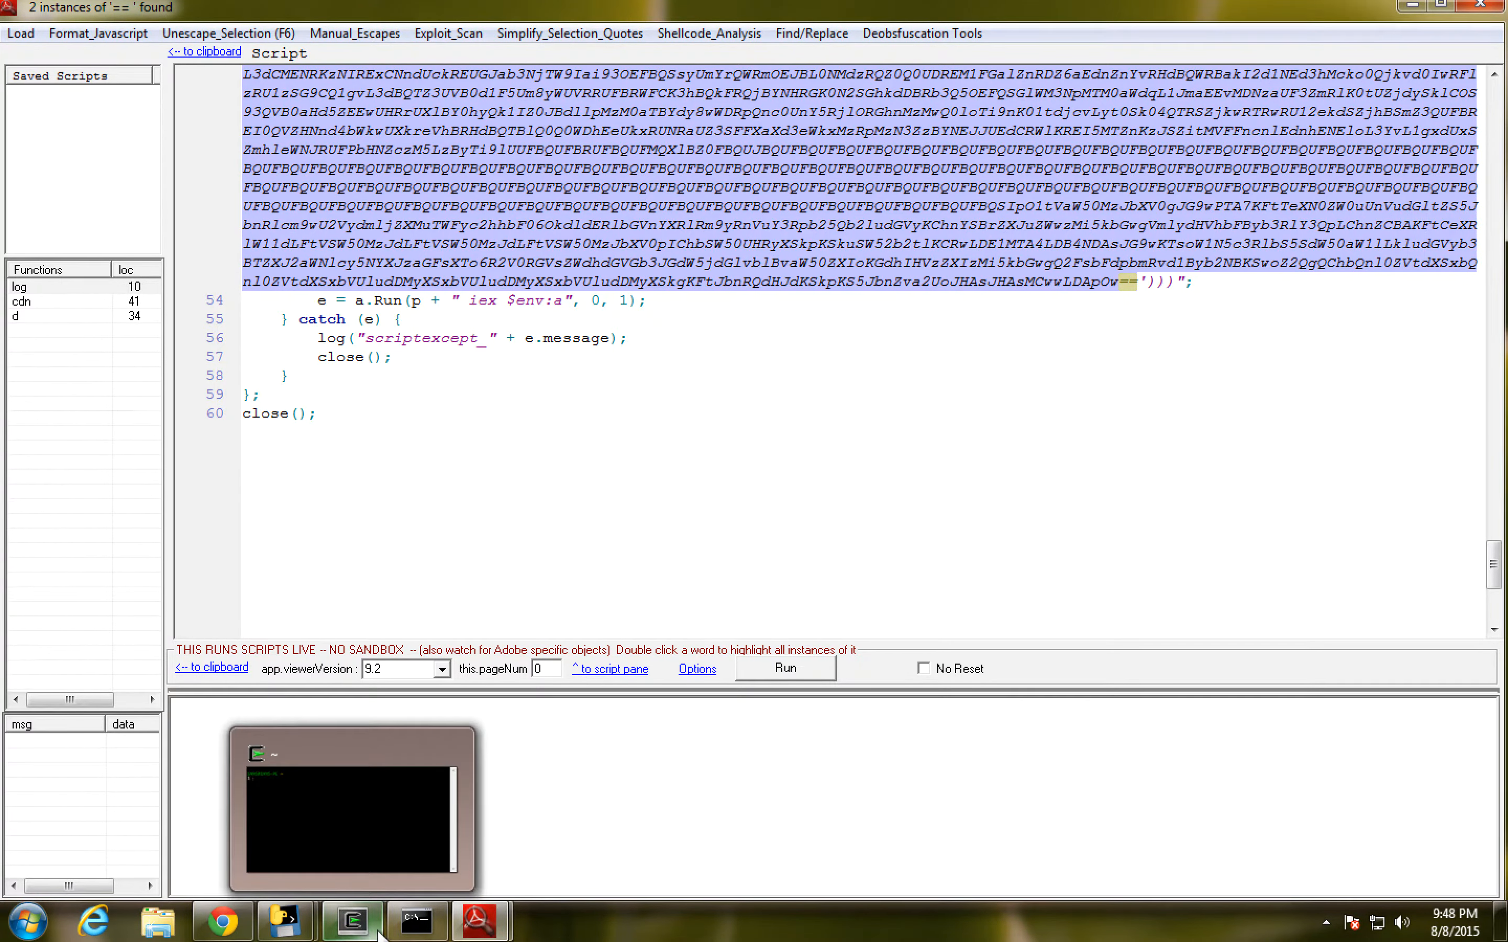
click(367, 935)
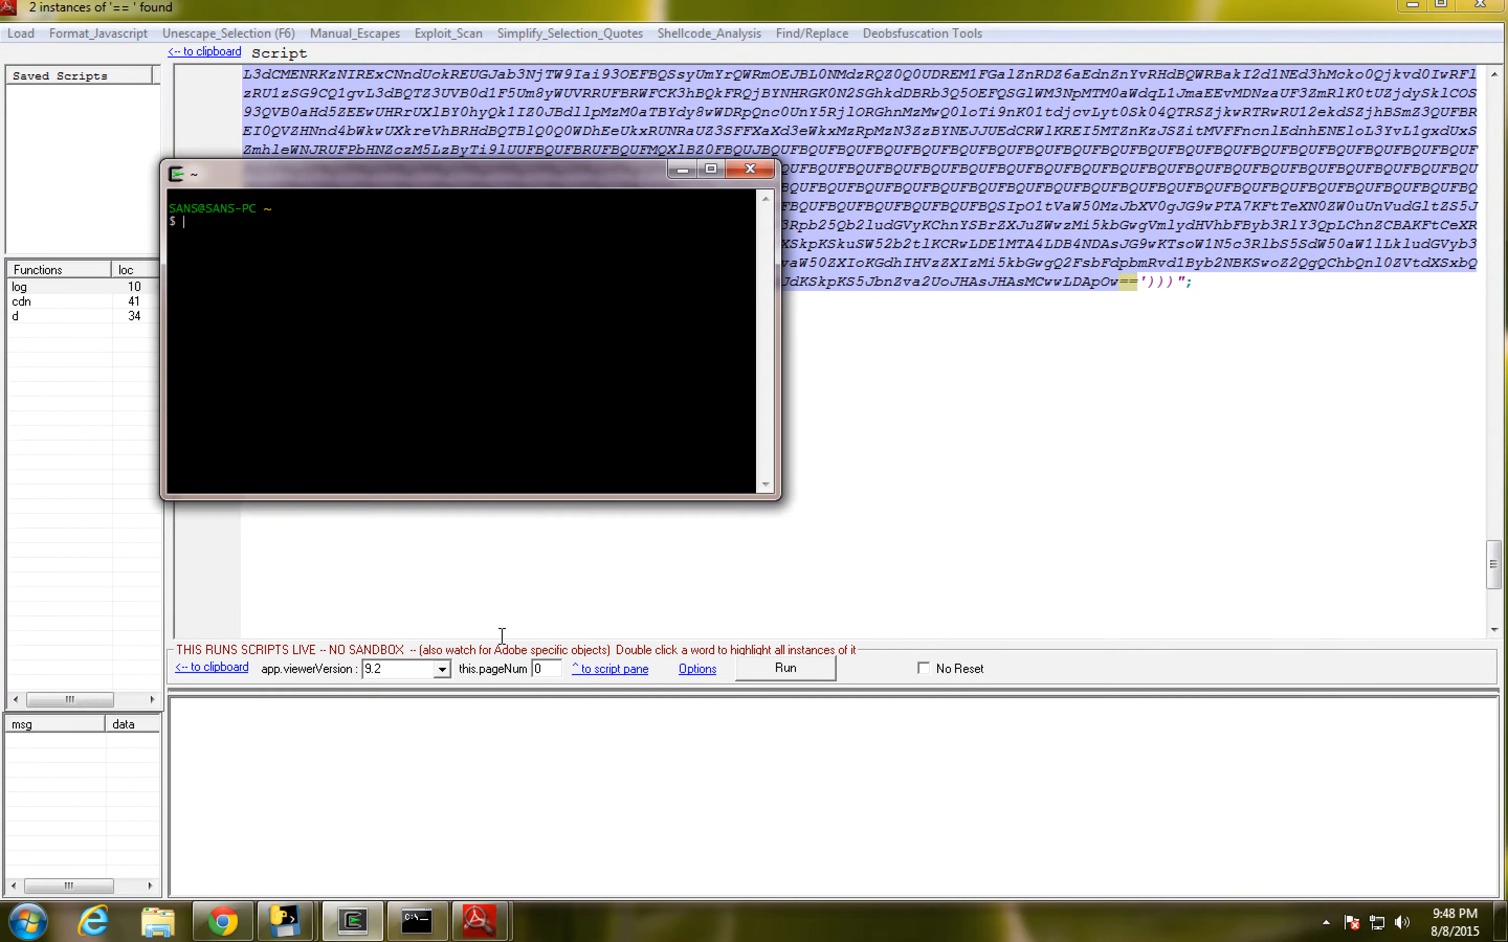
text(base64.exe -h)
key(Return)
key(Up)
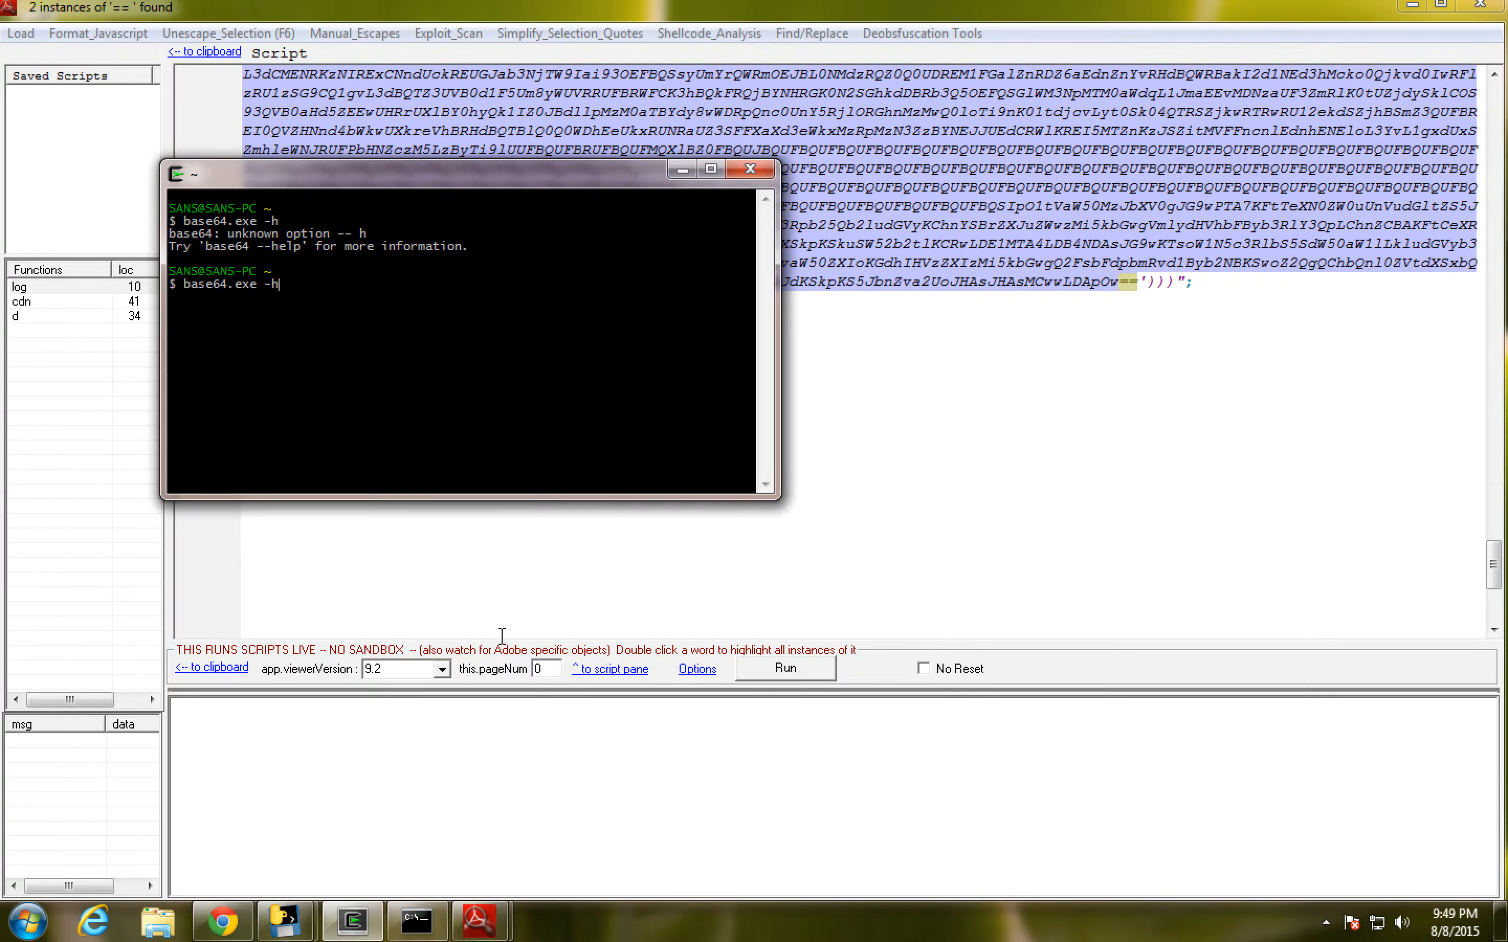
text(help)
key(Return)
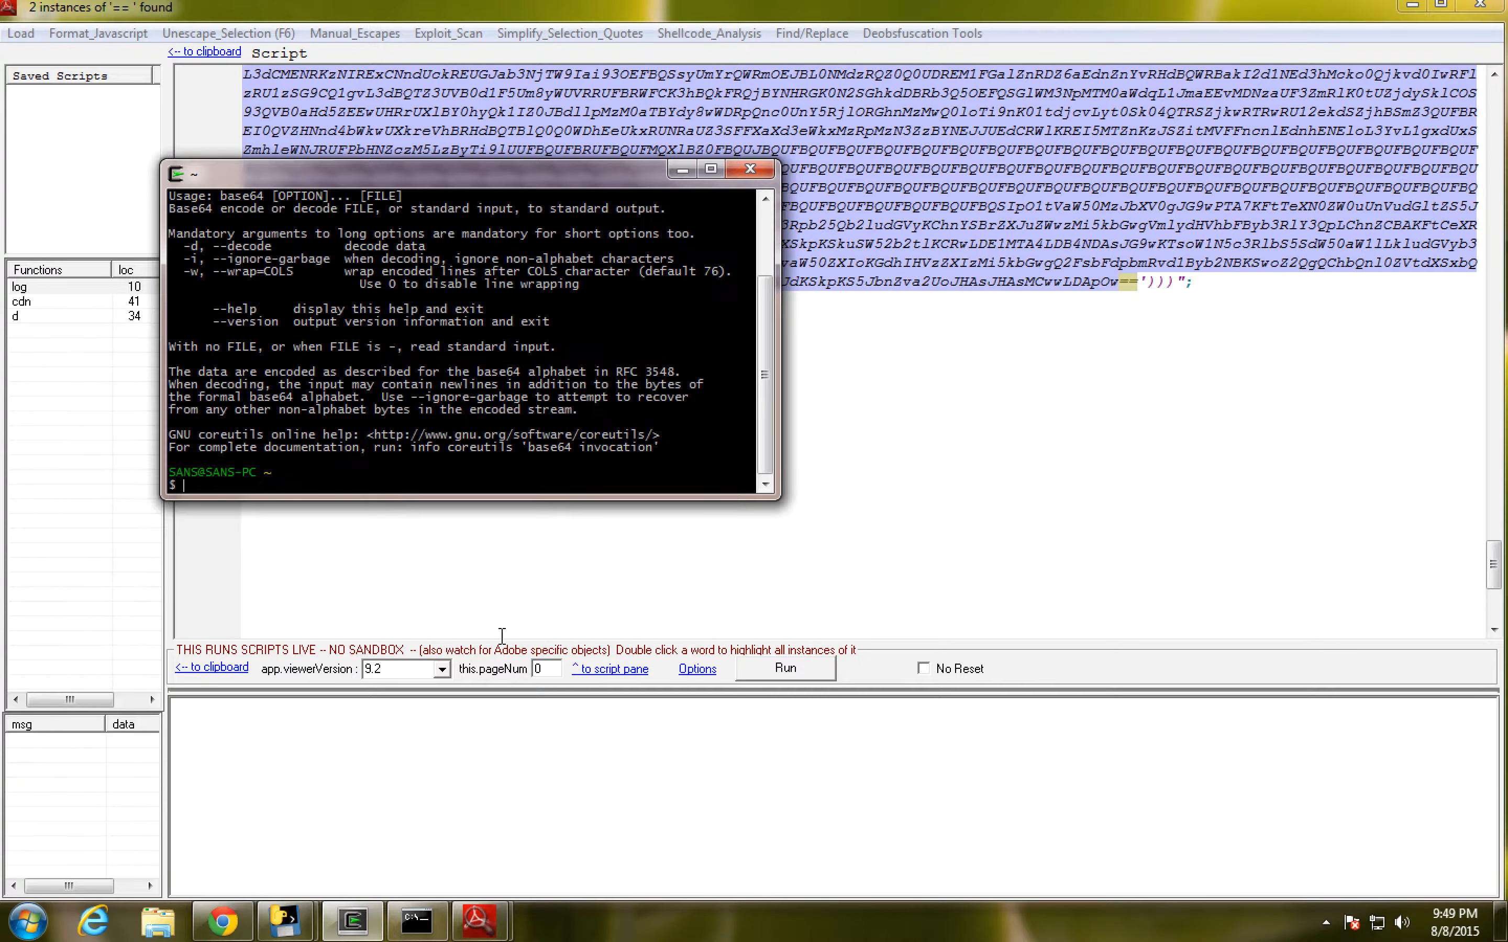
key(Up)
key(BackSpace)
key(BackSpace)
key(BackSpace)
key(BackSpace)
key(BackSpace)
text(d 1s)
key(BackSpace)
key(BackSpace)
key(BackSpace)
key(BackSpace)
key(BackSpace)
key(BackSpace)
key(BackSpace)
key(BackSpace)
key(BackSpace)
key(BackSpace)
key(BackSpace)
key(BackSpace)
key(BackSpace)
key(BackSpace)
key(BackSpace)
- Change the terminal's working directory to /cygdrive/c/Users/SANS/Desktop/
text(cd /cygdrive/c/Users/SANS/)
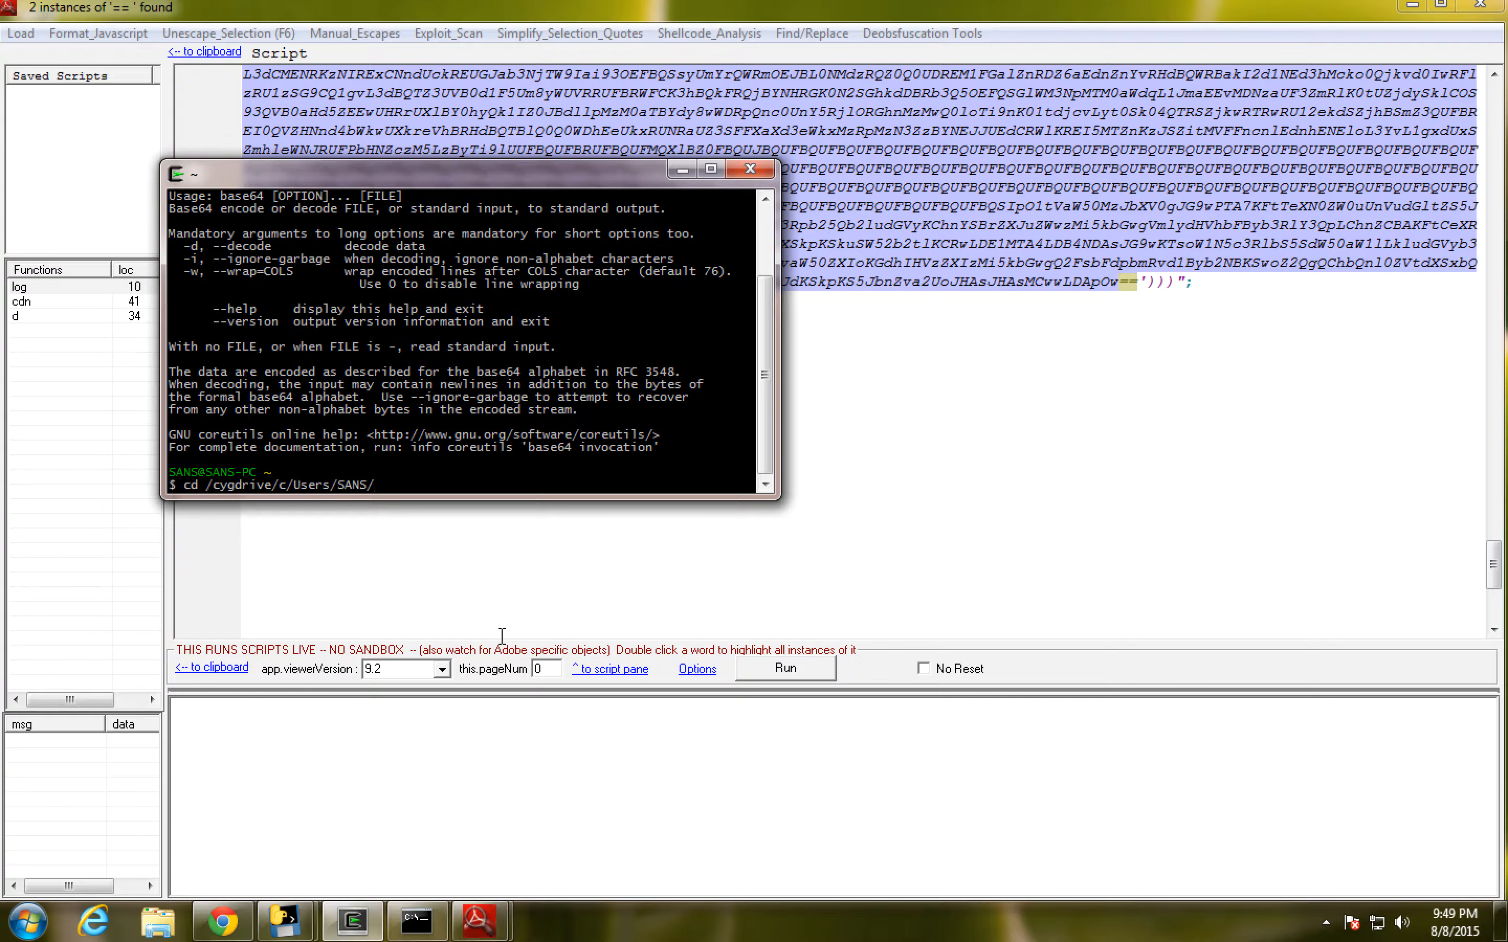
text(Desktop/)
key(Return)
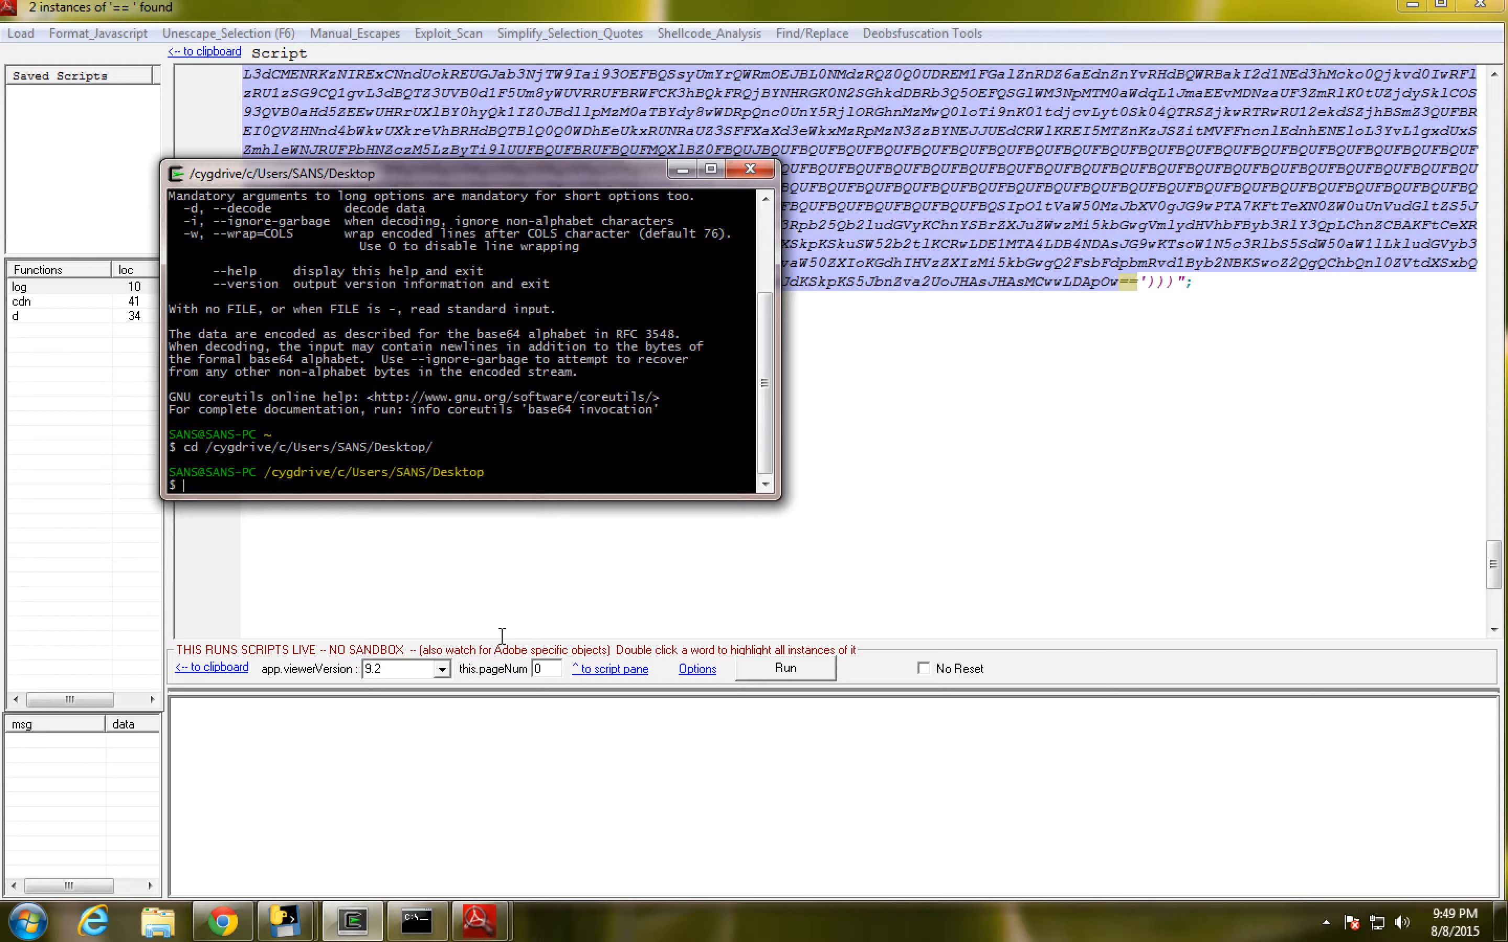
- Decode 1stbase64.txt with base64.exe -d and redirect the output to a file named DEC_1stbase64
text(base64)
key(Tab)
text(-d 1stbase64.txt )
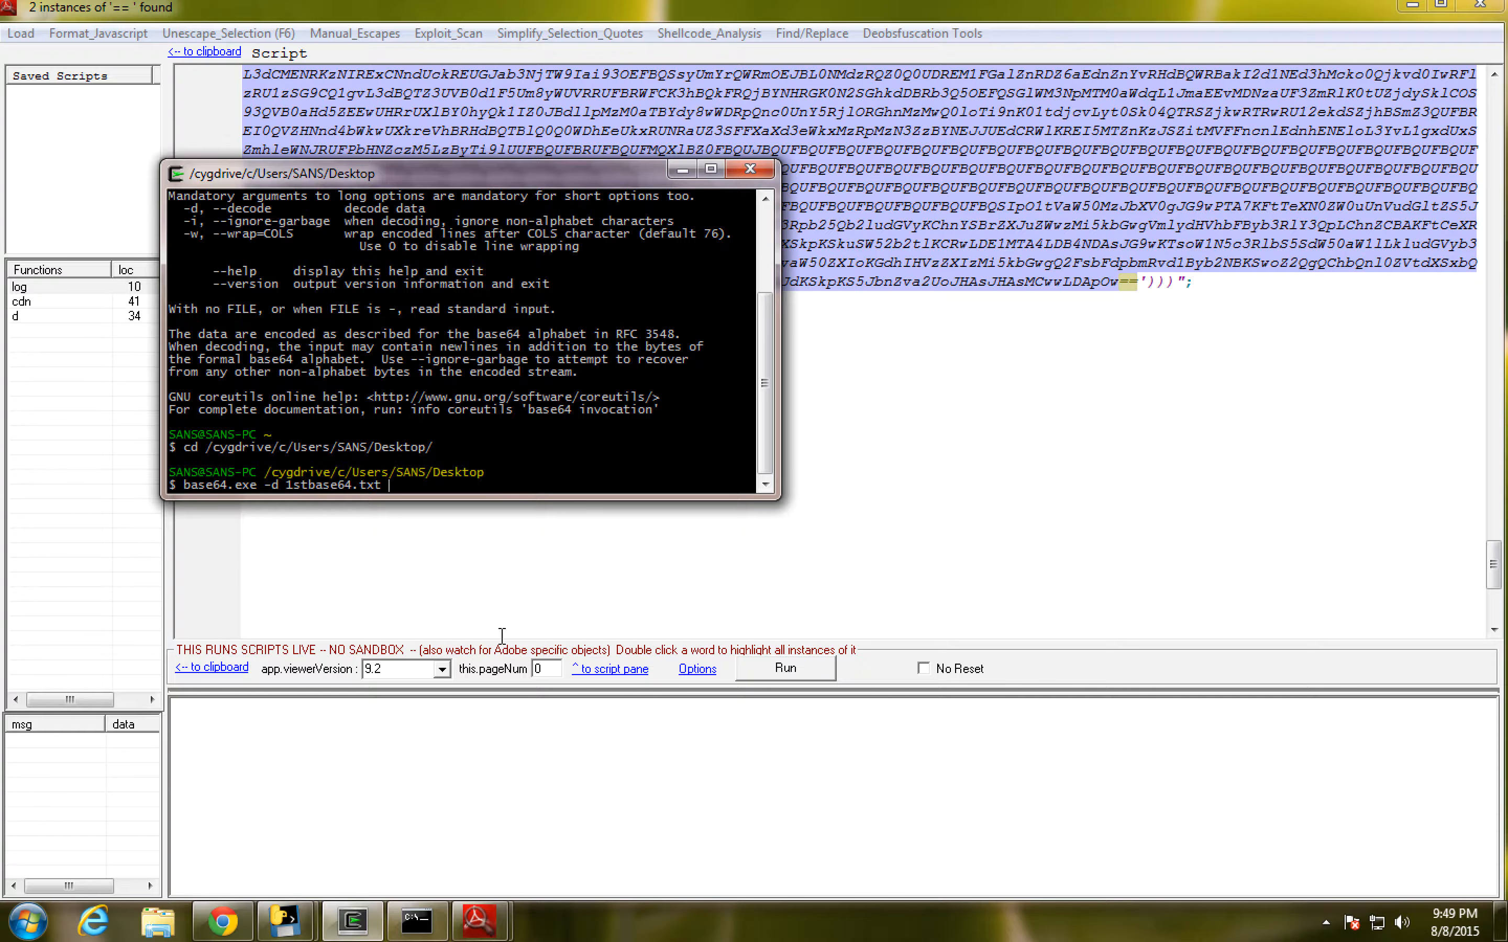
text(DEC_1stbase64)
key(Return)
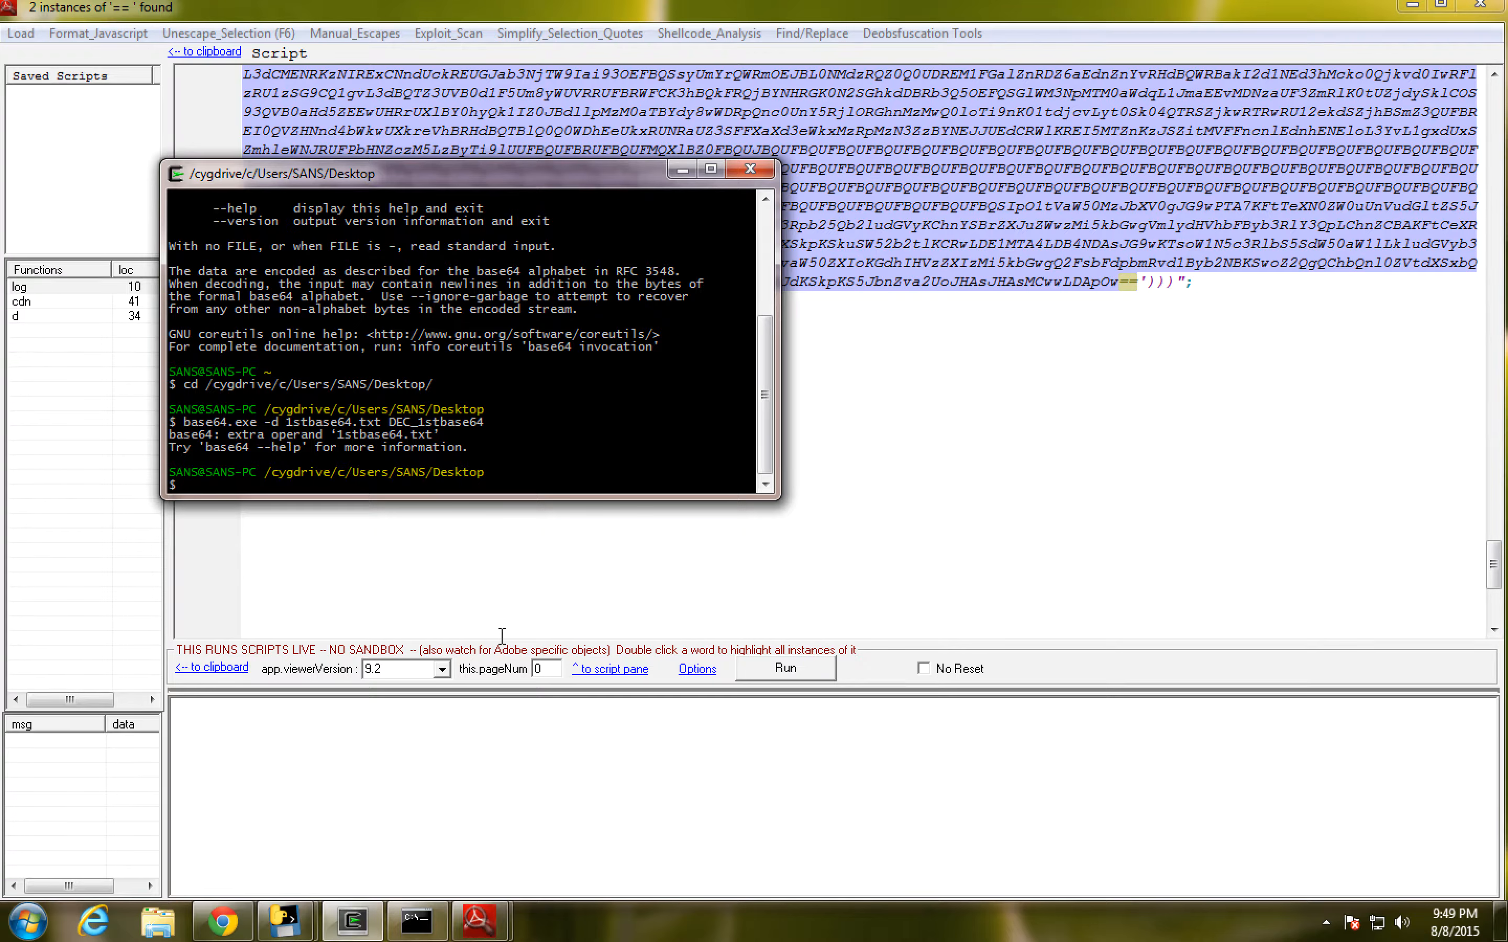
key(Up)
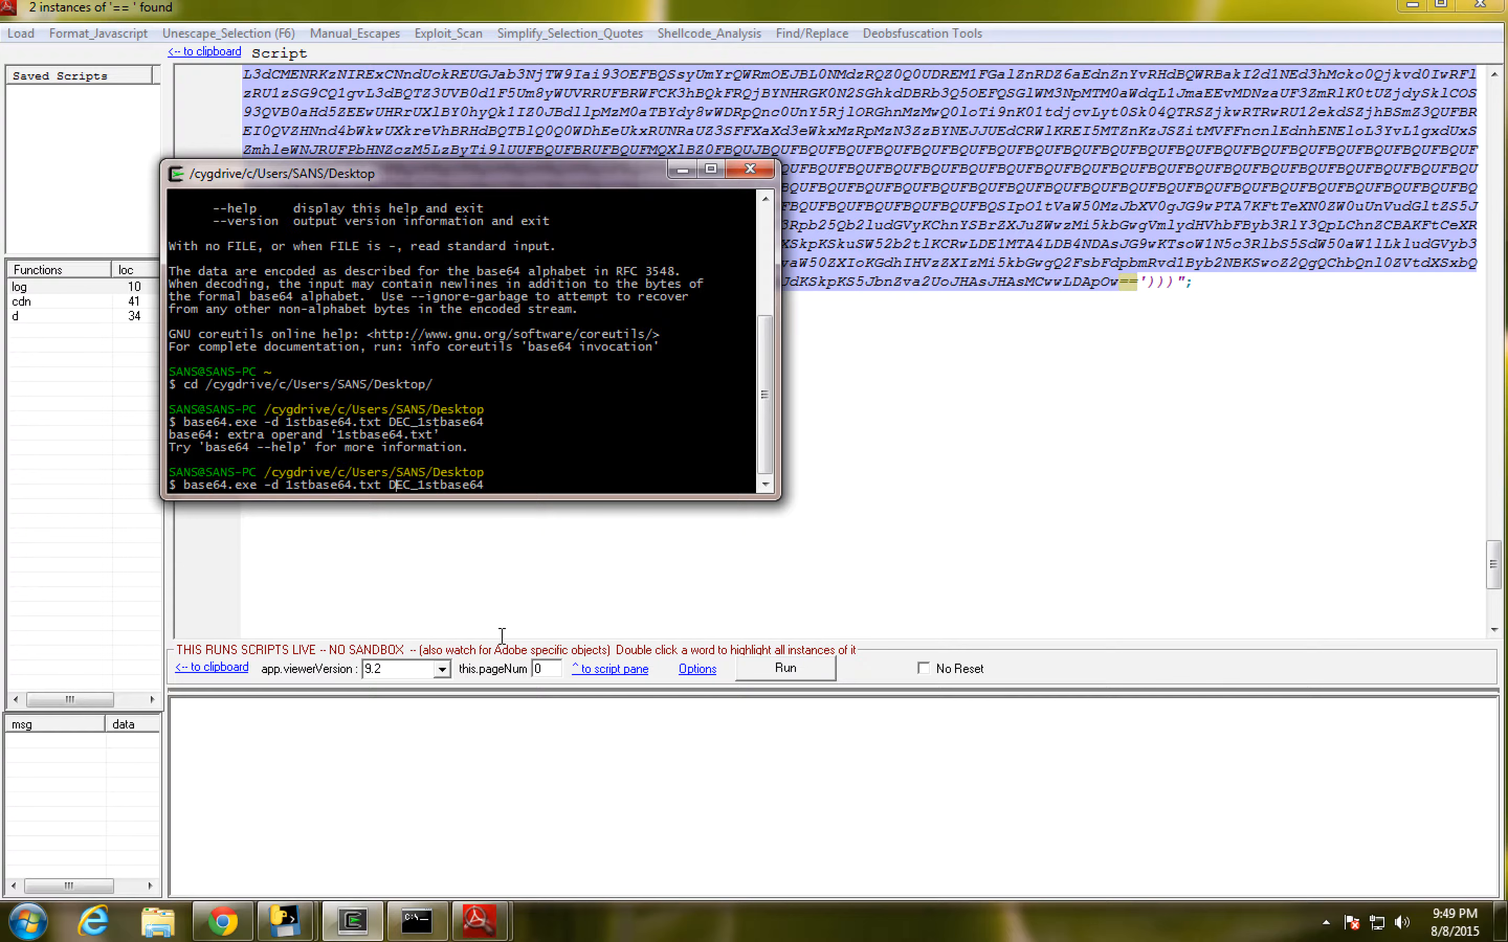
text(>)
key(Return)
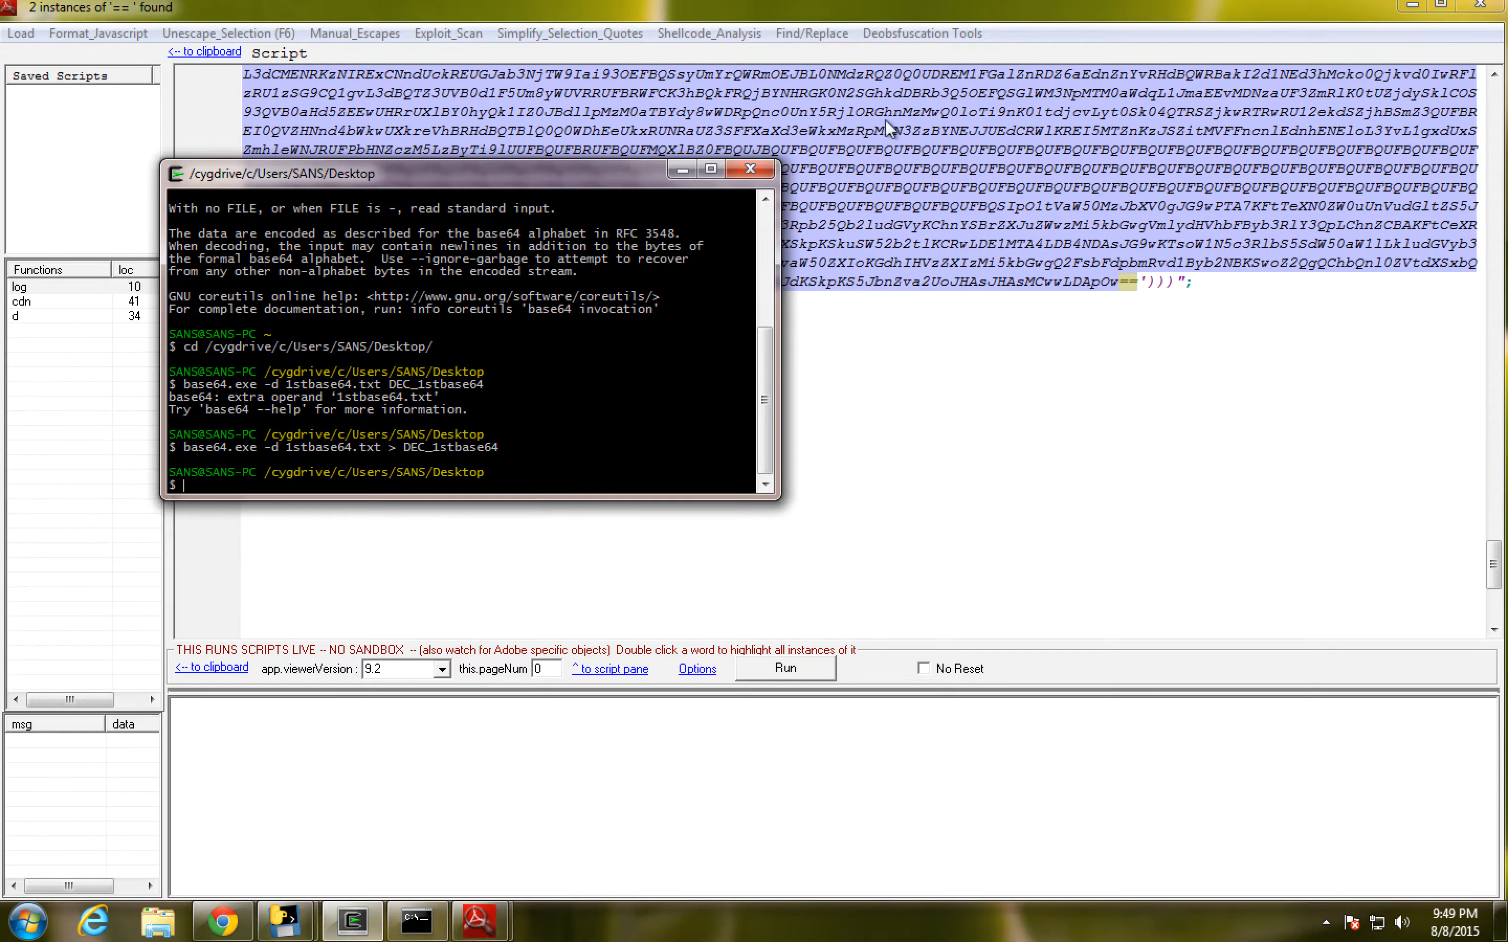
- Clear the whole script from the Javascript UI editor of PDF Stream Dumper
click(931, 167)
key(ctrl+a)
key(Delete)
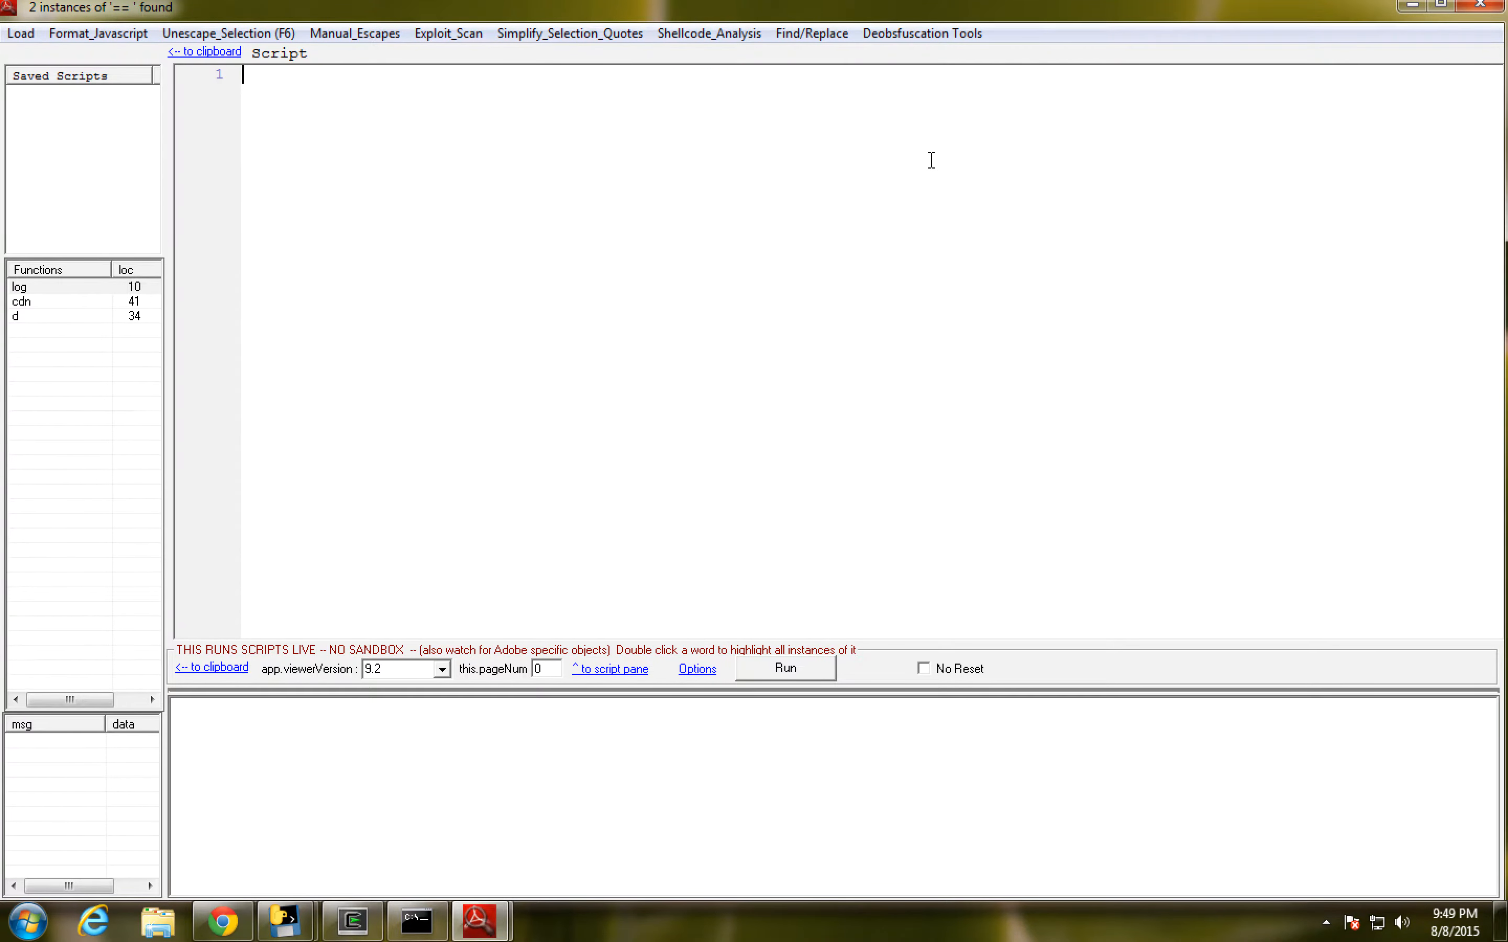
- Uncover the desktop icons to locate the DEC_1stbase64 file, and bring back the empty script window
click(1412, 7)
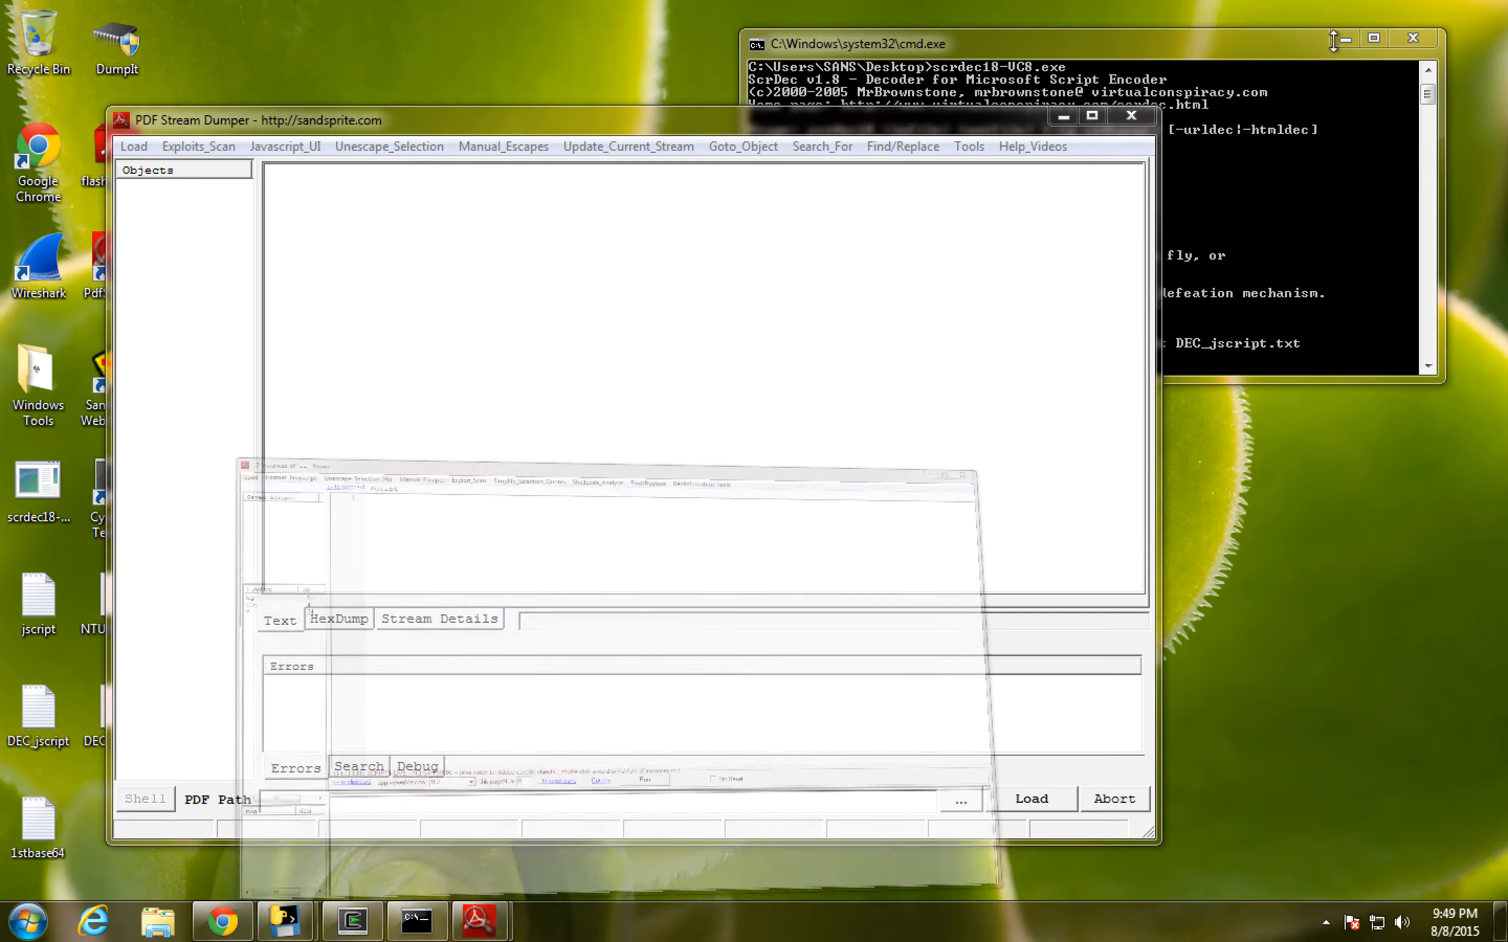
drag(373, 125, 579, 106)
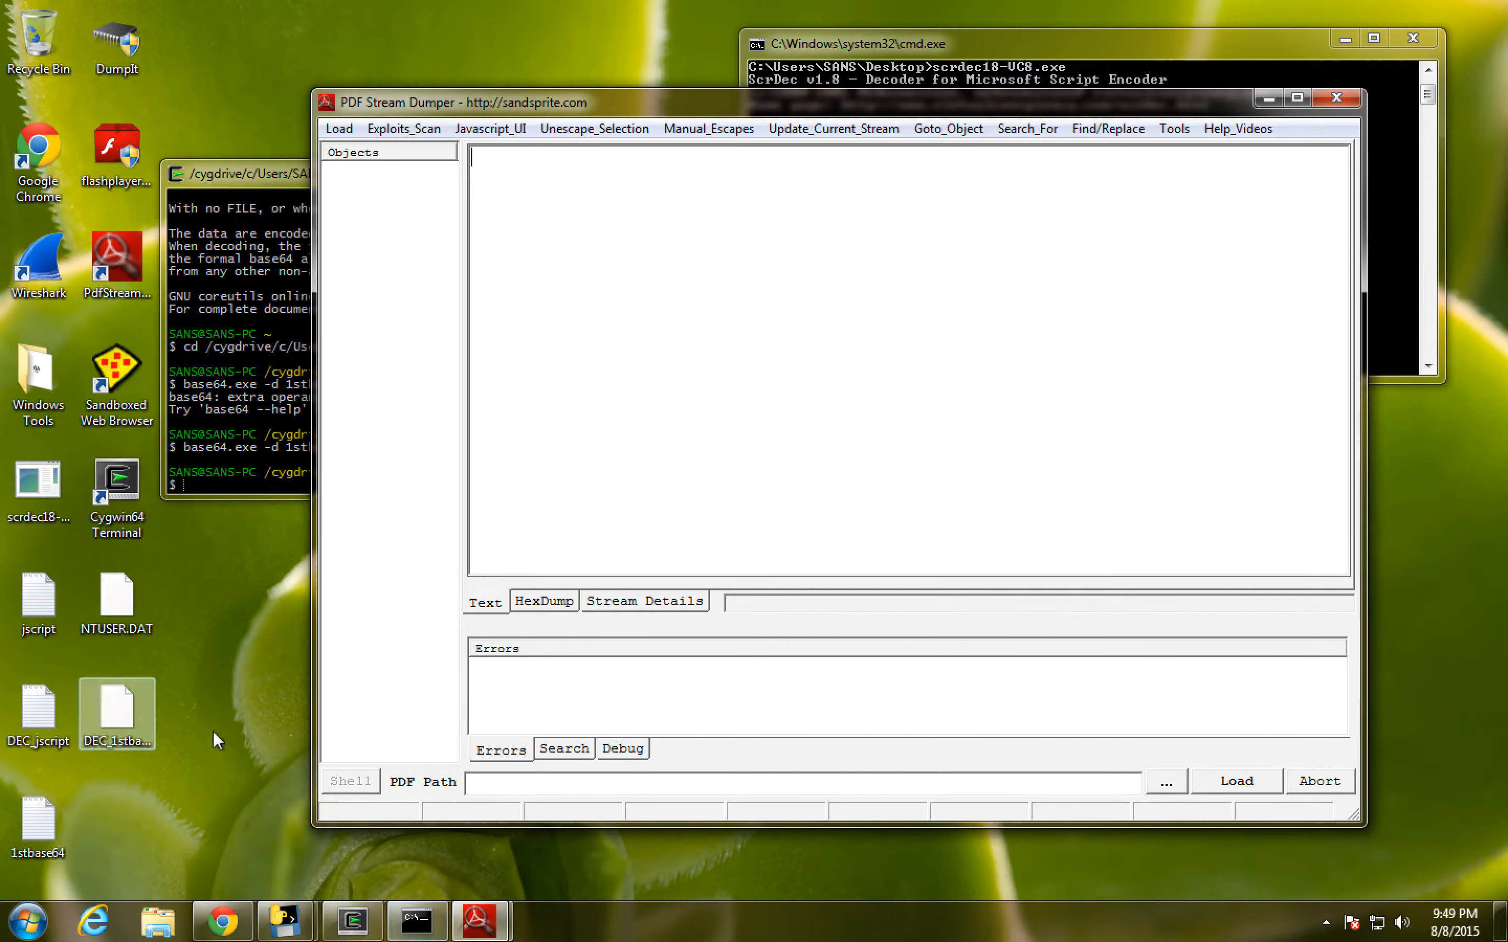
mouse_move(478, 921)
click(606, 845)
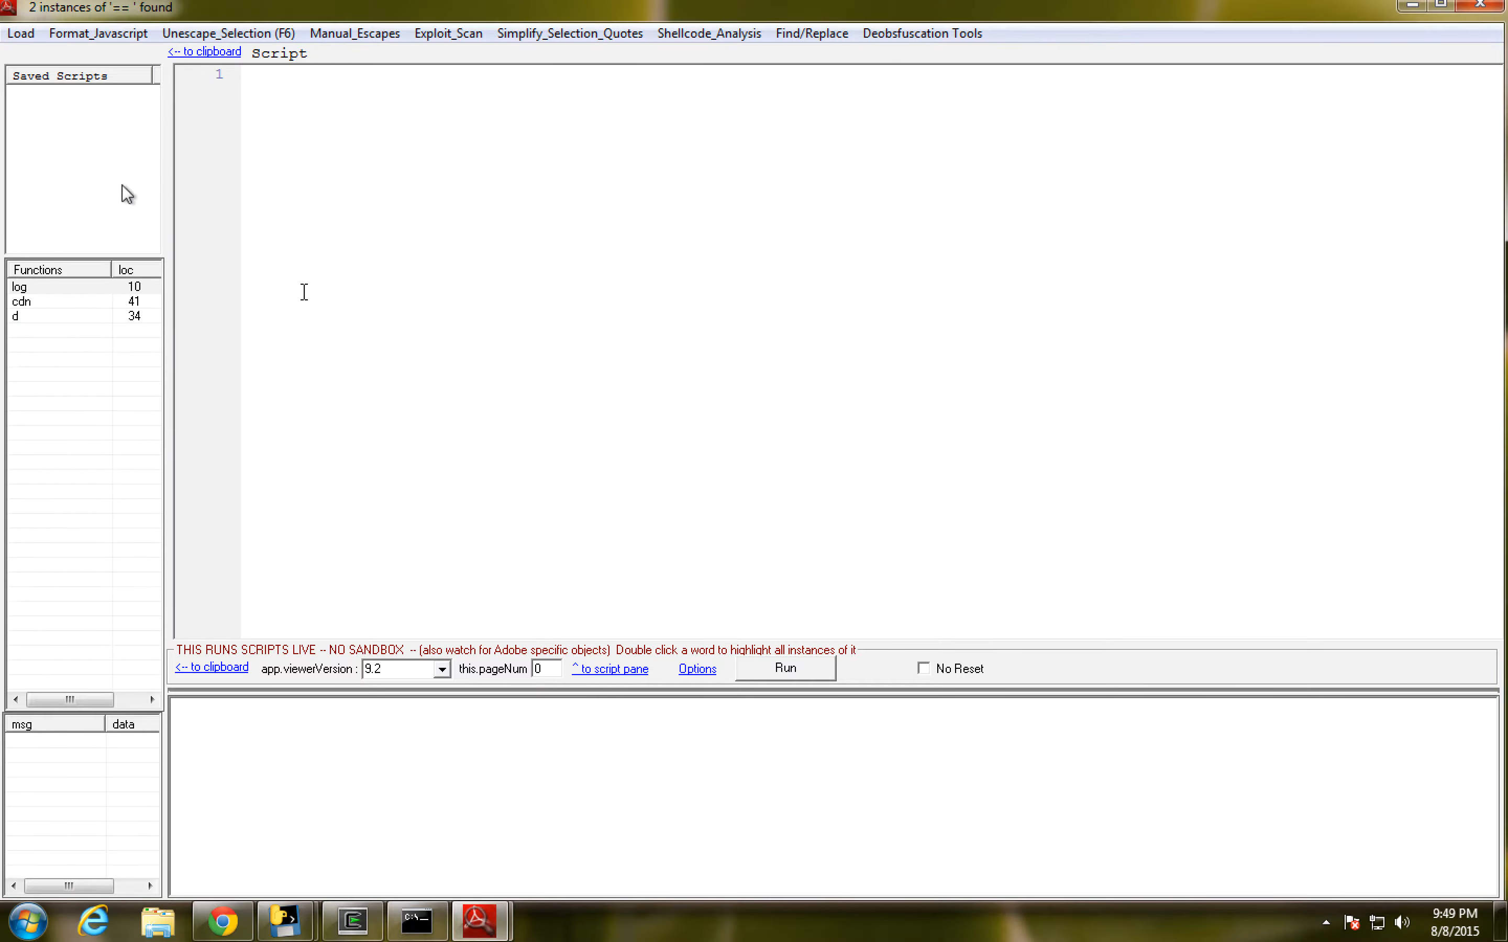
- Load the DEC_1stbase64 file from the Desktop into the script editor and format its code into readable lines
click(21, 33)
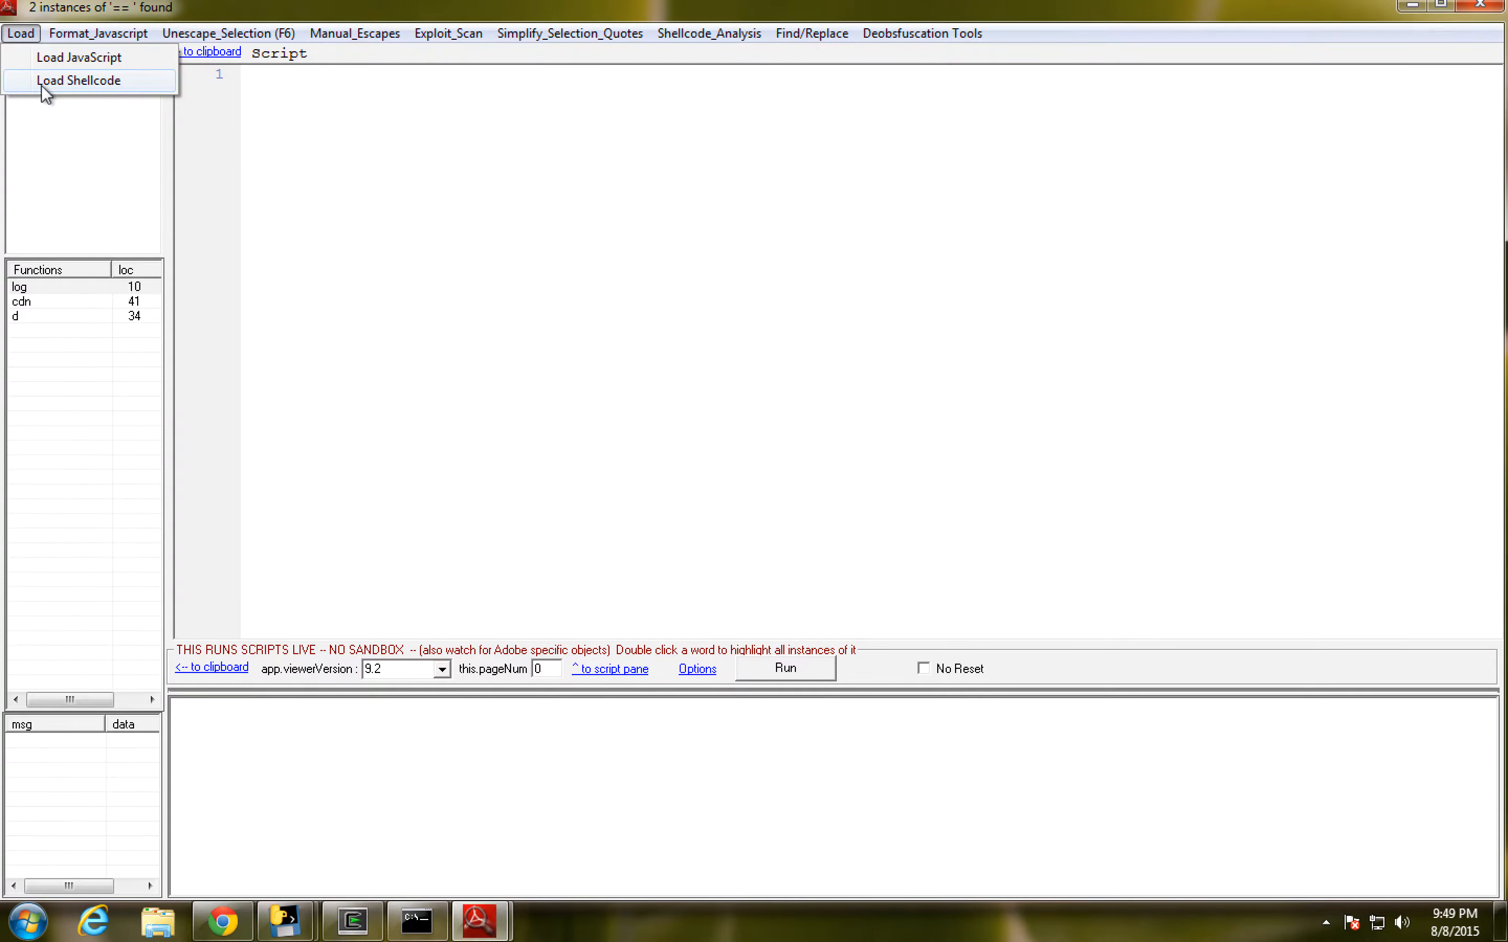
click(79, 57)
click(589, 476)
click(589, 516)
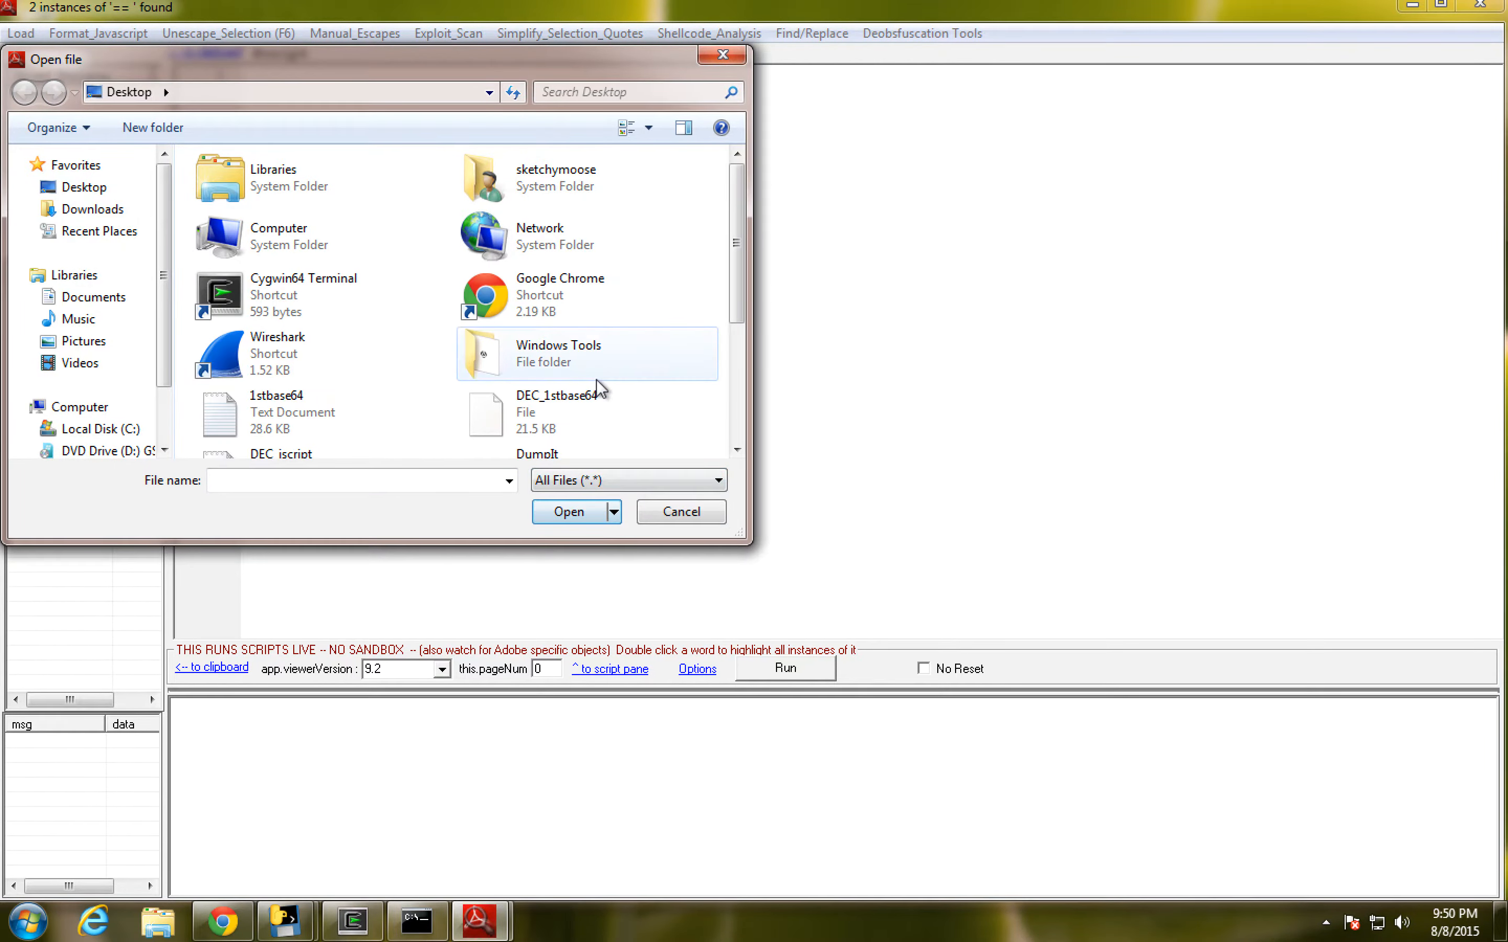
click(578, 401)
click(575, 511)
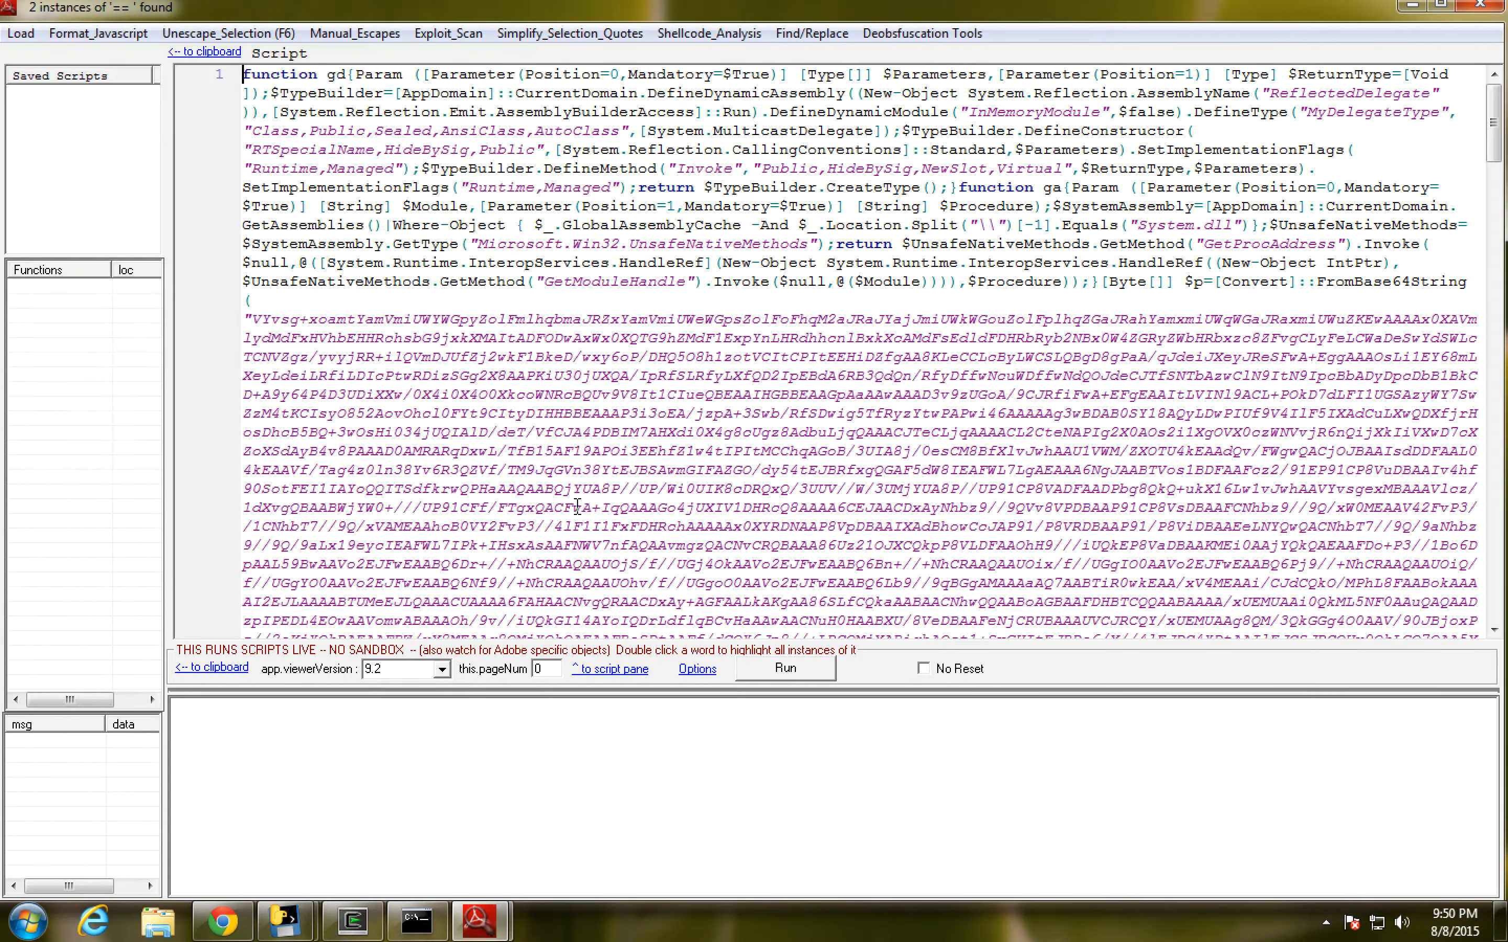
click(96, 33)
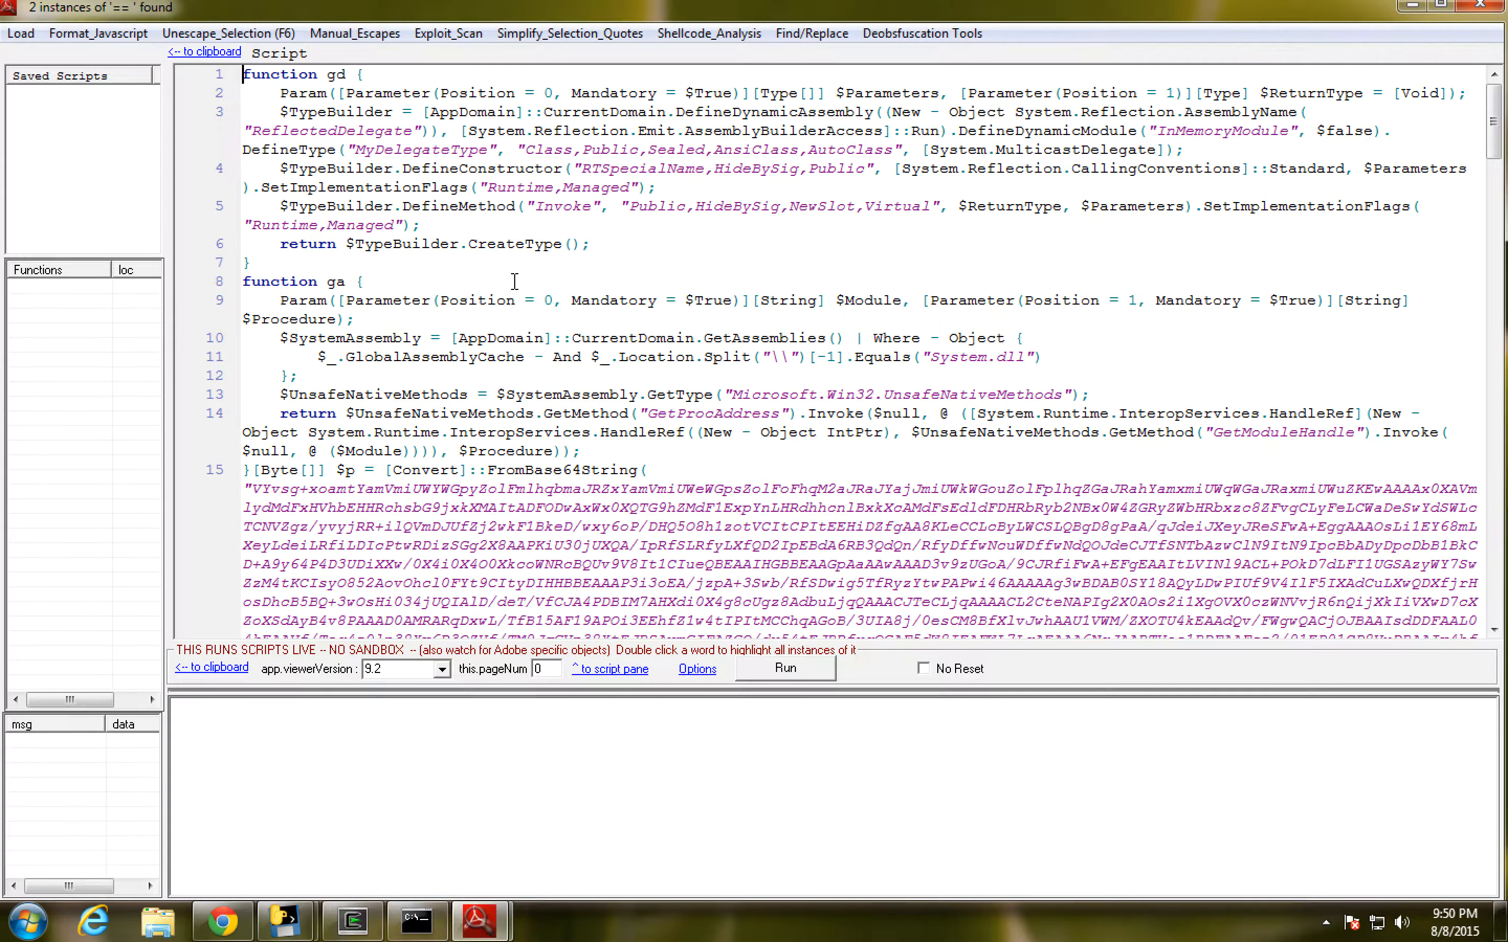
- Examine the decoded PowerShell from the gd and ga functions through the long Base64 string to the script's final lines
scroll(529, 426, down, 1)
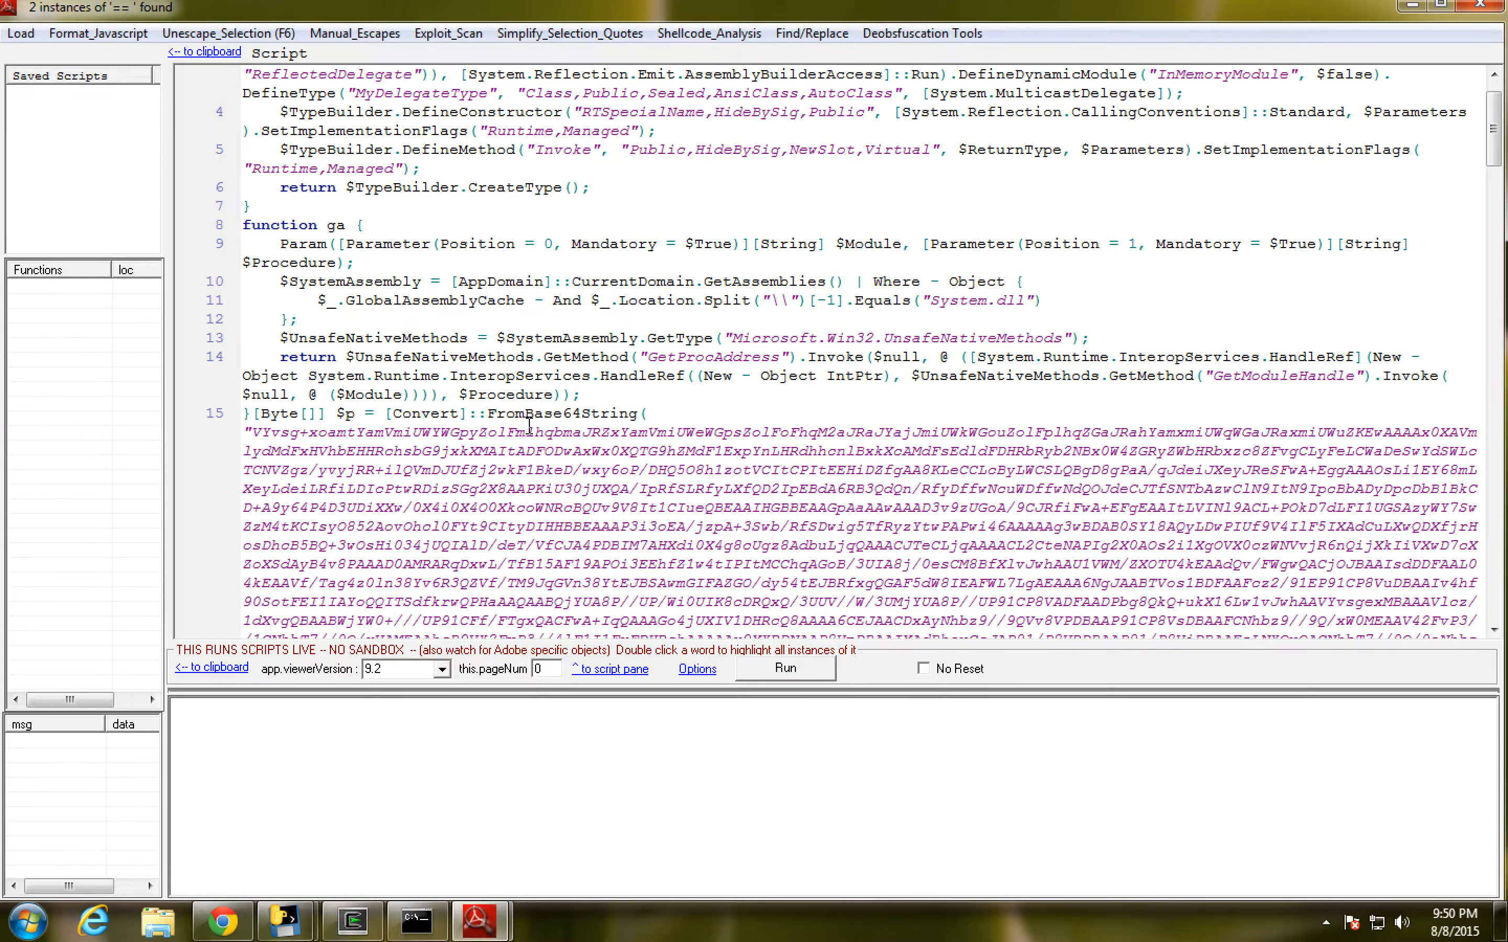
scroll(531, 422, down, 1)
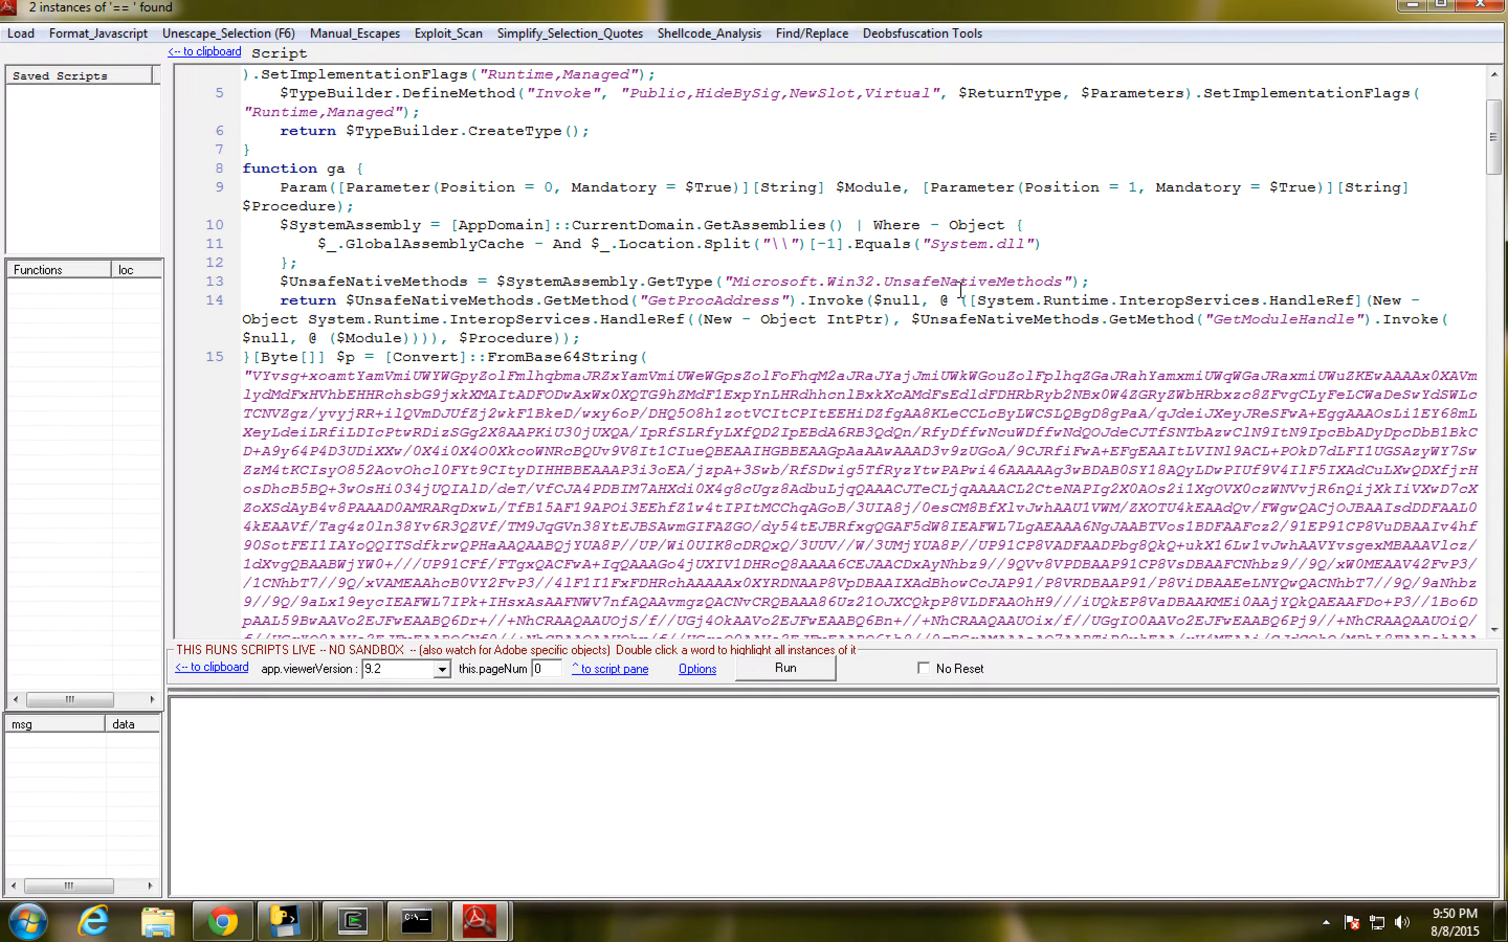
scroll(958, 292, down, 1)
scroll(958, 292, down, 1)
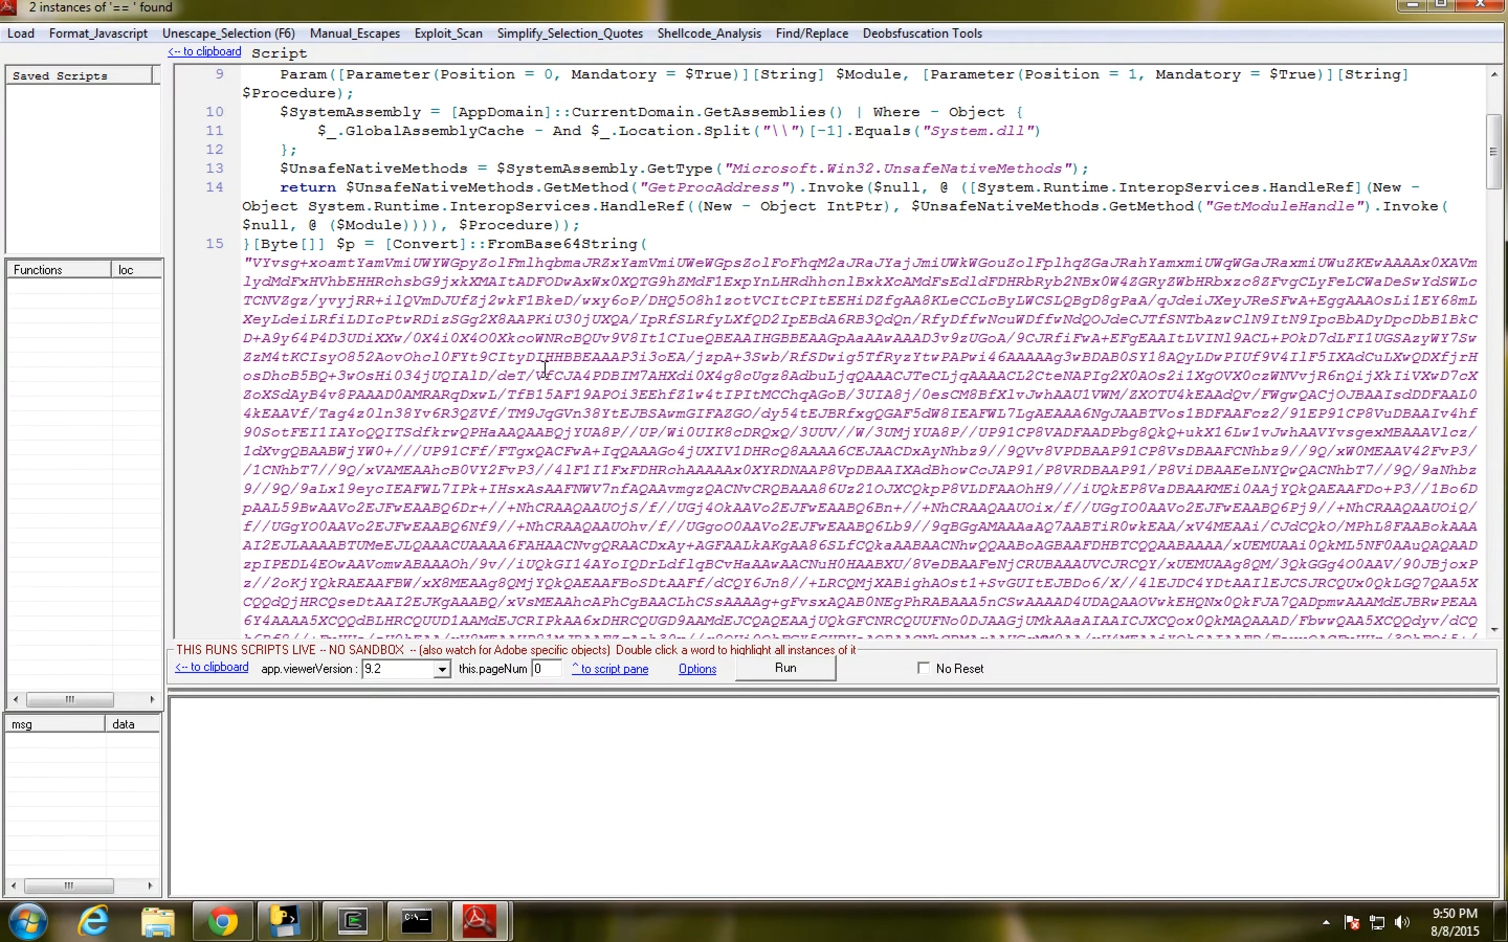
scroll(548, 347, down, 15)
scroll(551, 376, down, 10)
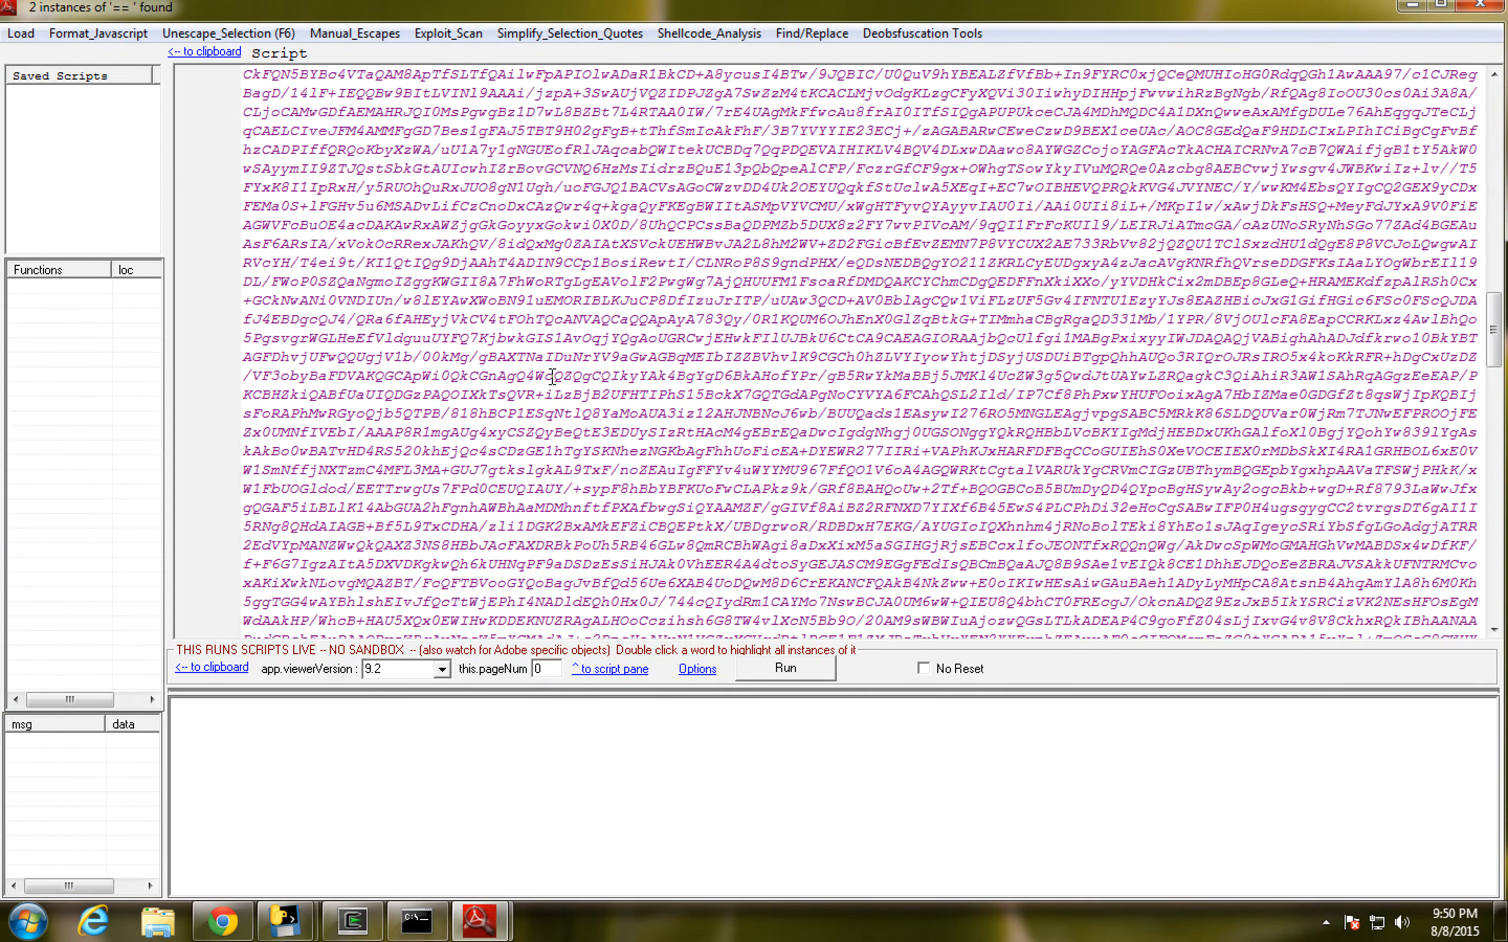
drag(1497, 416, 1493, 579)
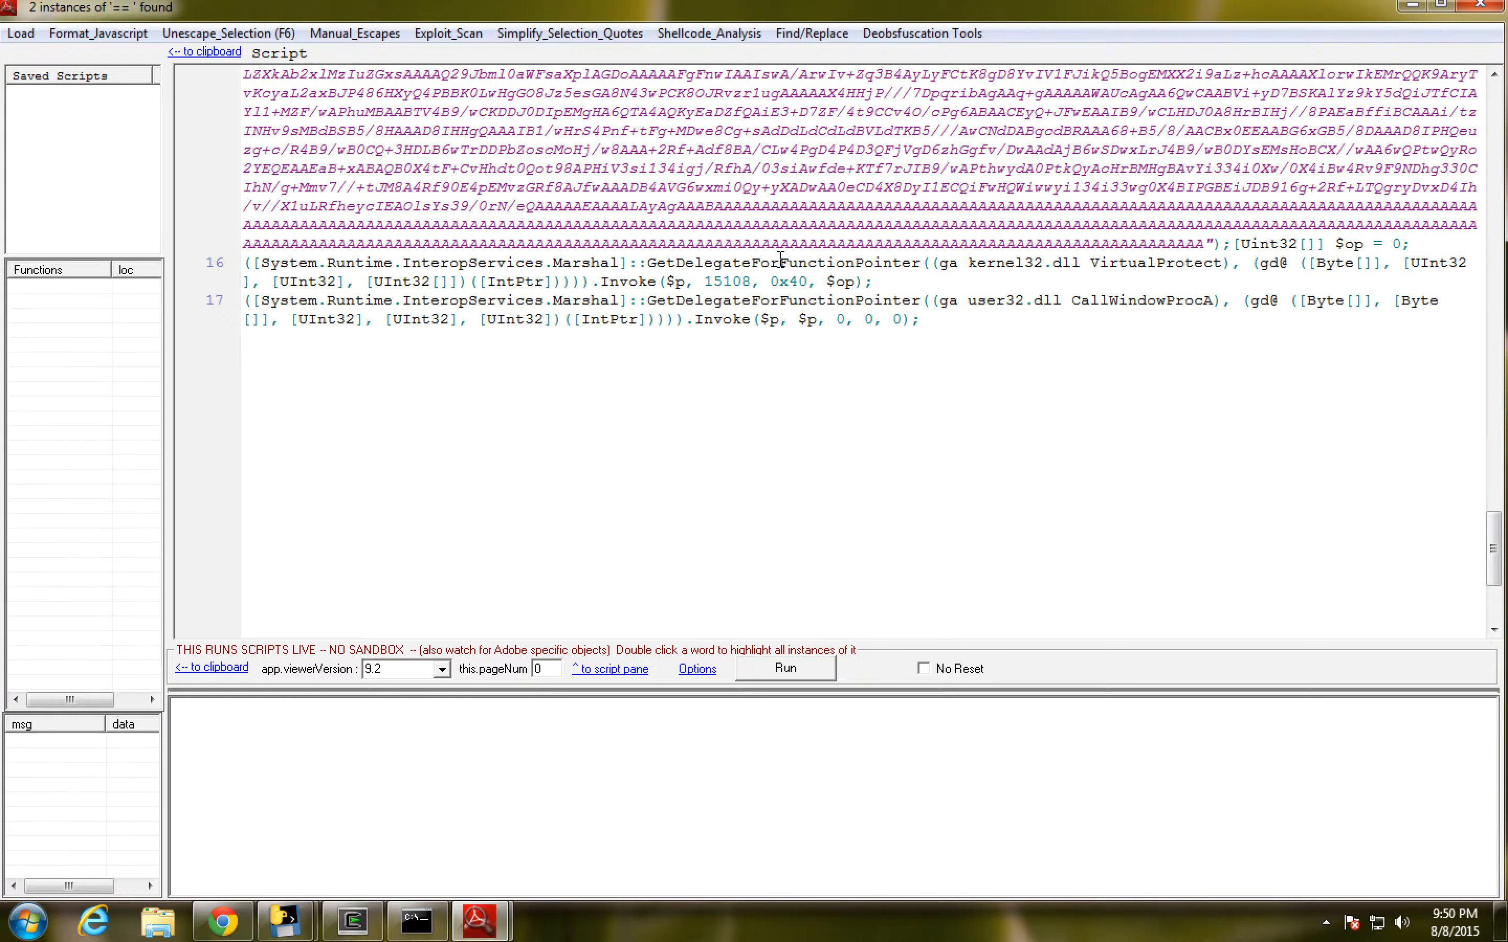
- Trace the $p variable from the VirtualProtect call back to its Base64 definition, and mark the call's 15108 and 0x40 arguments
double_click(686, 281)
scroll(692, 262, down, 2)
scroll(703, 242, up, 10)
scroll(705, 242, up, 15)
scroll(439, 275, up, 10)
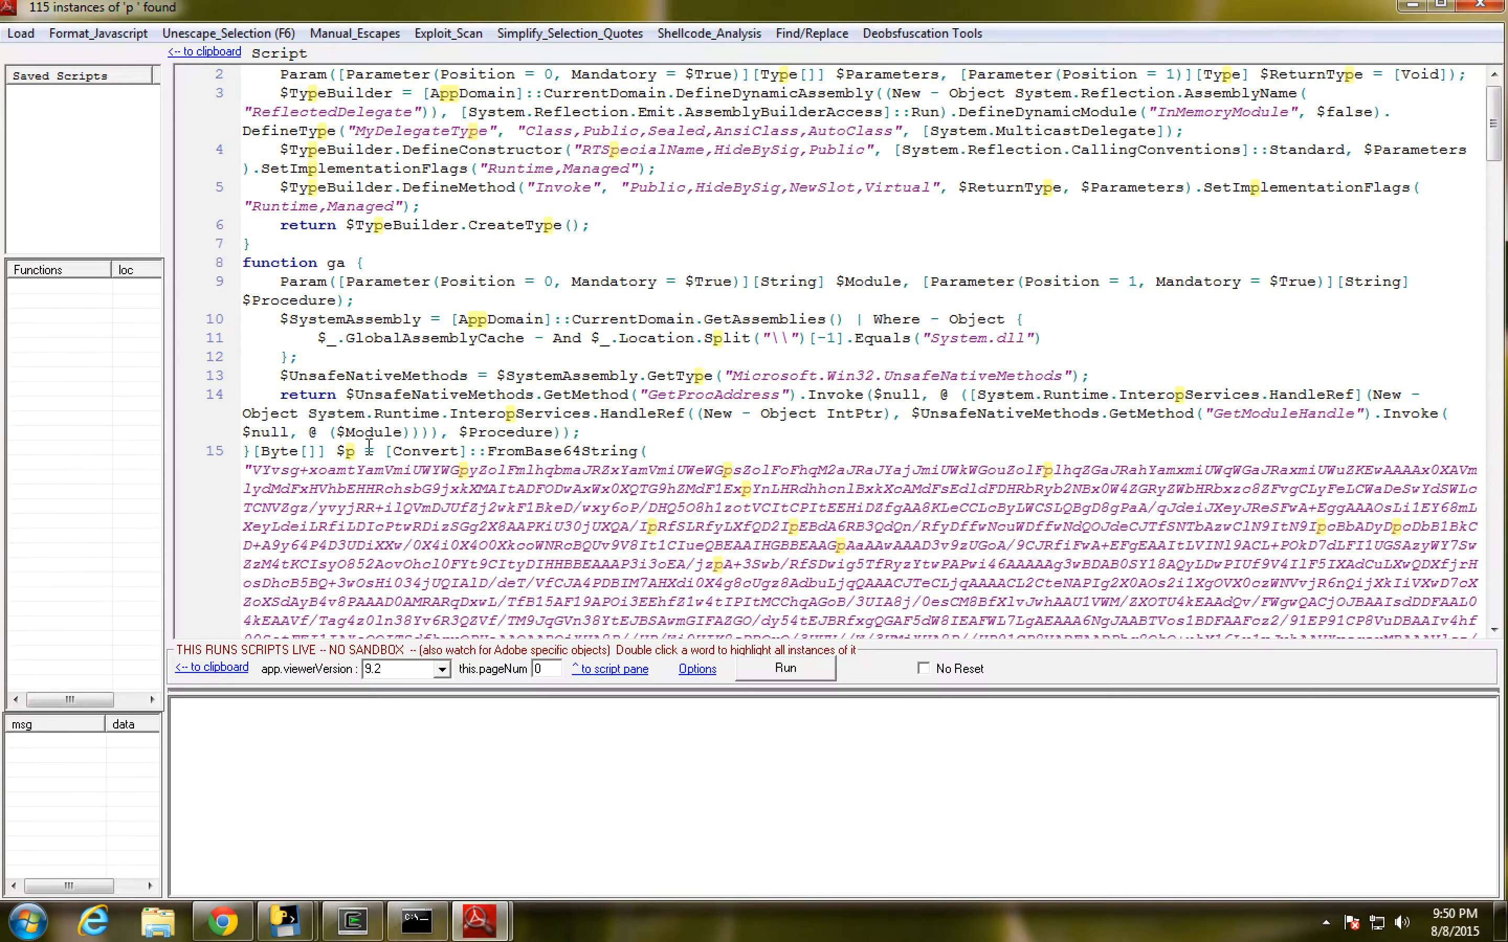
scroll(436, 442, down, 10)
scroll(599, 429, down, 10)
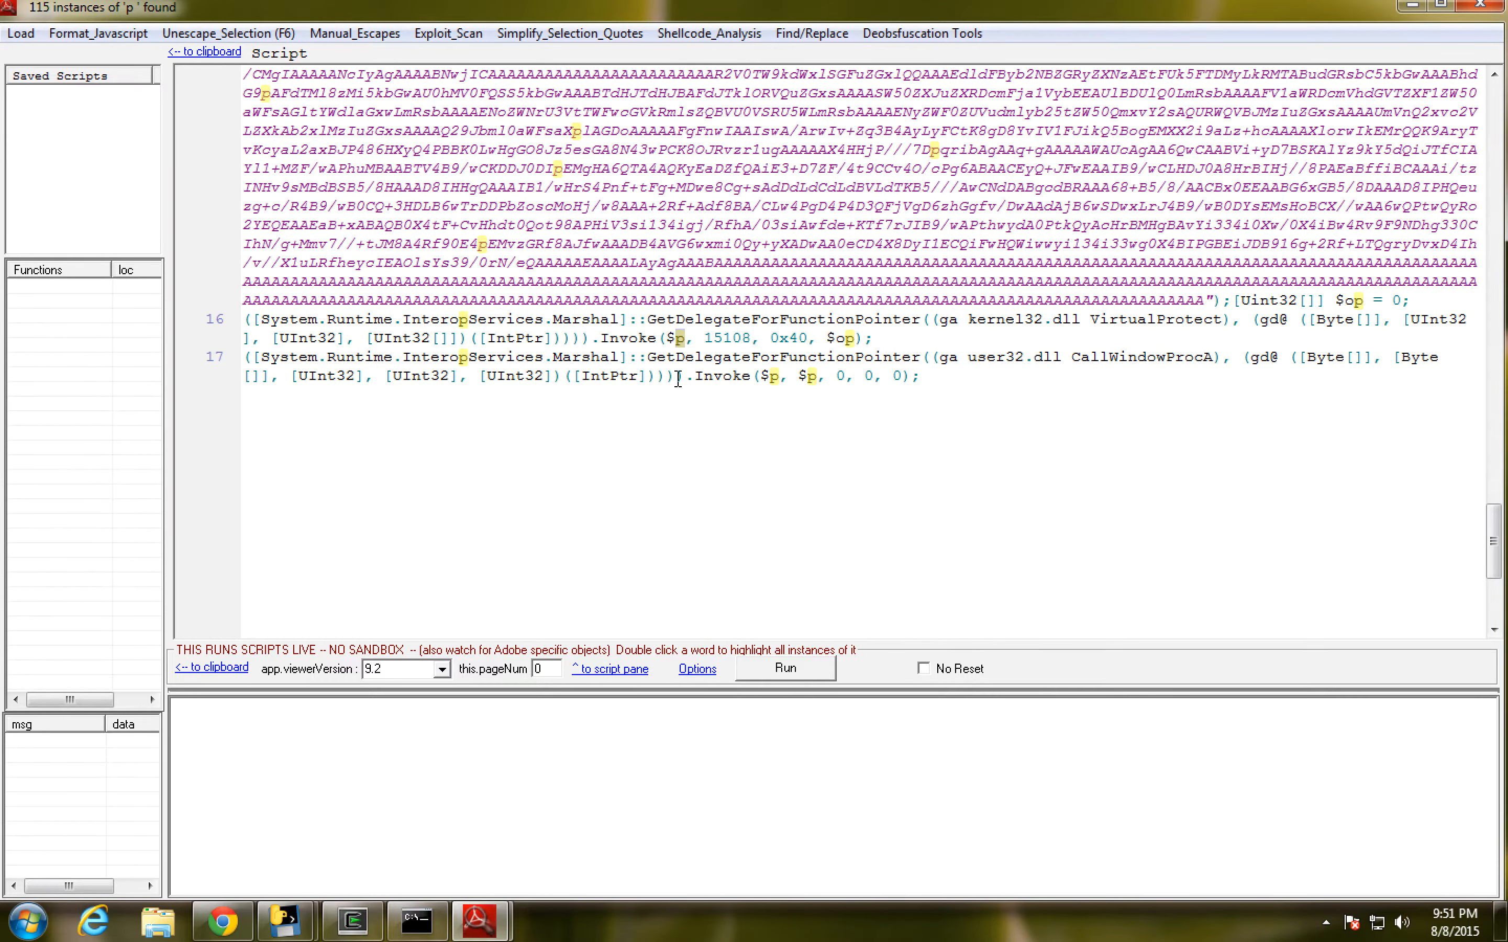
drag(704, 338, 804, 340)
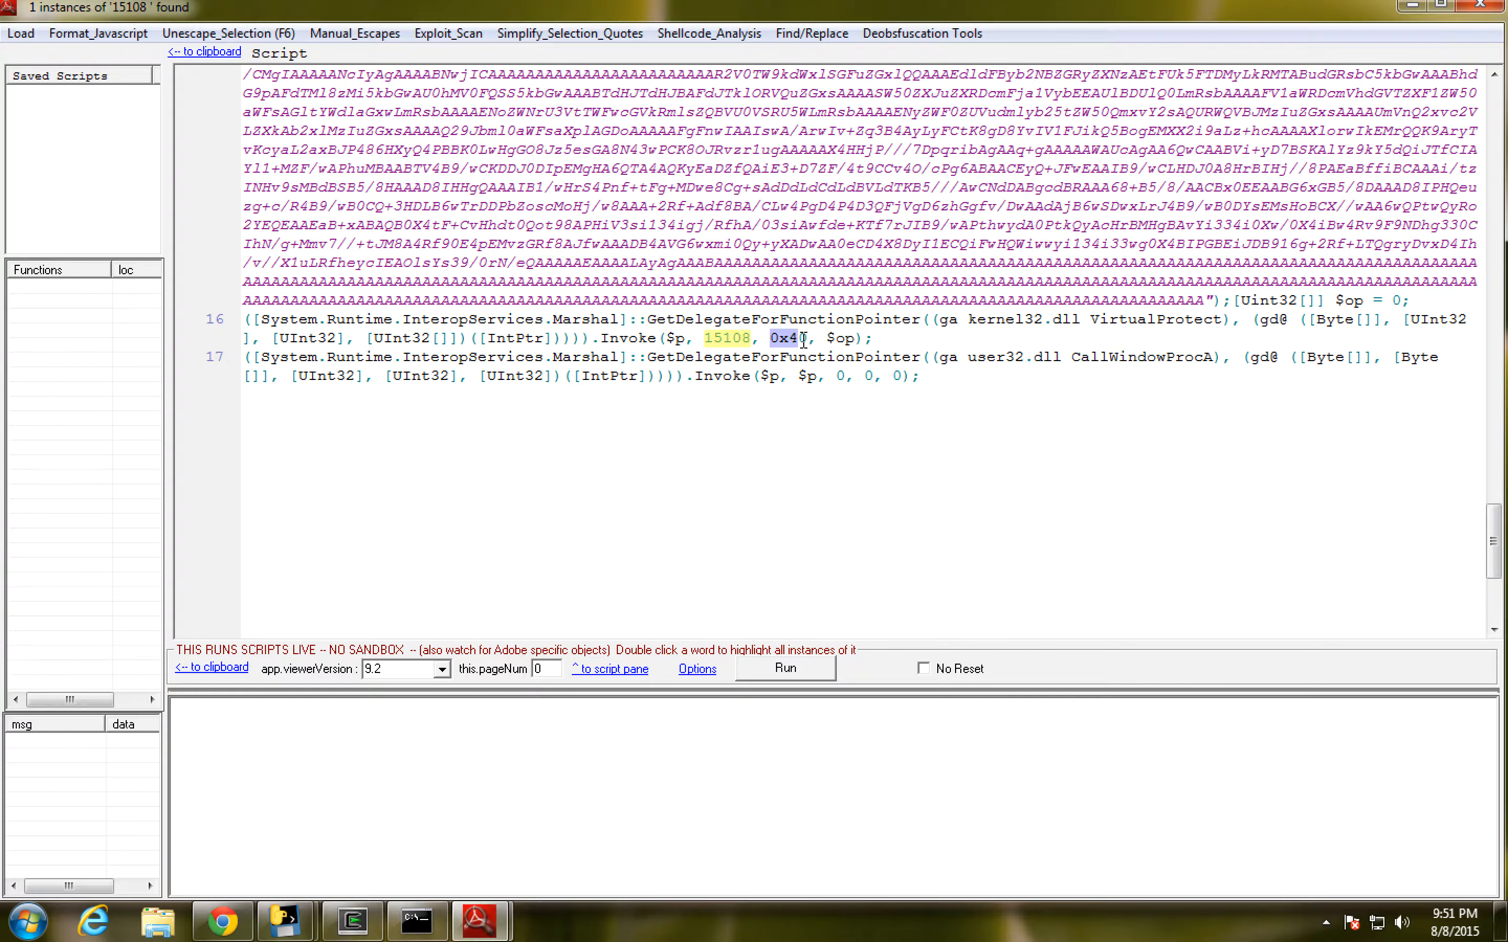
drag(803, 339, 804, 339)
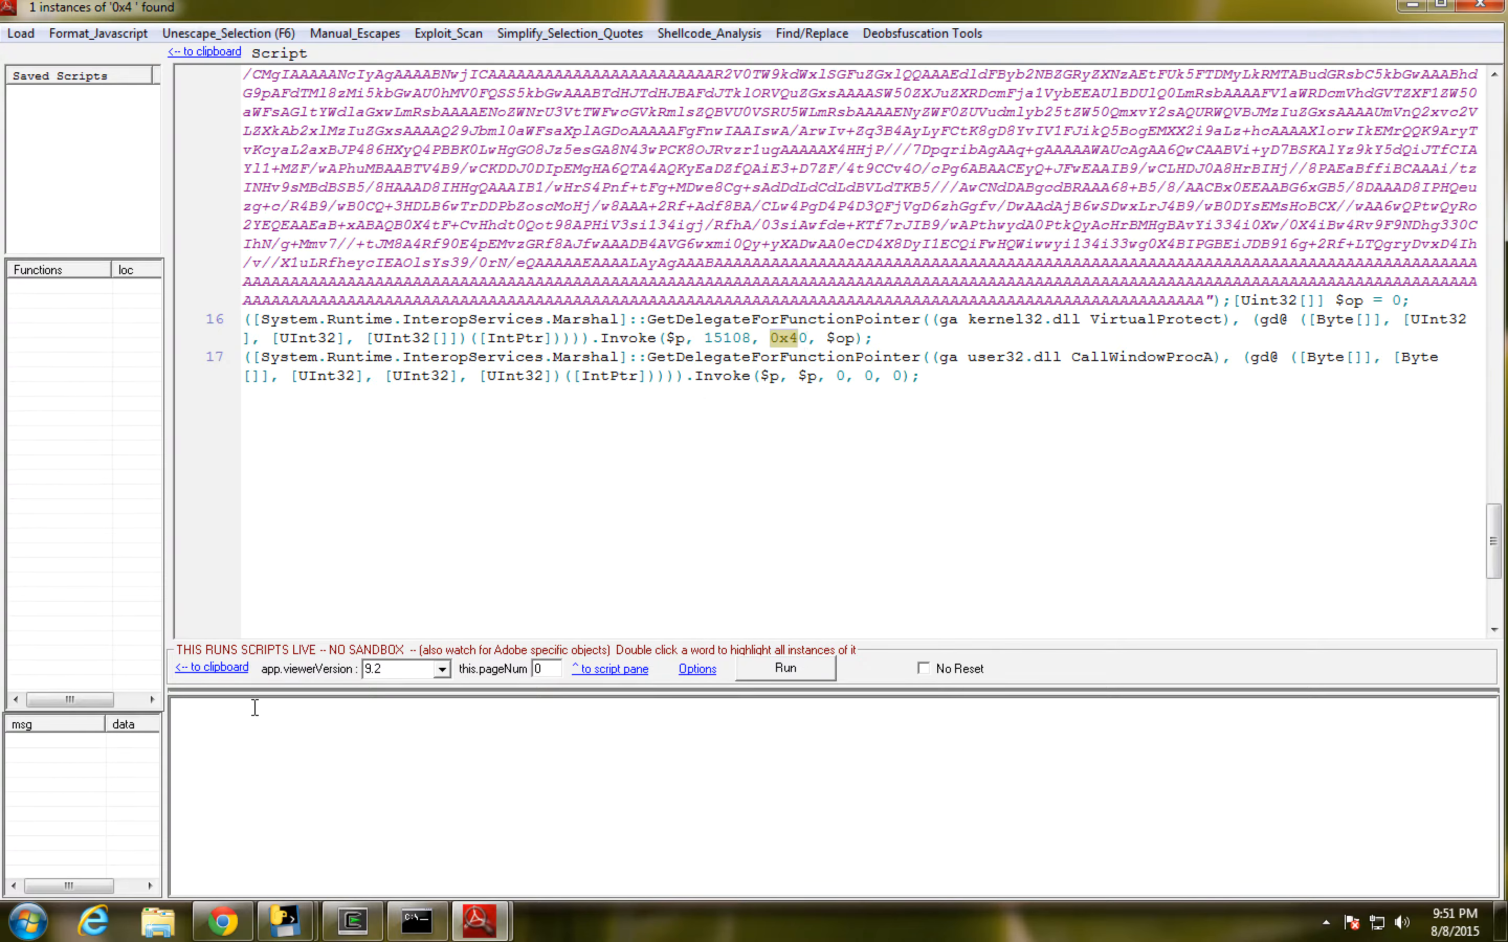
- Switch to Chrome and search Google for "virtualprotect function"
mouse_move(219, 933)
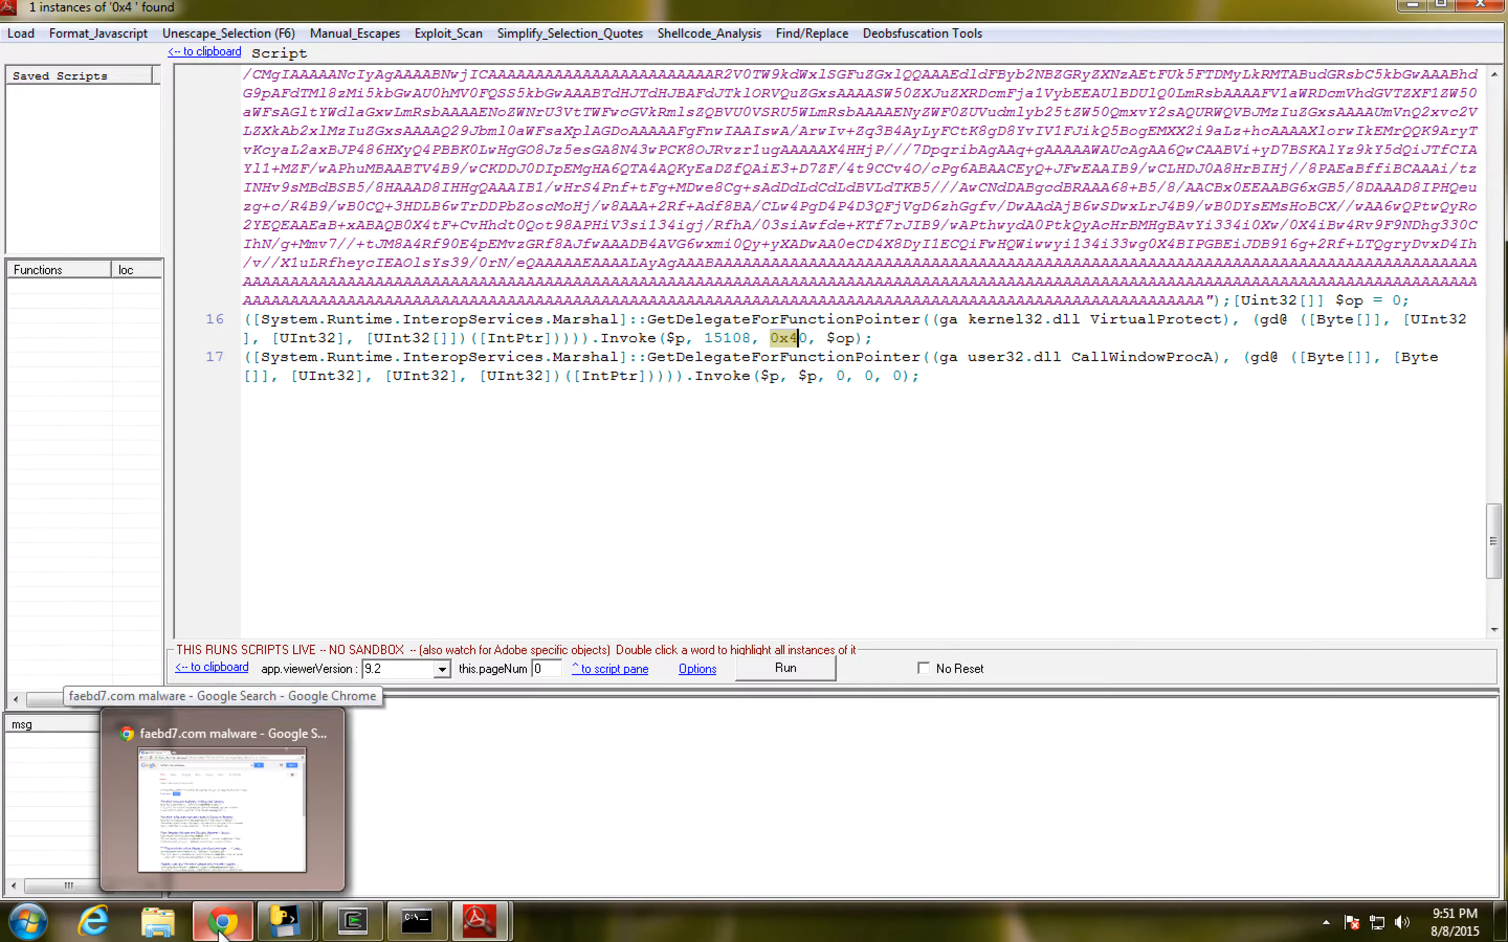
click(222, 811)
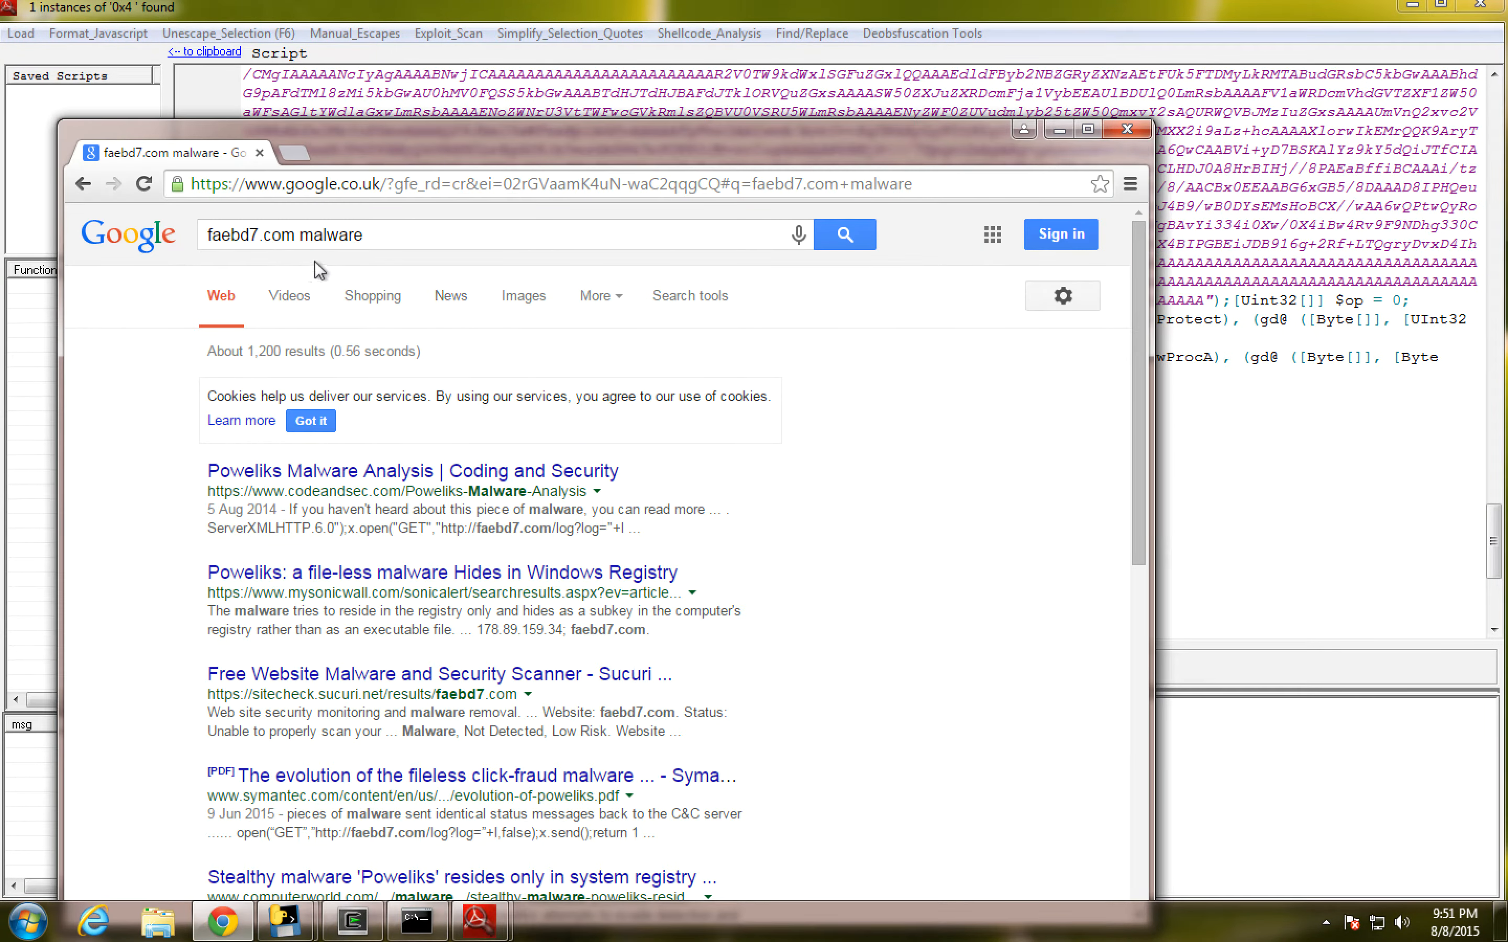
triple_click(375, 239)
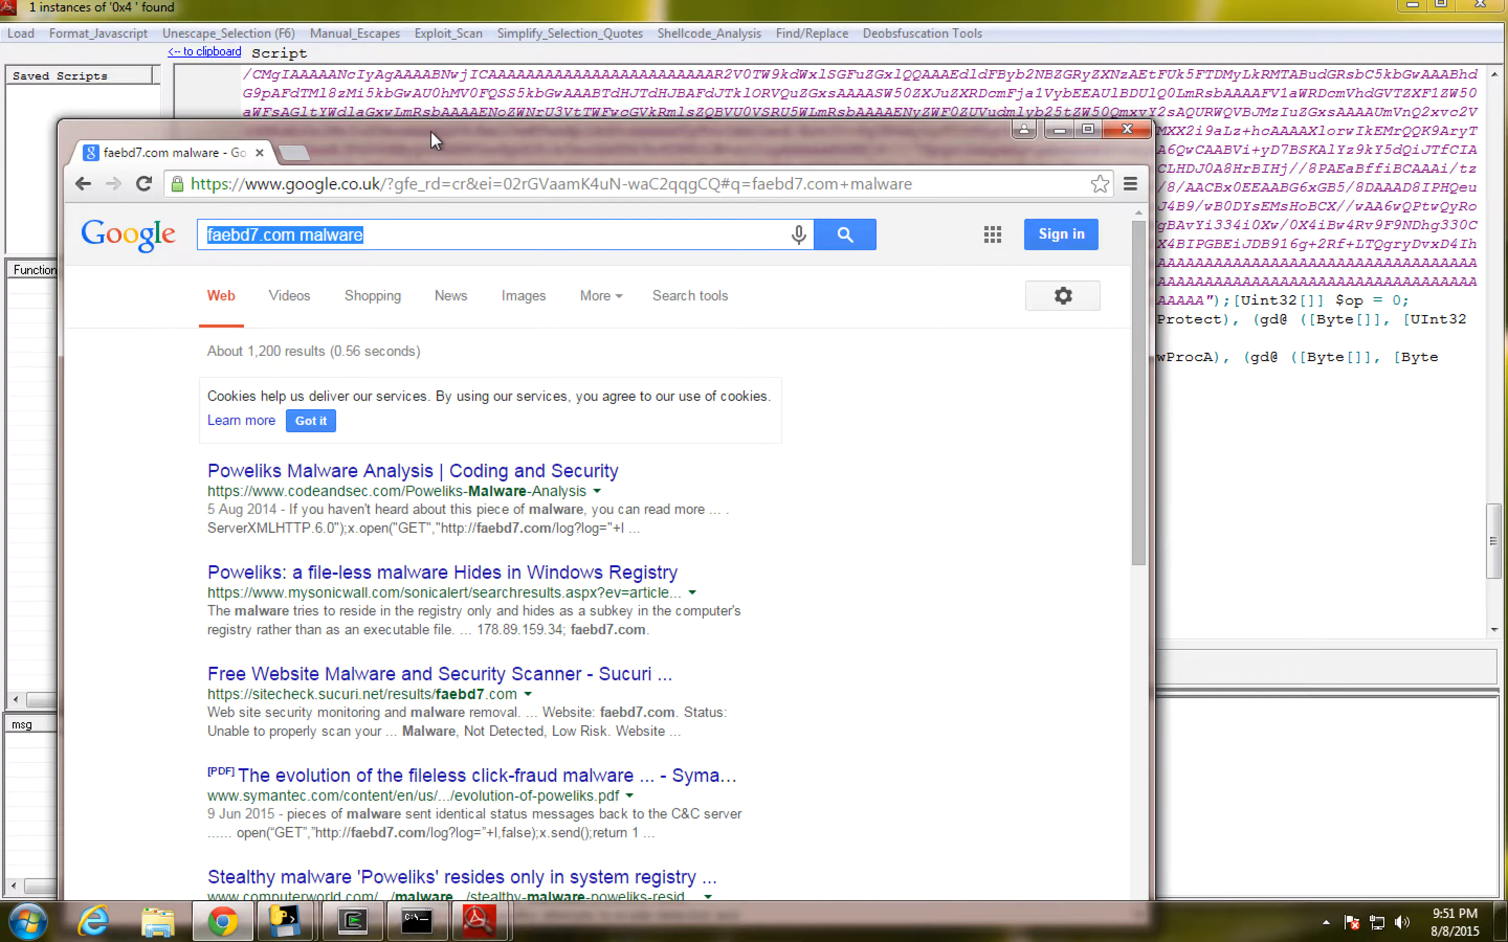
drag(431, 131, 350, 112)
text(virt)
key(BackSpace)
text(tu)
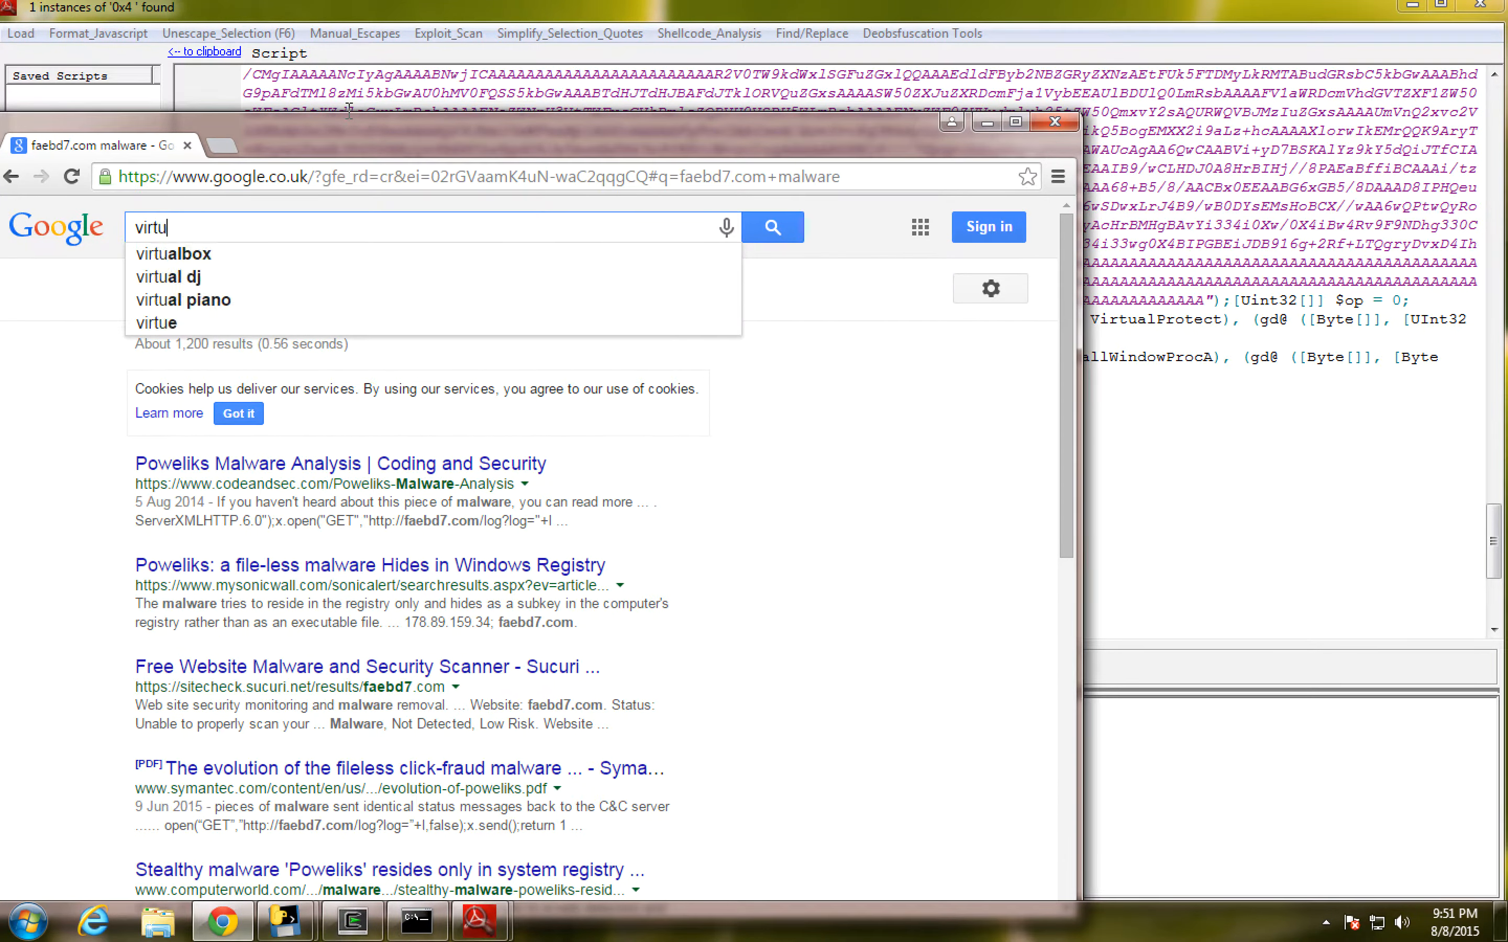
text(alprotect function)
key(Return)
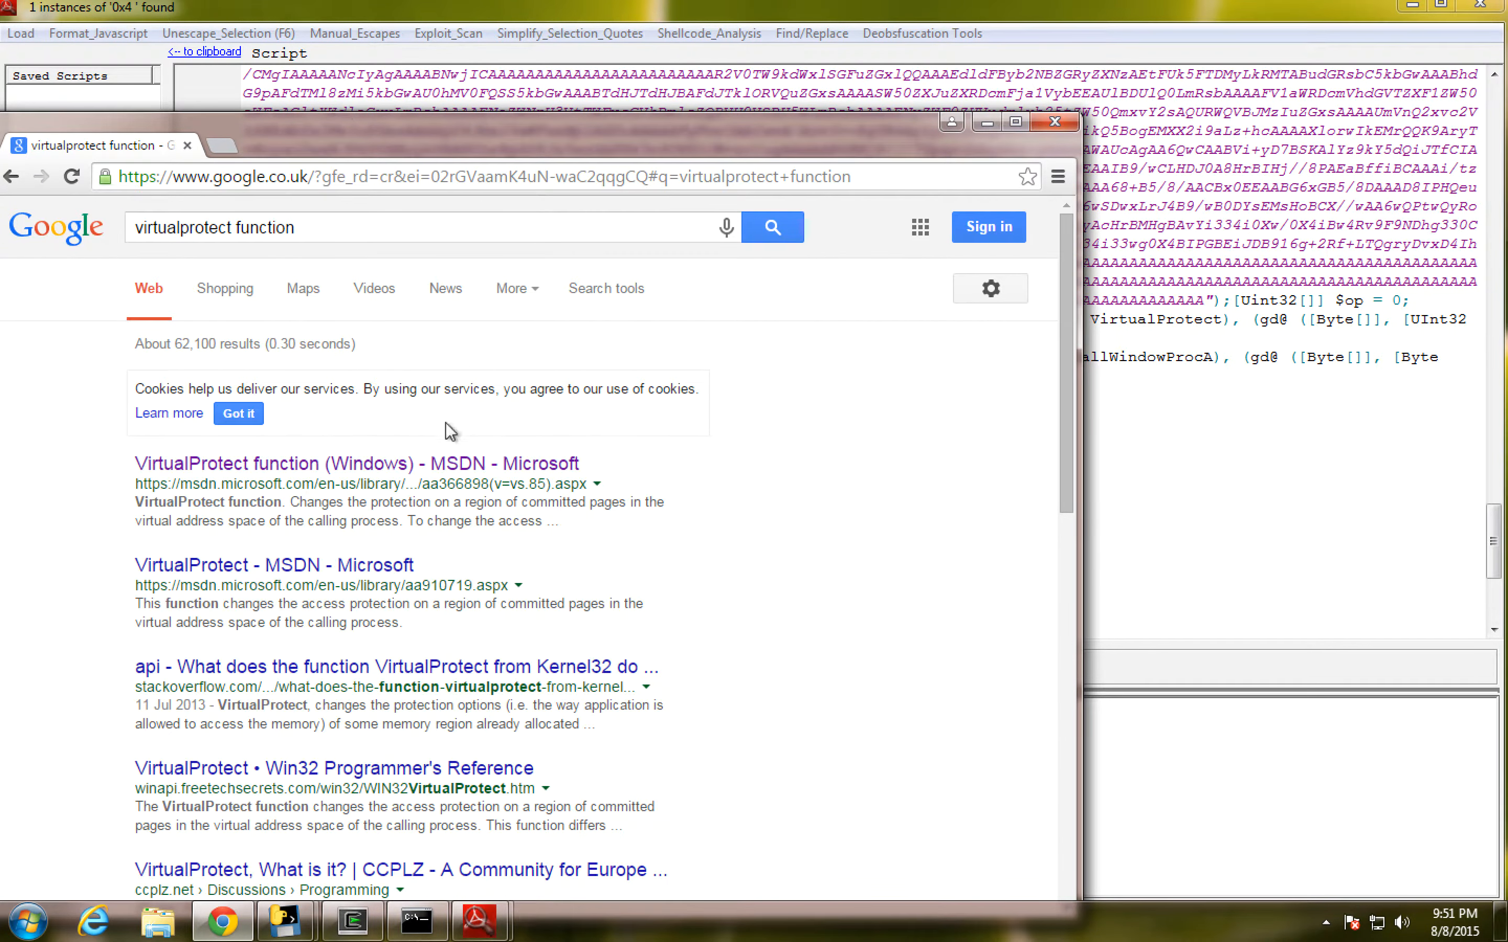
- Open the MSDN VirtualProtect function page and read its syntax and parameters, marking dwSize and flNewProtect
click(420, 467)
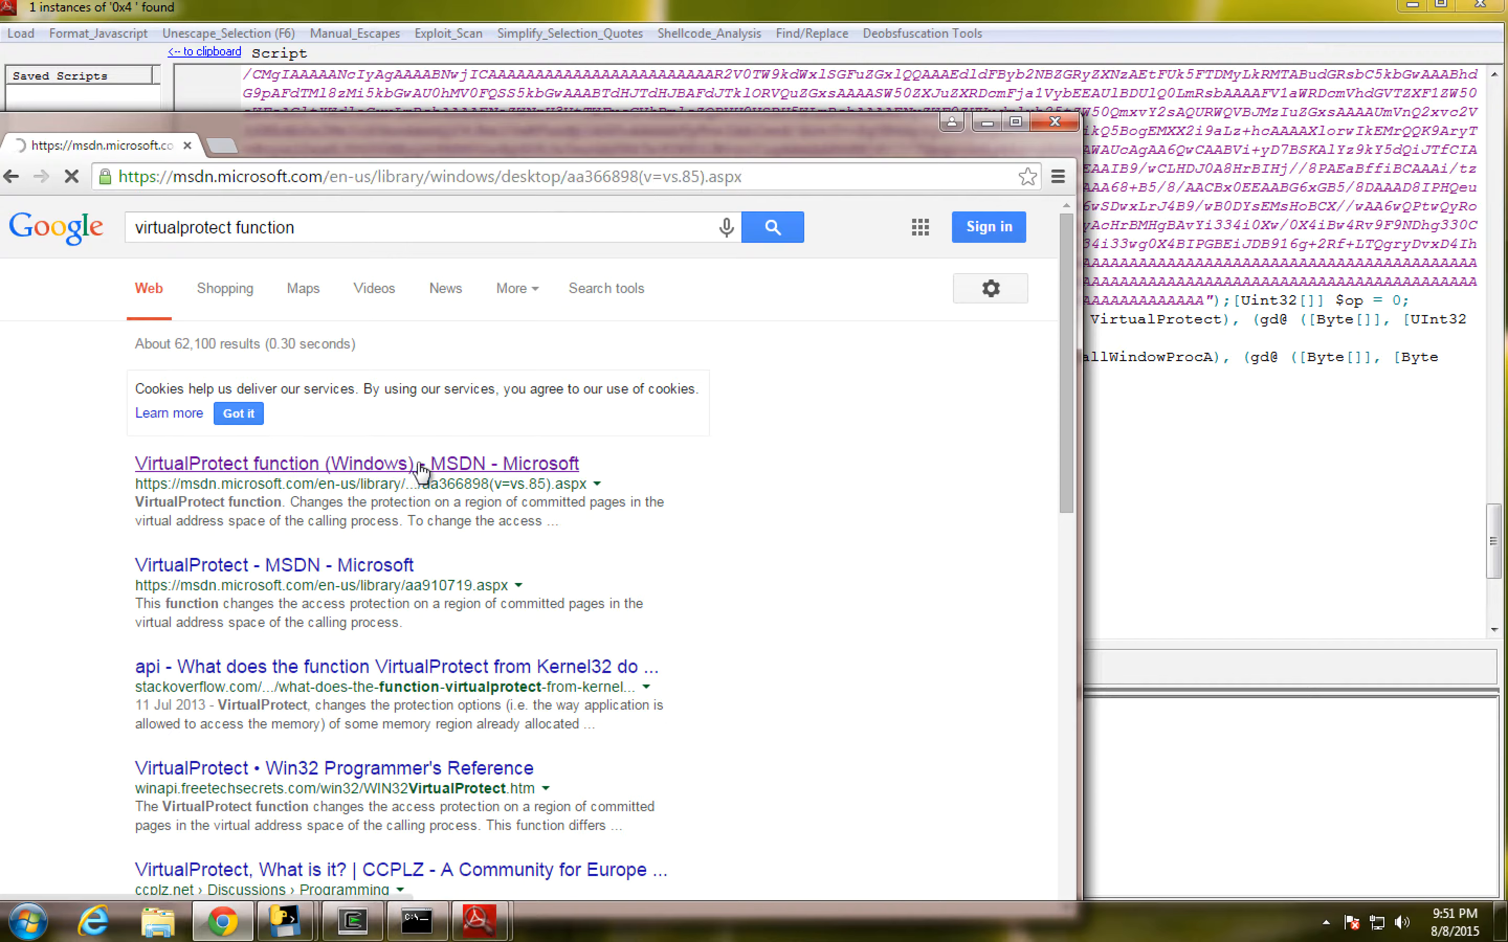
scroll(501, 561, down, 1)
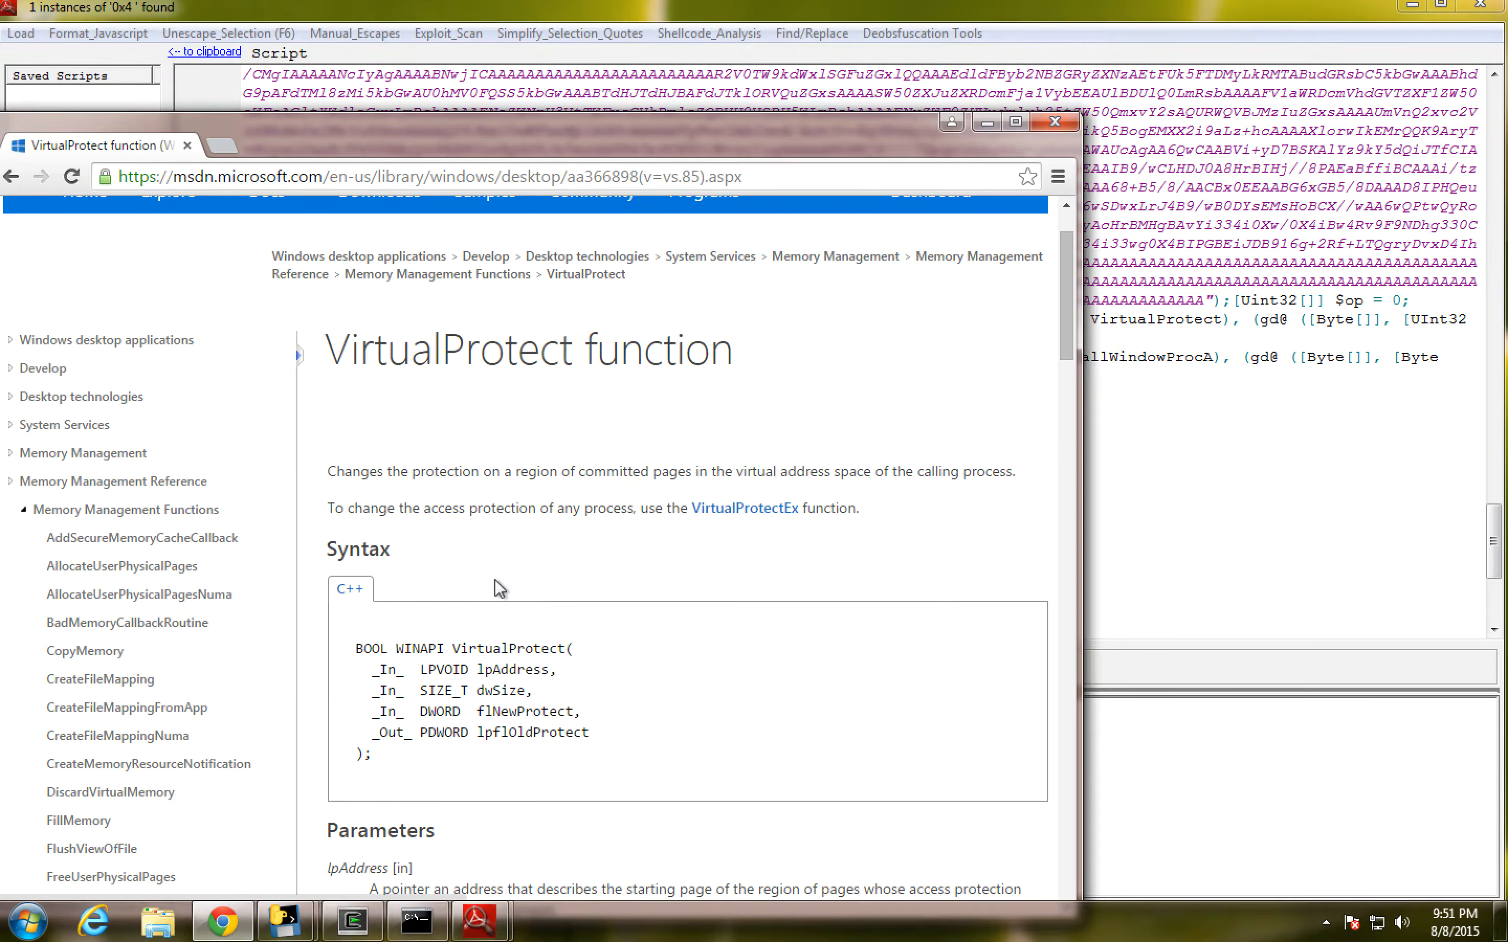
scroll(445, 670, down, 1)
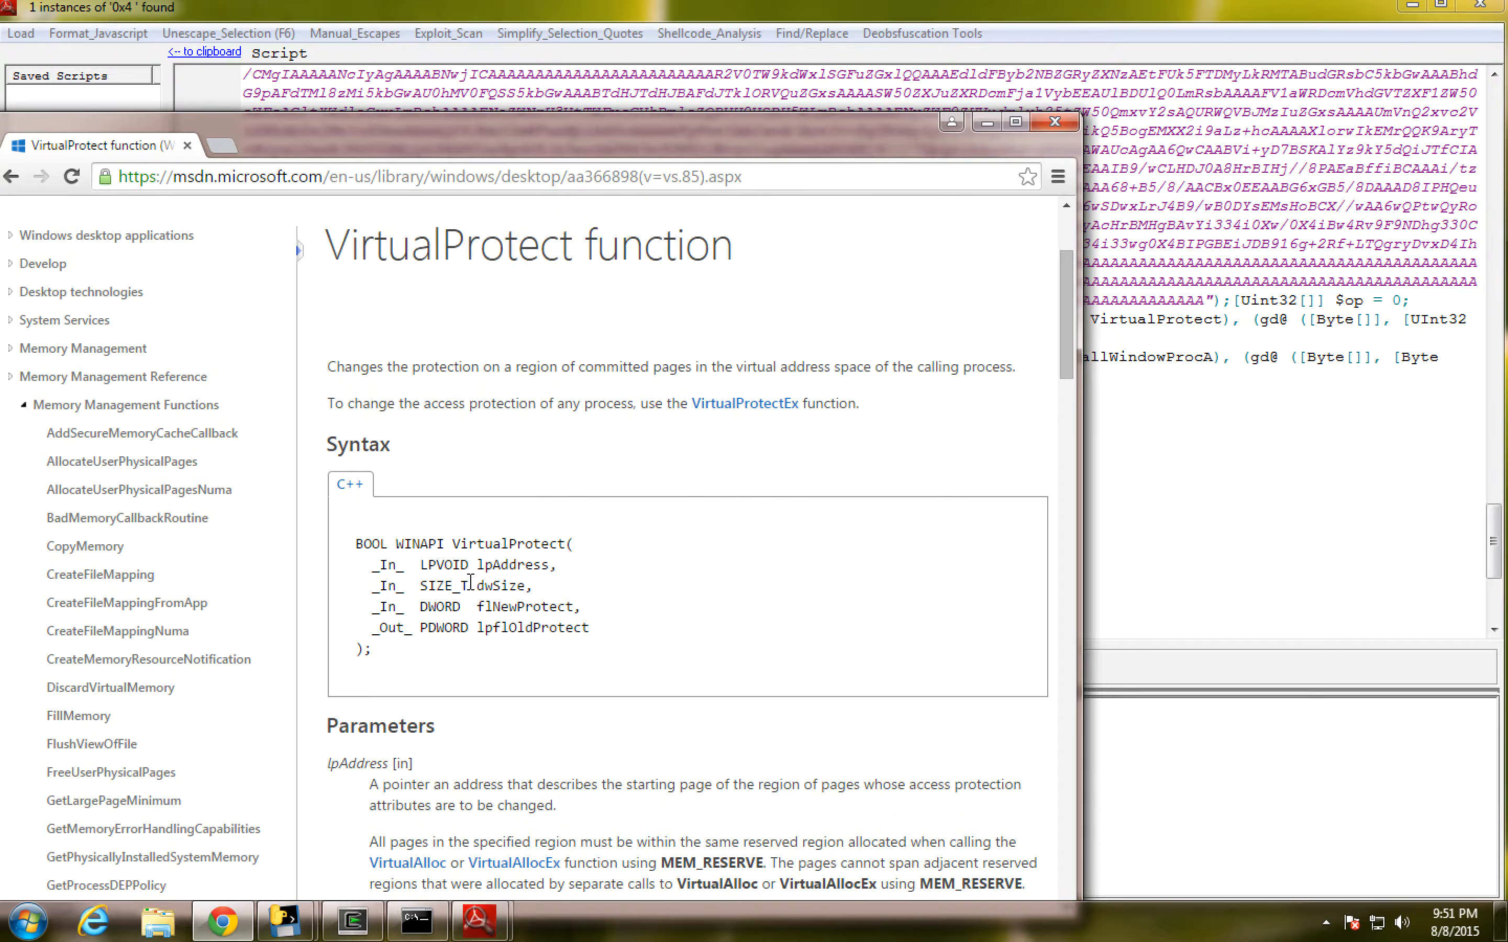
drag(485, 586, 514, 581)
drag(478, 606, 533, 606)
scroll(537, 608, down, 2)
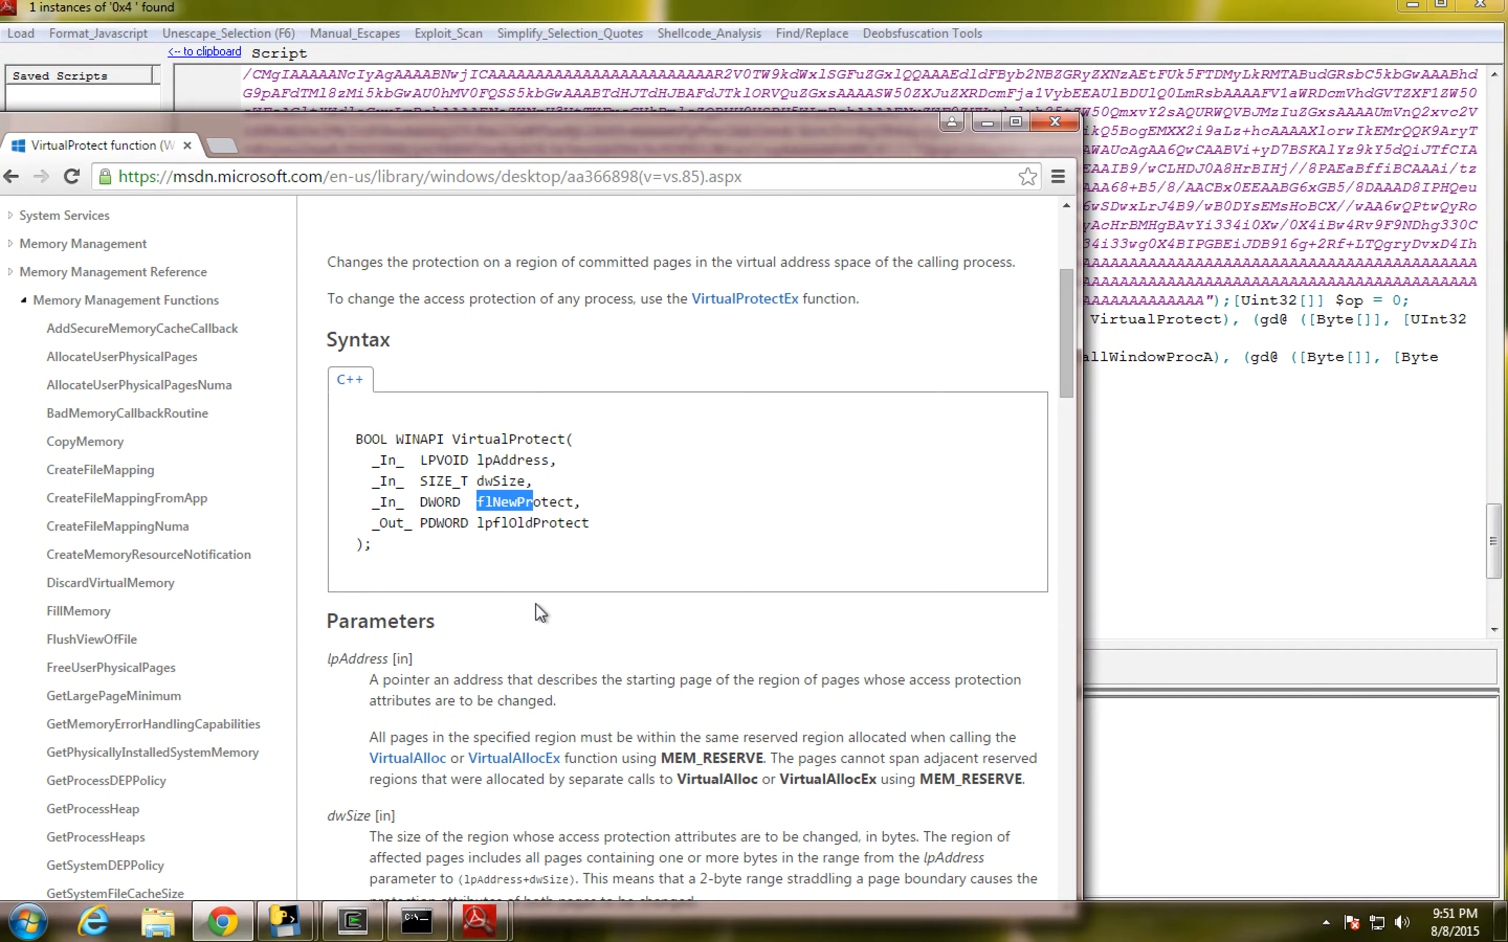
scroll(489, 671, down, 8)
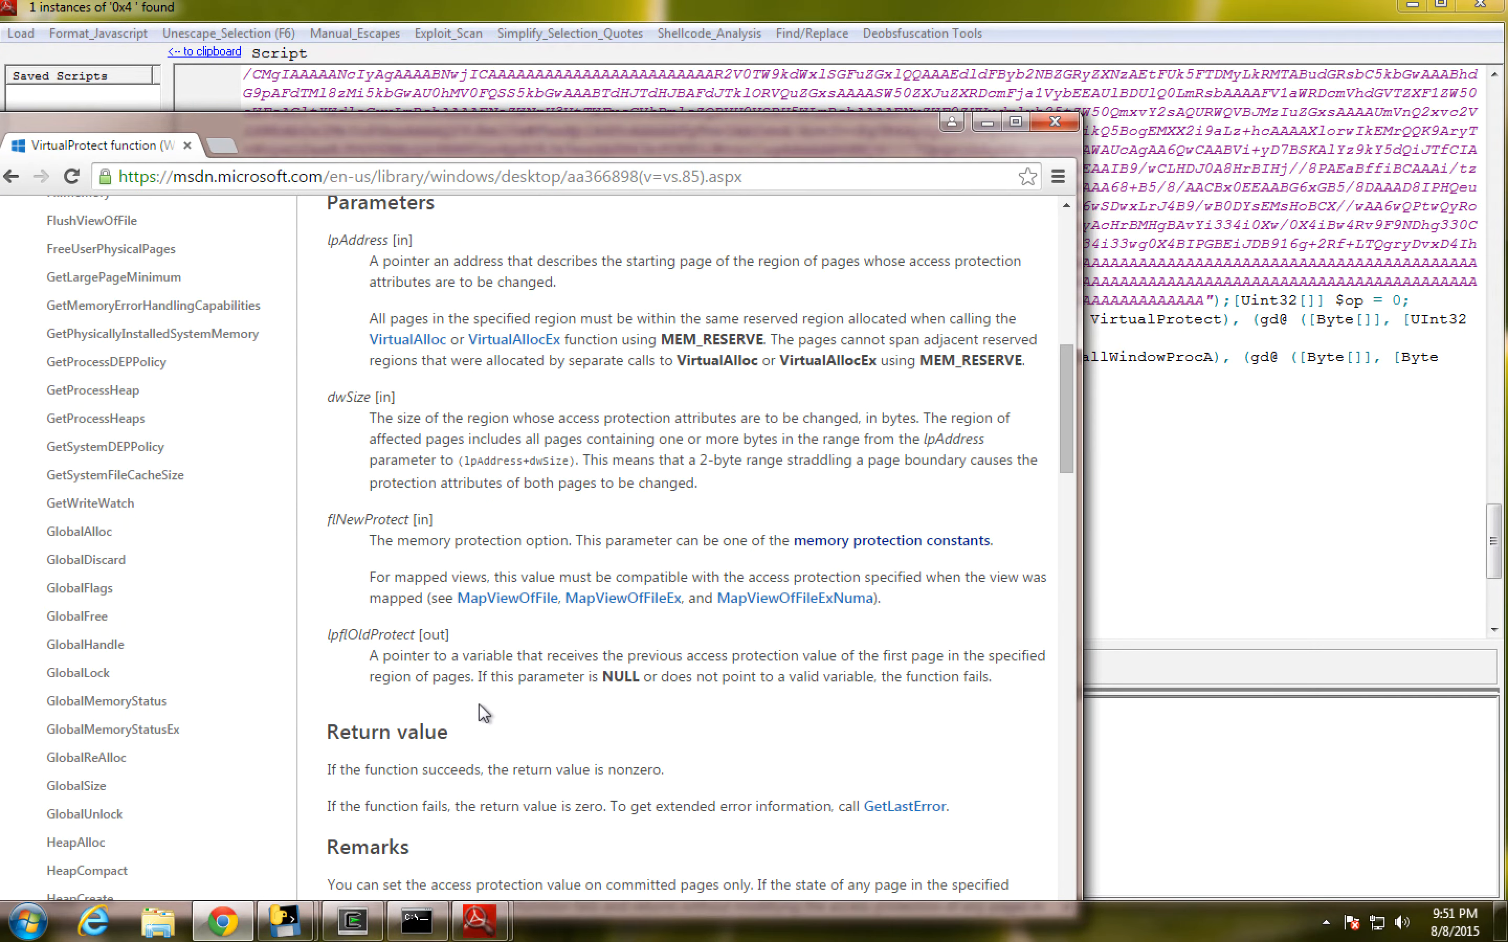
scroll(482, 710, up, 4)
scroll(479, 703, down, 5)
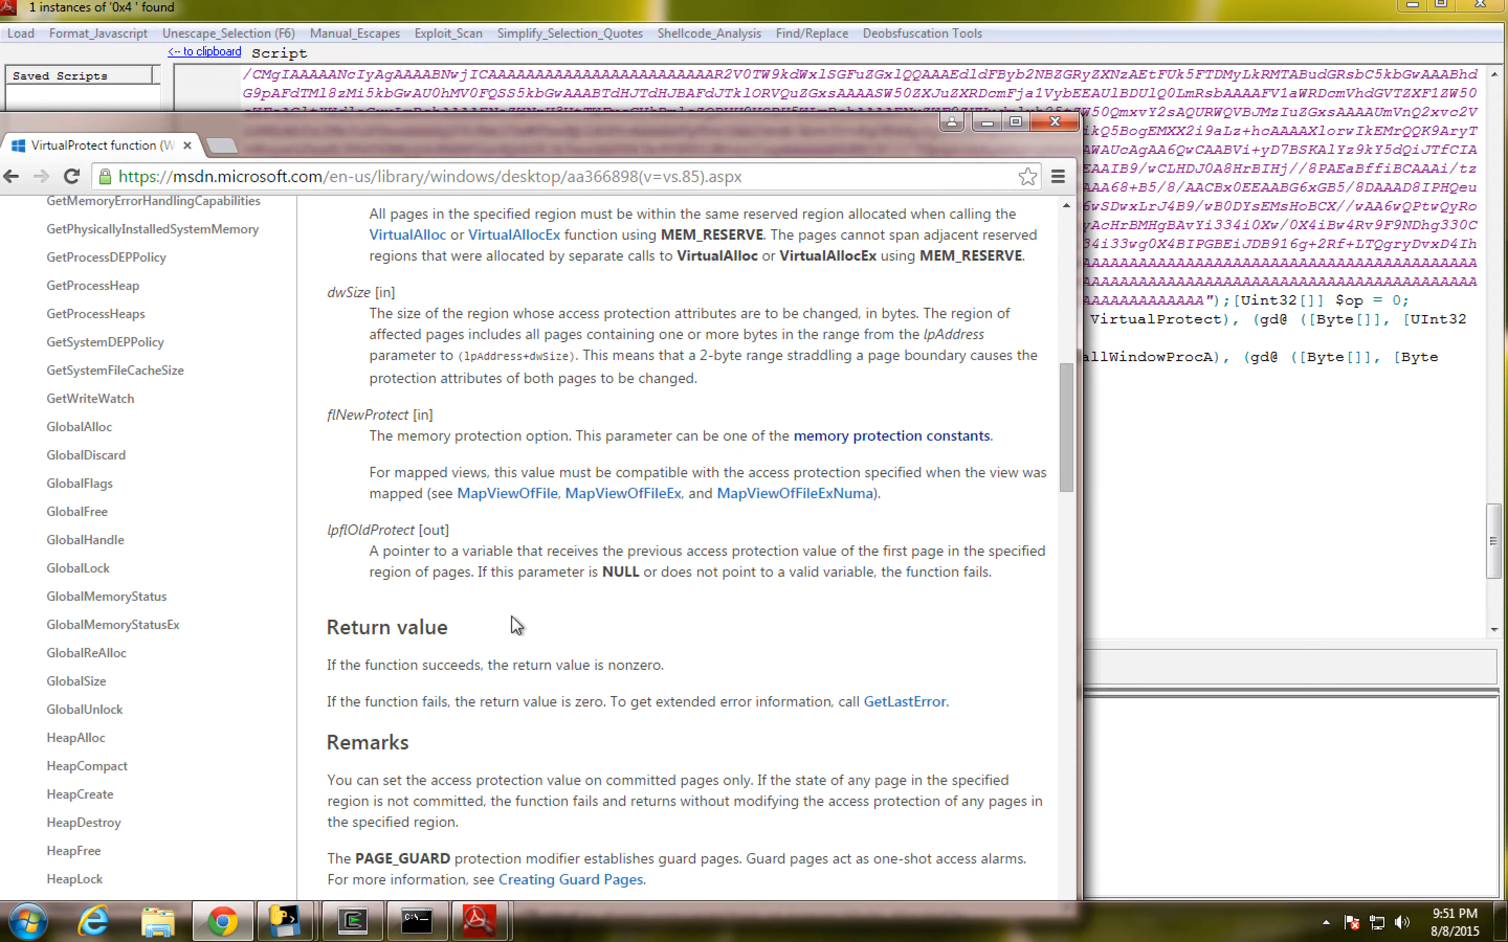
- Look up the constant for 0x40 in the linked memory protection constants reference, and return to the decoded script
click(827, 444)
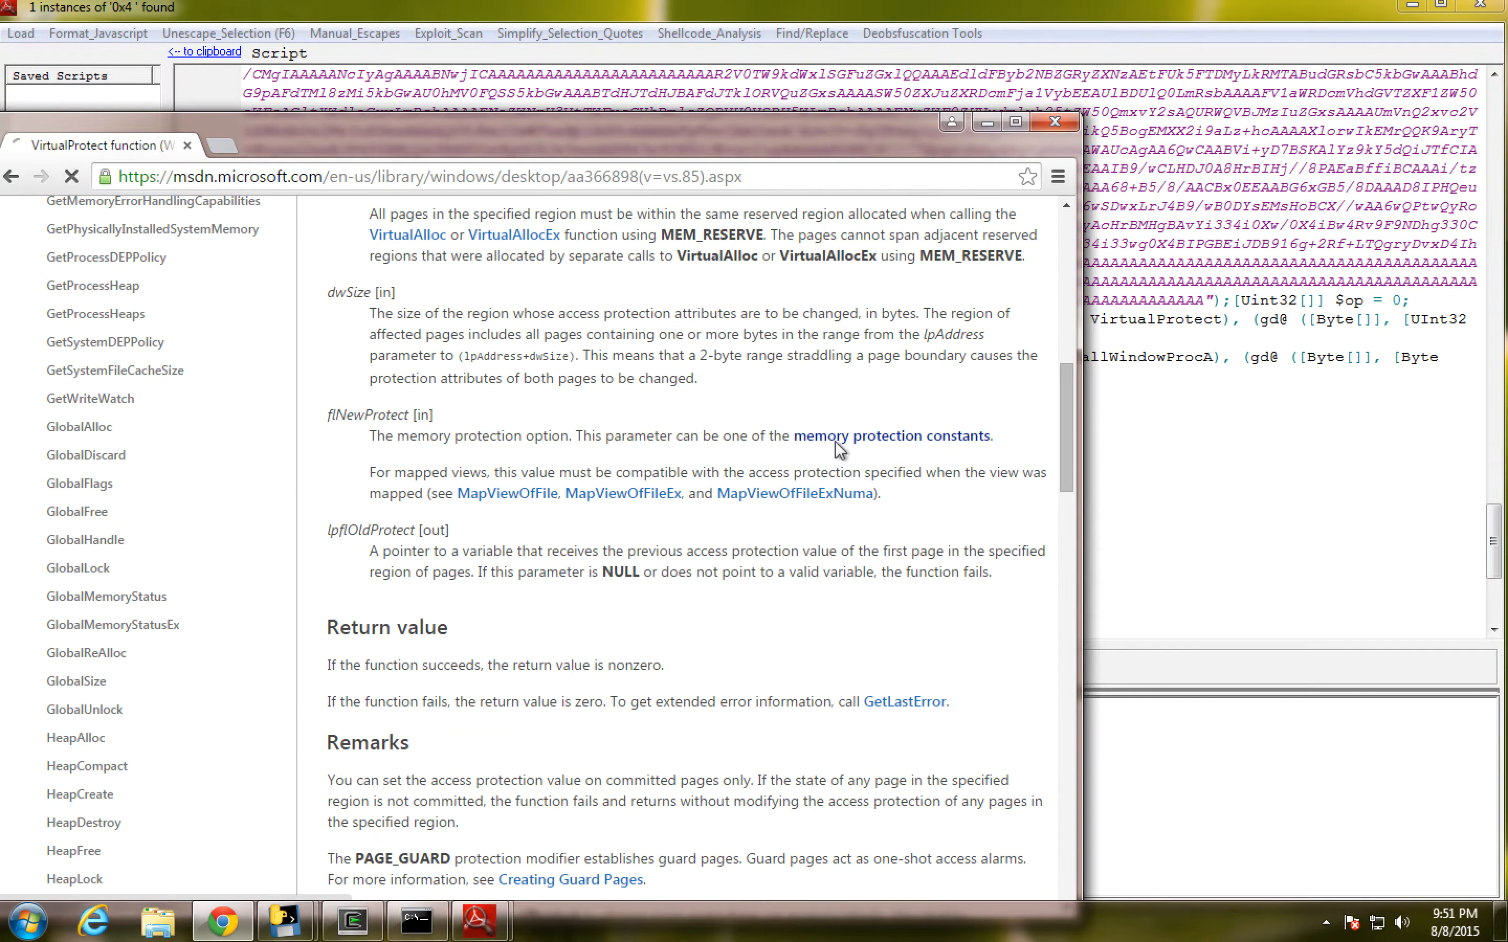
drag(612, 132, 644, 143)
scroll(608, 435, down, 8)
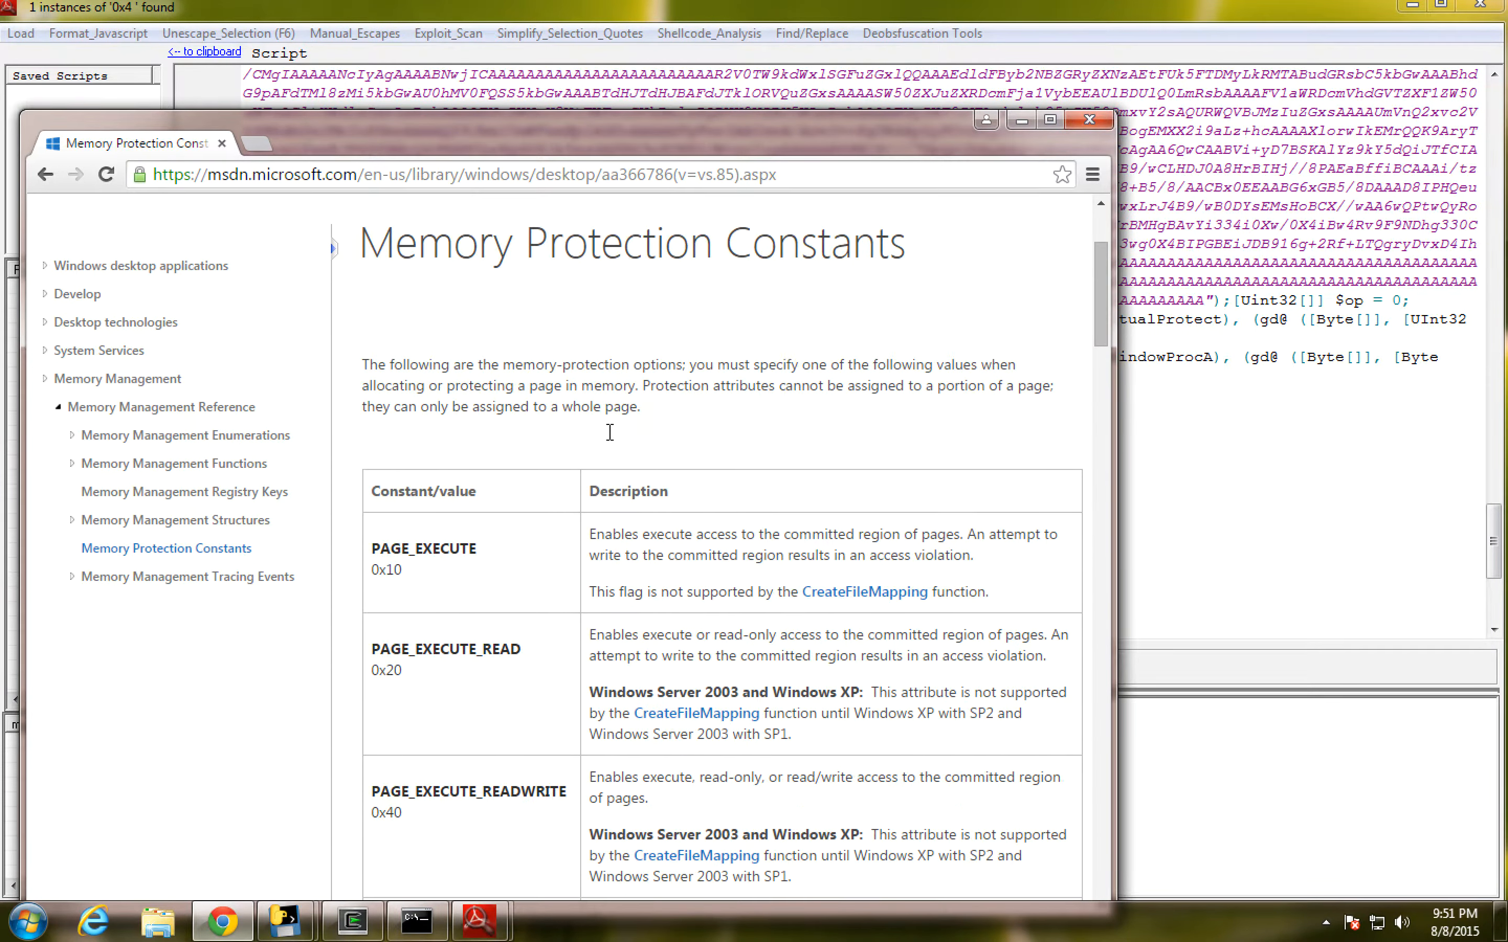
drag(376, 472, 587, 474)
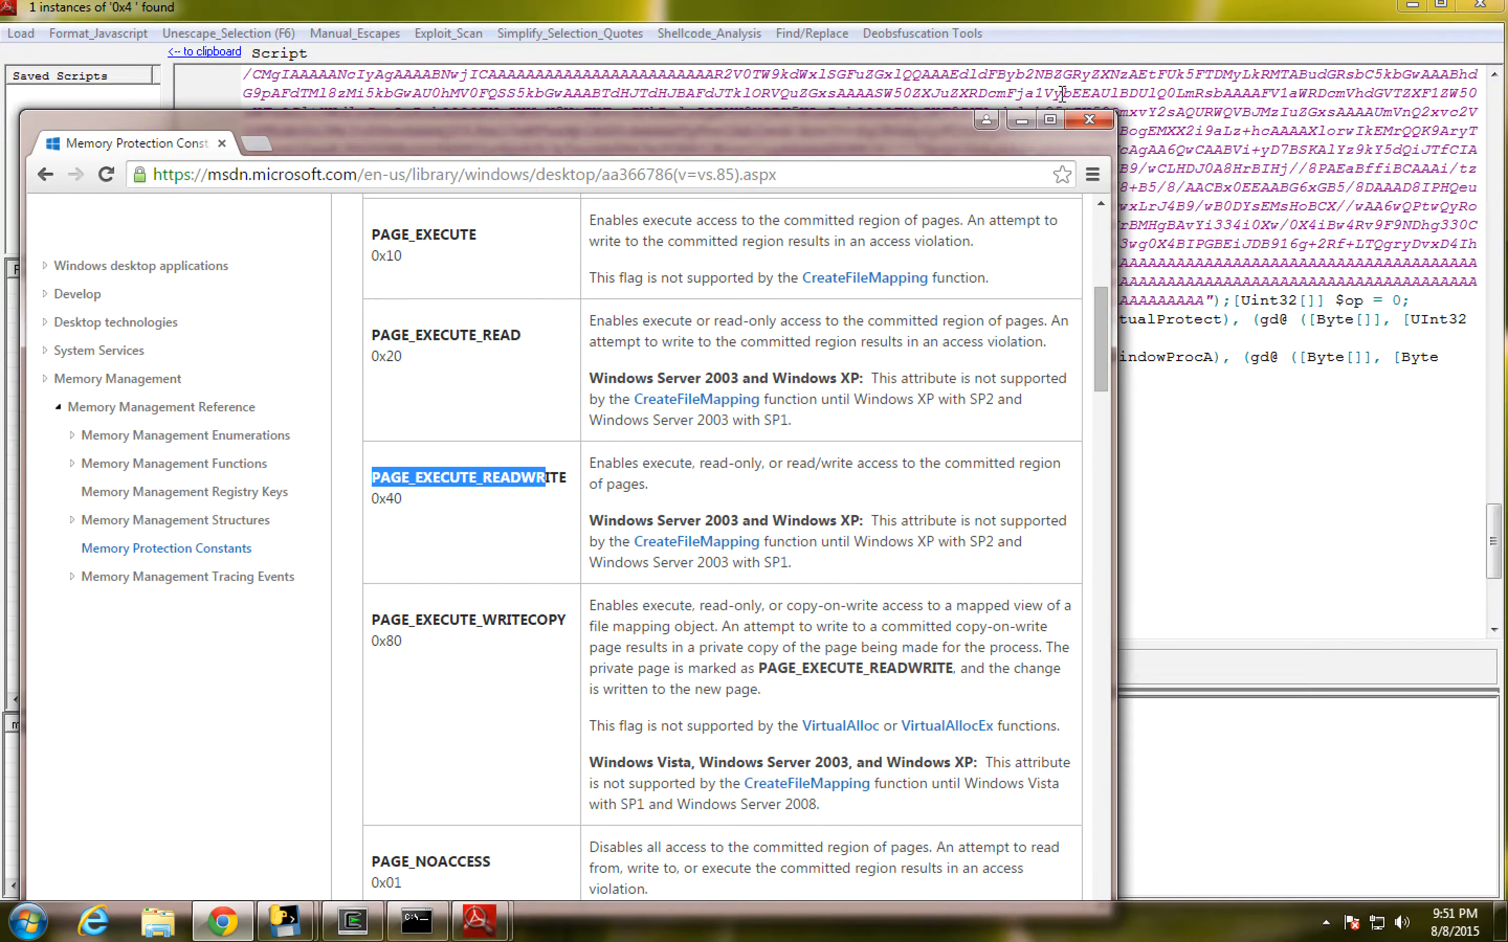
click(1013, 121)
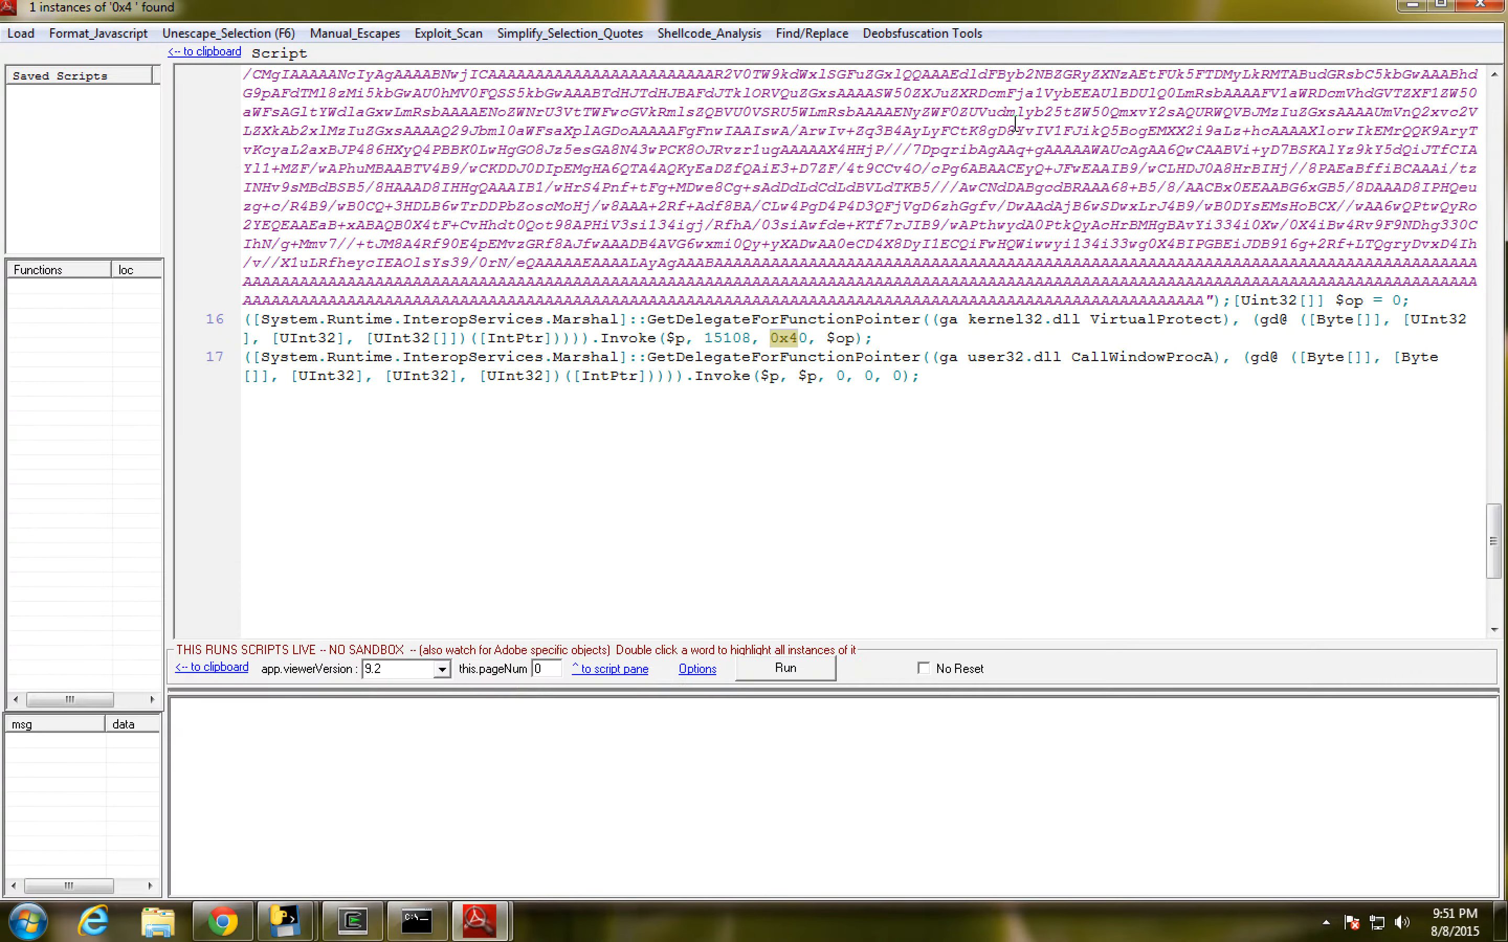
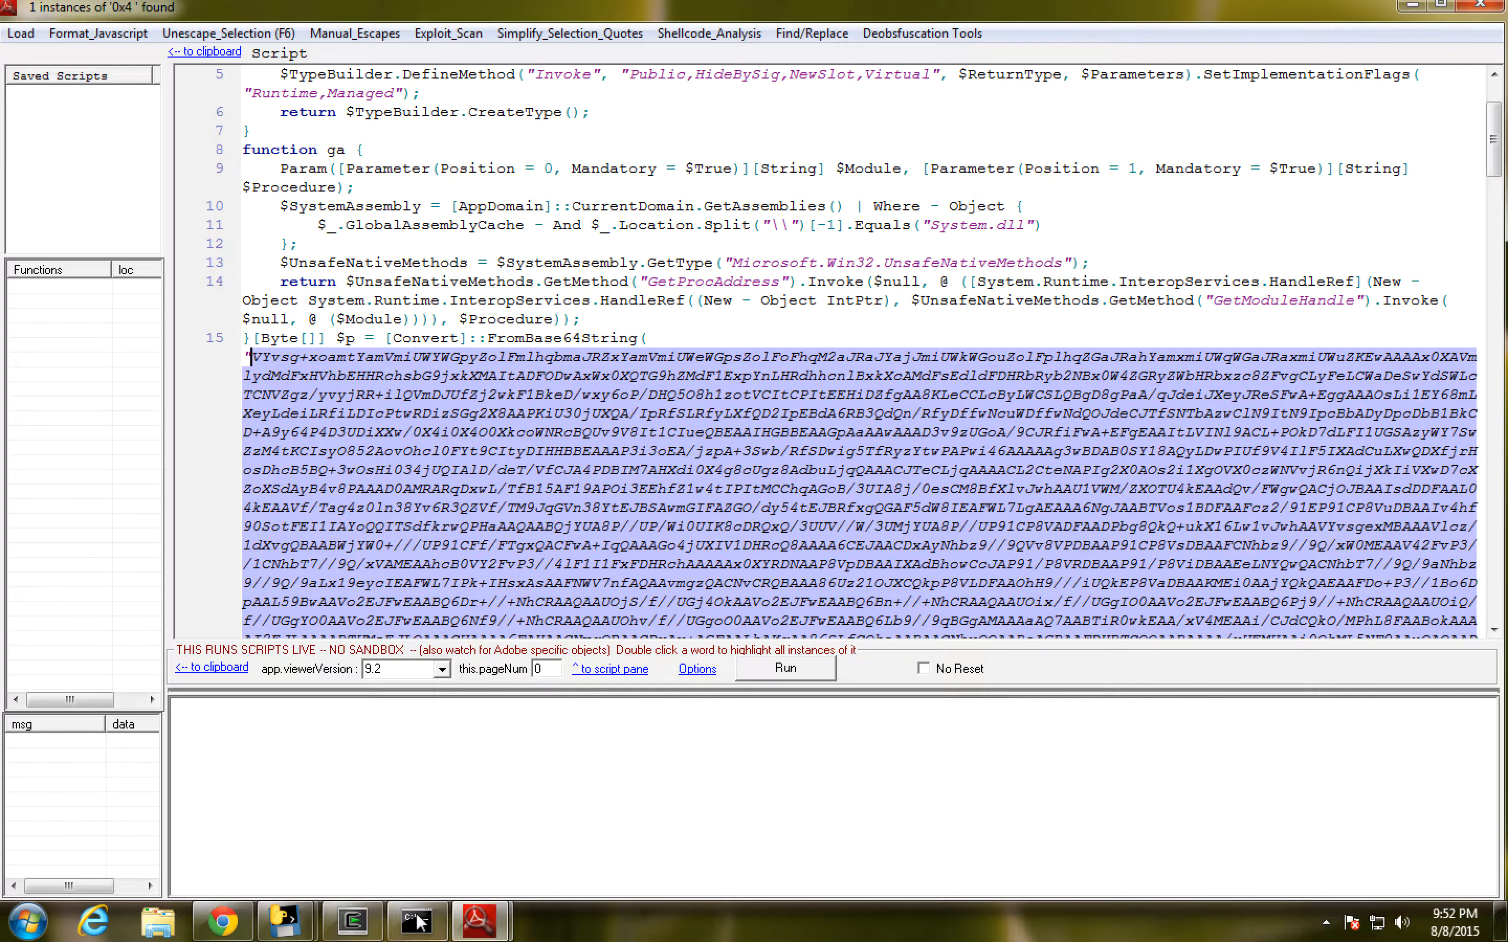
- Switch to the Cygwin terminal, create the file 2ndbase64 in vi with the copied Base64 block, and save it
click(347, 929)
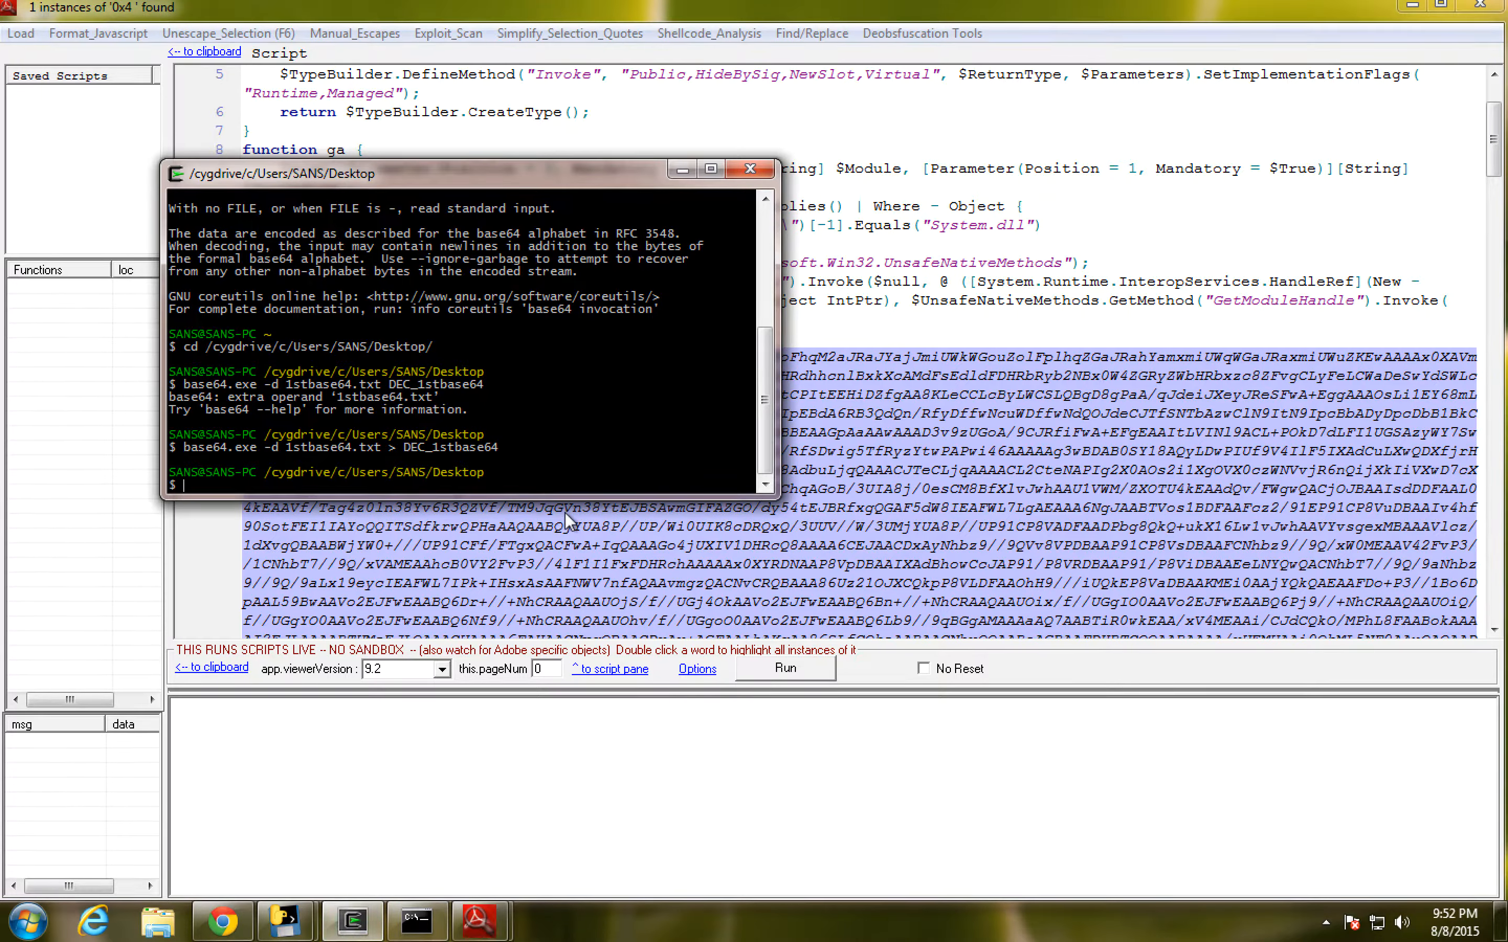
text(vi 2ndbase64)
key(Return)
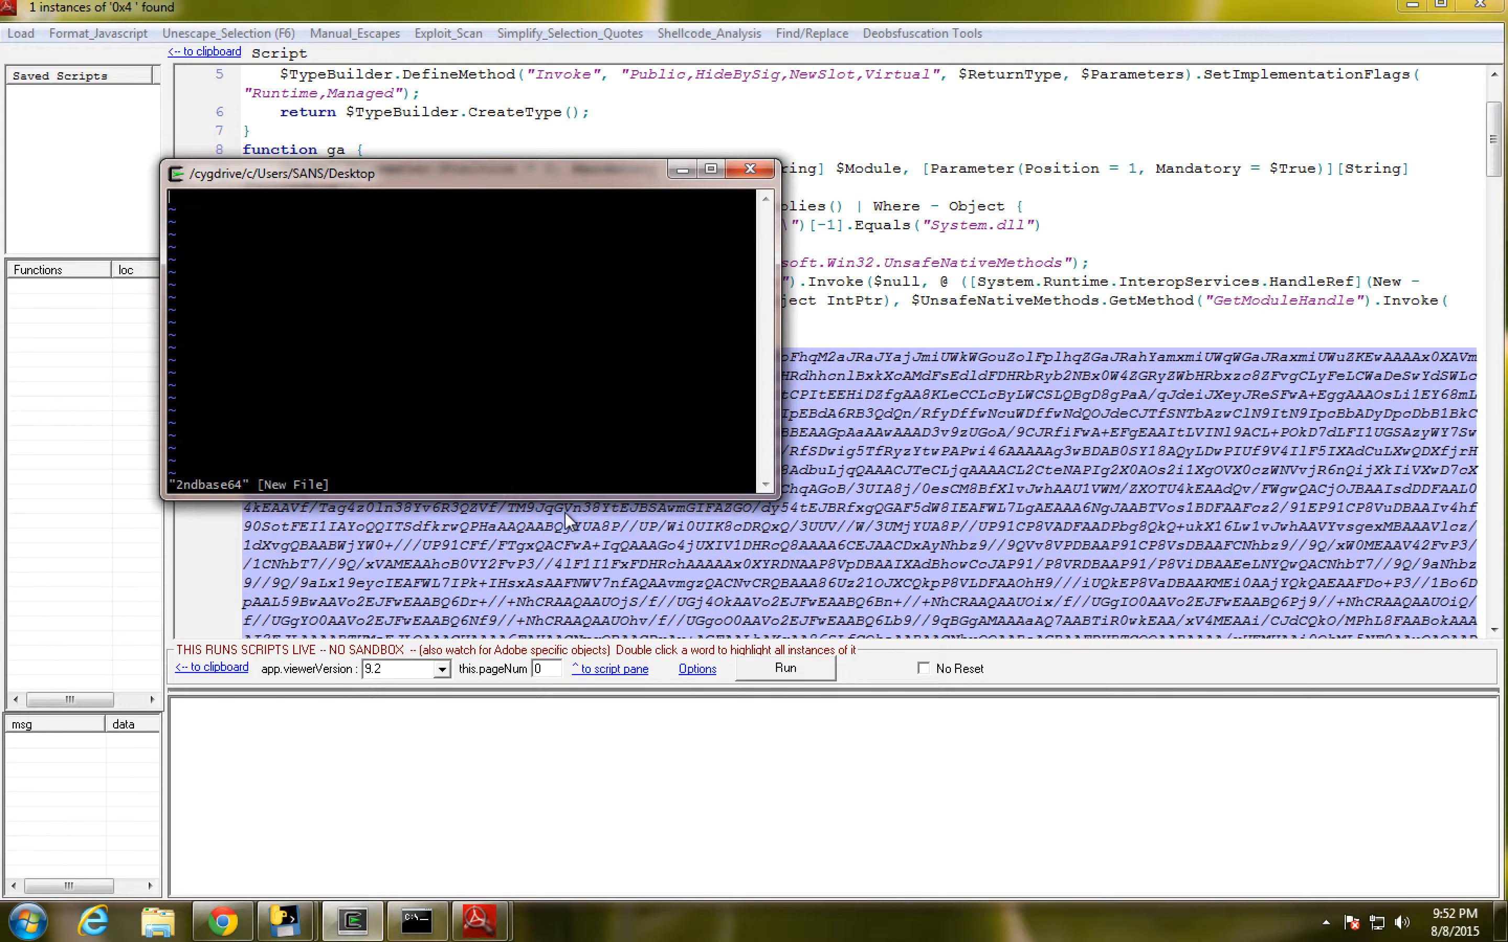
right_click(381, 290)
click(439, 349)
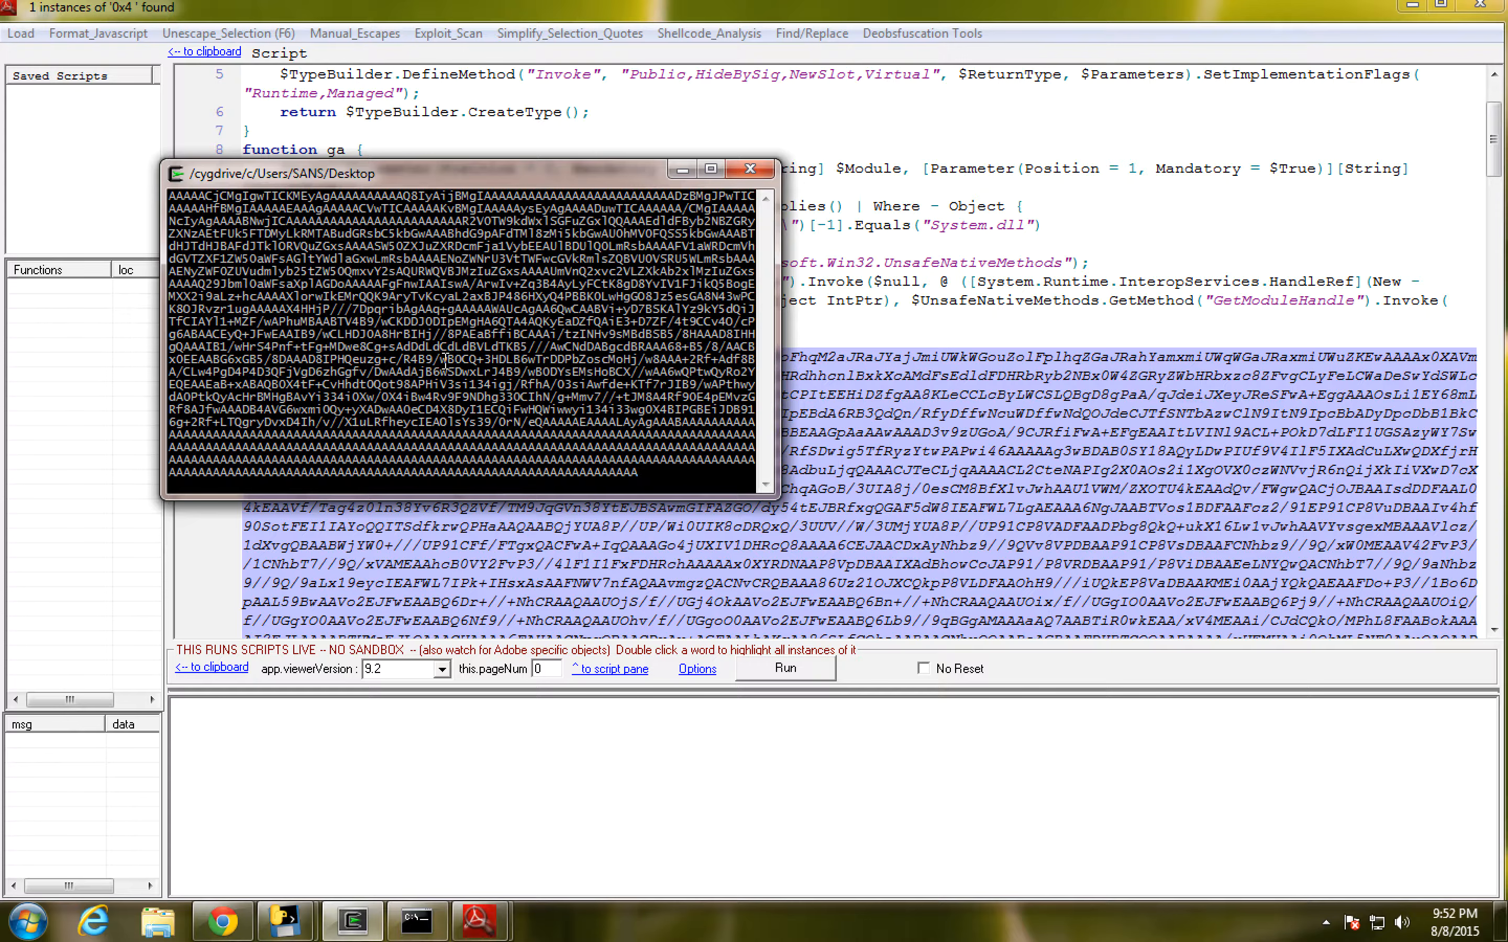
text(:wq)
key(Return)
- Decode 2ndbase64 with base64.exe -d, redirecting the output to DEC_2ndbase64
key(Up)
key(Up)
key(BackSpace)
key(BackSpace)
key(BackSpace)
key(BackSpace)
key(BackSpace)
key(BackSpace)
key(BackSpace)
key(BackSpace)
key(BackSpace)
key(BackSpace)
key(BackSpace)
key(BackSpace)
key(BackSpace)
key(BackSpace)
key(BackSpace)
key(BackSpace)
key(BackSpace)
key(BackSpace)
key(BackSpace)
key(BackSpace)
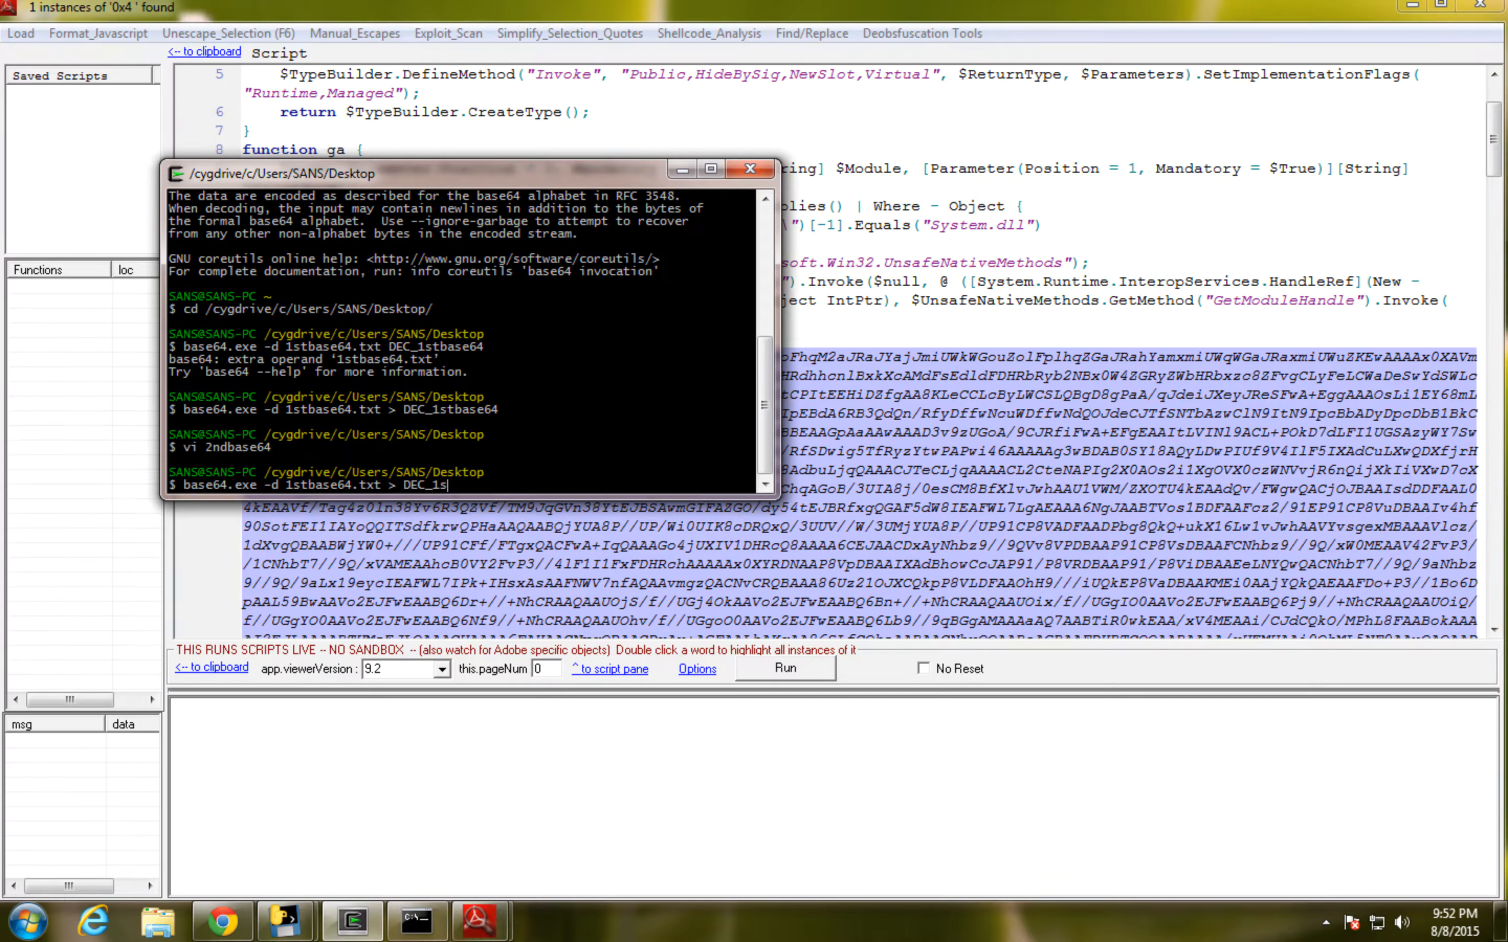
text(2ndbase64 > DEC_2ndbase64)
key(Return)
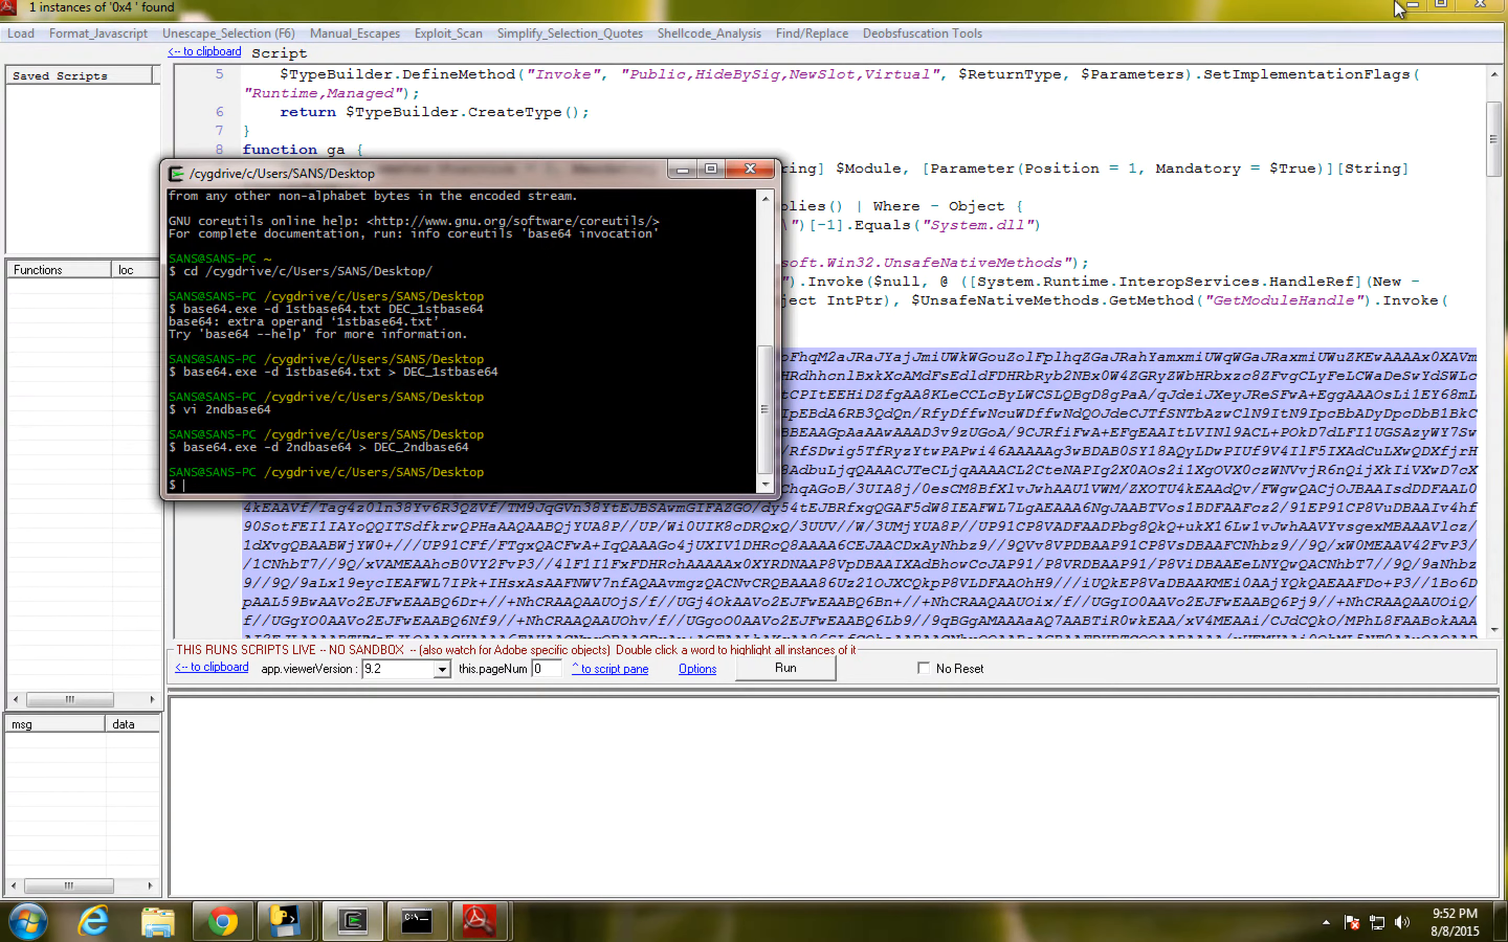
- Clear the script window off the desktop, move the other windows off the icons, and look up the 2ndbase64 file on VirusTotal
click(1411, 5)
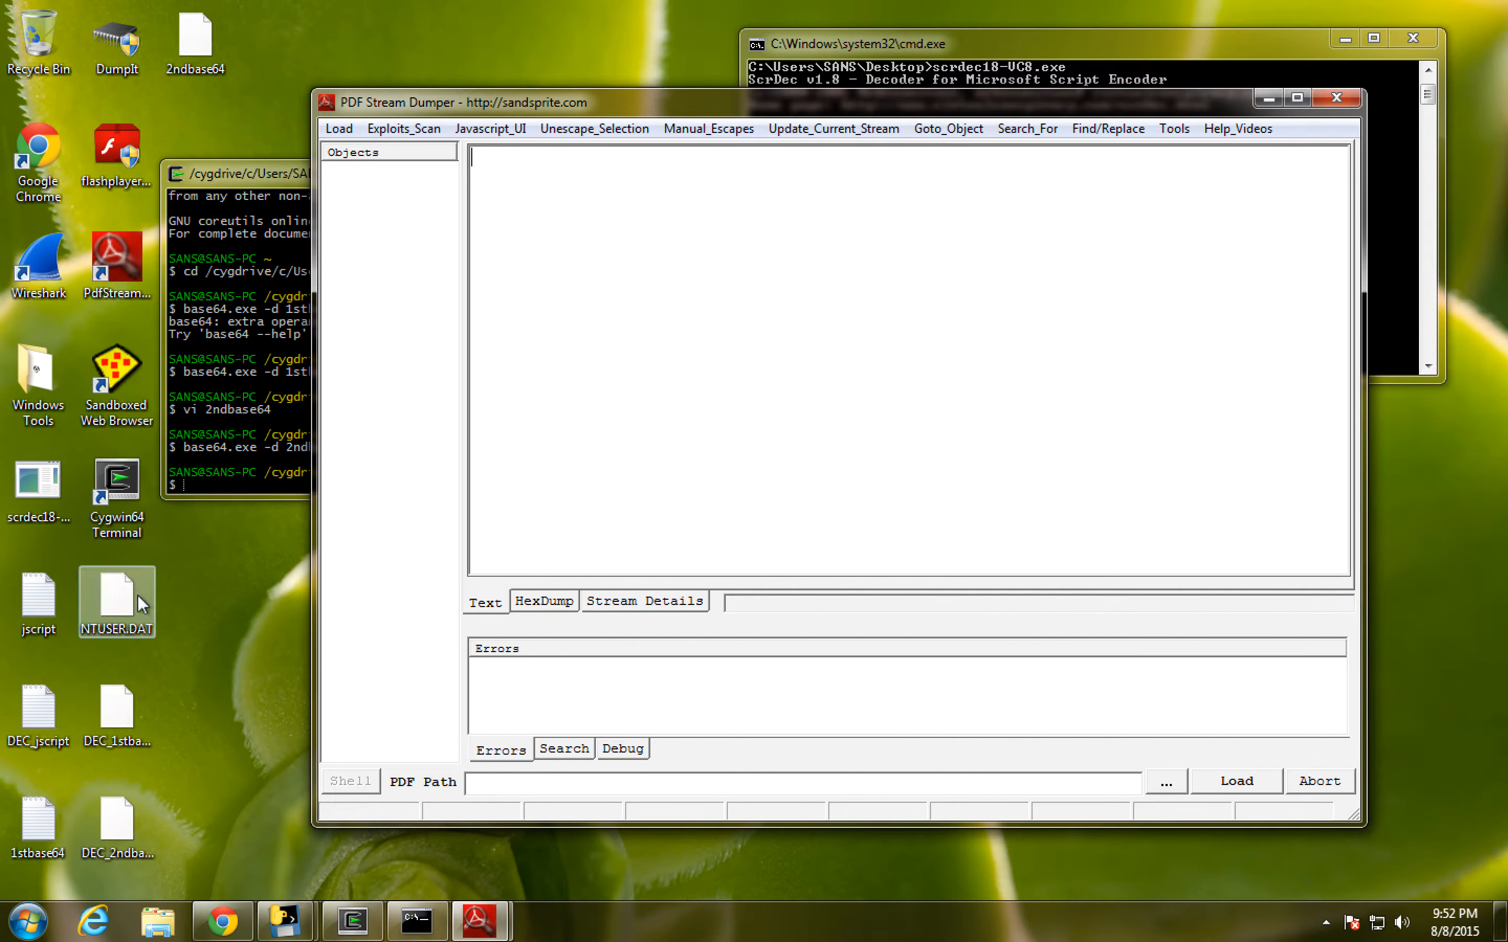
drag(446, 116, 673, 109)
drag(399, 173, 511, 184)
right_click(217, 42)
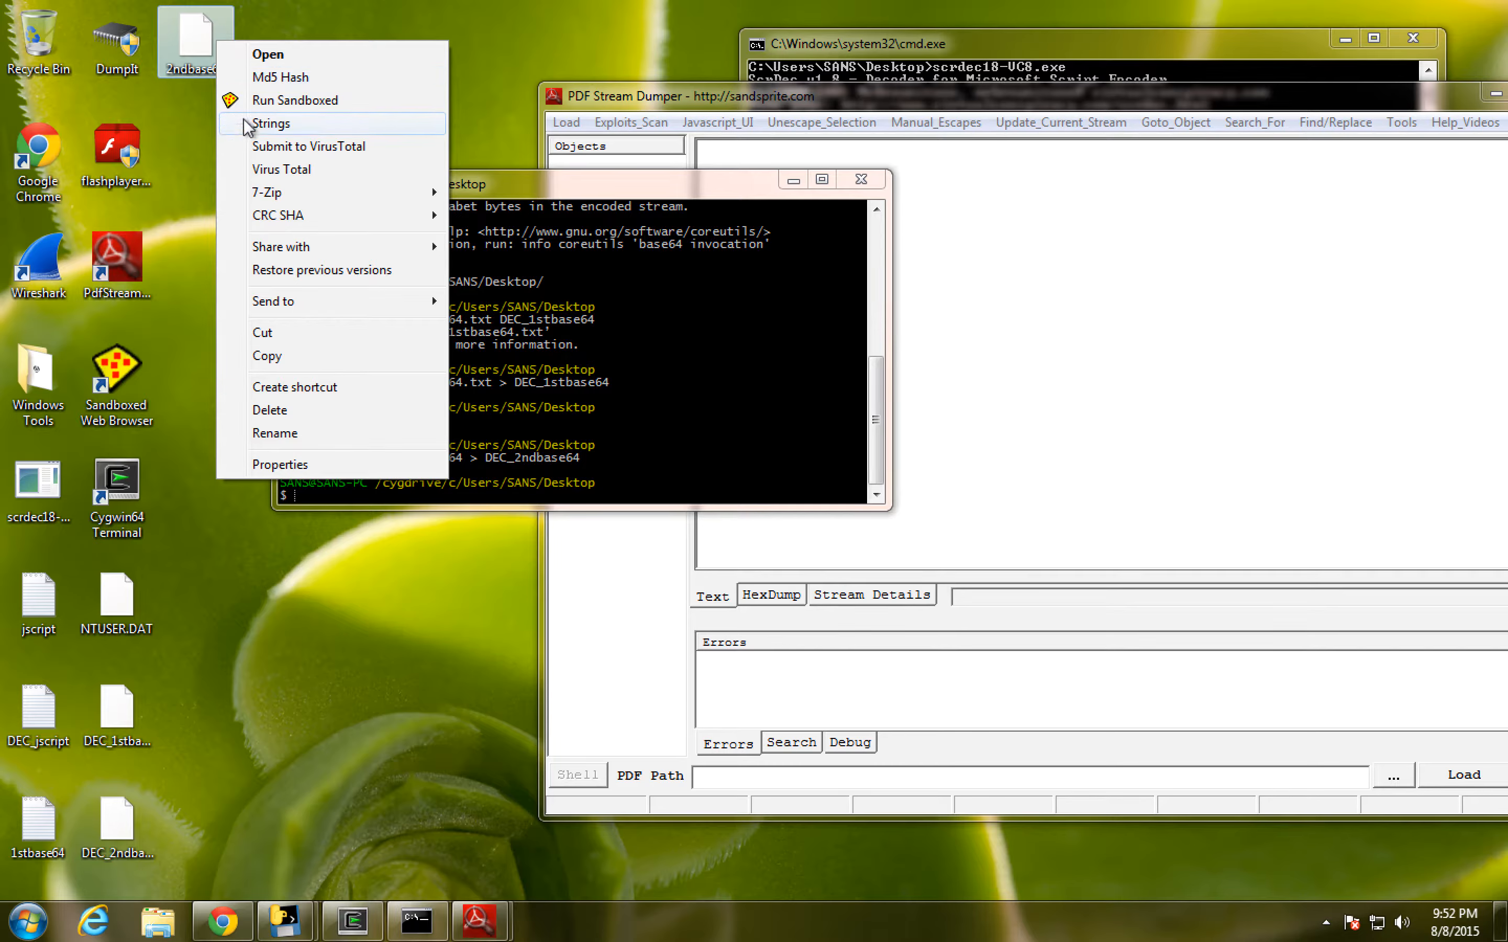
click(269, 168)
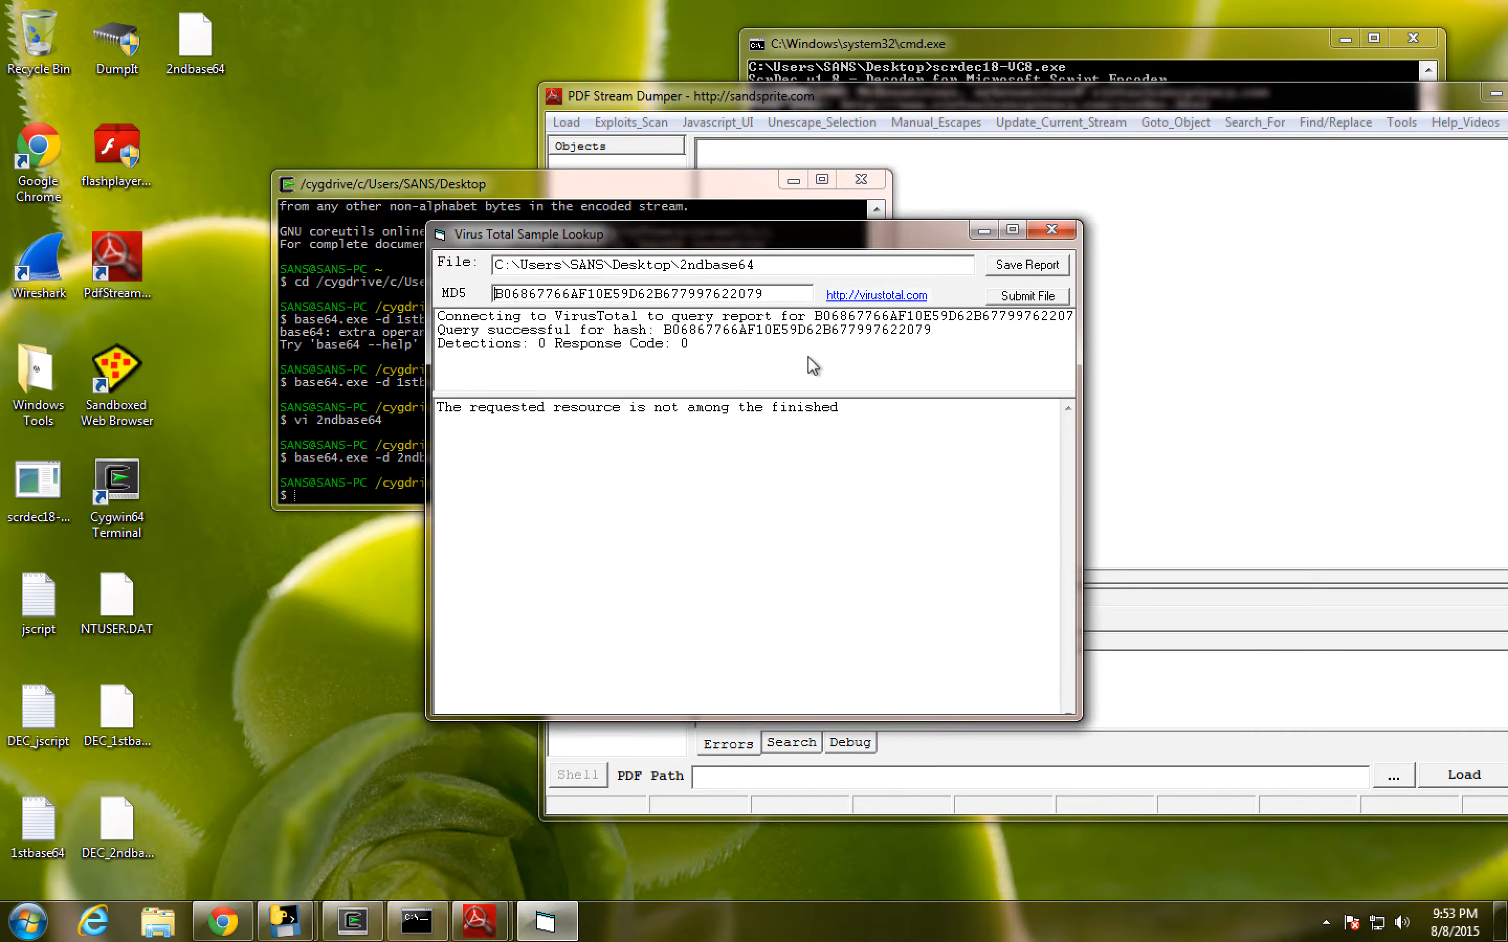
click(1050, 230)
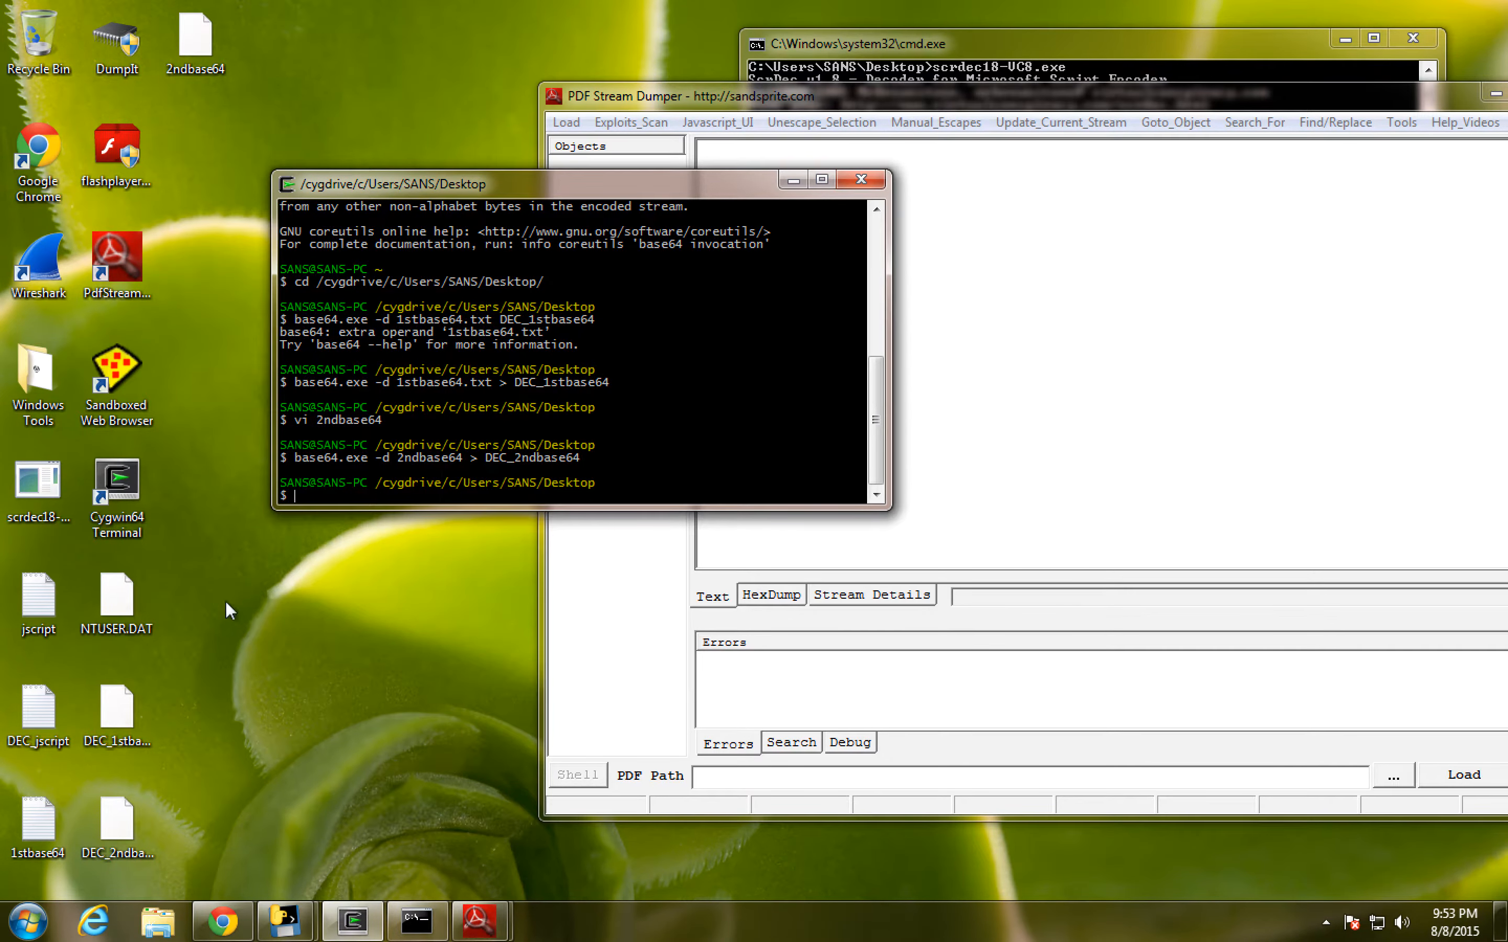
- Look up the decoded DEC_2ndbase64 file on VirusTotal and read its detection report
right_click(111, 833)
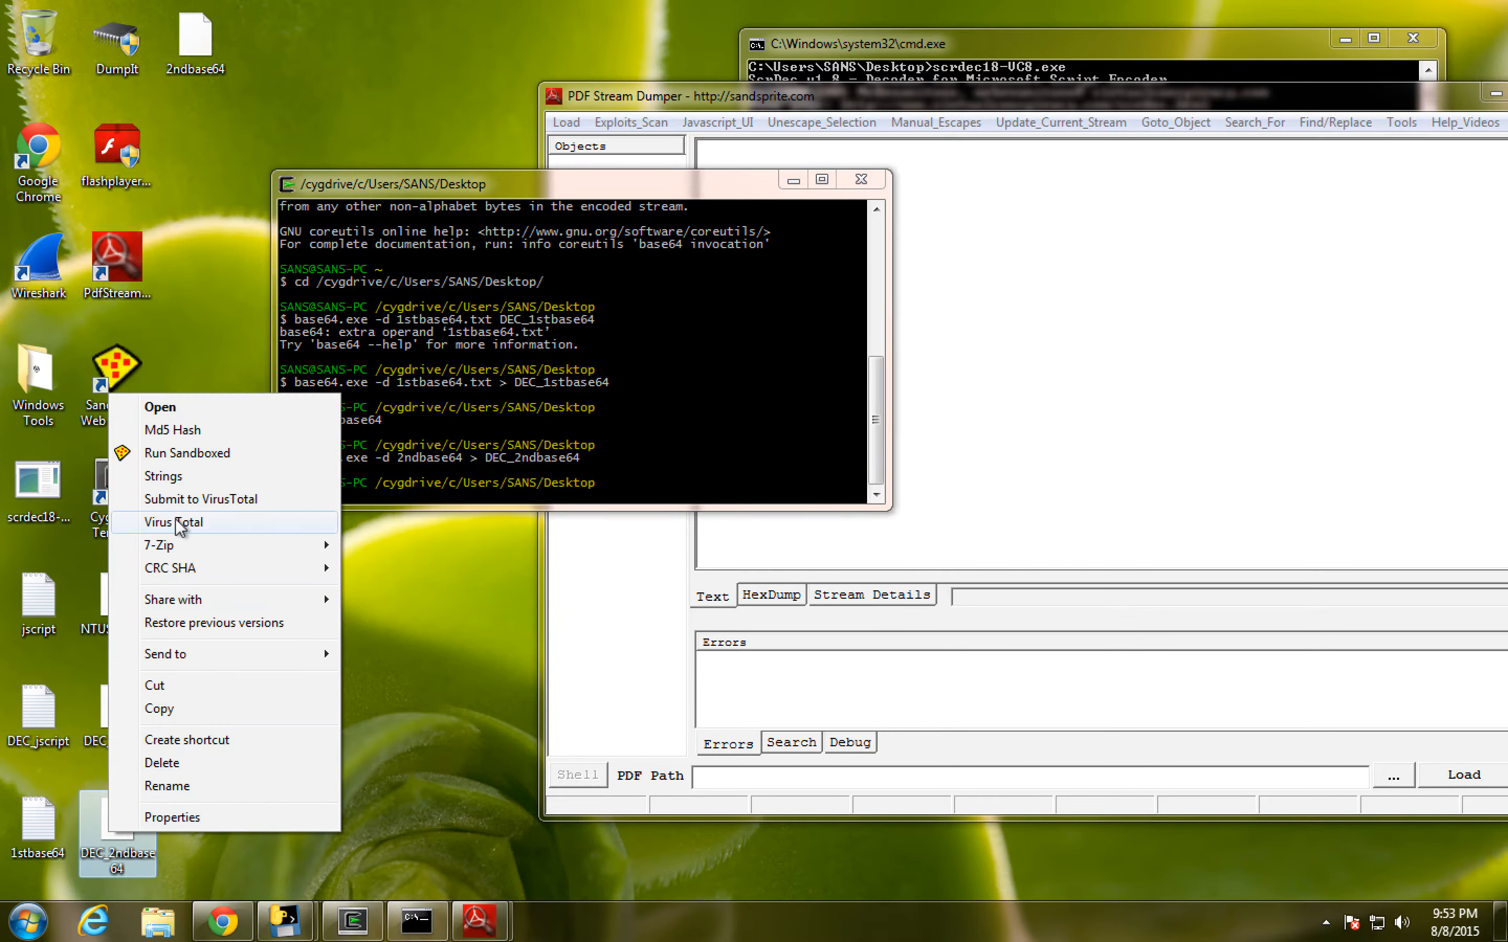
click(177, 522)
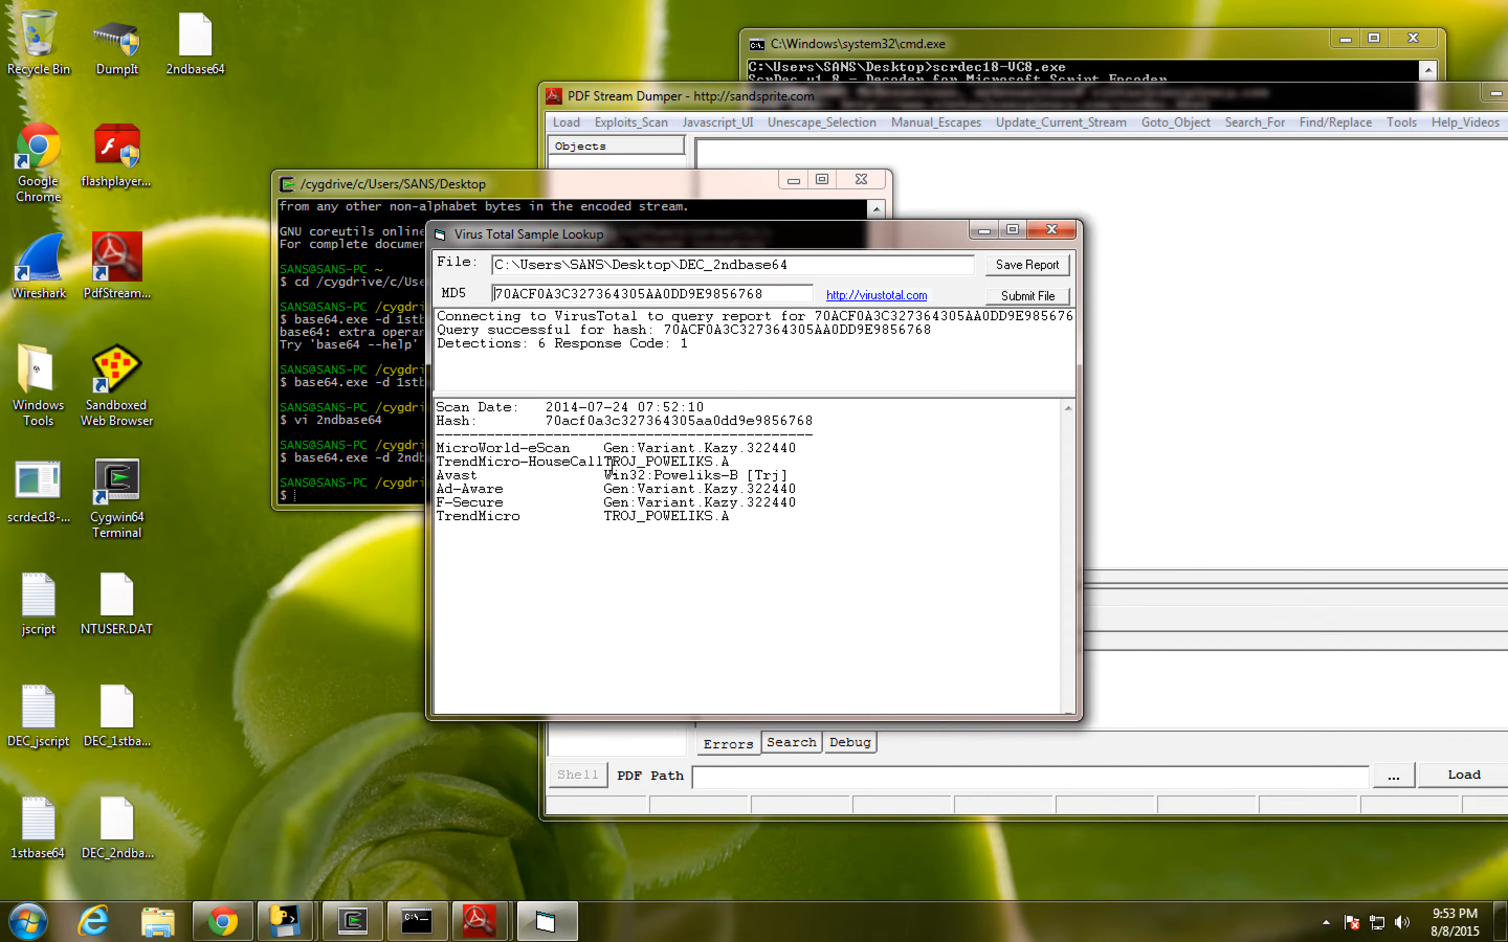
click(1052, 230)
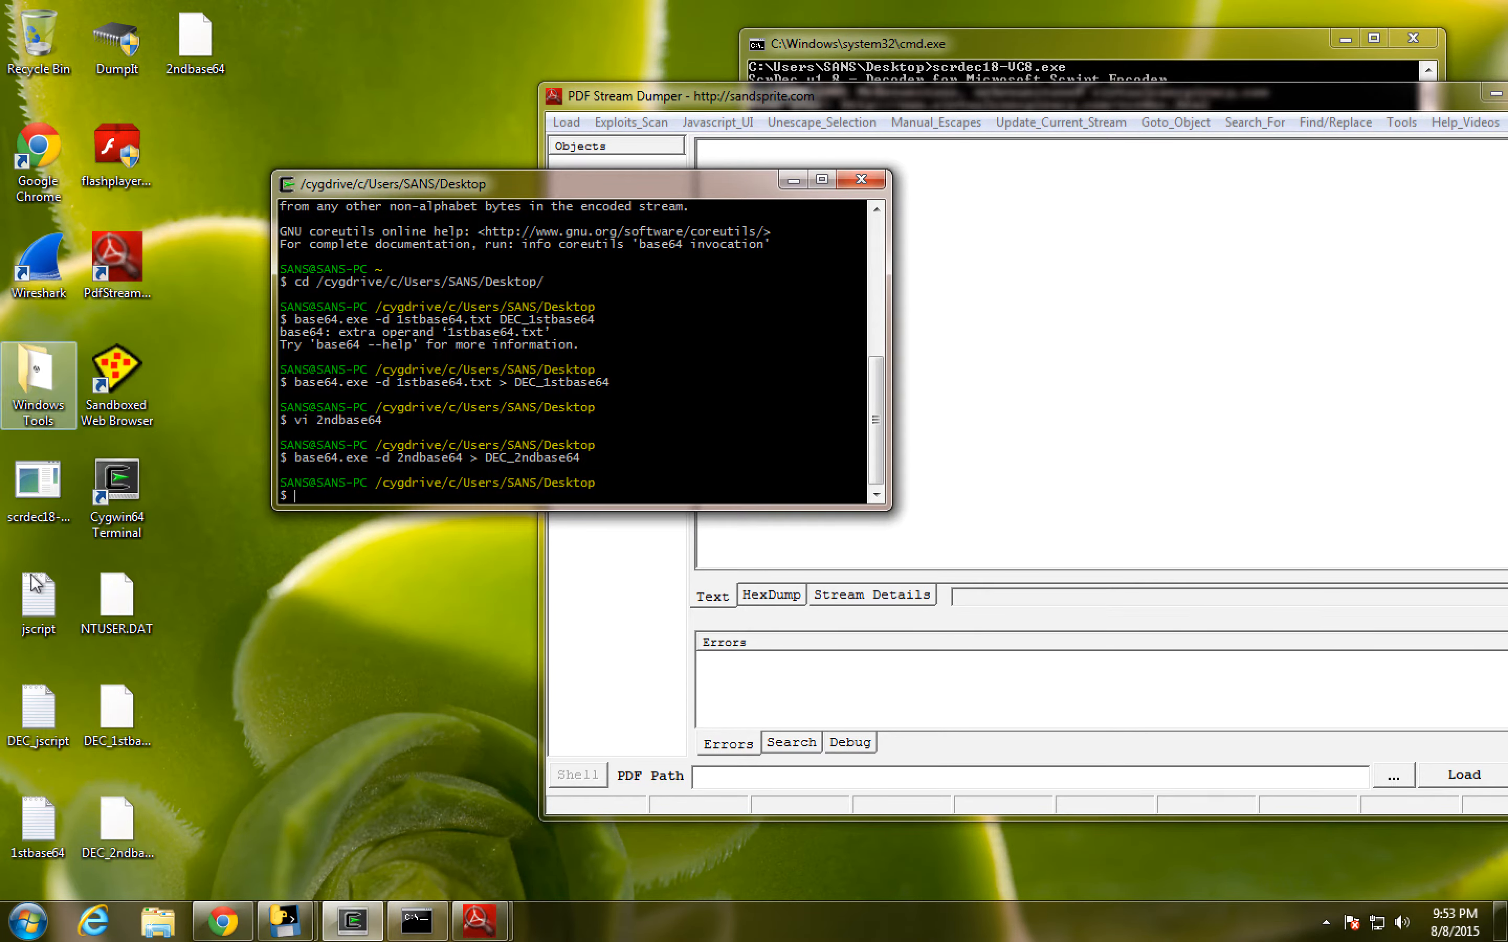
- Extract the strings from DEC_2ndbase64 and select the embedded IP address 178.89.159.34
right_click(119, 834)
click(226, 478)
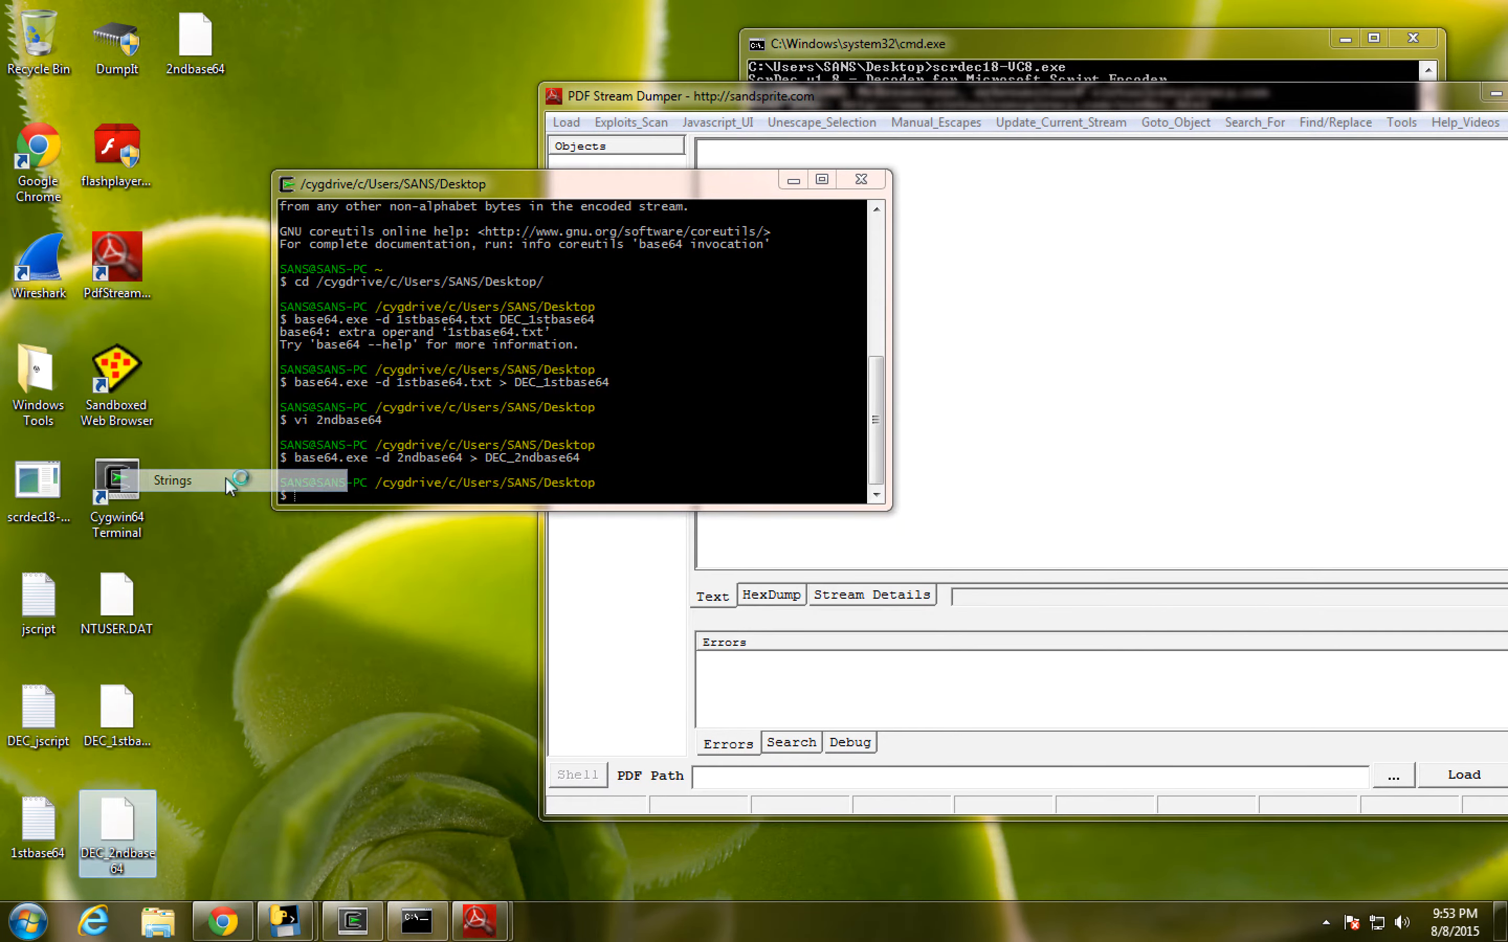
scroll(443, 506, down, 3)
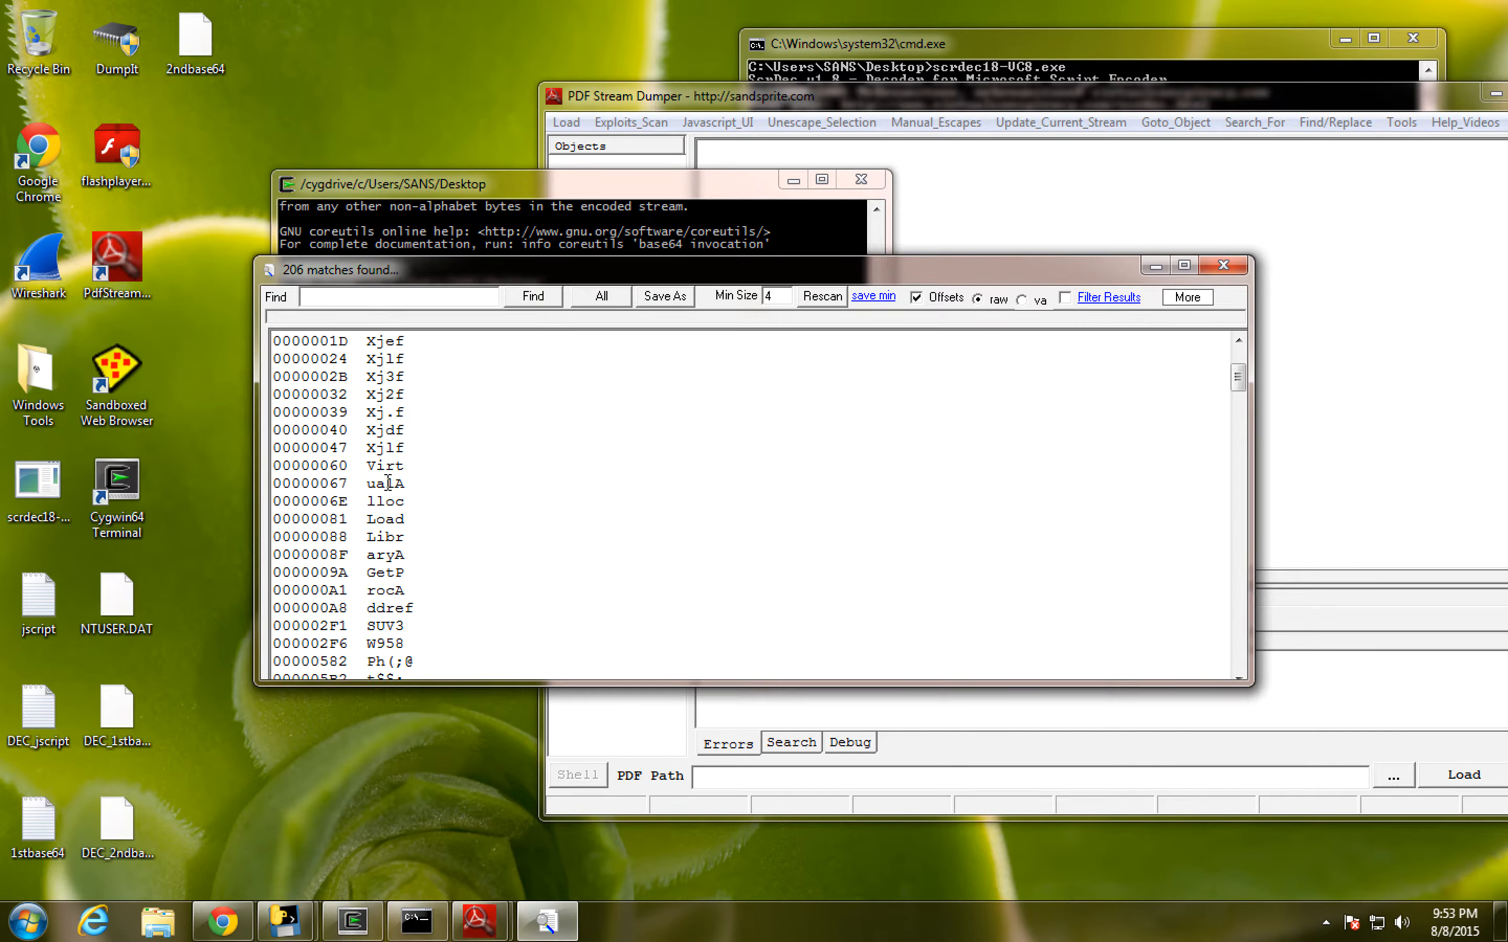
scroll(400, 529, down, 10)
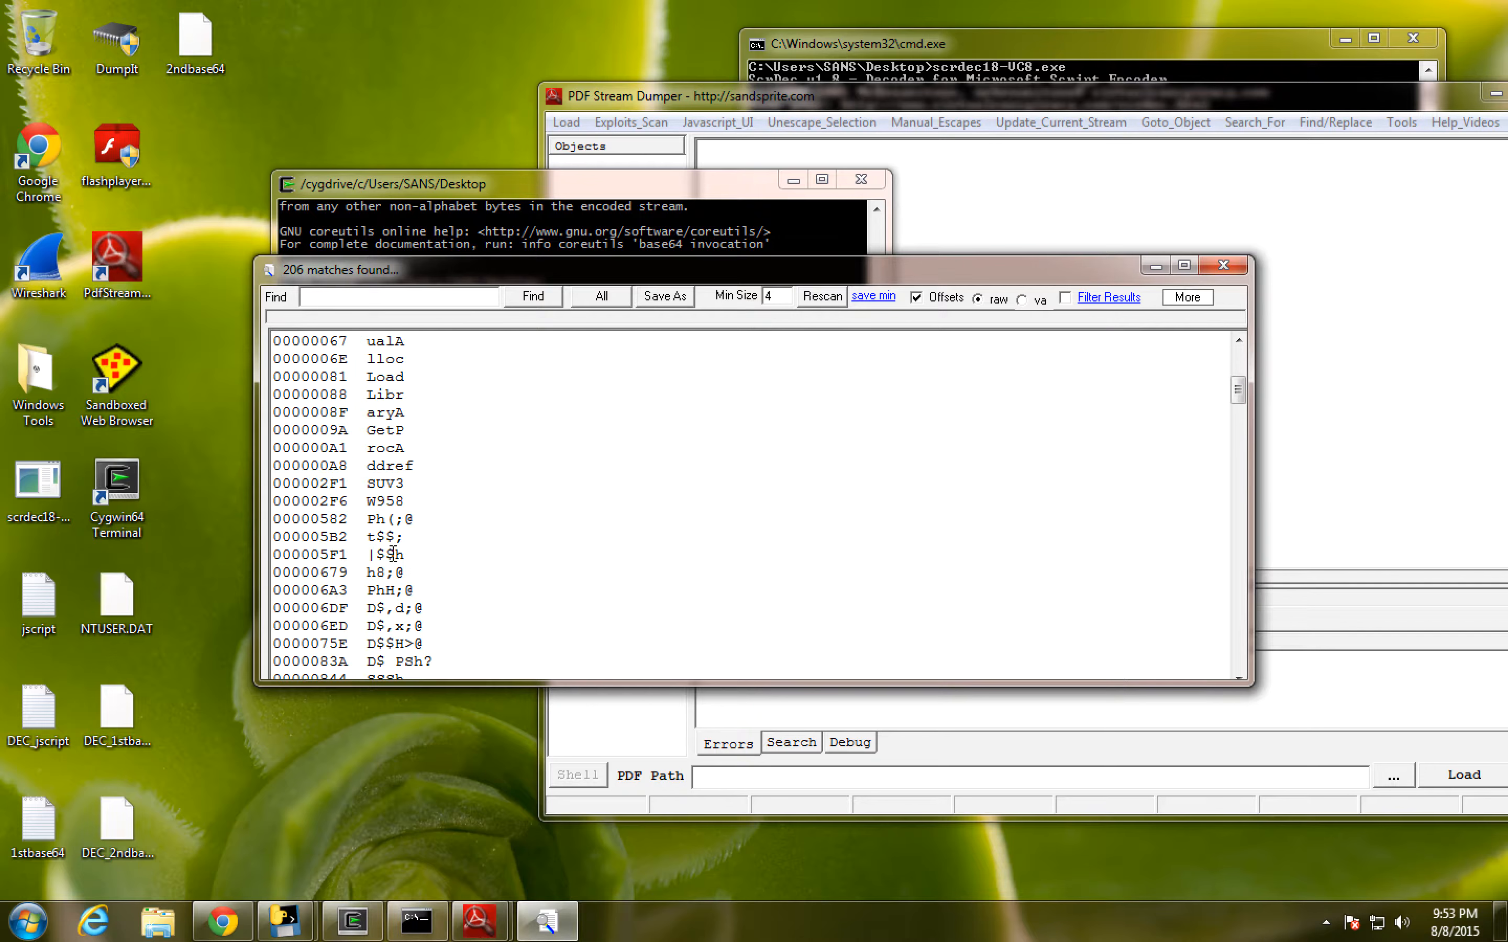
scroll(391, 551, down, 6)
drag(451, 540, 573, 547)
key(ctrl+c)
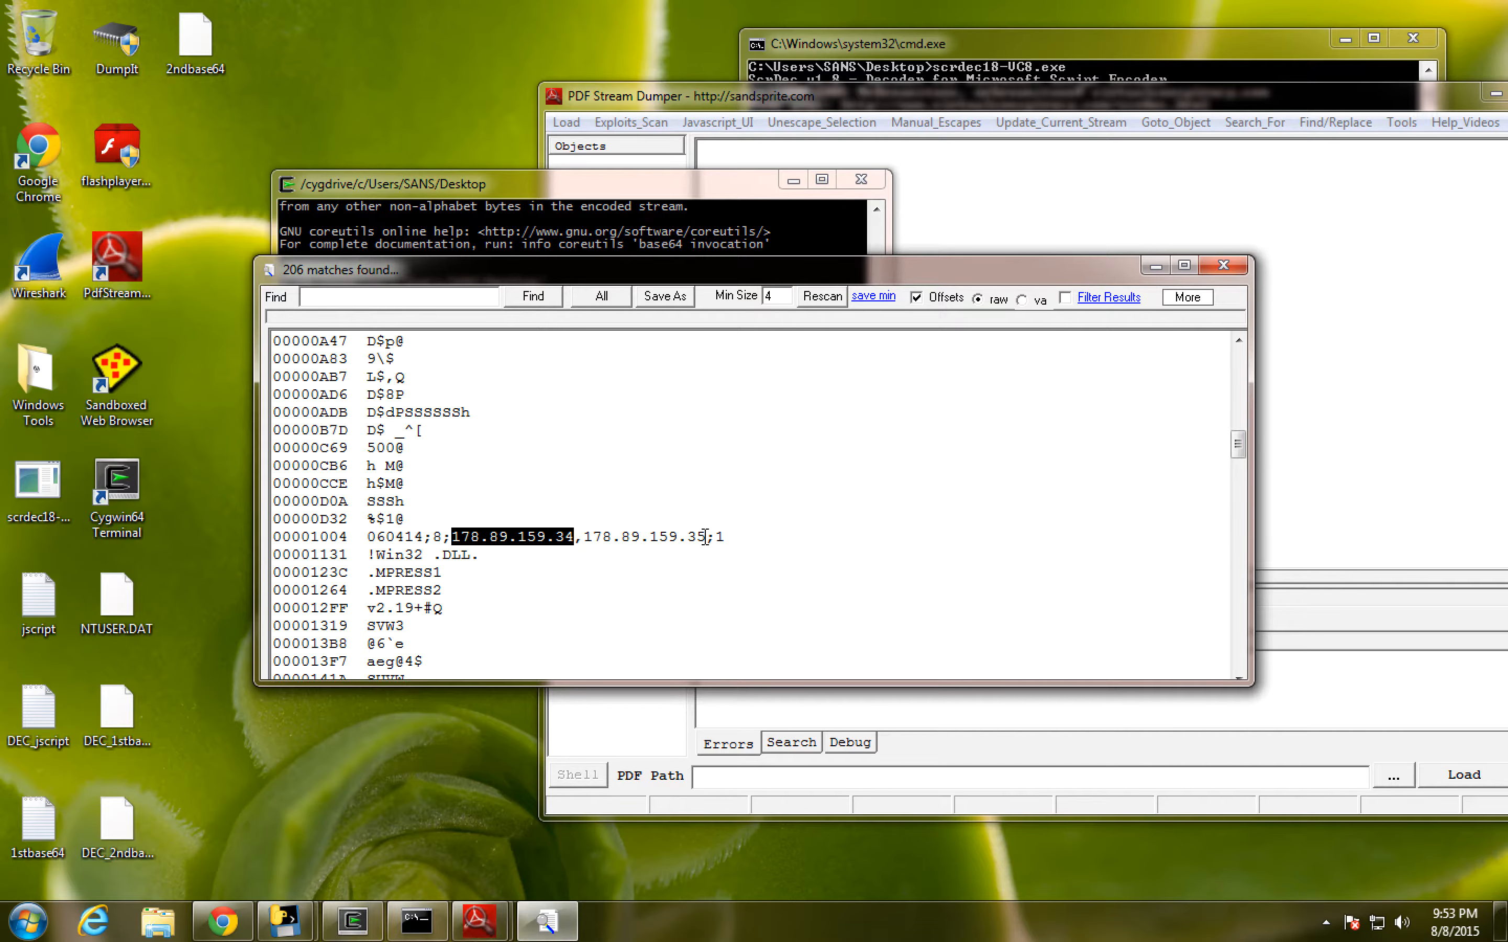
- Switch to Chrome, search Google for "178.89.159.34, malware", and return to the extracted strings after reading the results
click(225, 921)
scroll(528, 269, down, 10)
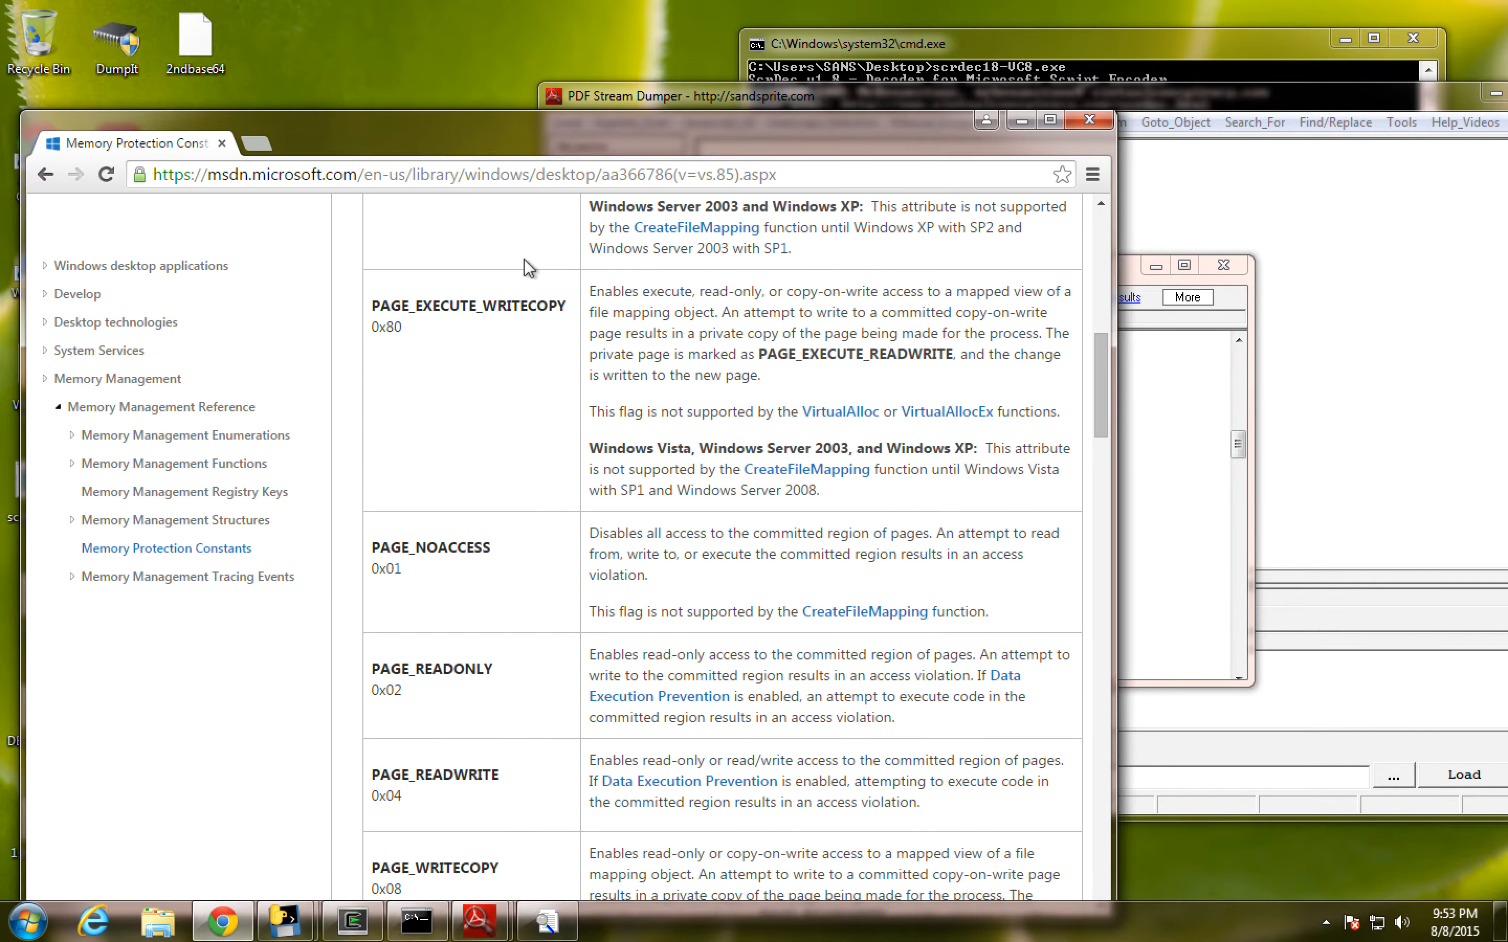
scroll(318, 305, down, 8)
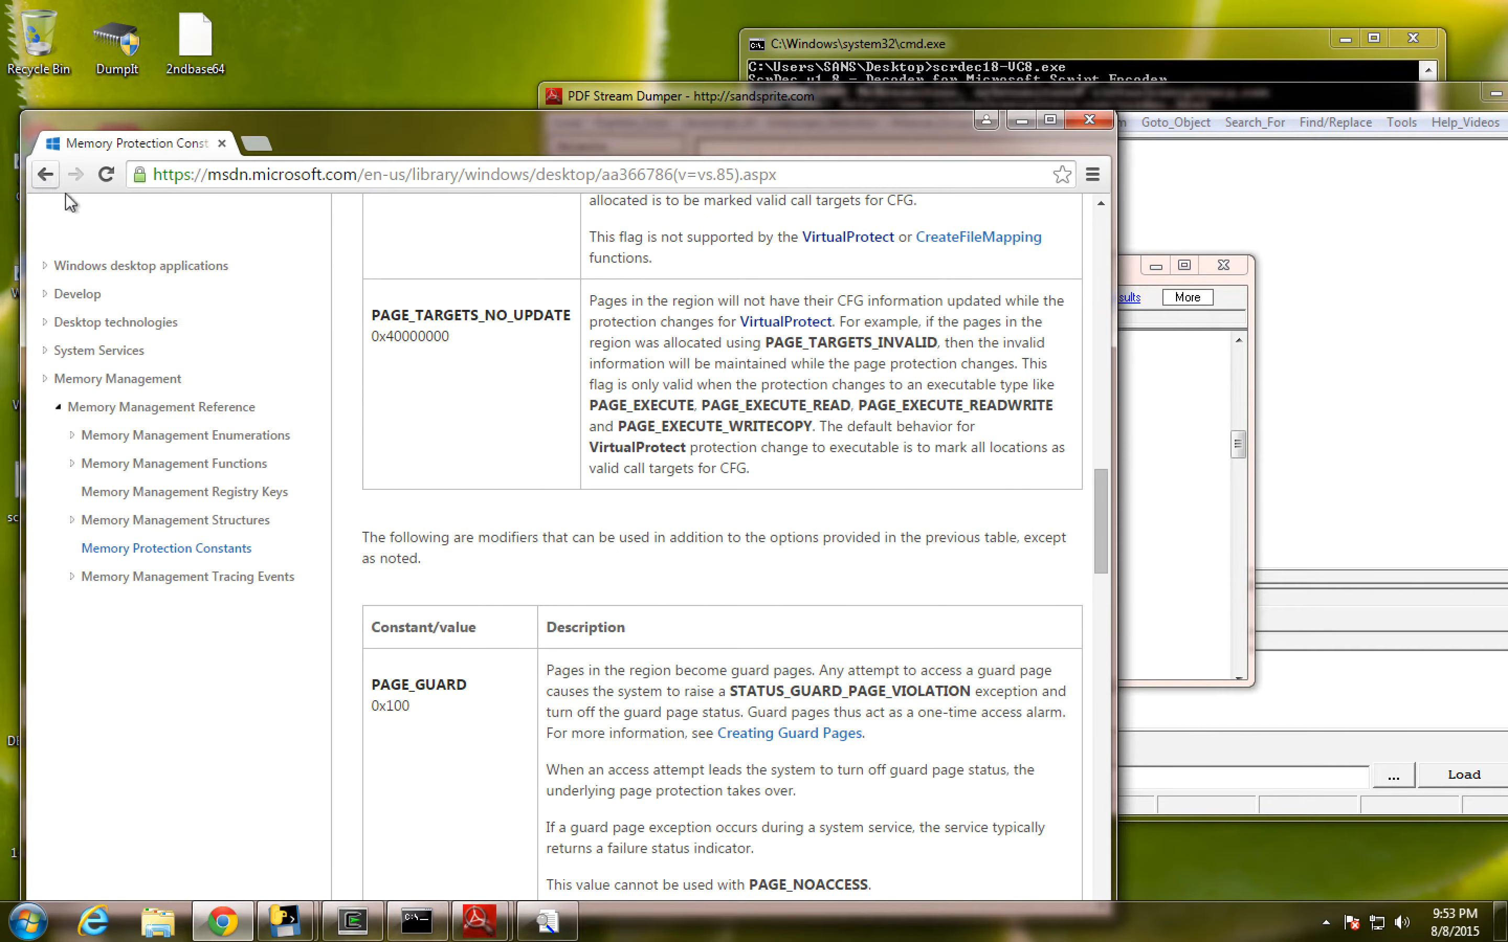
click(340, 170)
key(ctrl+v)
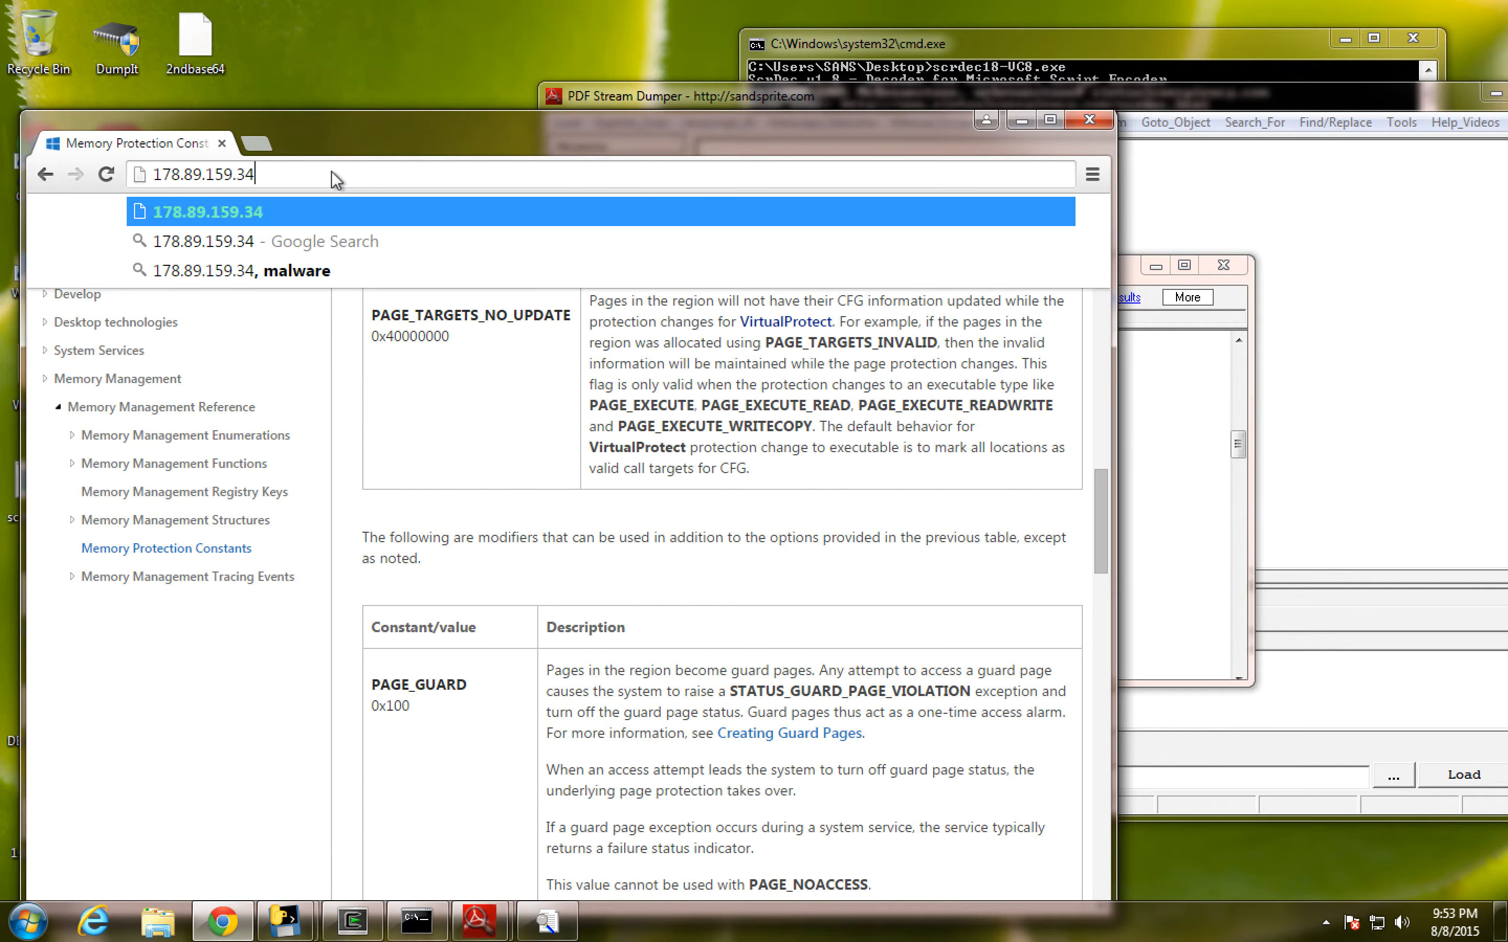
text(, )
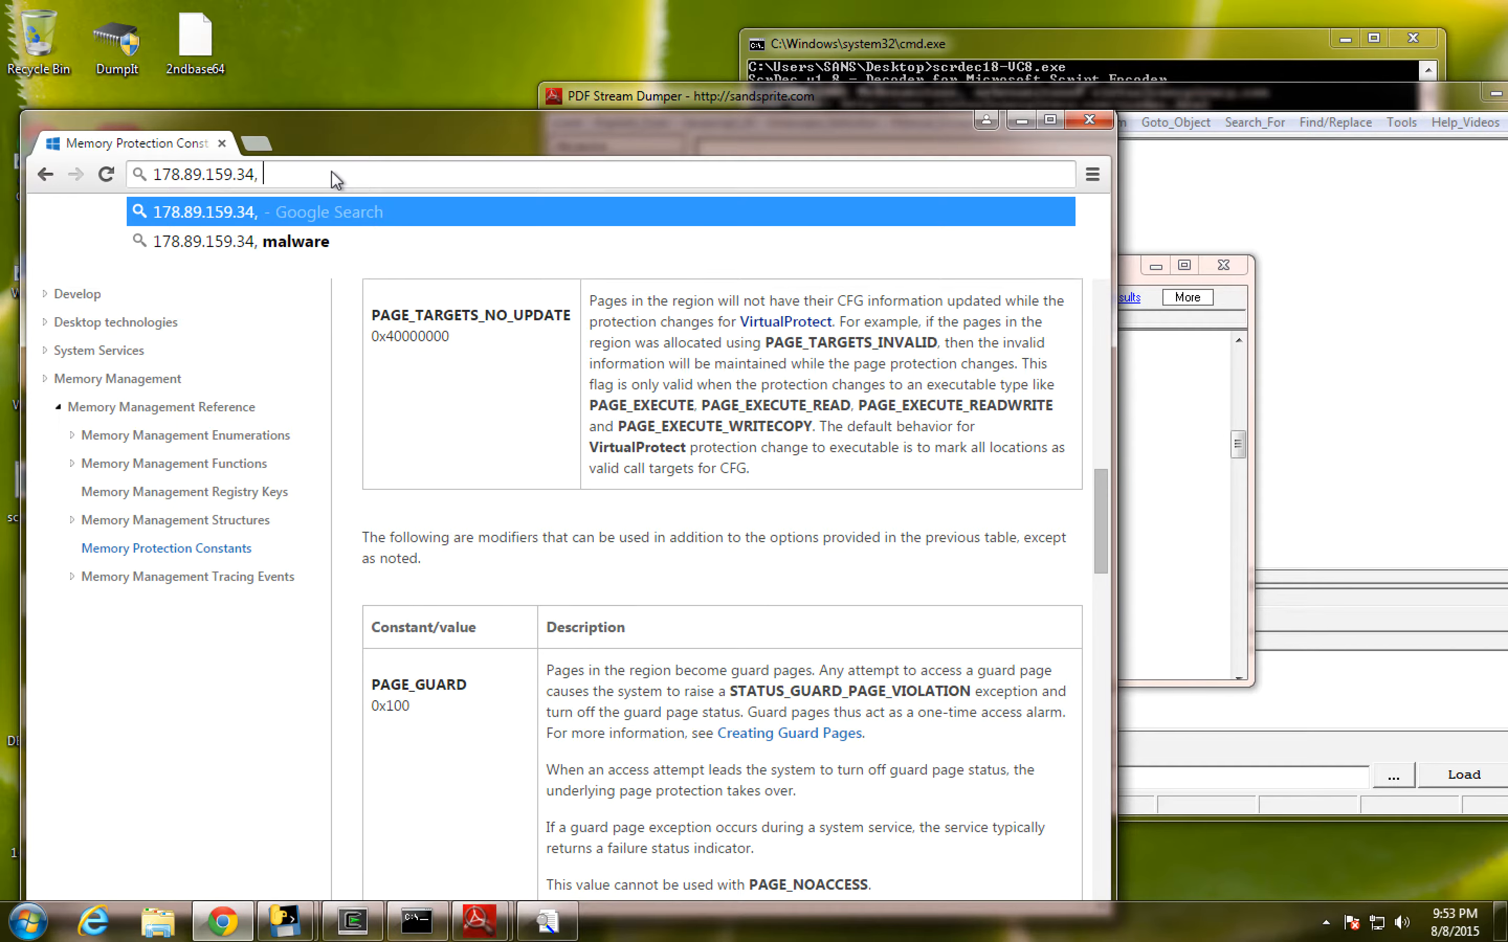
text(malware)
key(Return)
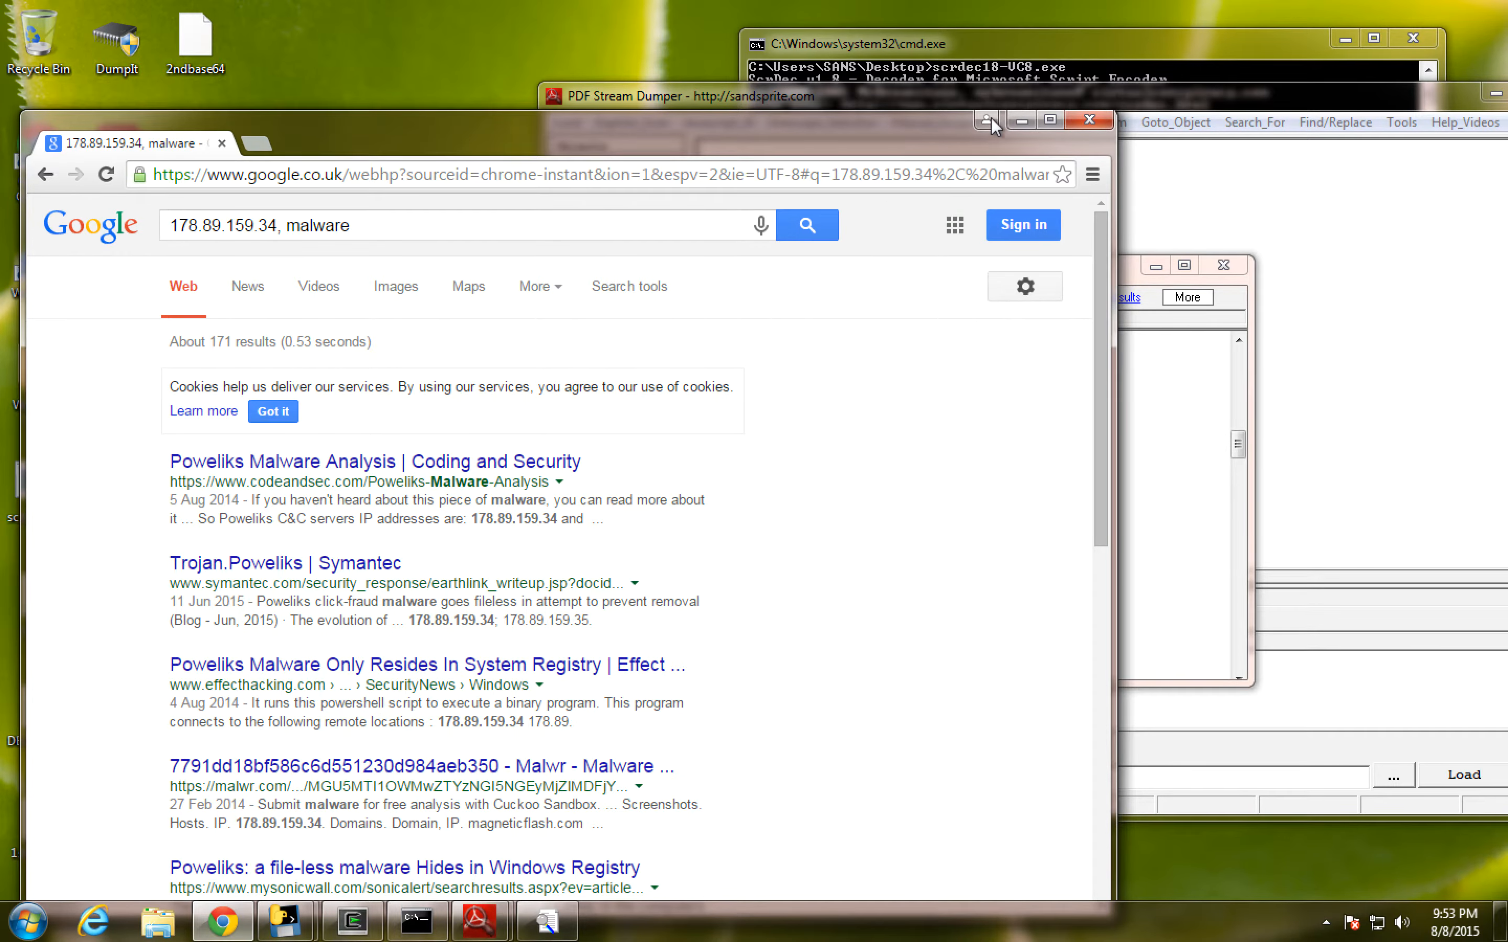
click(1022, 120)
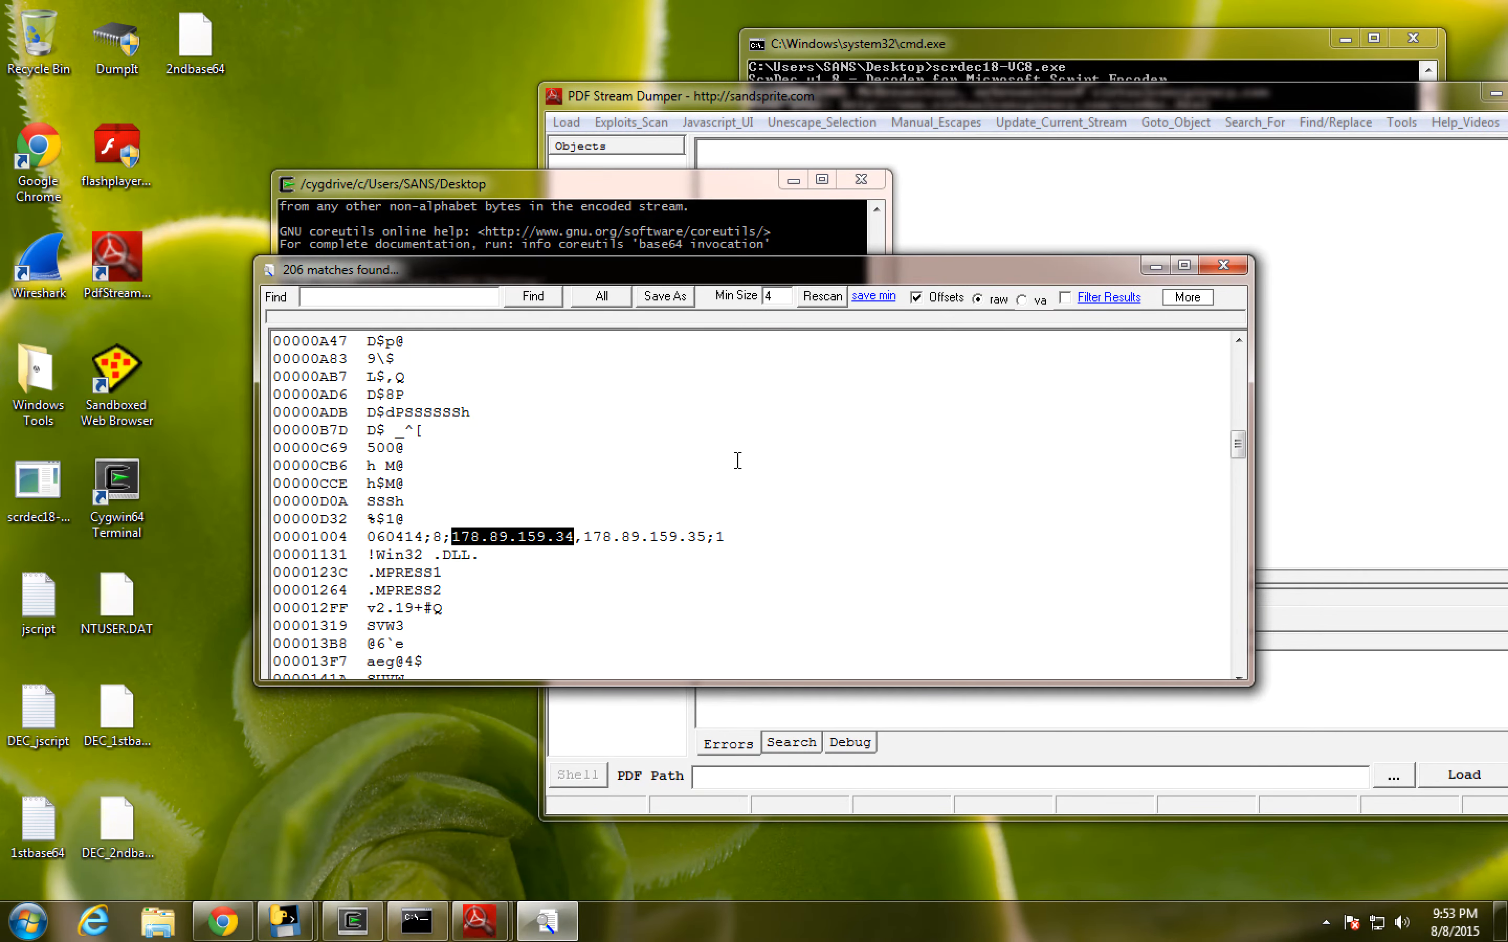
- Examine the strings that follow the IP addresses, marking the POST and "%s %s HTTP/1.0" request template lines
click(709, 538)
scroll(707, 534, down, 2)
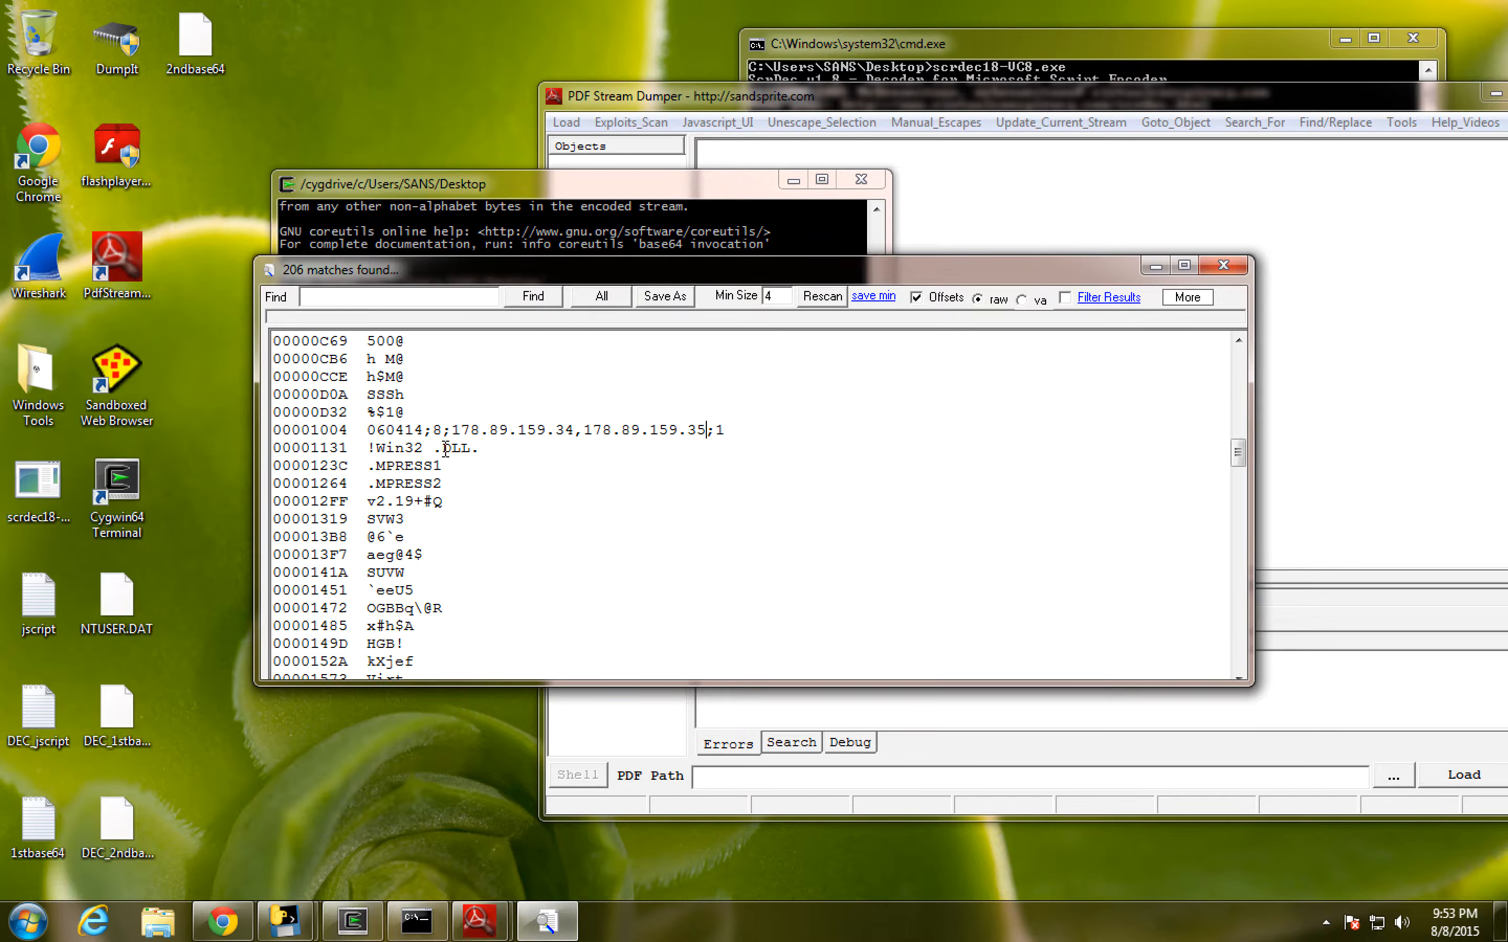
scroll(415, 477, down, 4)
scroll(415, 477, down, 15)
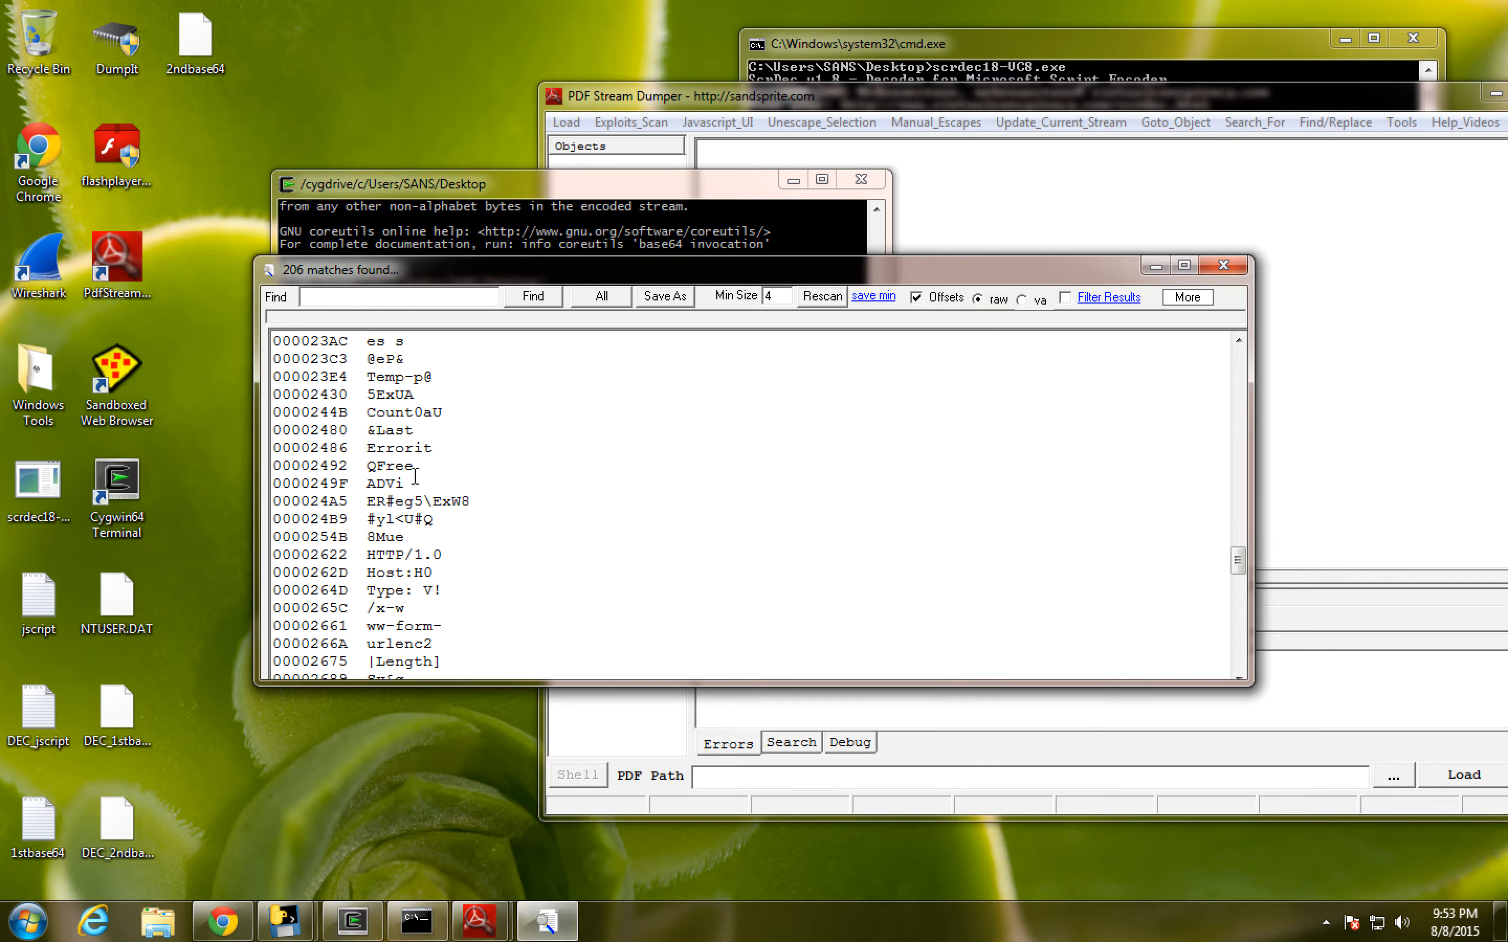
scroll(415, 474, down, 13)
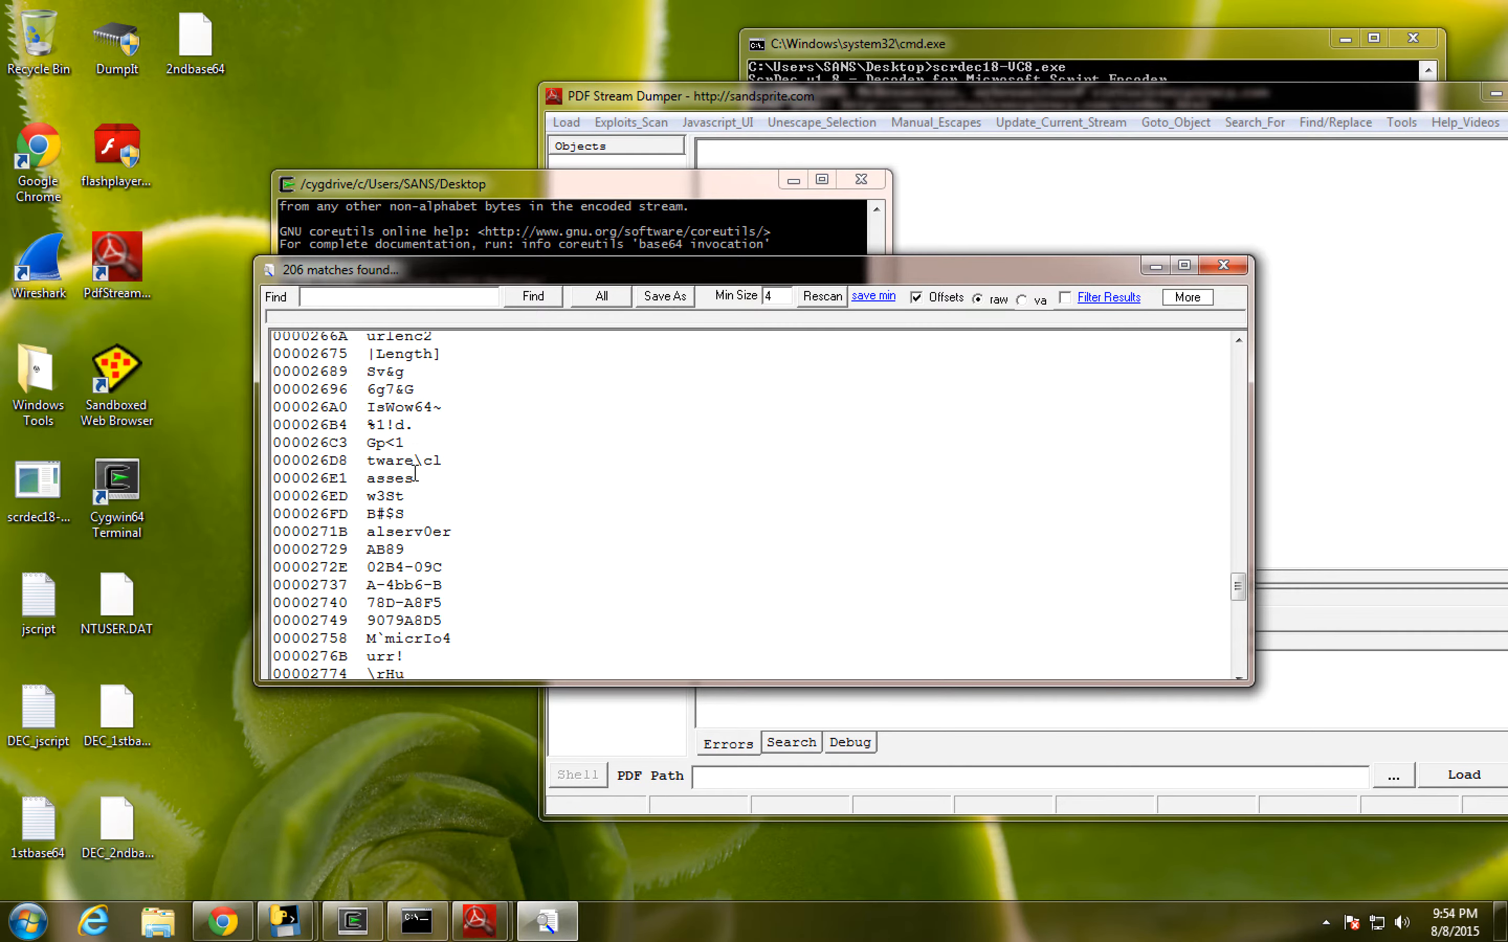
scroll(415, 473, down, 2)
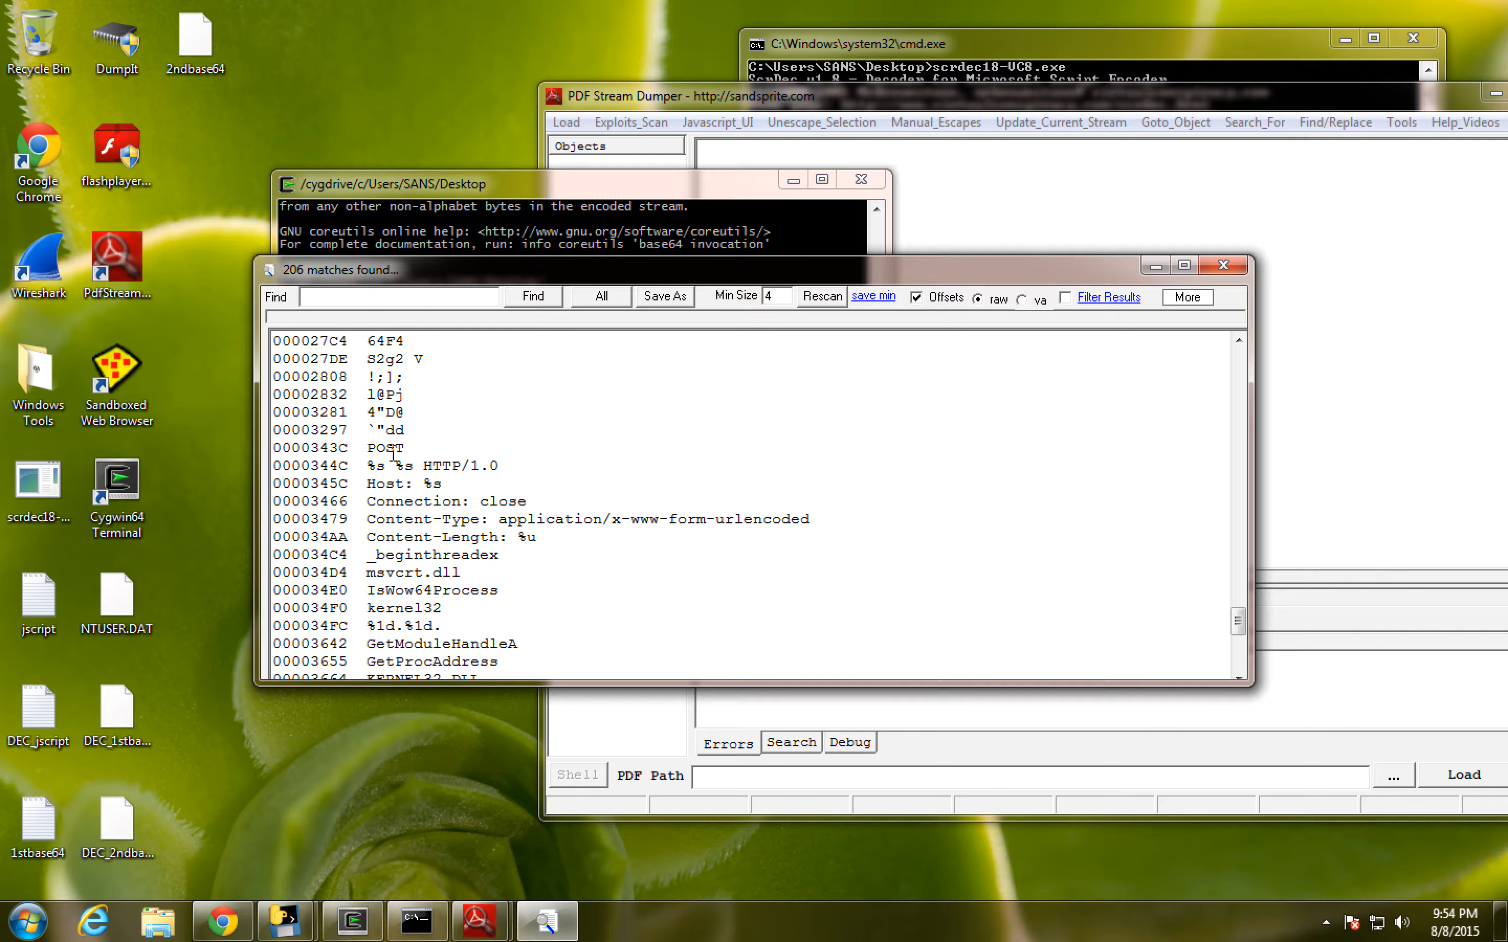
drag(367, 448, 381, 461)
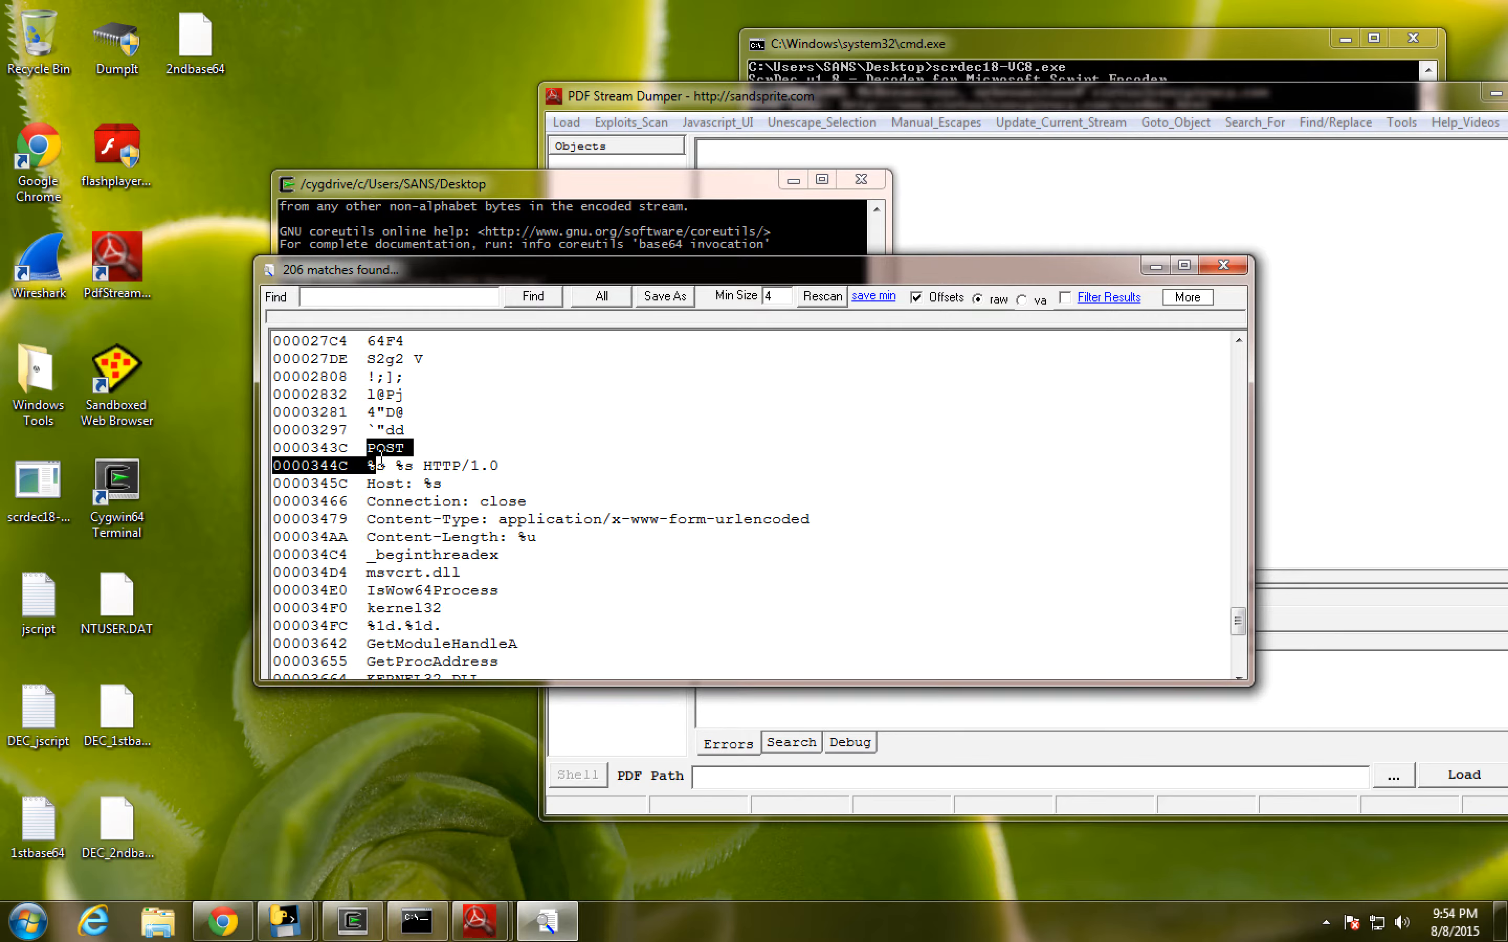
click(430, 503)
drag(371, 469, 383, 474)
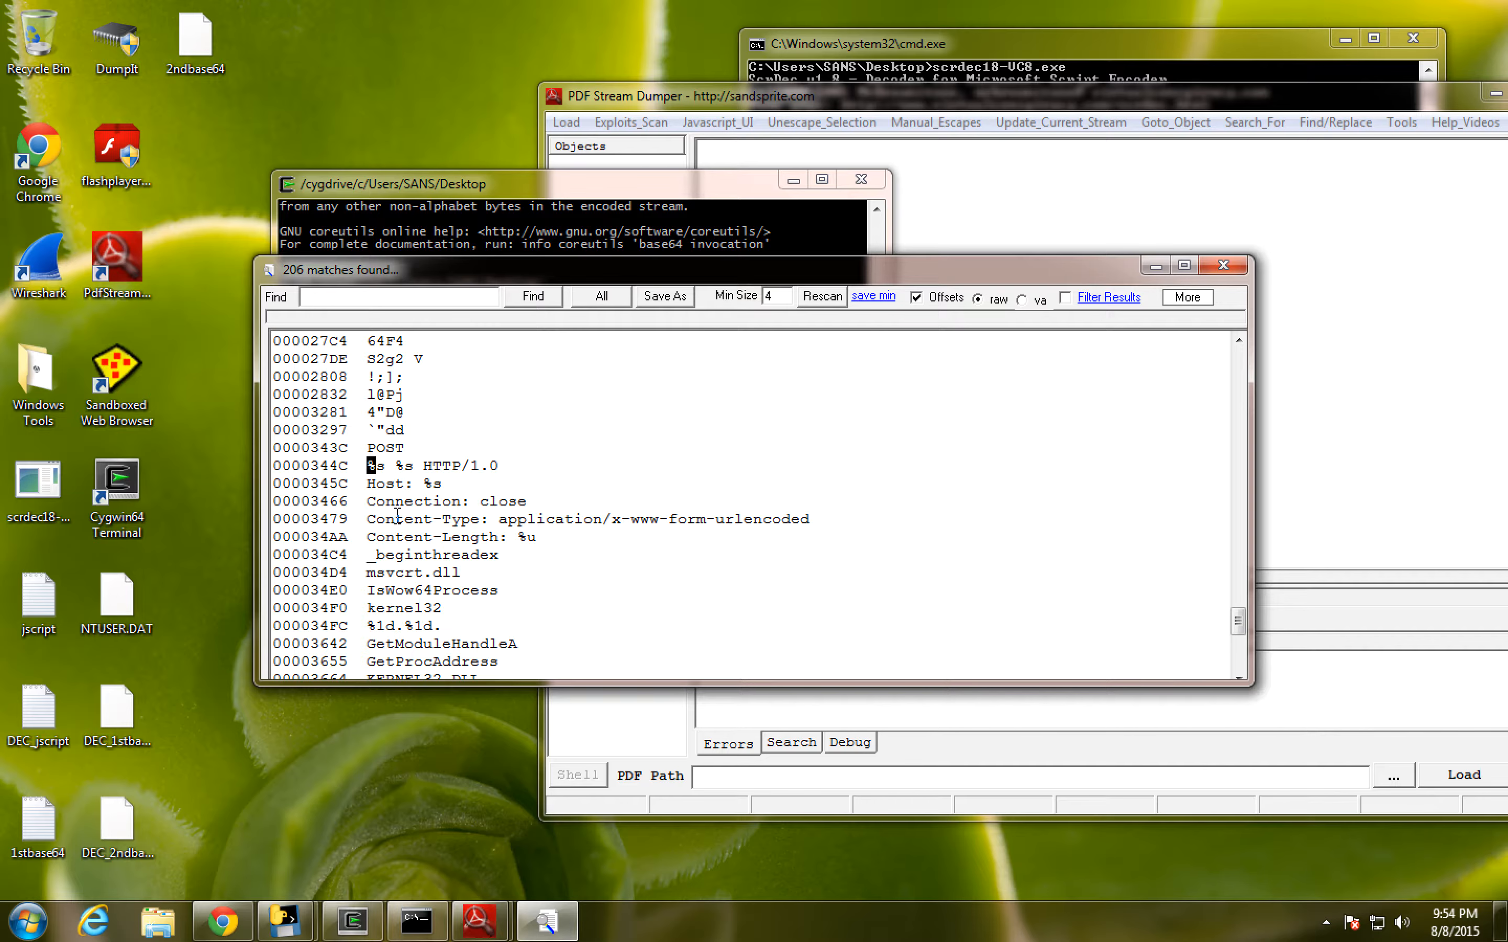
- Review the DLL and API function names at the end of the ASCII strings, and close the strings listing
scroll(425, 513, down, 2)
scroll(424, 513, down, 5)
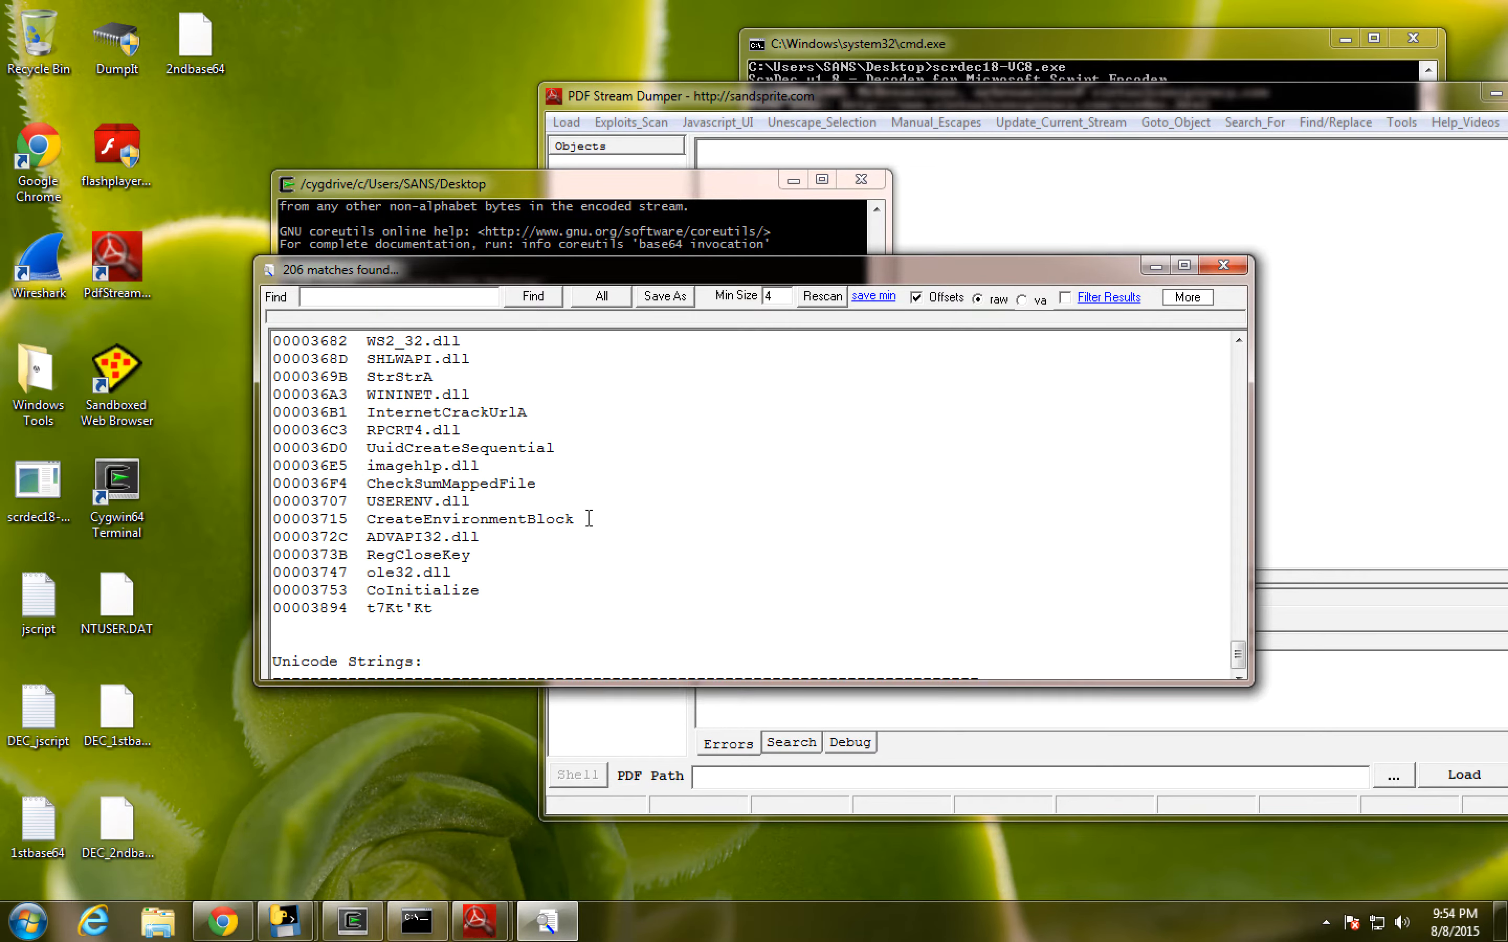
scroll(526, 500, up, 2)
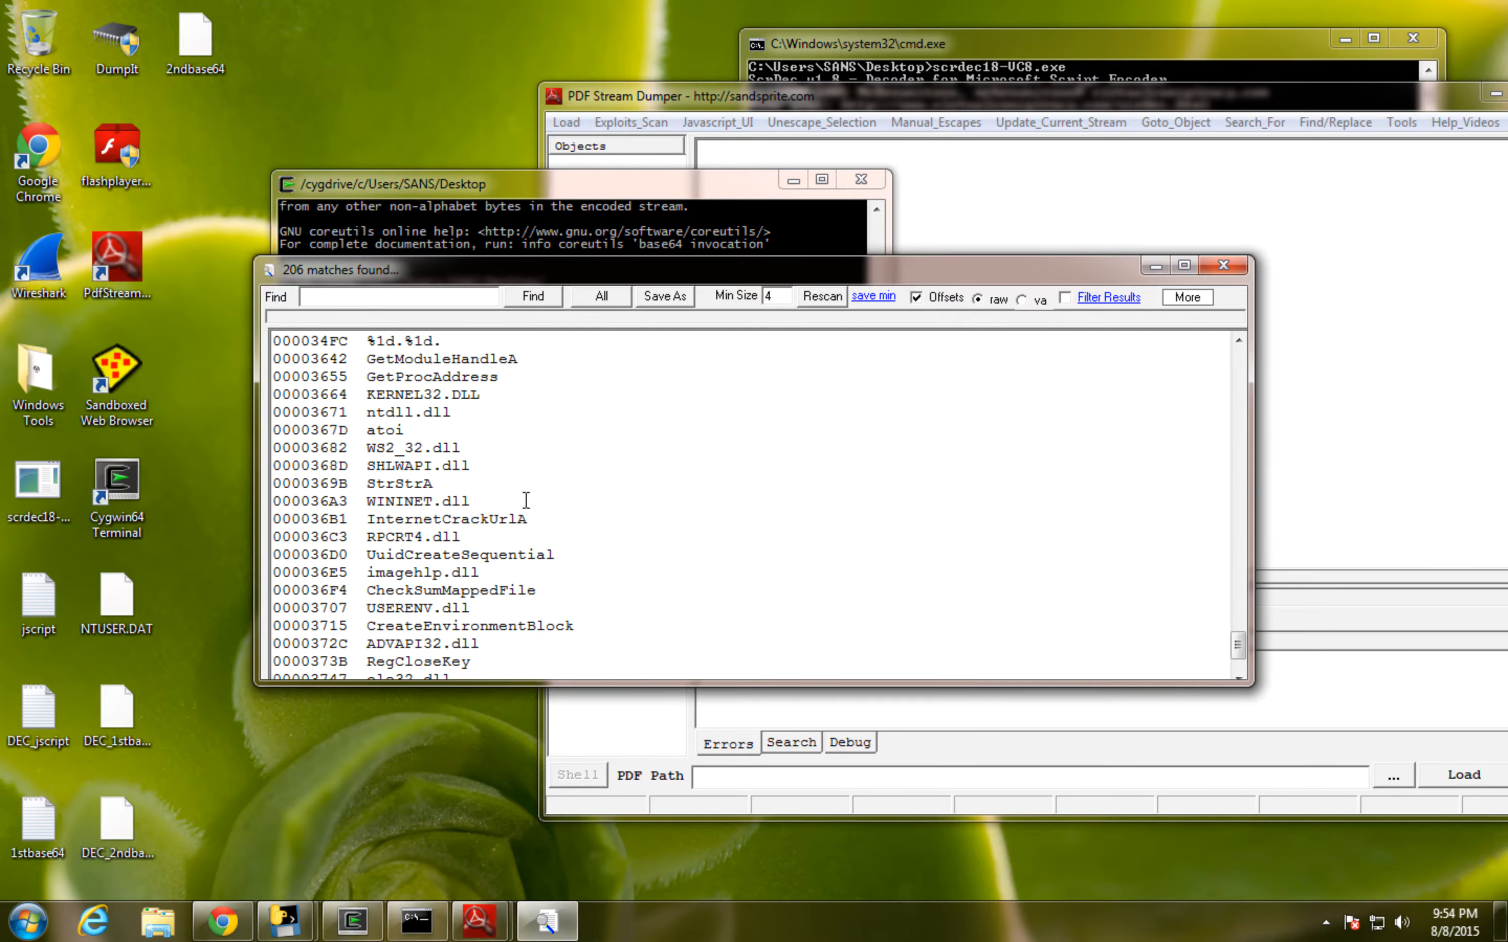
scroll(797, 346, up, 3)
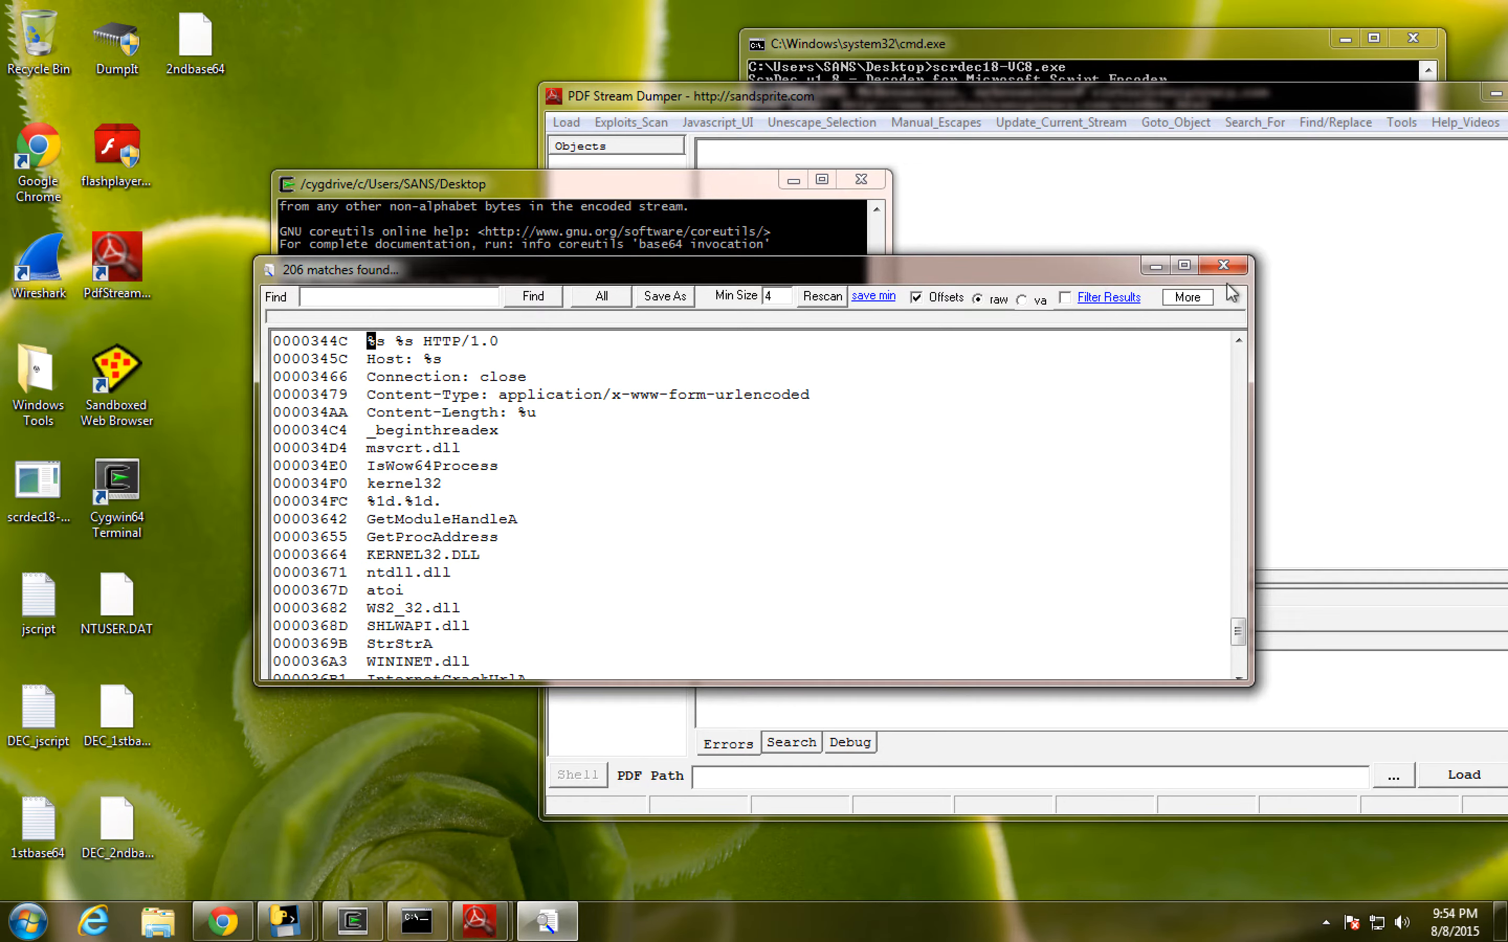
click(1223, 266)
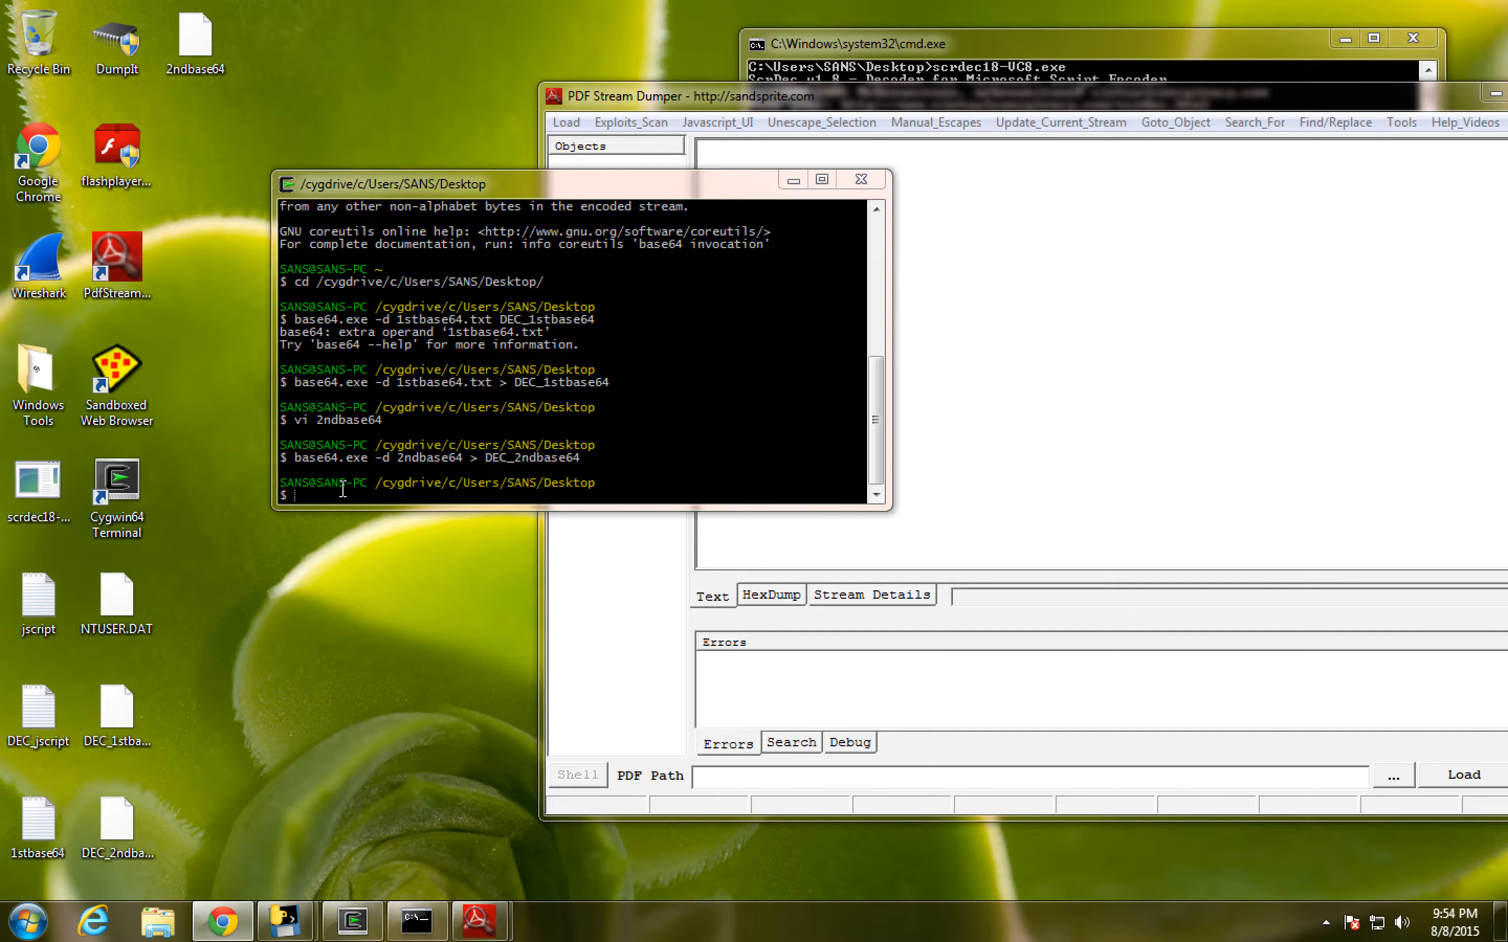
- Widen the Cygwin terminal and check the file type of DEC_2ndbase64 with the file command
drag(274, 509, 163, 521)
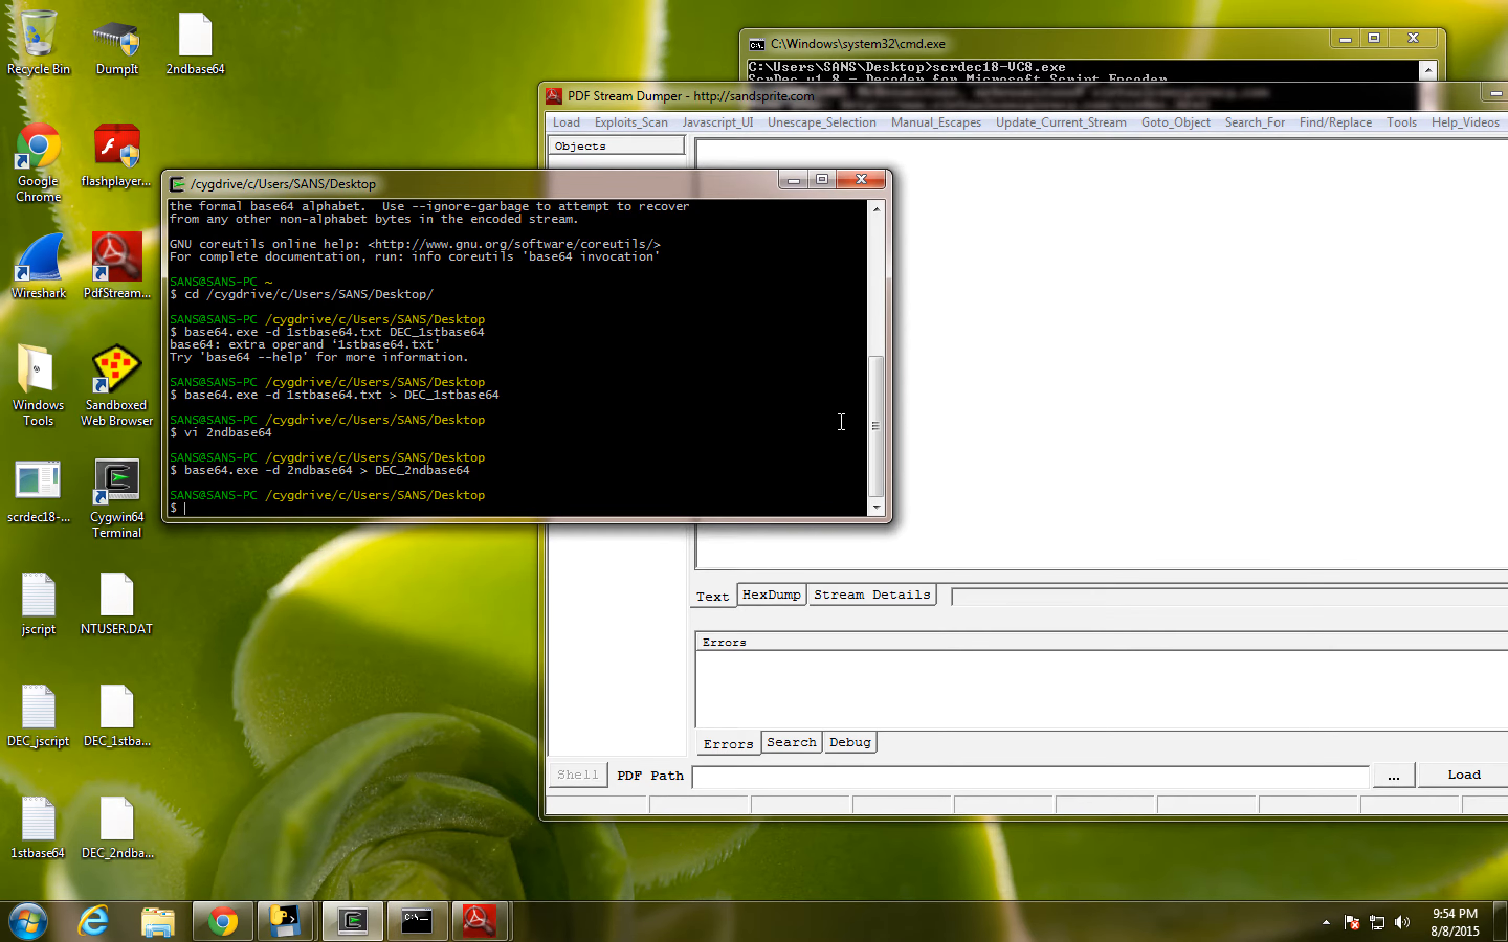
drag(886, 328, 1197, 331)
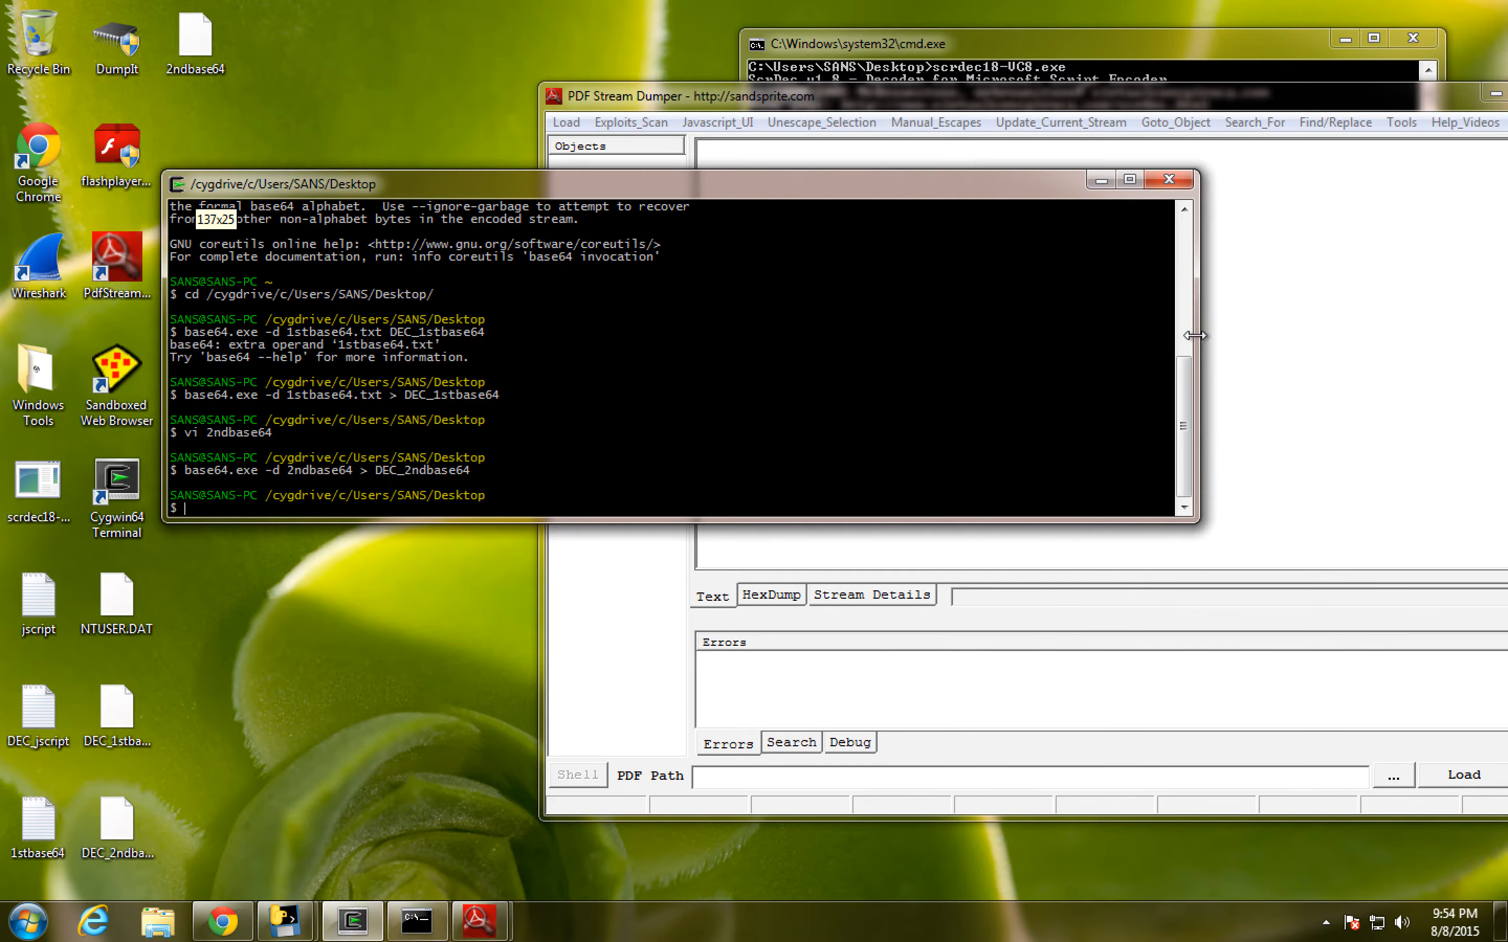
text(fi)
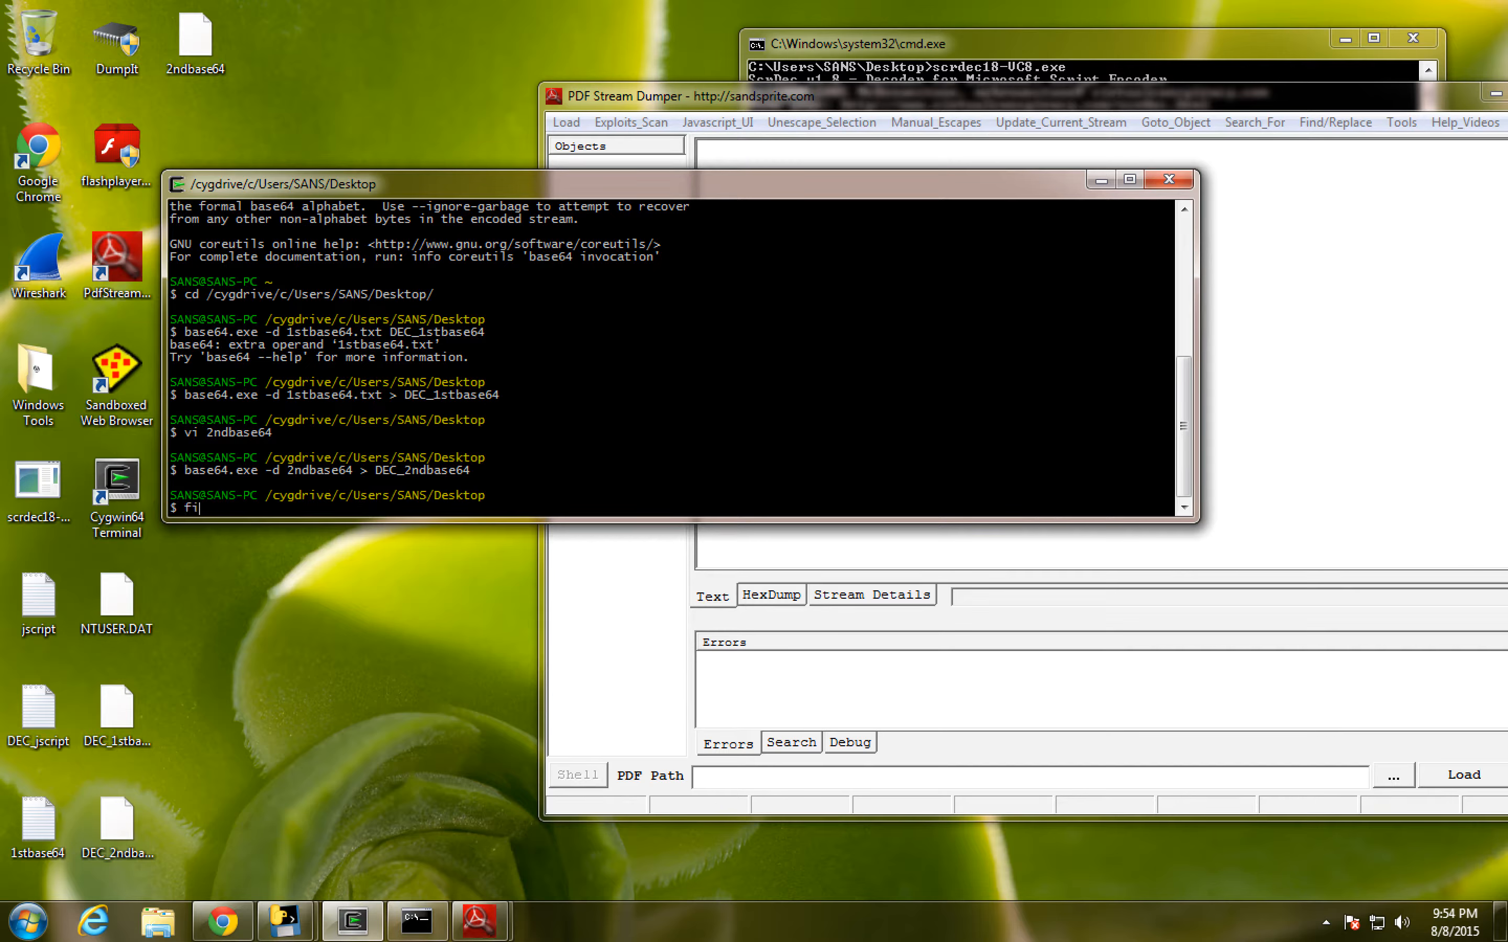
text(le DEC_2ndbase64)
key(Return)
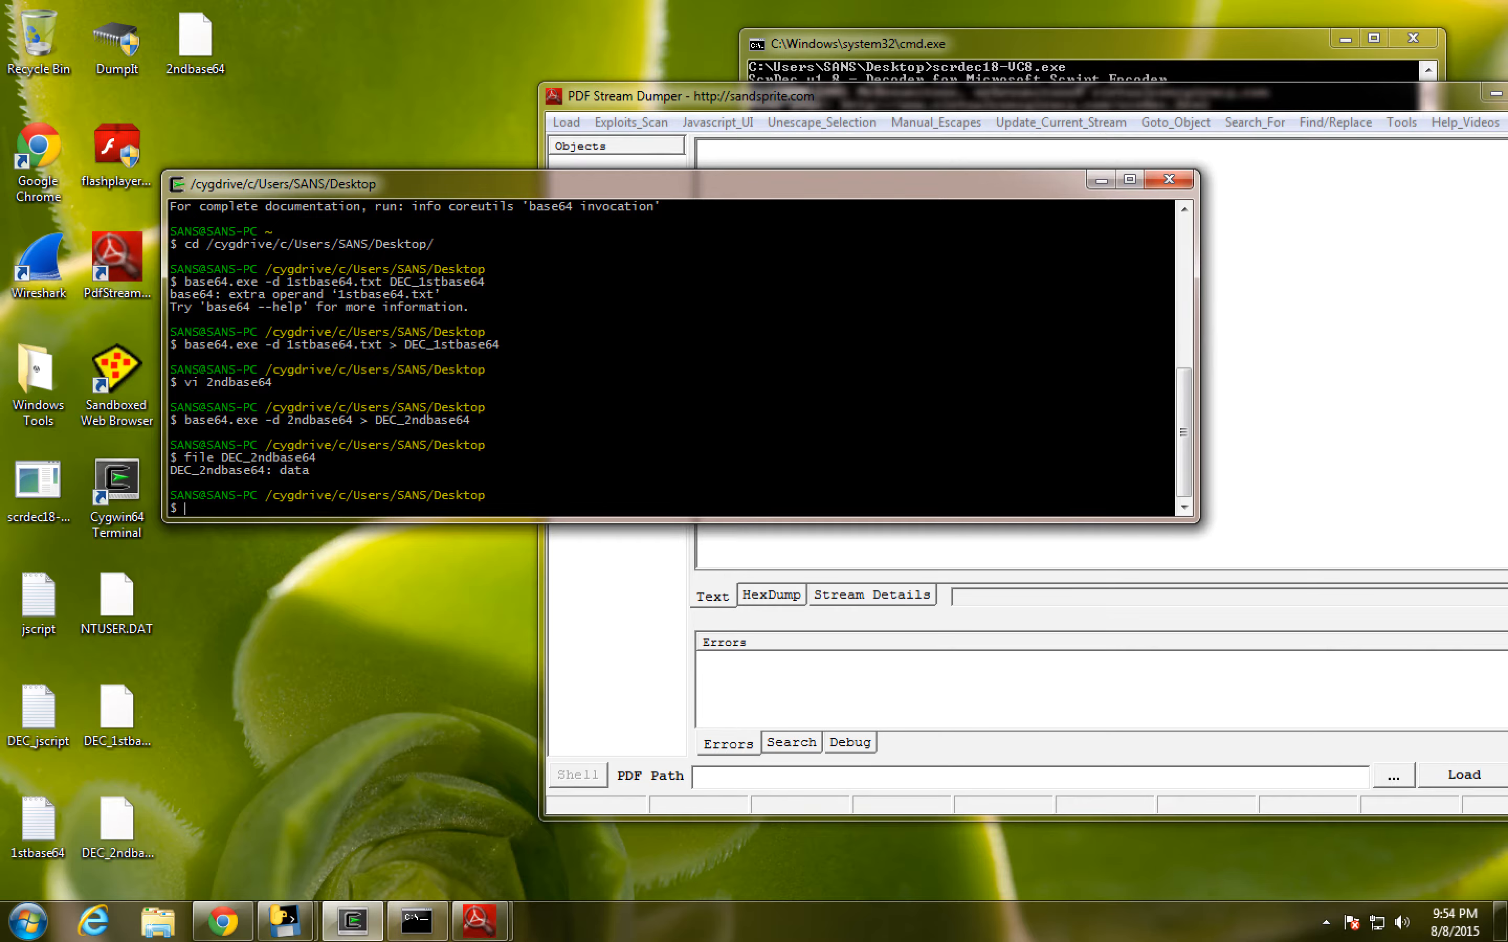
- Display a hex dump of DEC_2ndbase64 with xxd, piped into less
text(xxd DEC_2nd)
key(Tab)
text(| less)
key(Return)
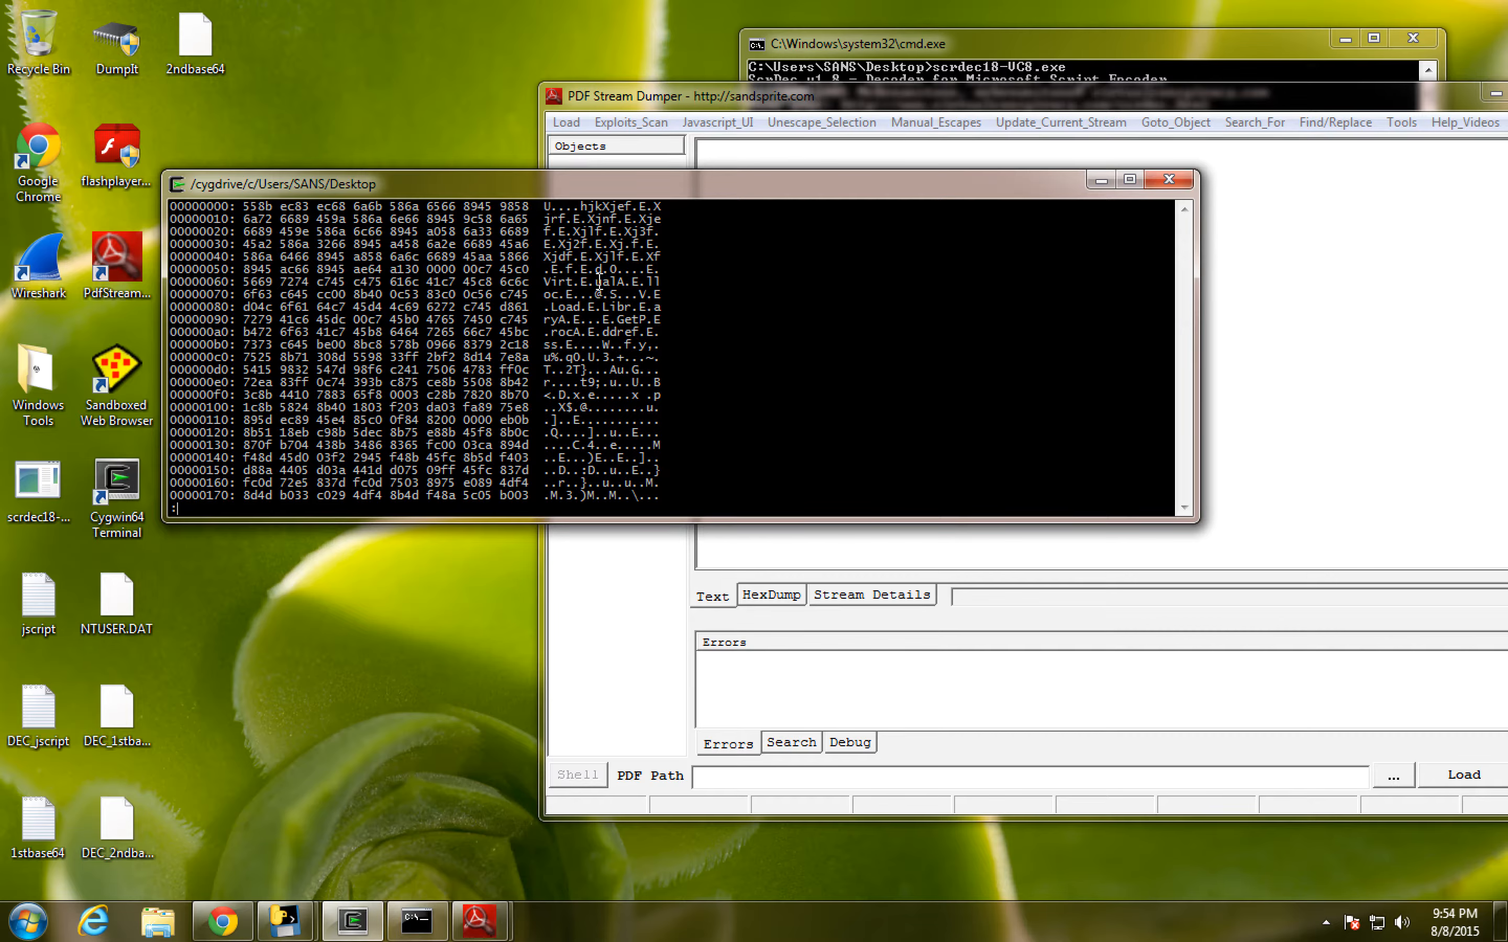
- Page through the hex dump to offset 00001000 and mark the embedded IP address text
key(space)
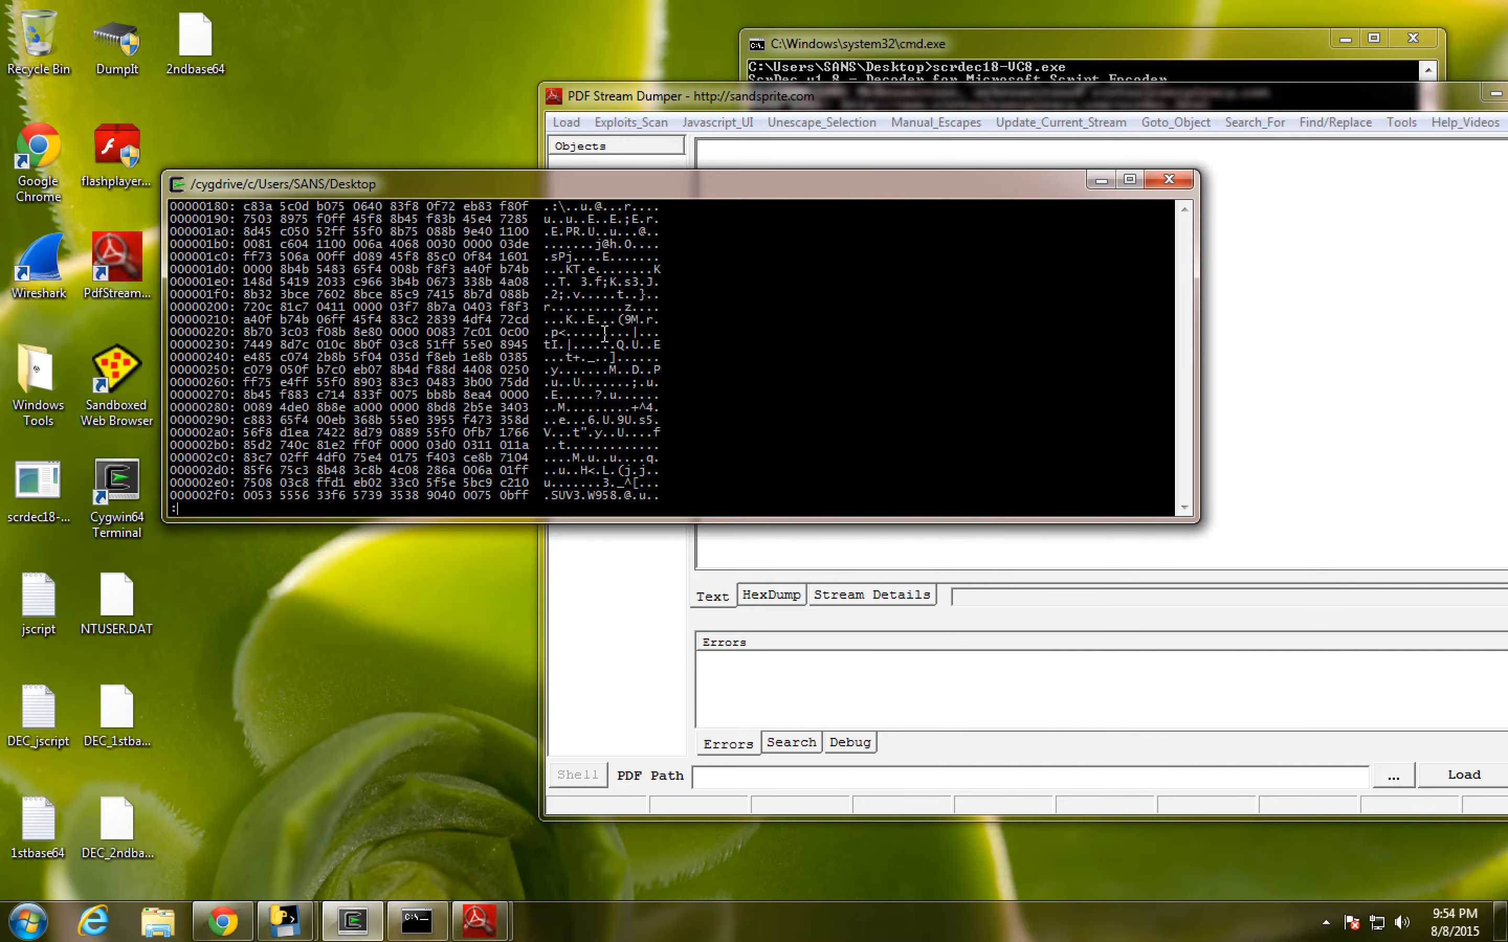
key(space)
key(space)
key(space)
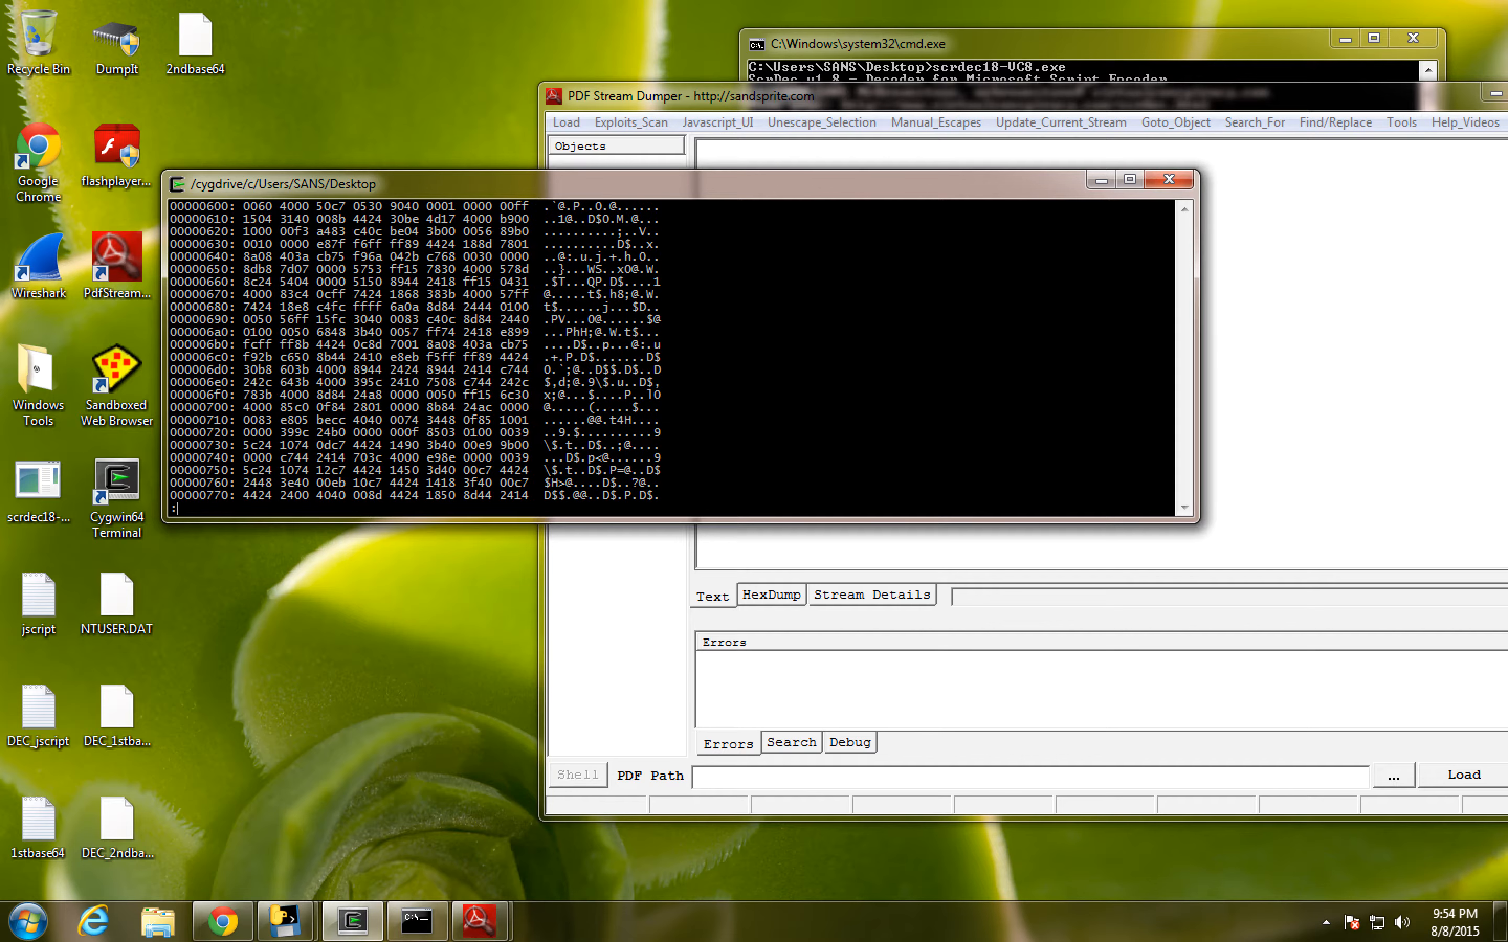
key(space)
key(space)
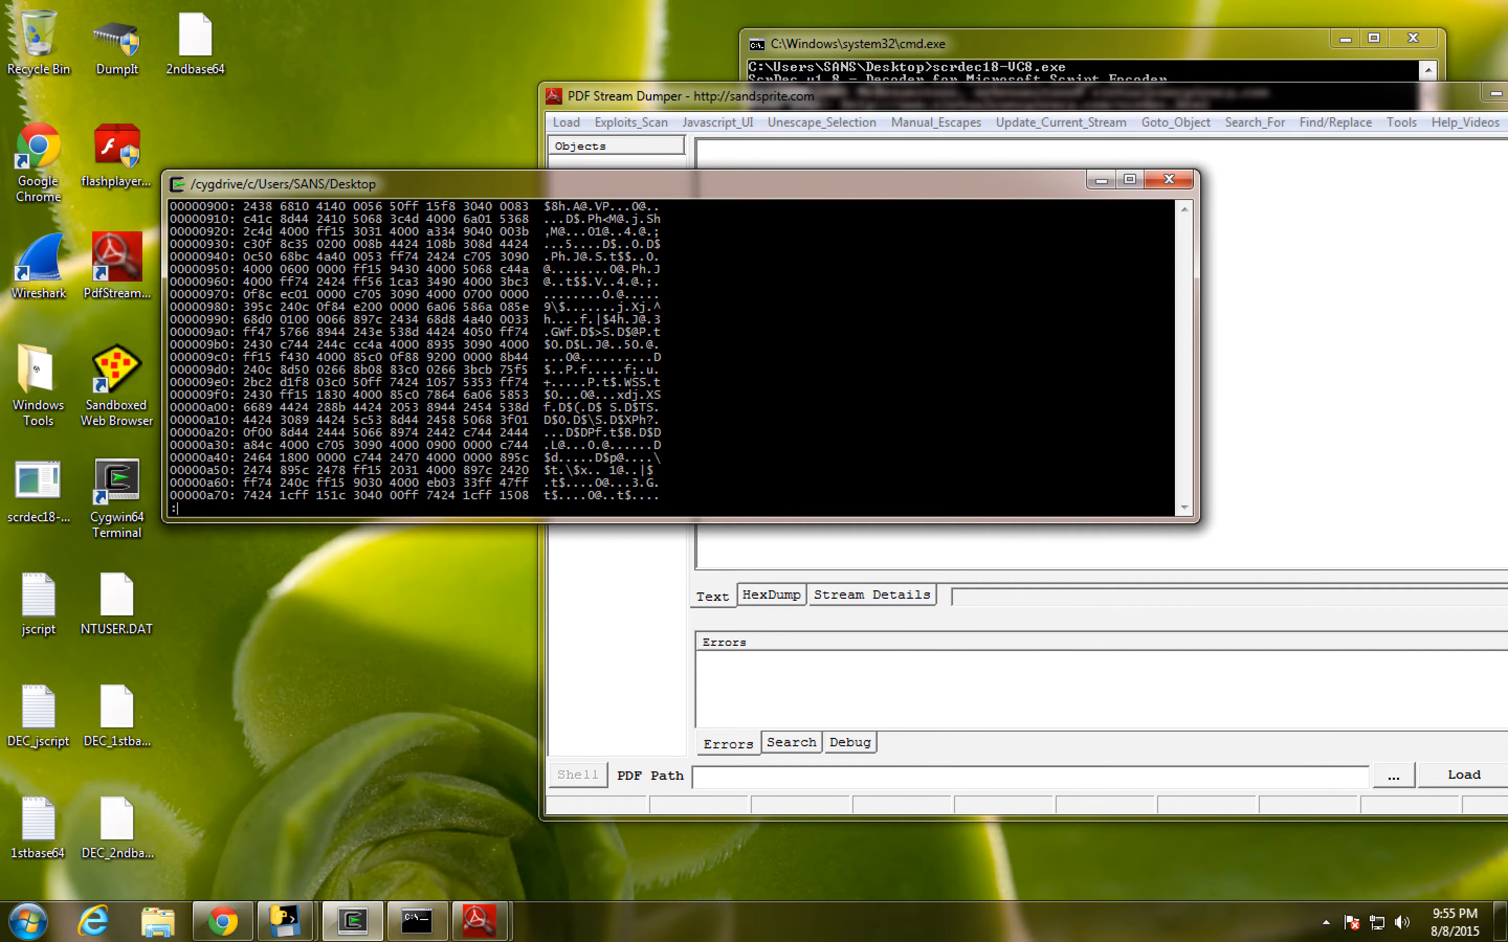
key(space)
key(space)
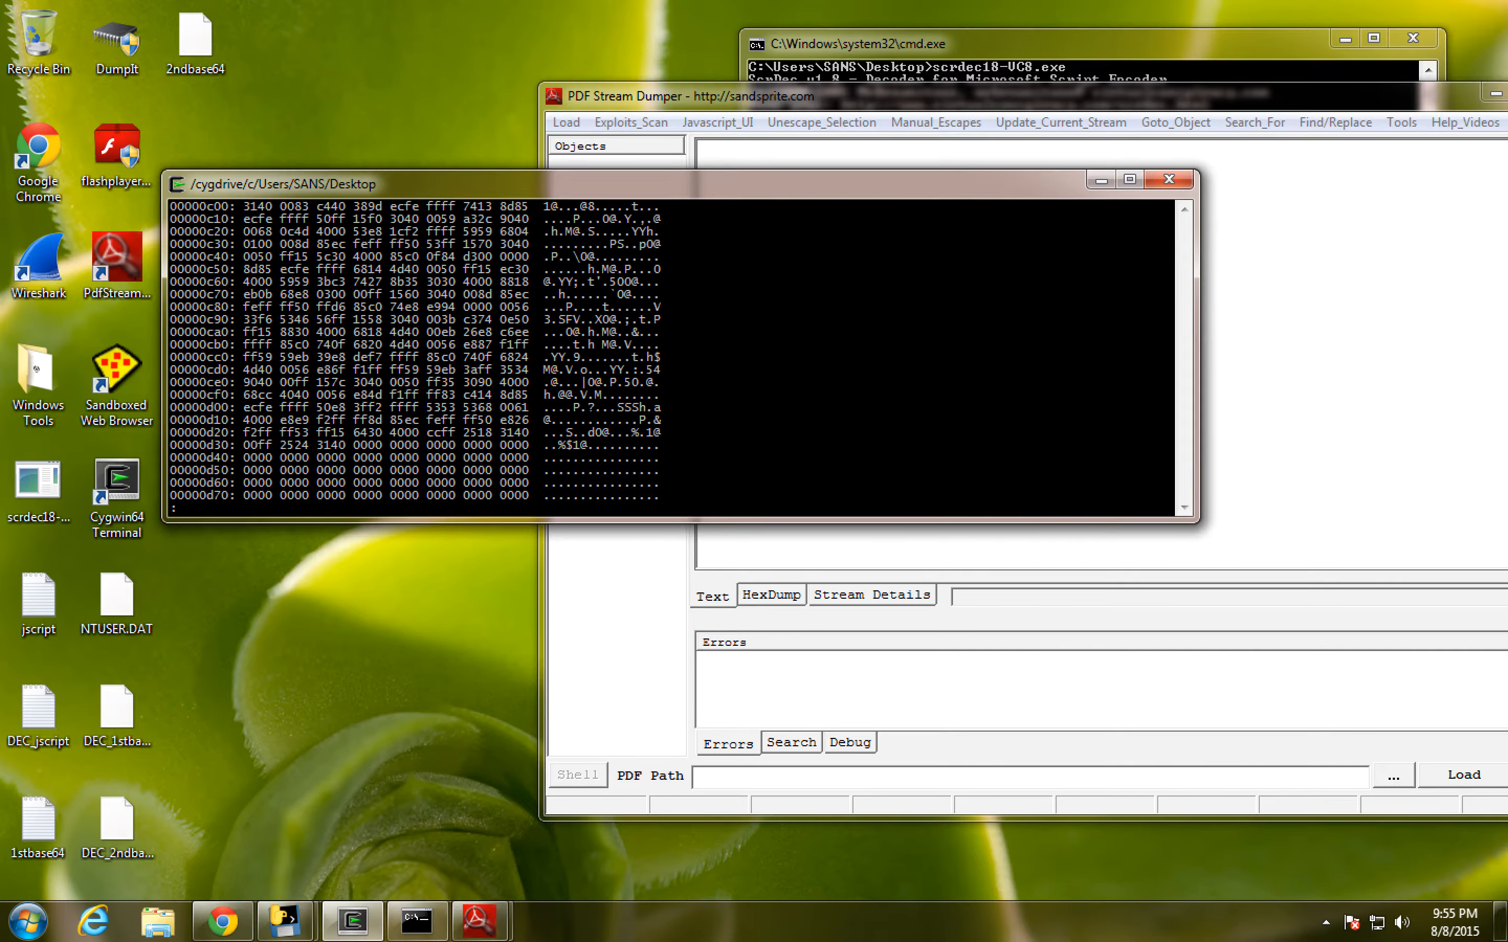
key(space)
key(space)
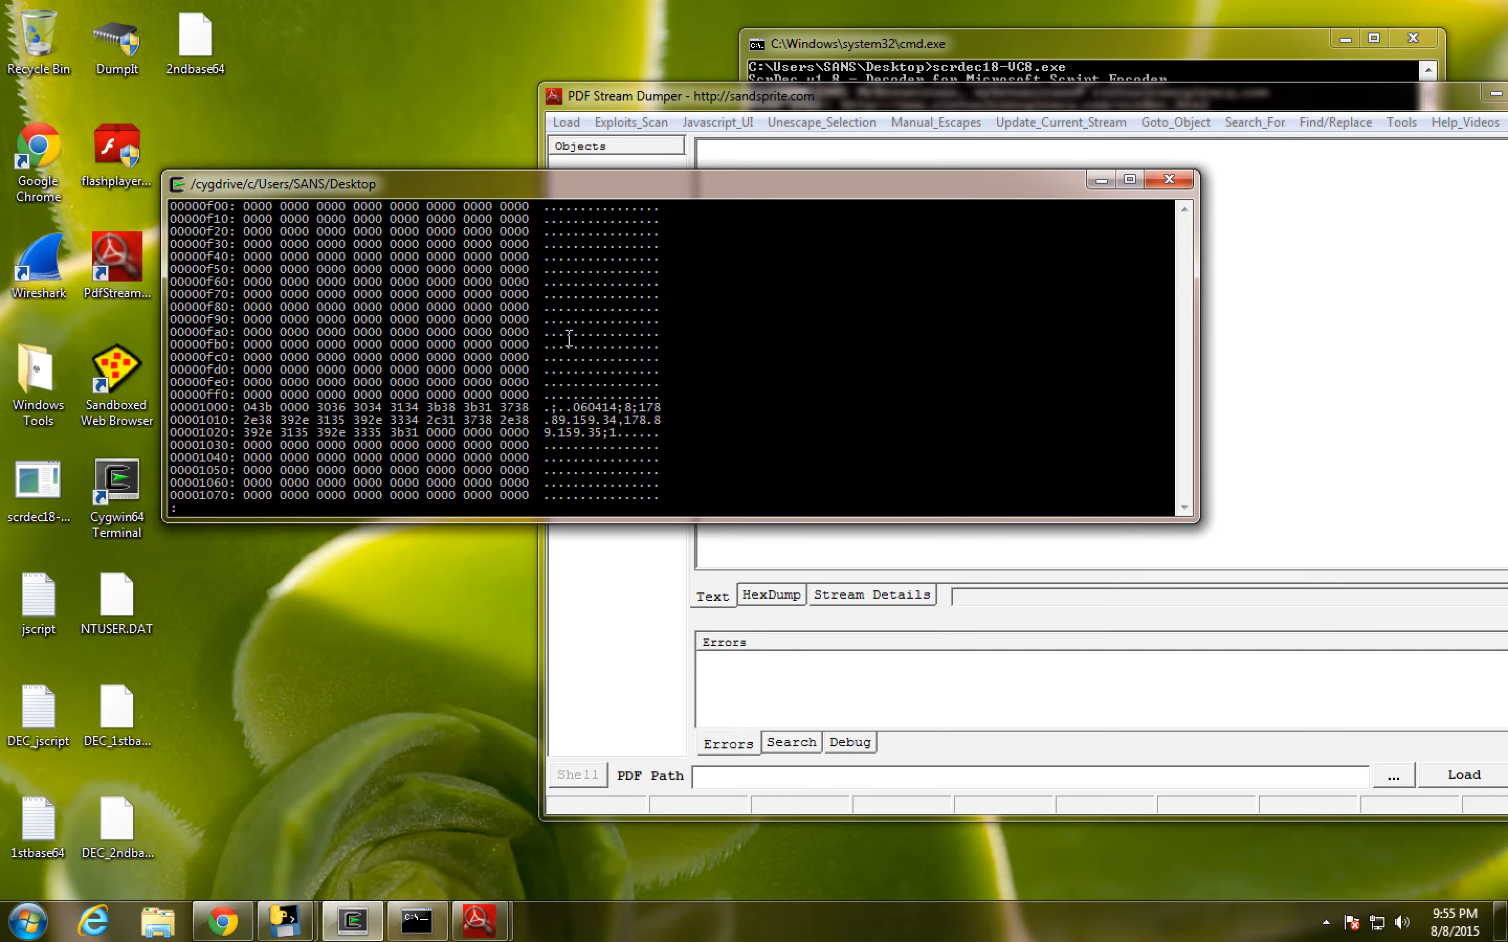
drag(631, 406, 649, 429)
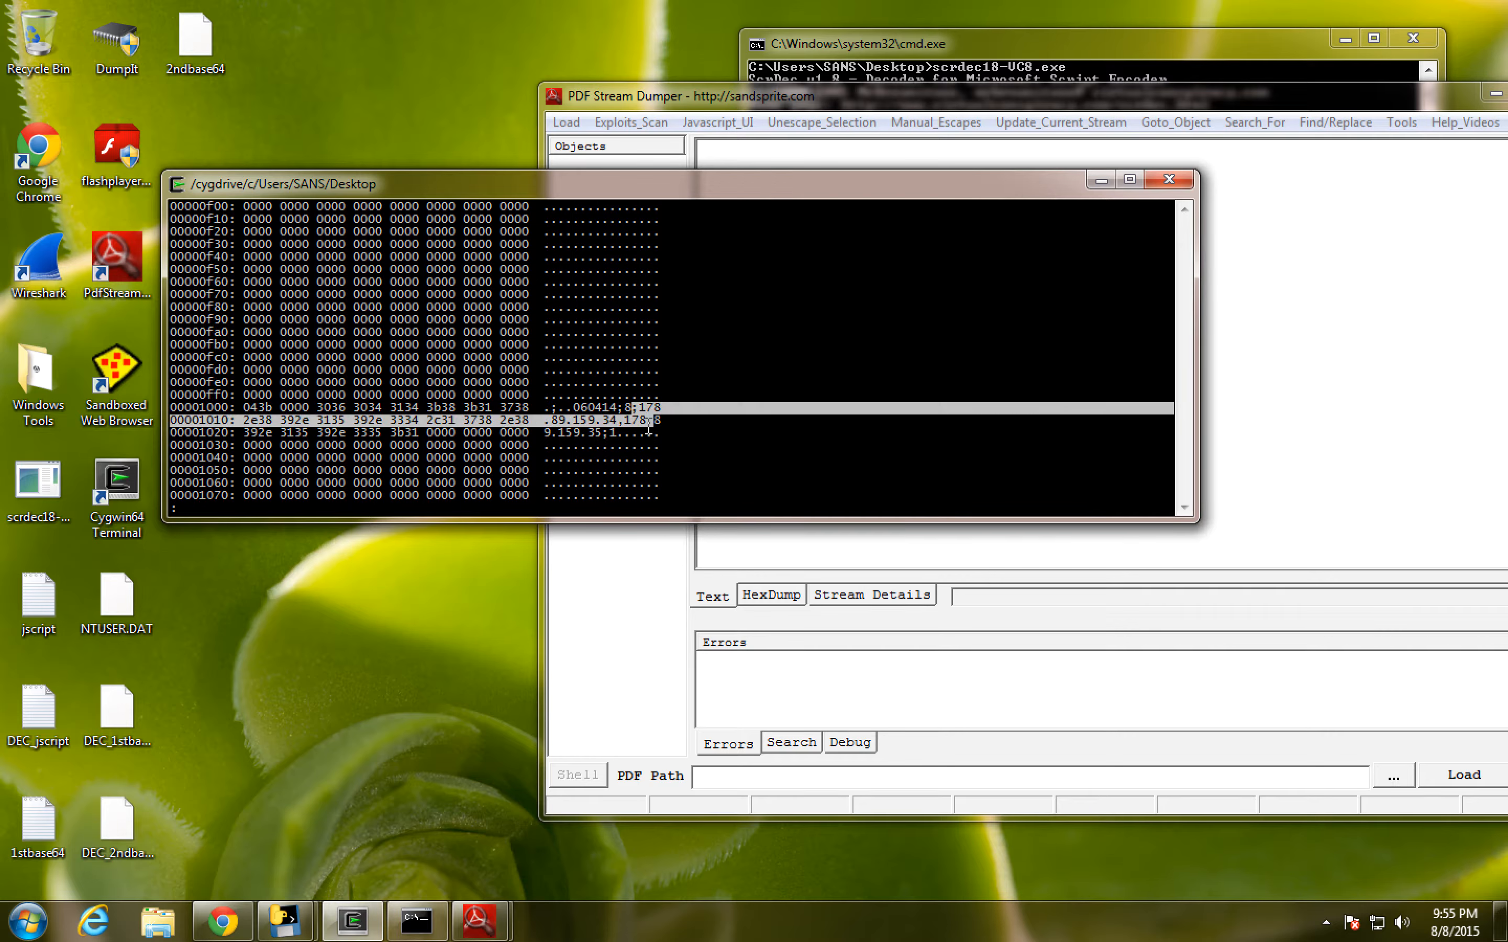
- Advance one page in the hex dump and mark the MZ signature at offset 00001100
click(529, 330)
key(space)
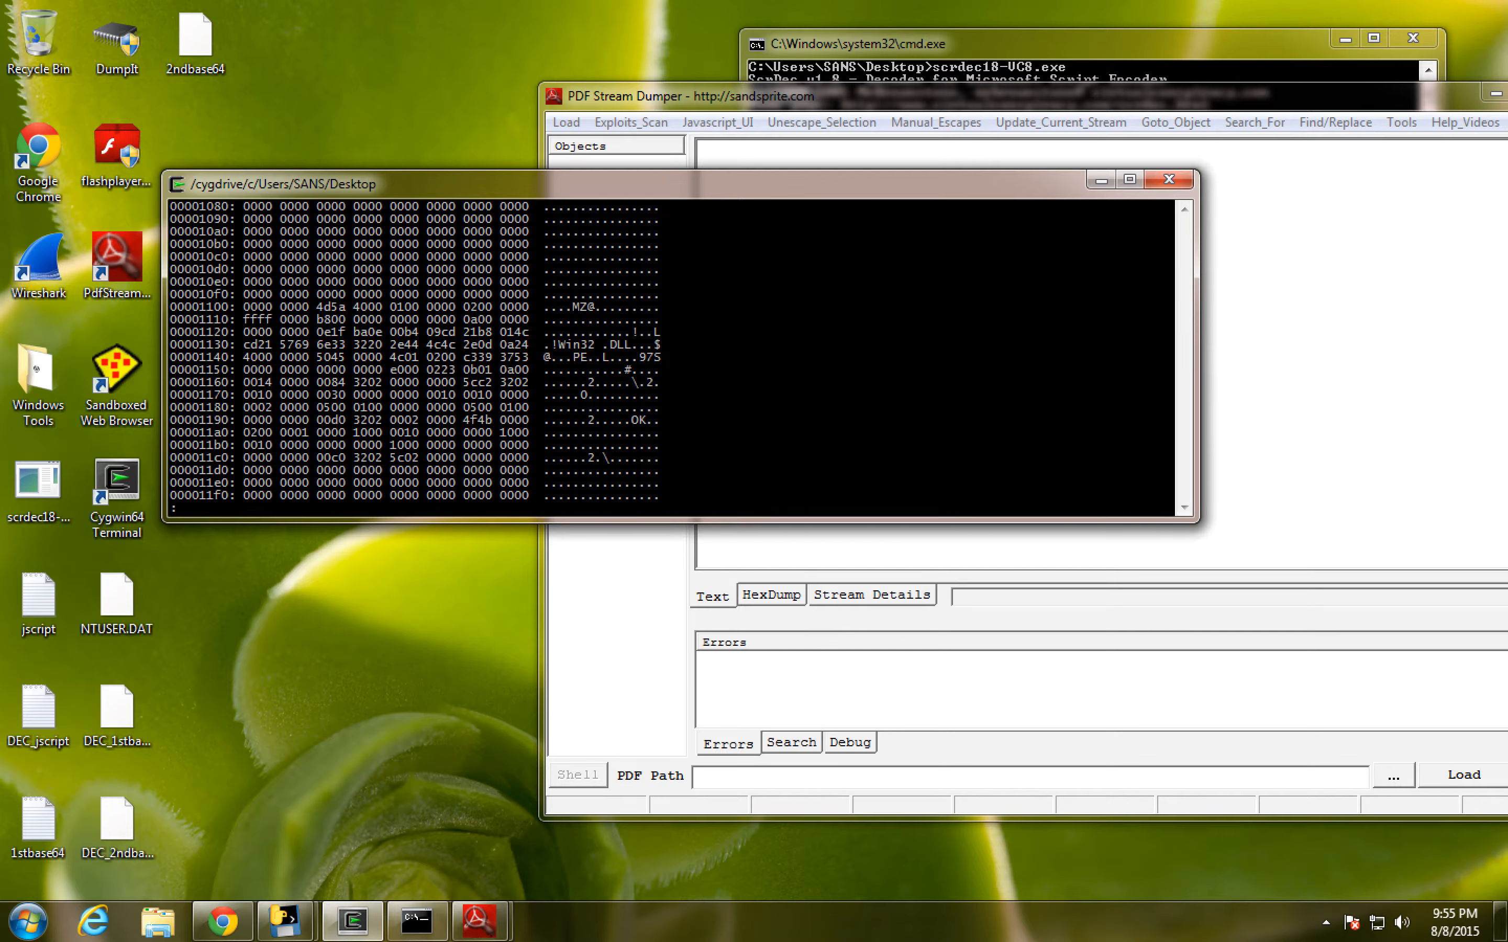
drag(567, 308, 598, 312)
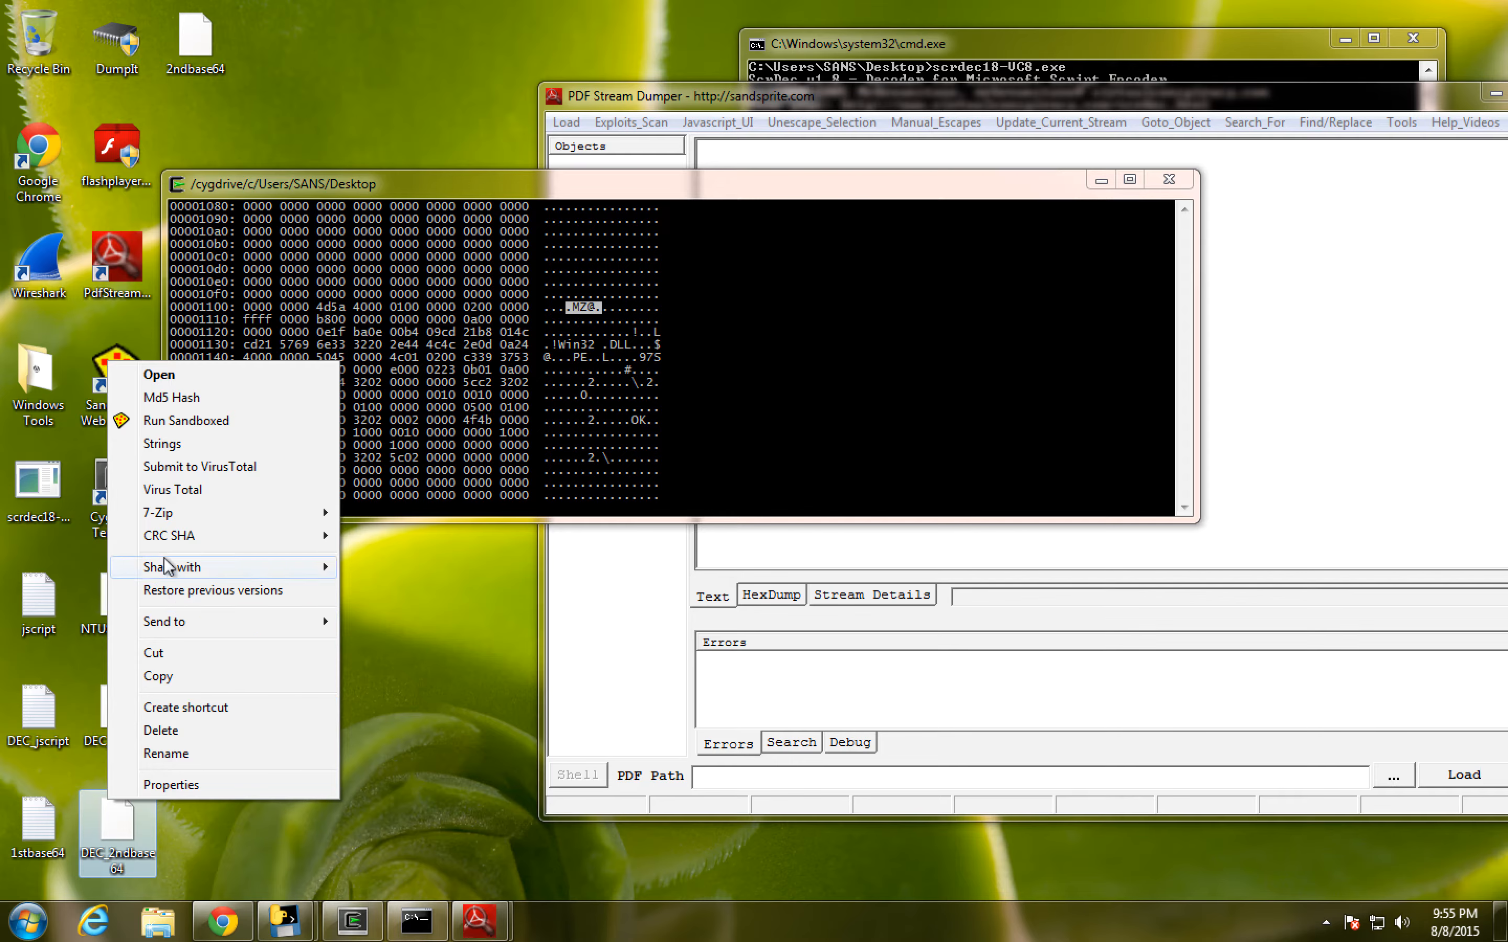
click(164, 443)
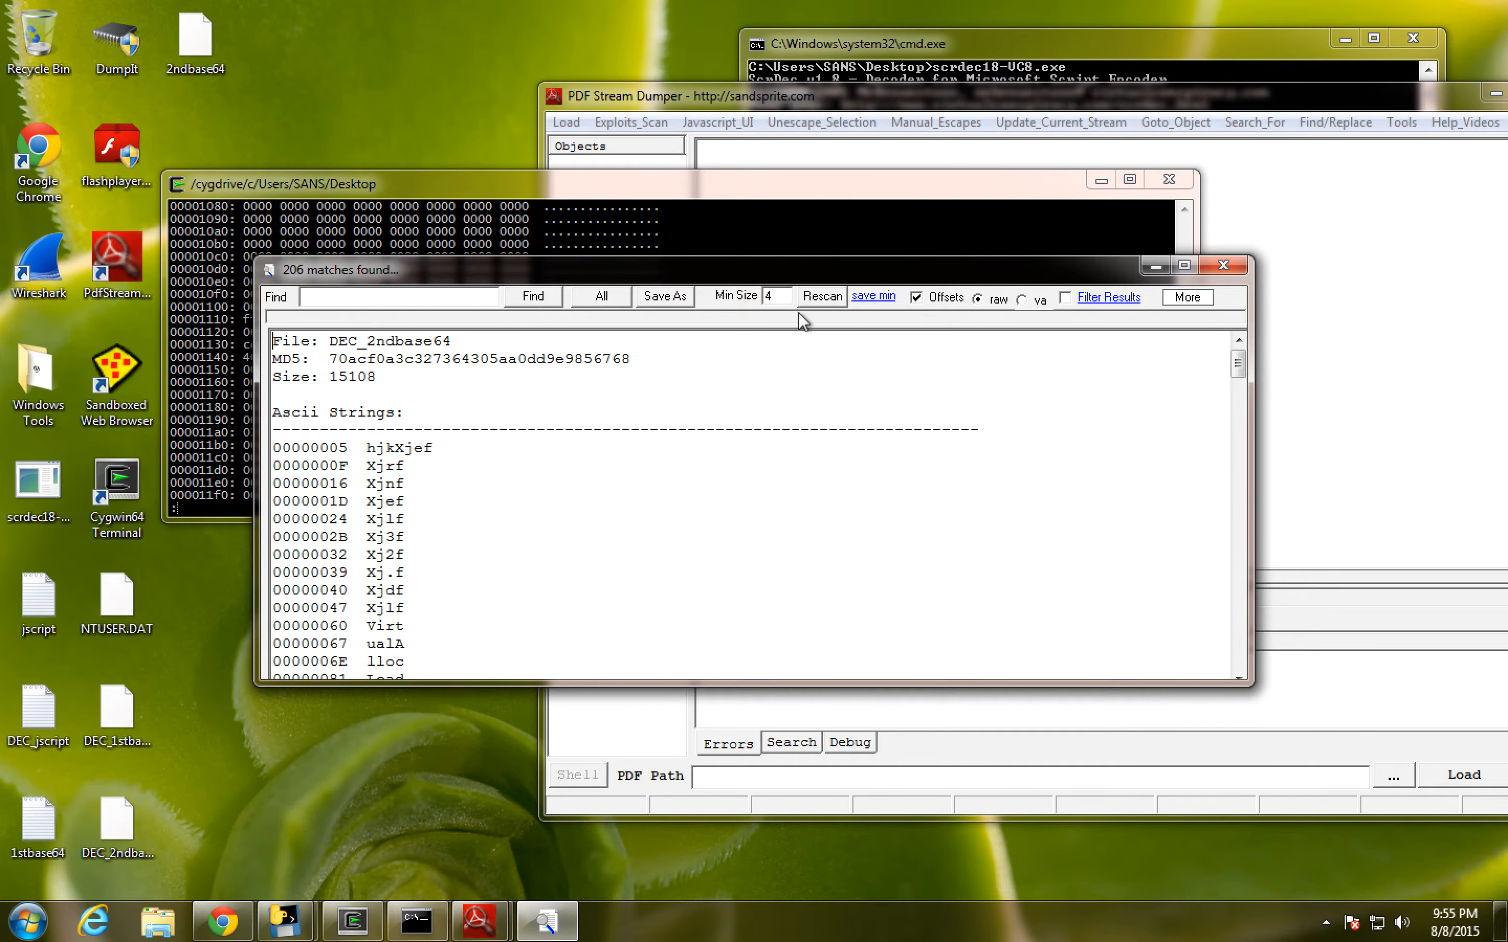
click(1228, 272)
click(581, 305)
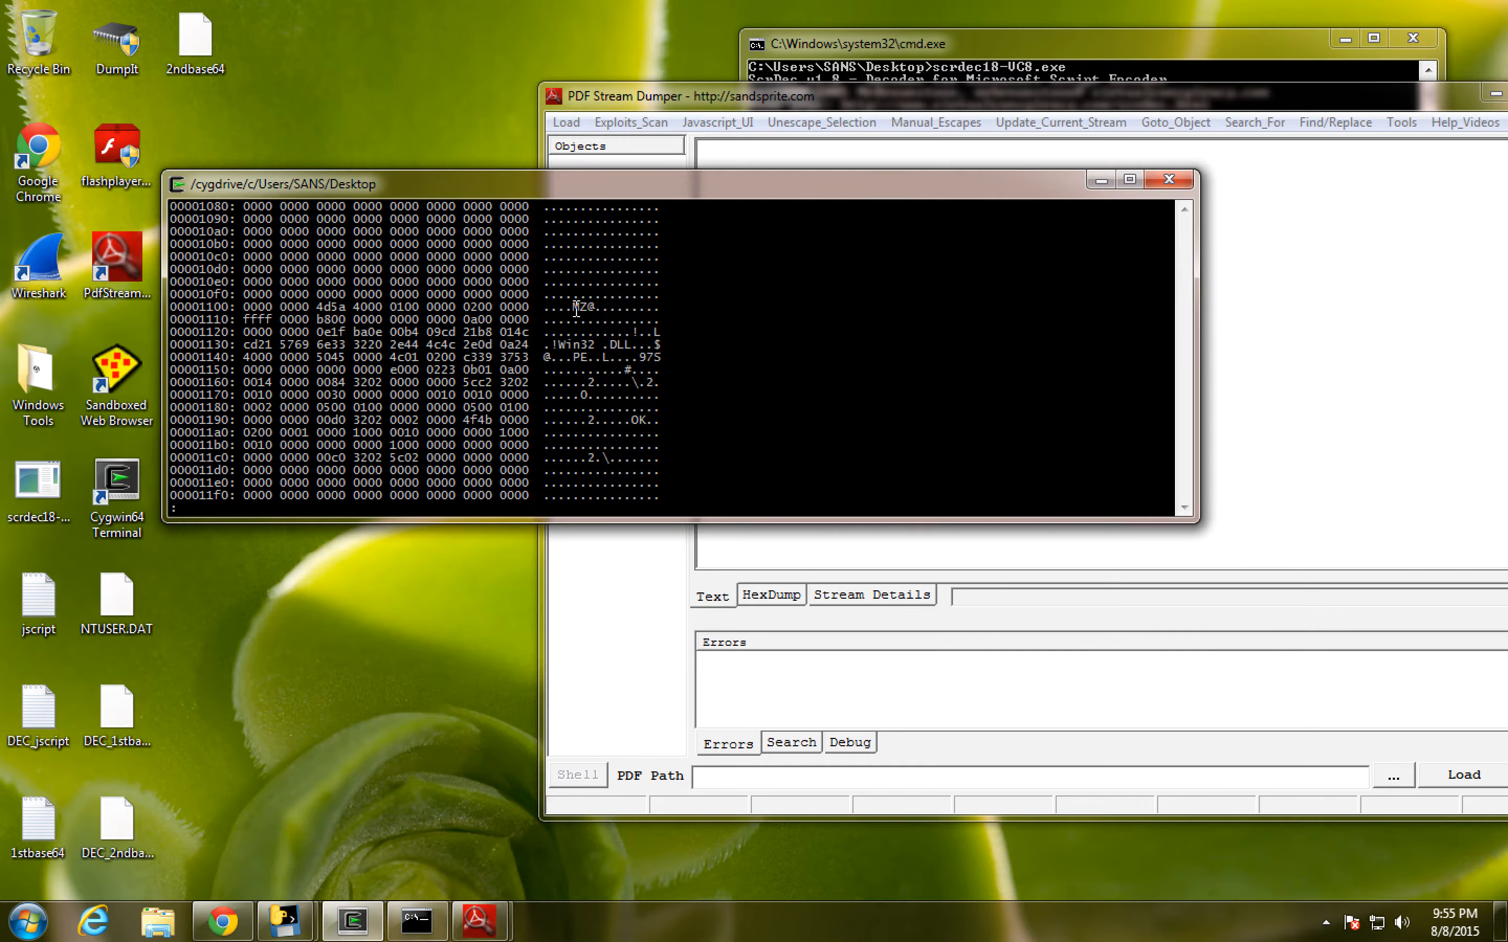
- Inspect the embedded executable's header, marking the DLL text, and continue to the MPRESS1 and MPRESS2 section names
drag(574, 298, 669, 449)
click(669, 449)
drag(602, 343, 625, 343)
click(616, 386)
scroll(612, 419, down, 3)
scroll(613, 419, down, 2)
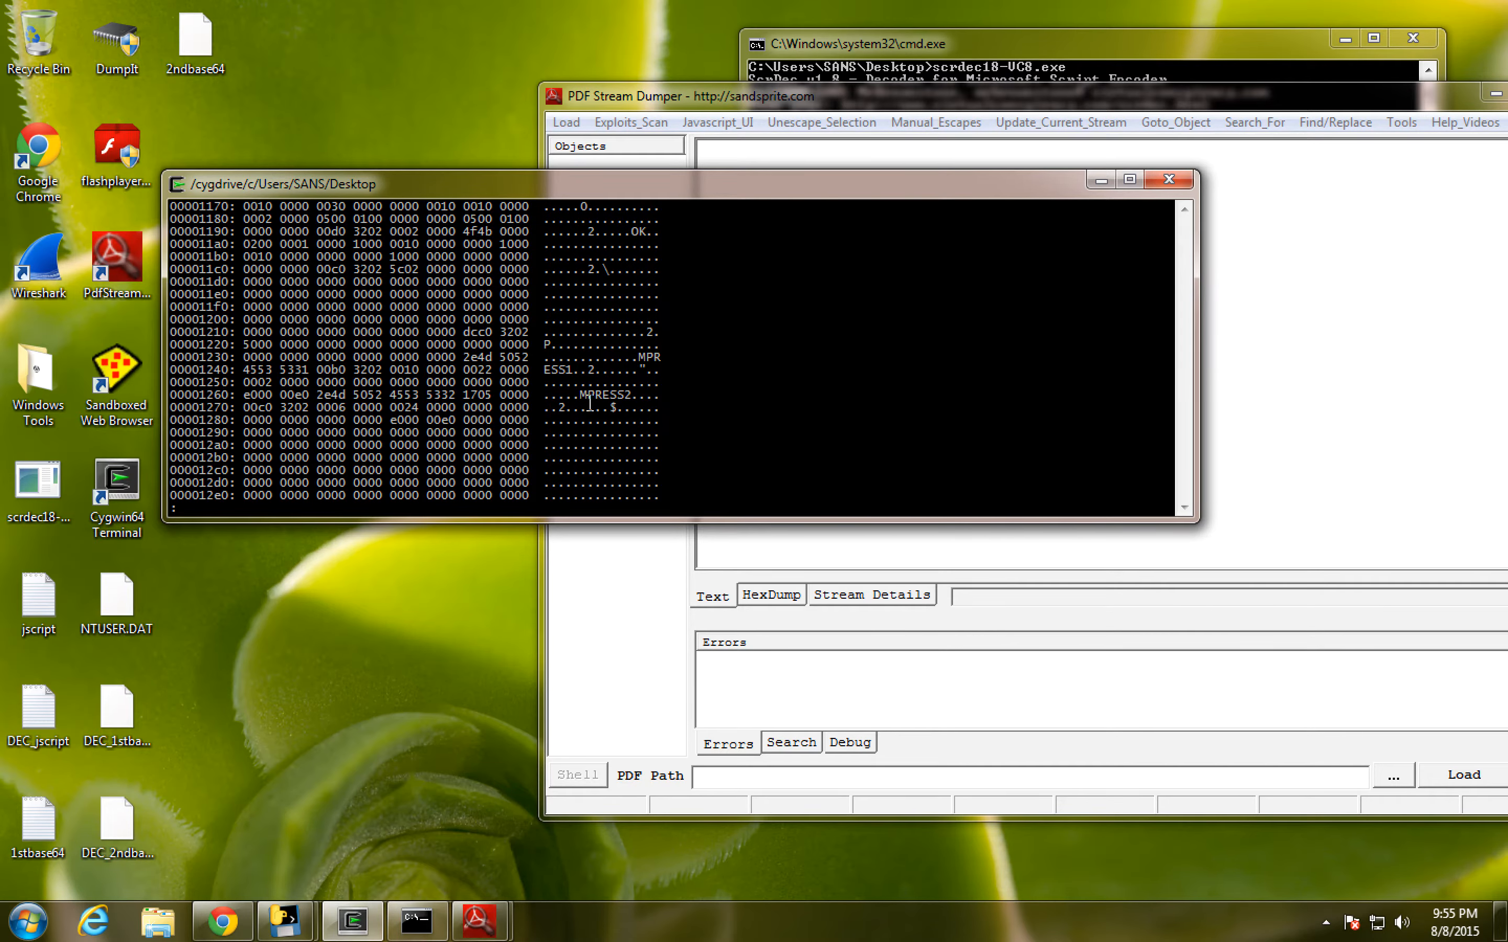
- Switch to Chrome, search Google for MPRESS, read the matcode.com packer page, and return to the hex dump
click(223, 923)
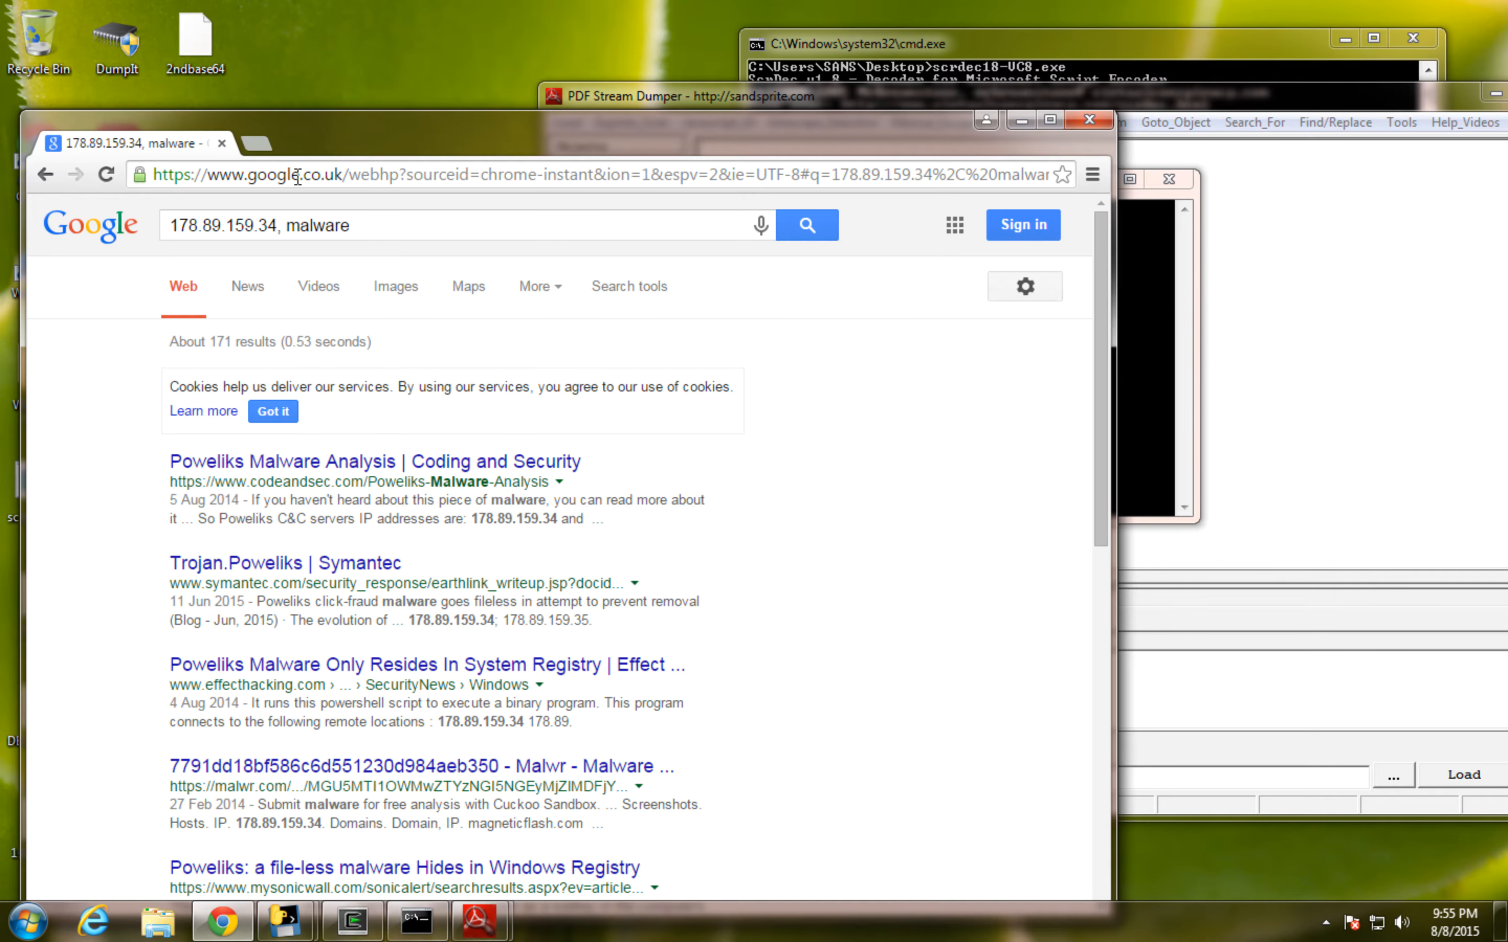
drag(361, 226, 108, 205)
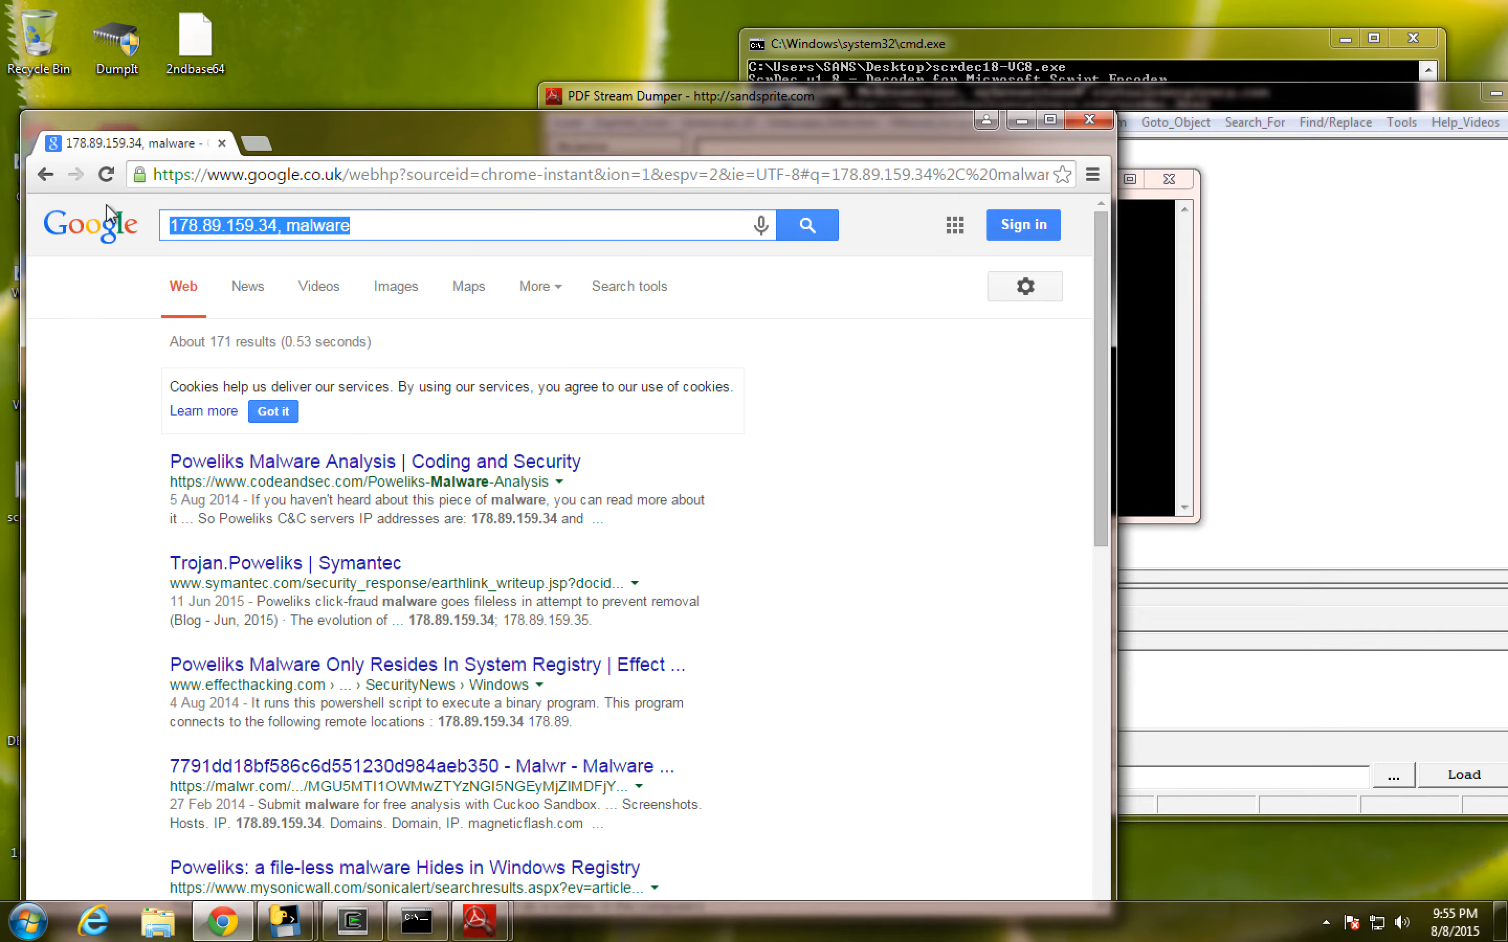
text(MSPRESS)
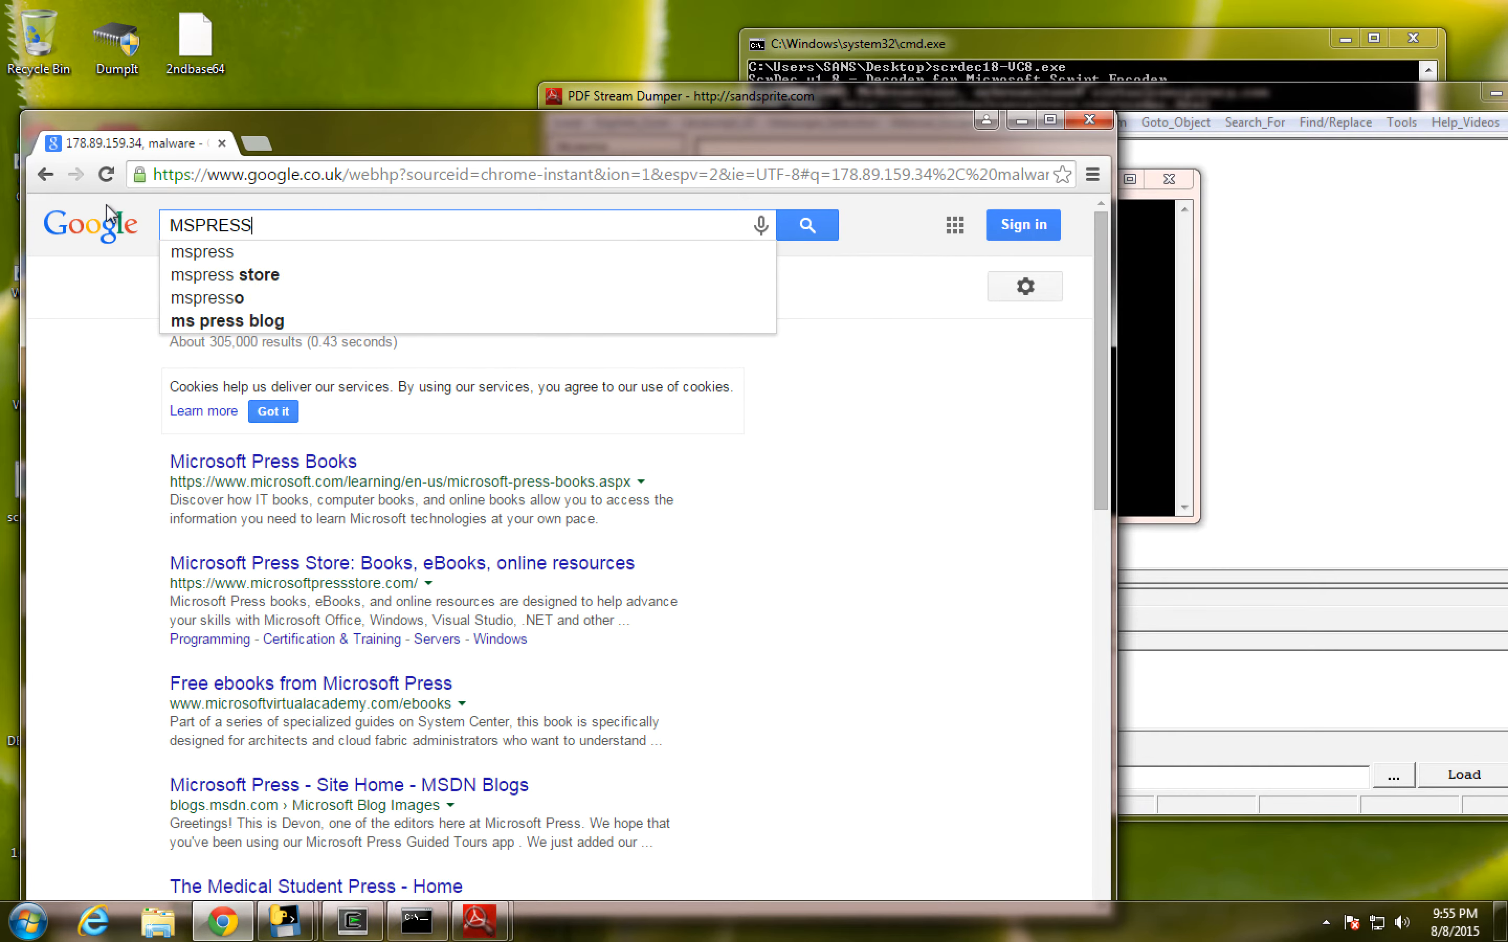
key(Return)
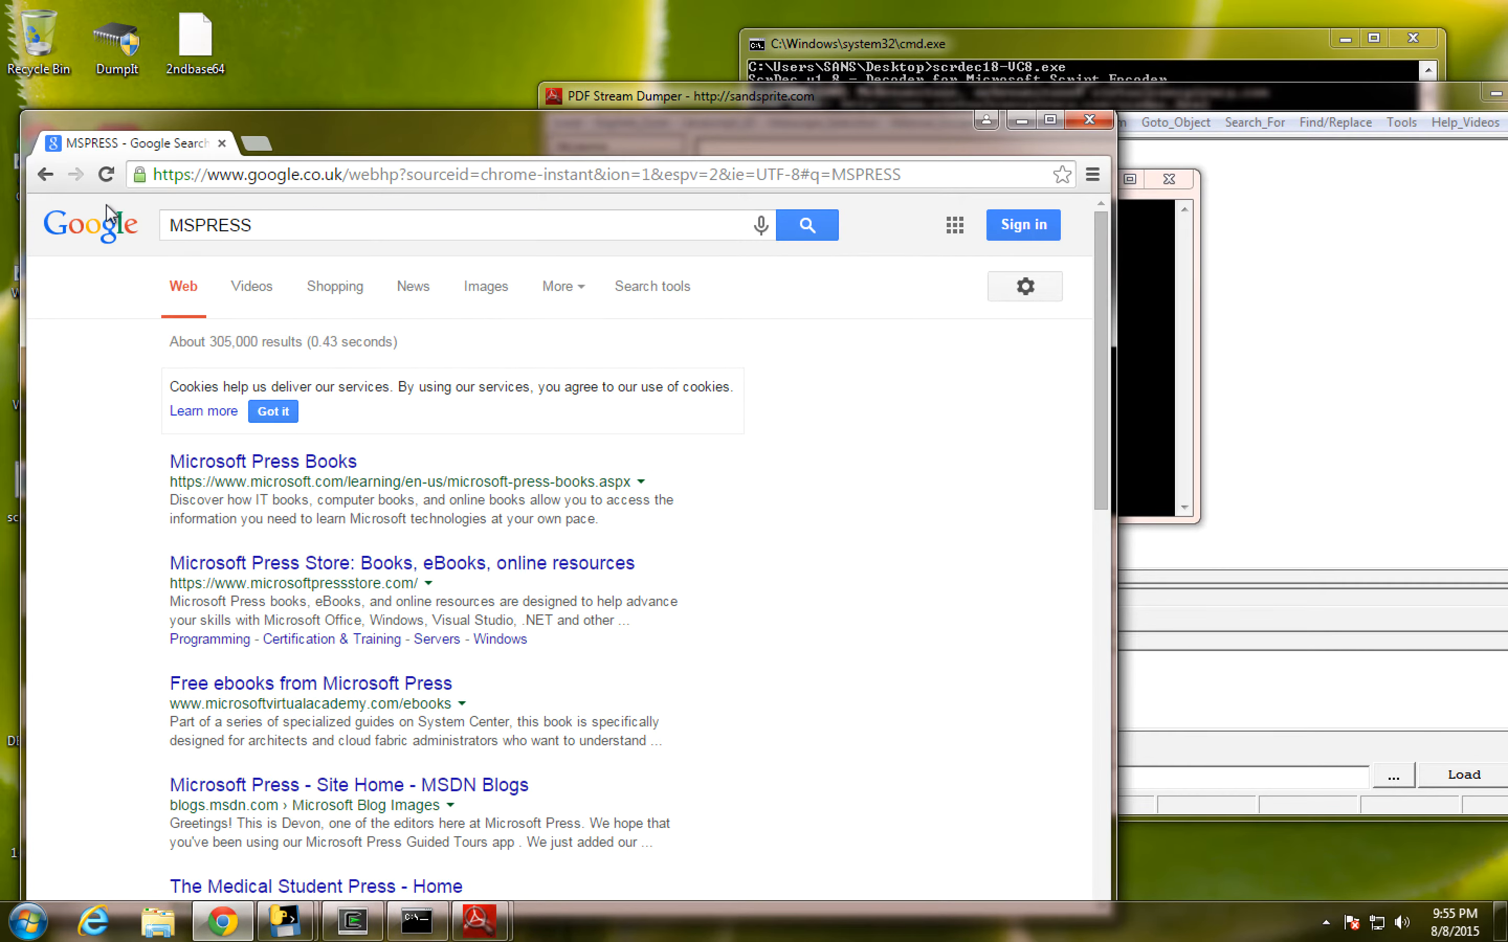
click(197, 227)
key(BackSpace)
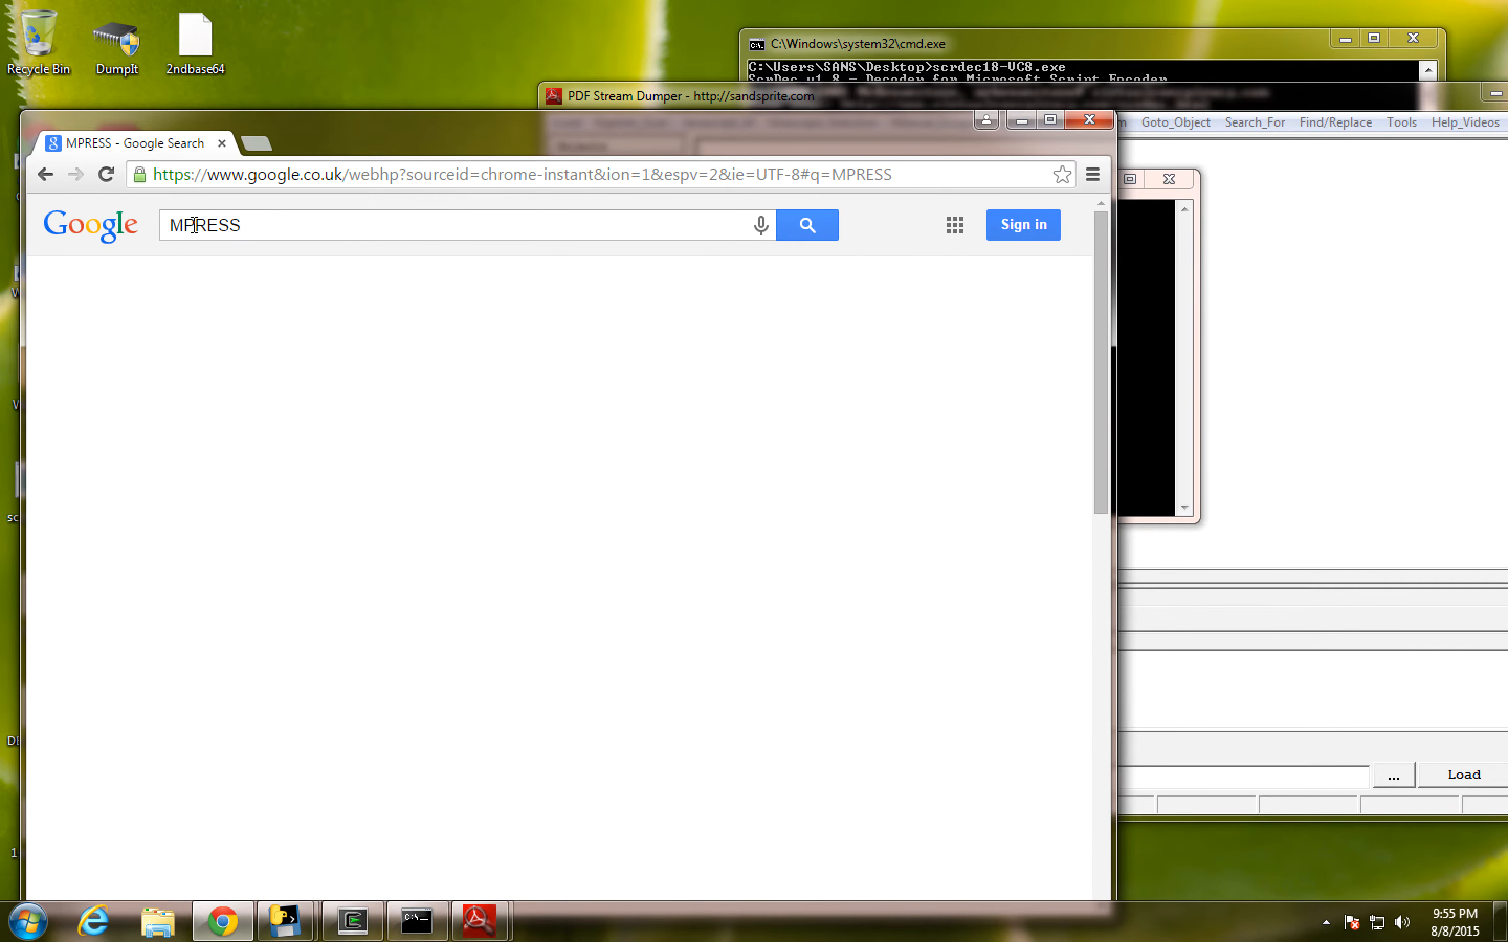
click(258, 455)
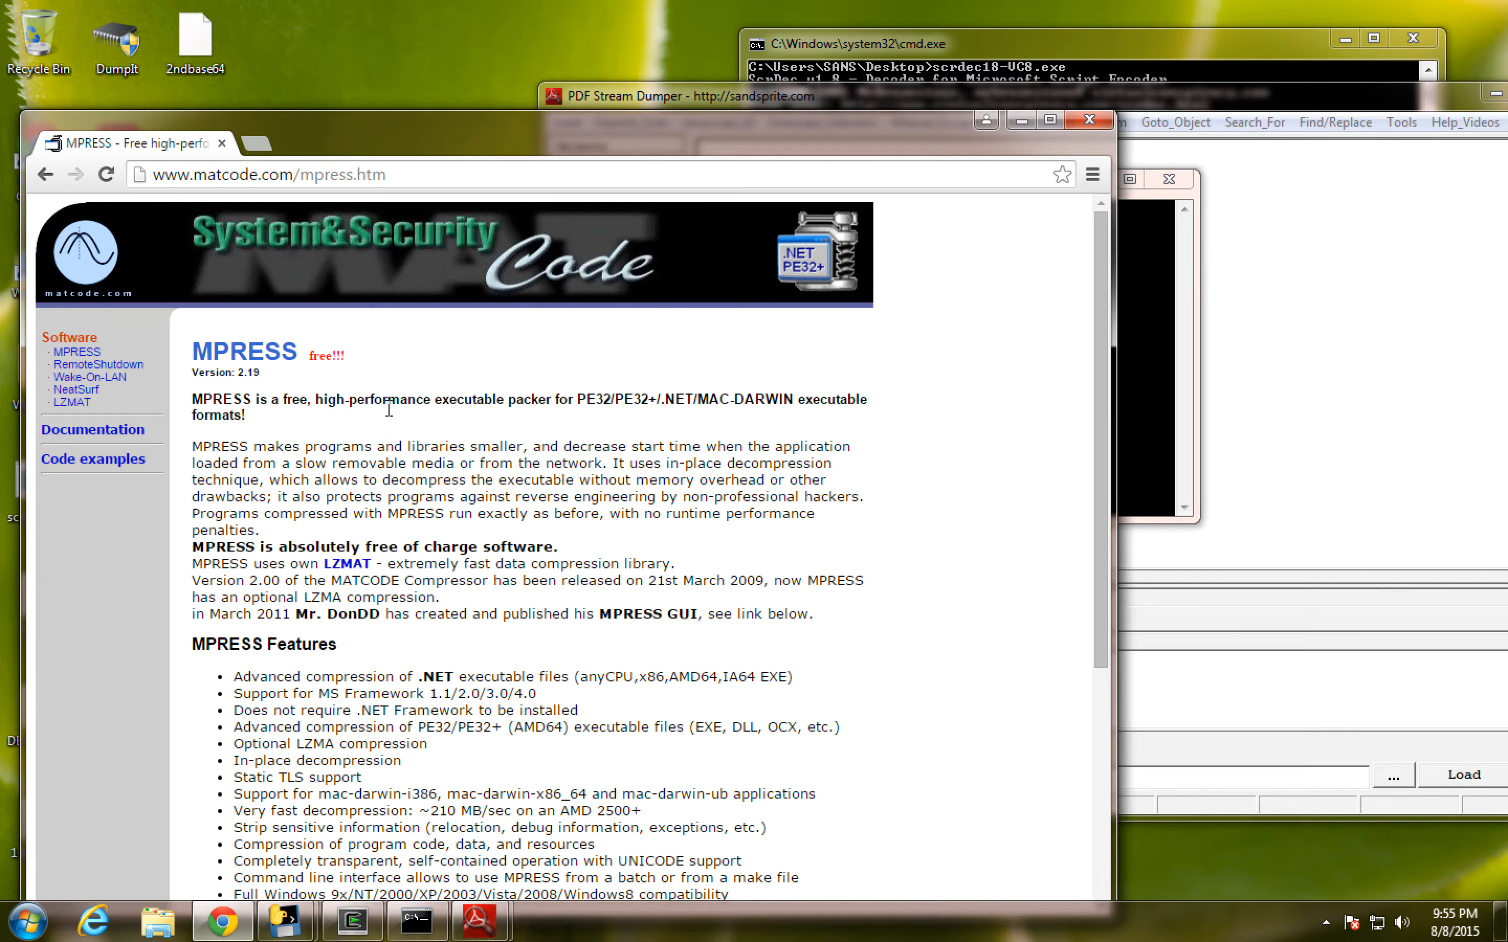
click(1020, 119)
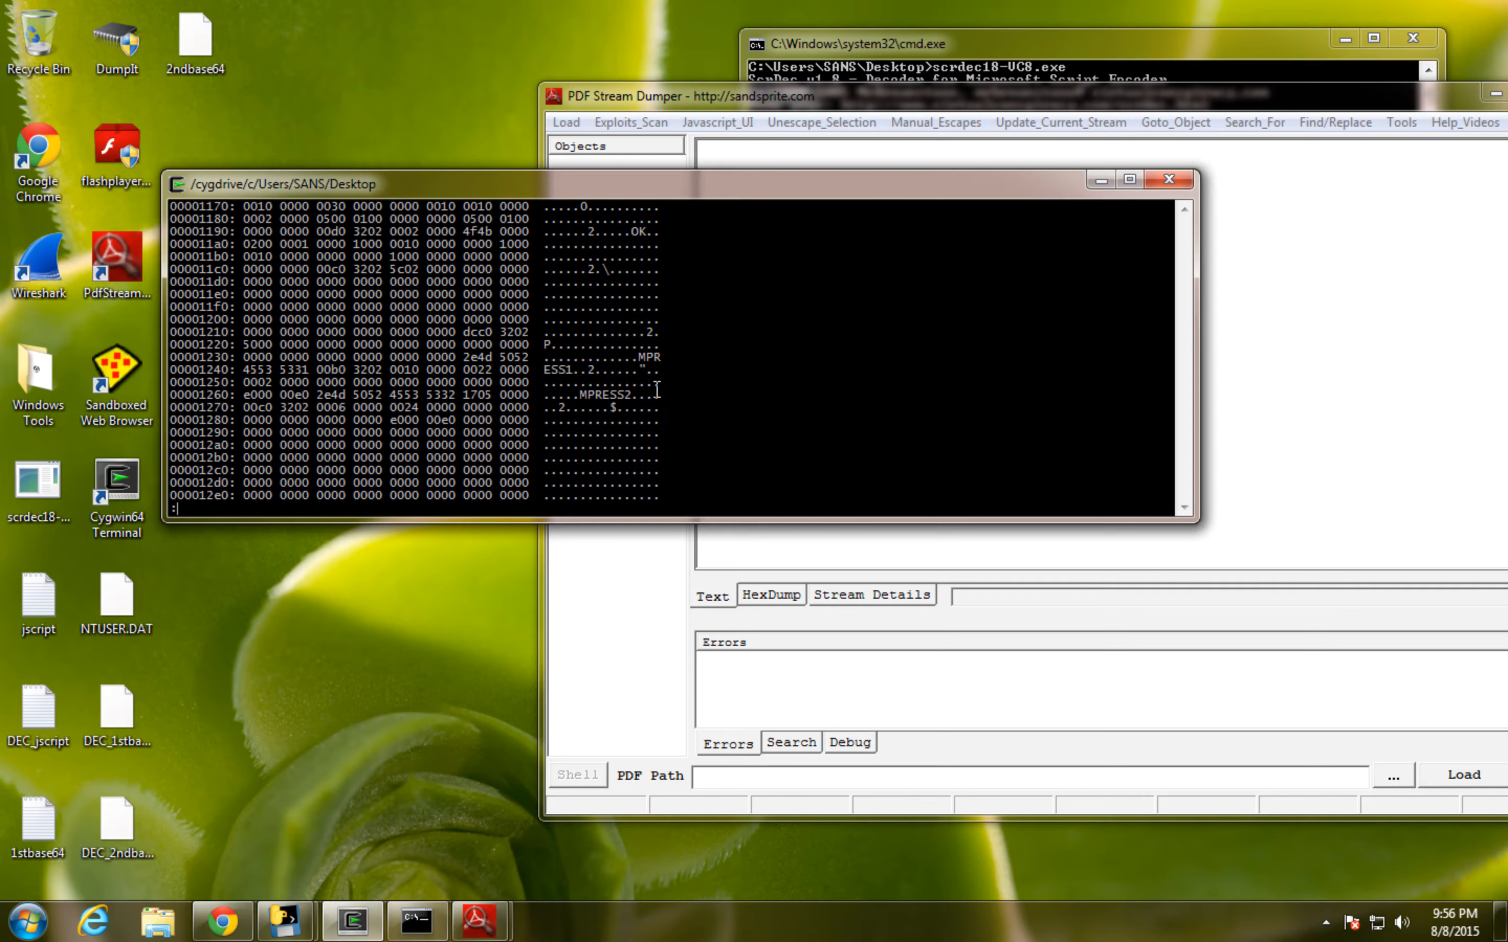
- Examine the remaining hex dump for readable library and function names, and return to the shell prompt
scroll(631, 408, down, 8)
scroll(630, 413, down, 14)
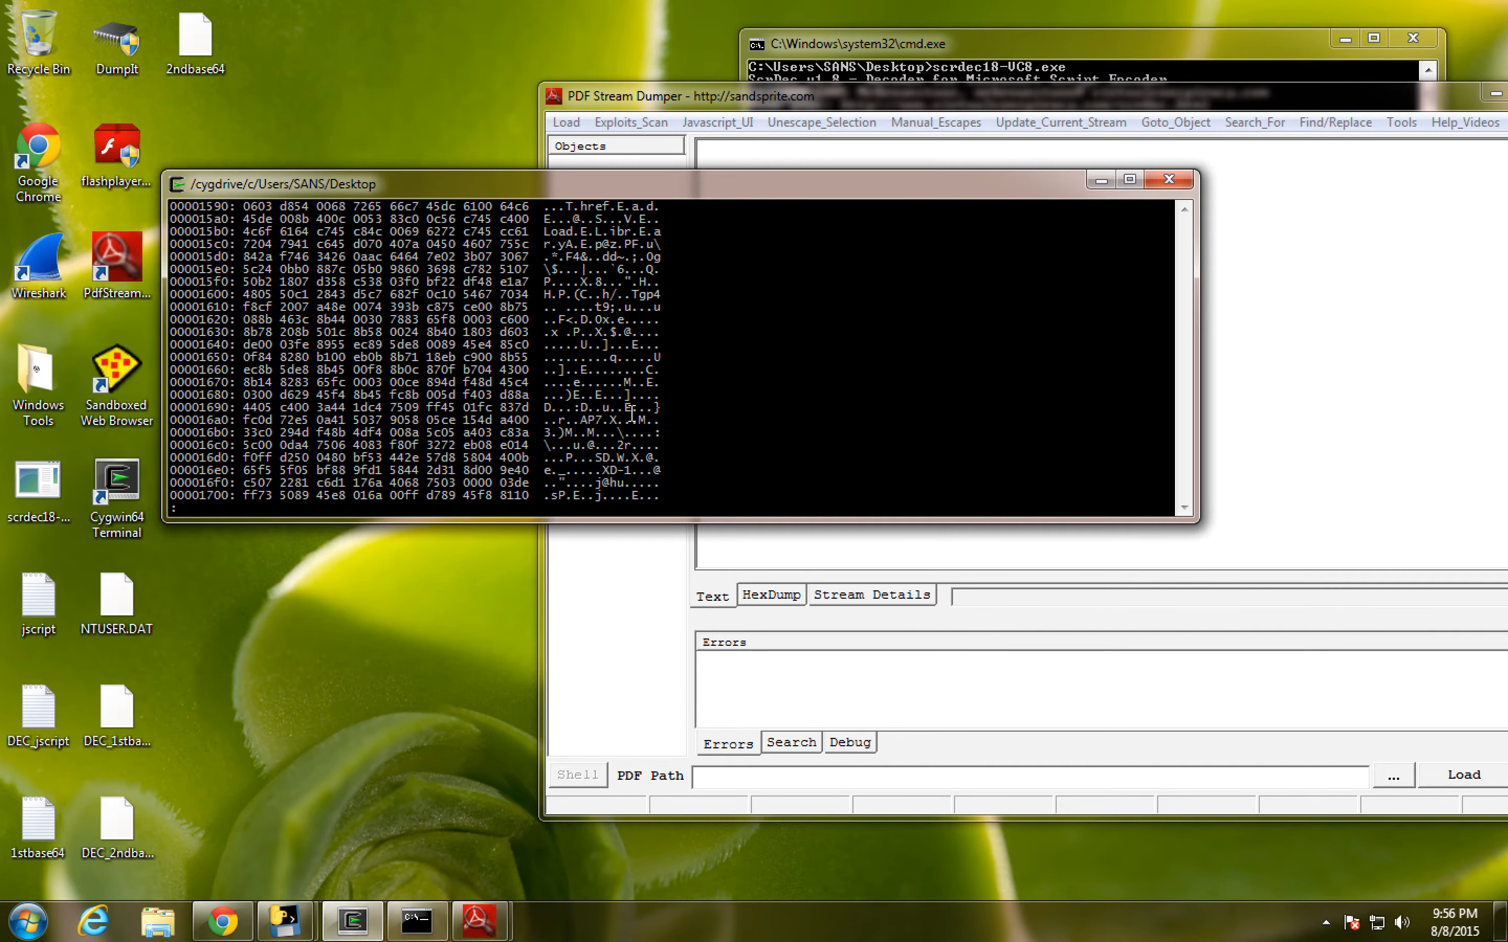
scroll(631, 413, down, 19)
scroll(631, 413, down, 20)
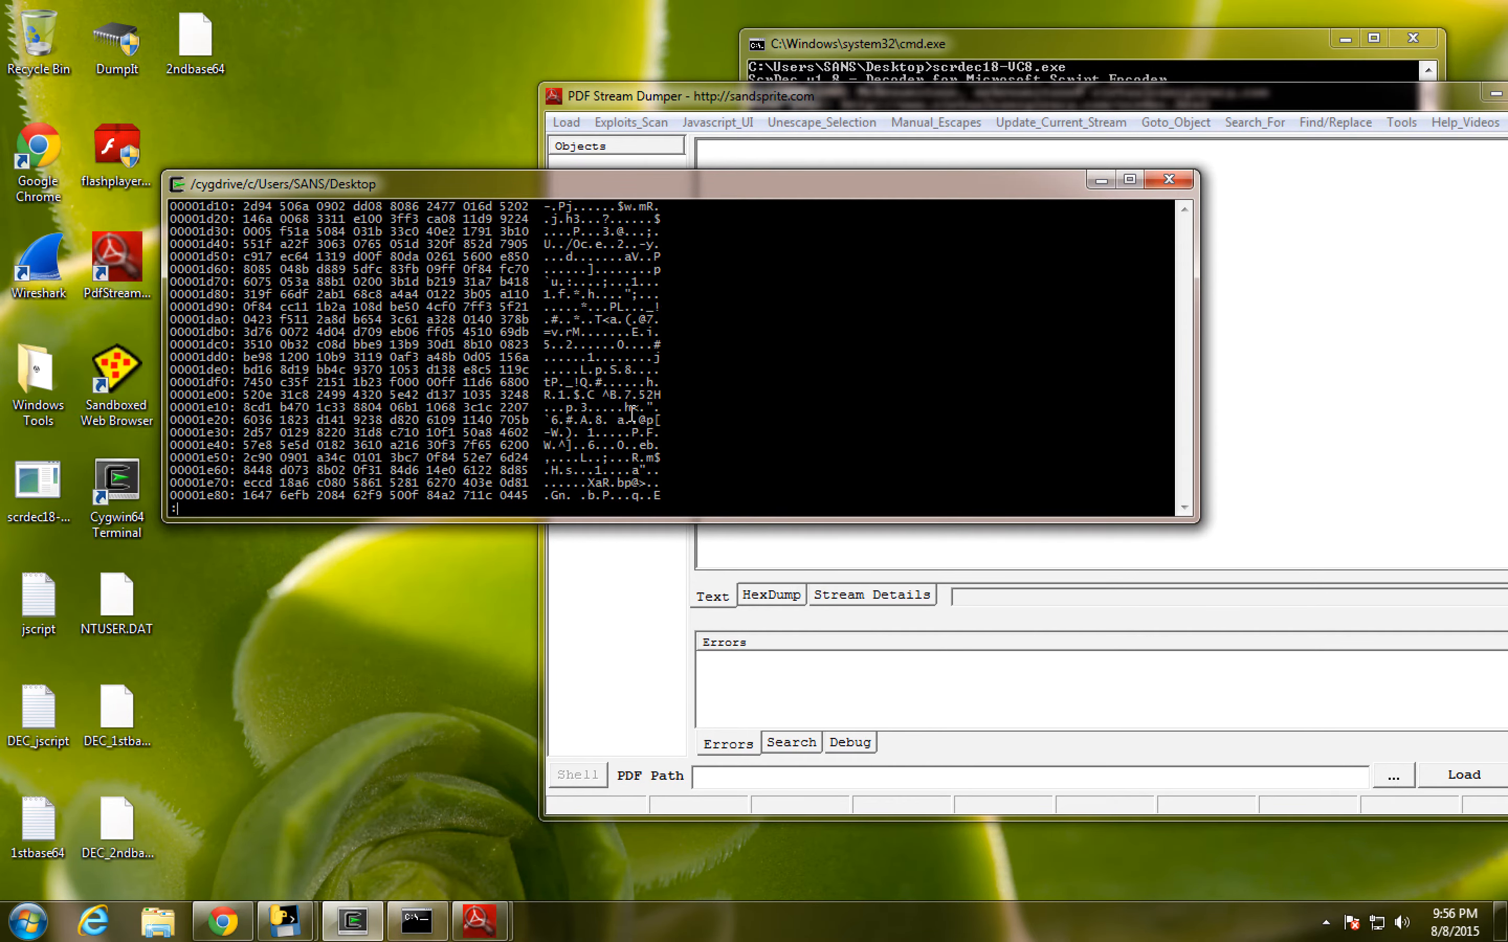
scroll(631, 413, down, 20)
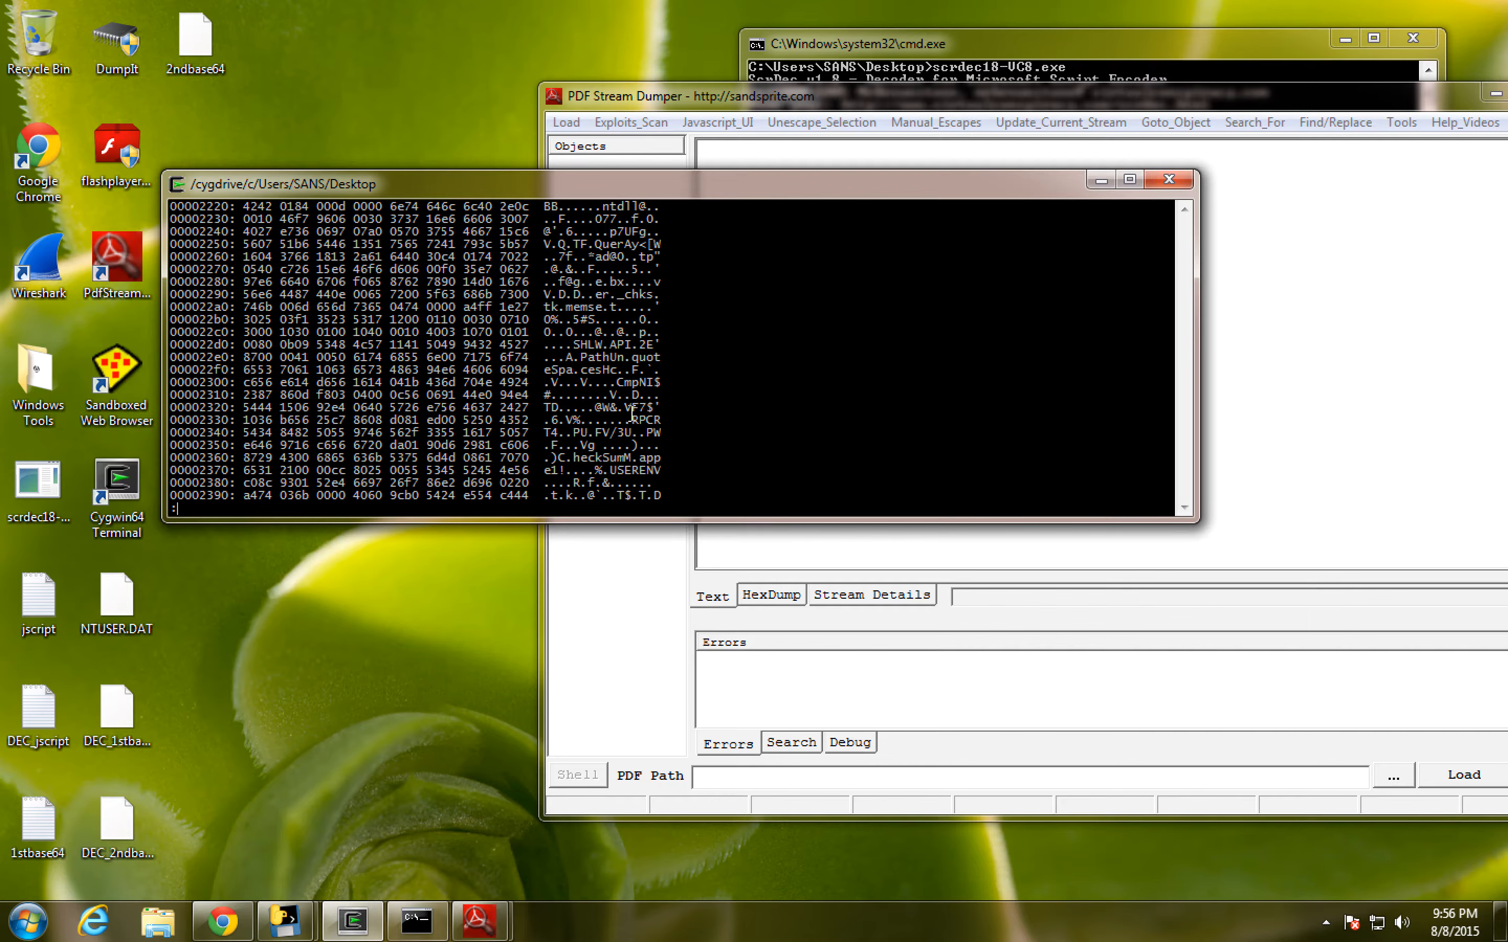
scroll(631, 413, up, 4)
scroll(631, 413, down, 4)
key(q)
drag(629, 180, 691, 172)
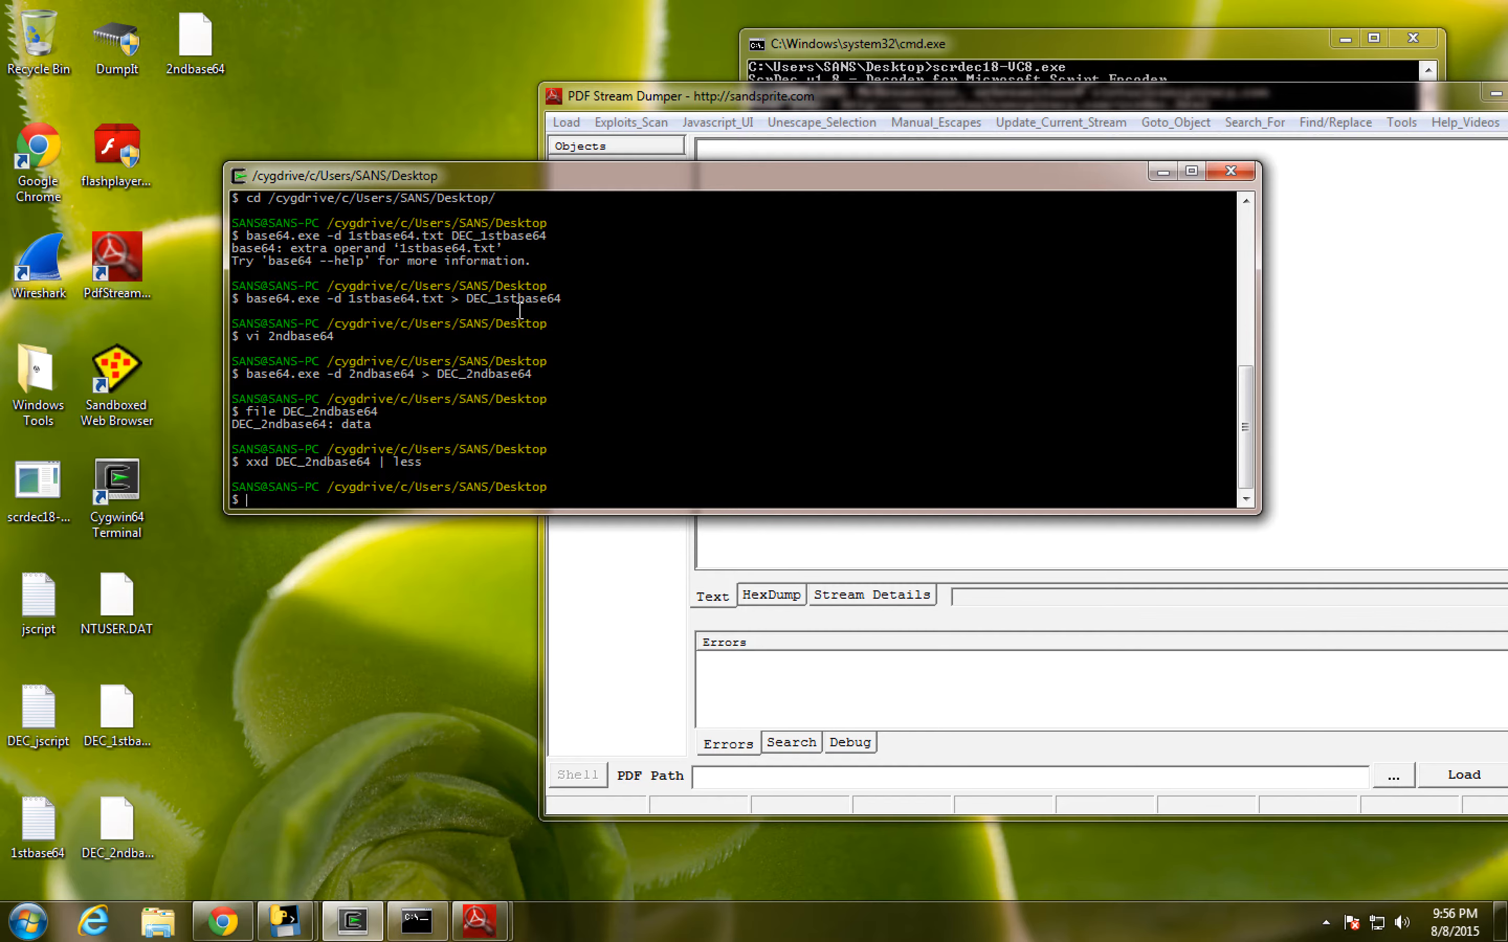
- Copy DEC_2ndbase64 from the Windows virtual machine's desktop and paste it onto the Mac desktop
click(123, 821)
right_click(122, 823)
click(162, 698)
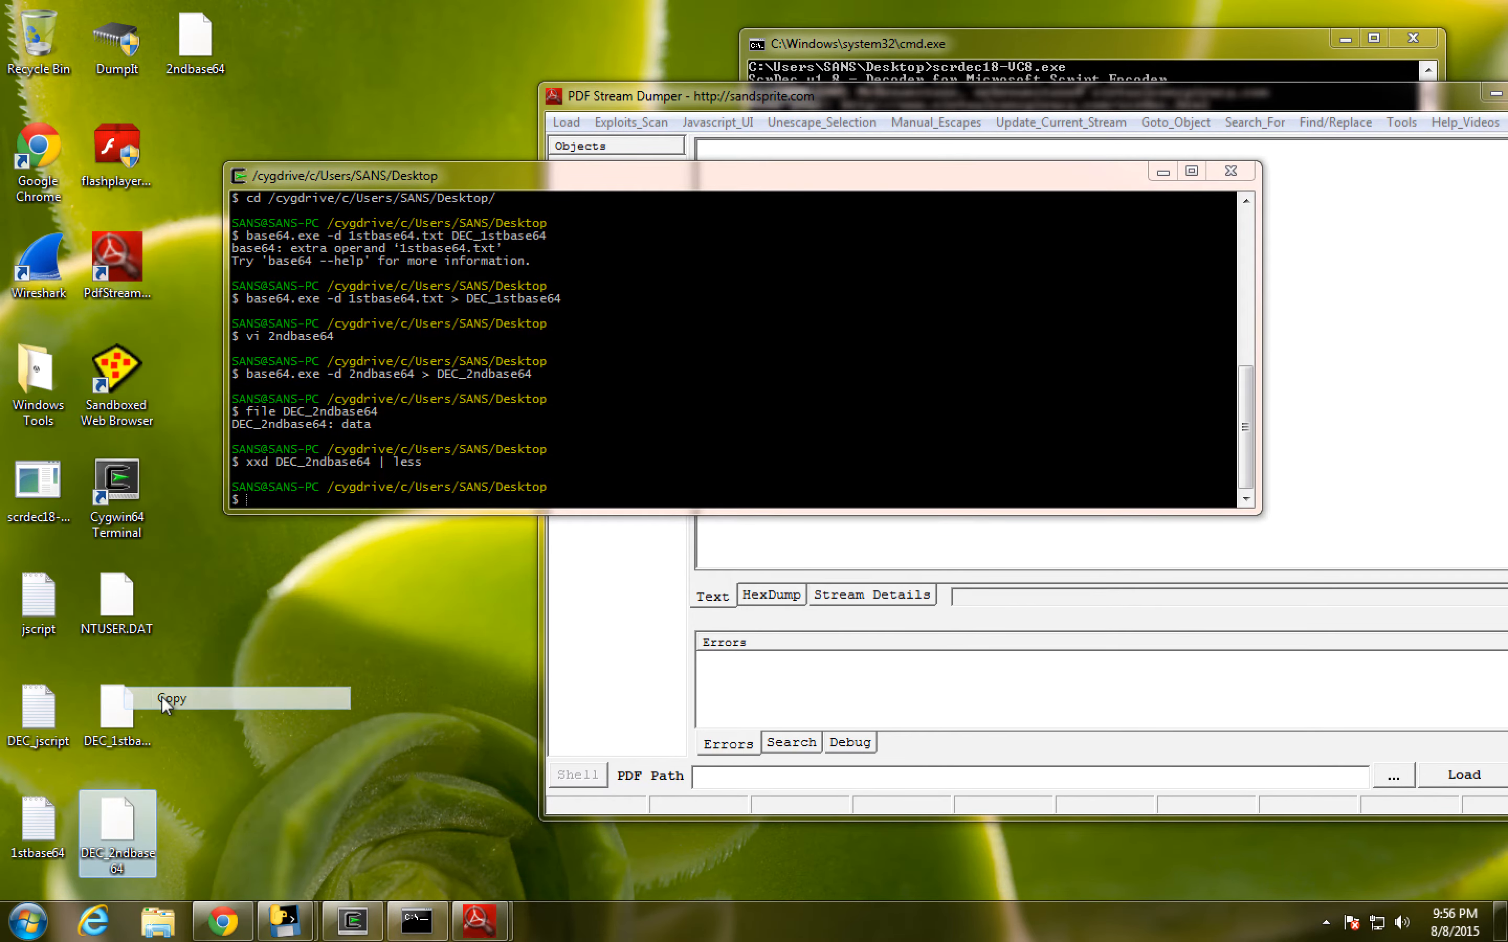
key(ctrl+Left)
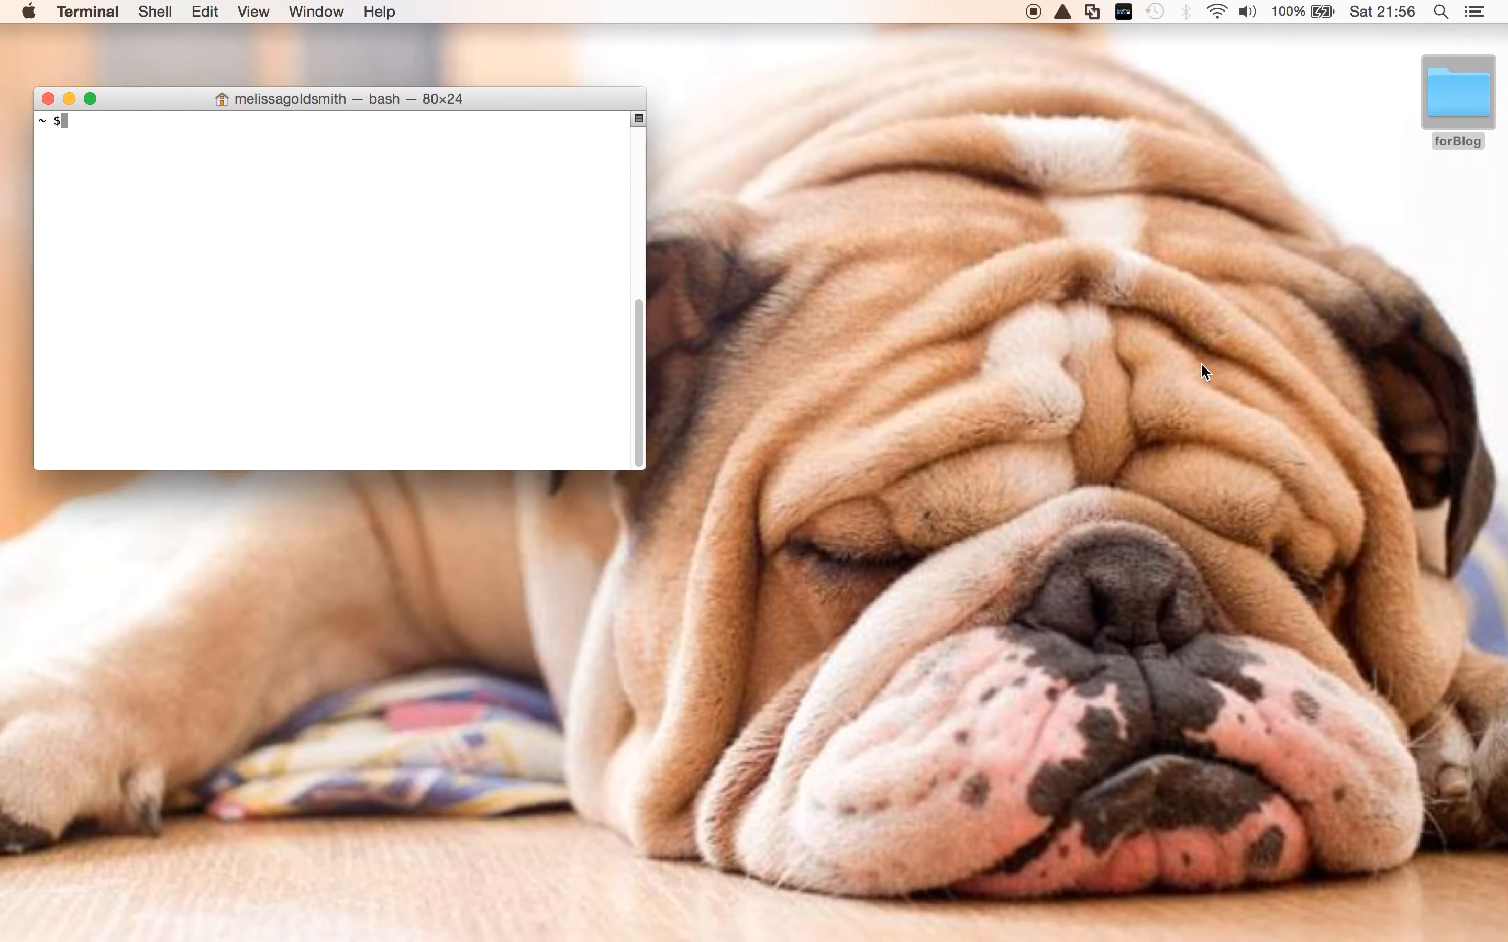
right_click(1399, 338)
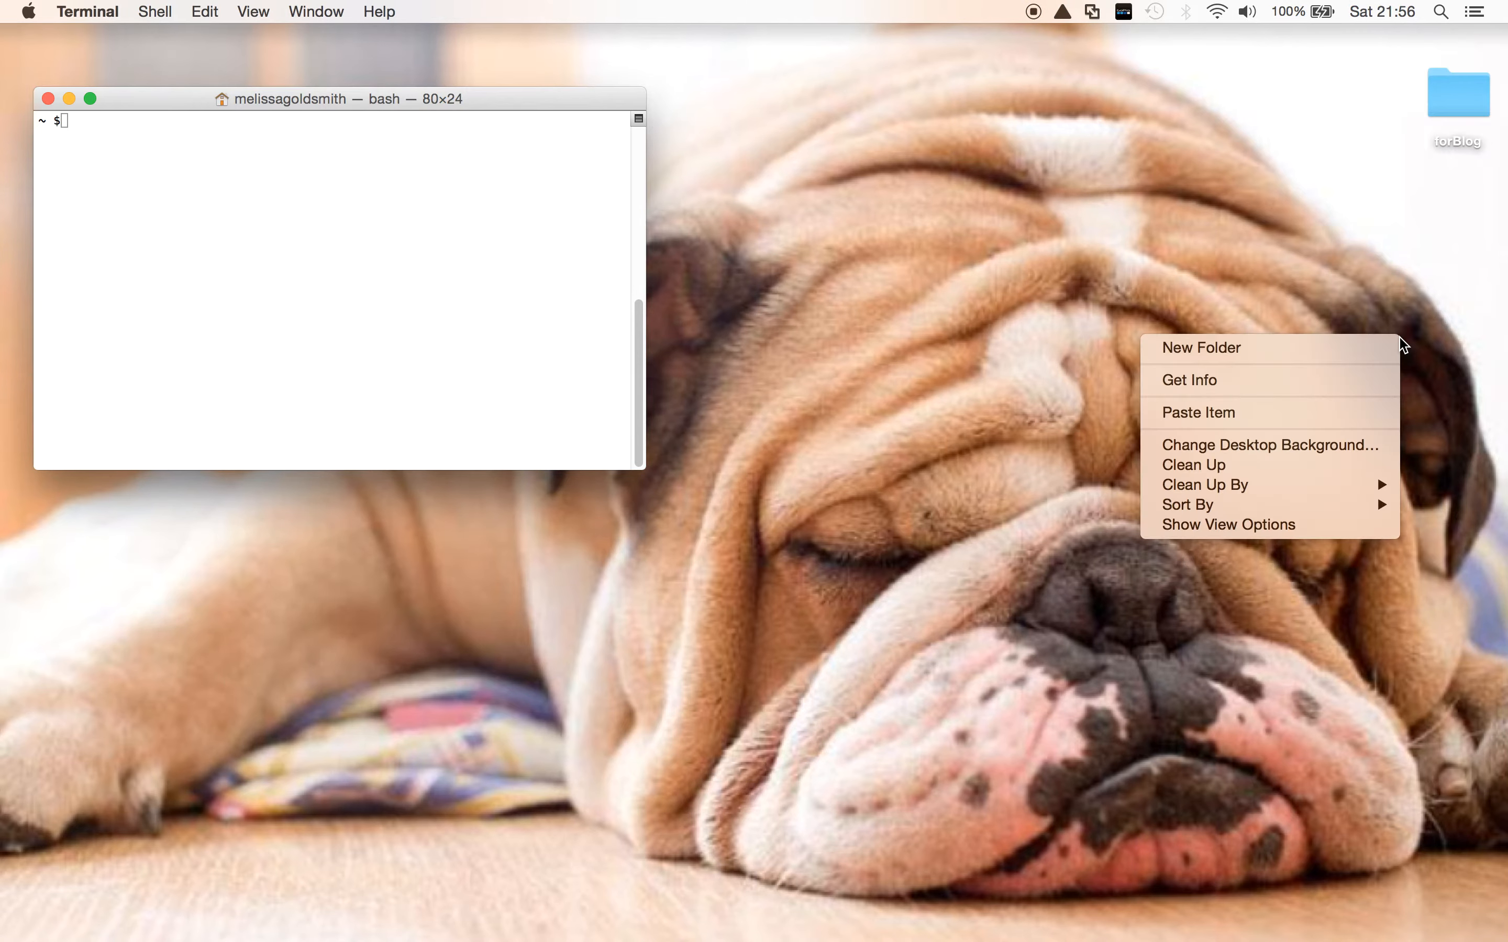
click(1292, 415)
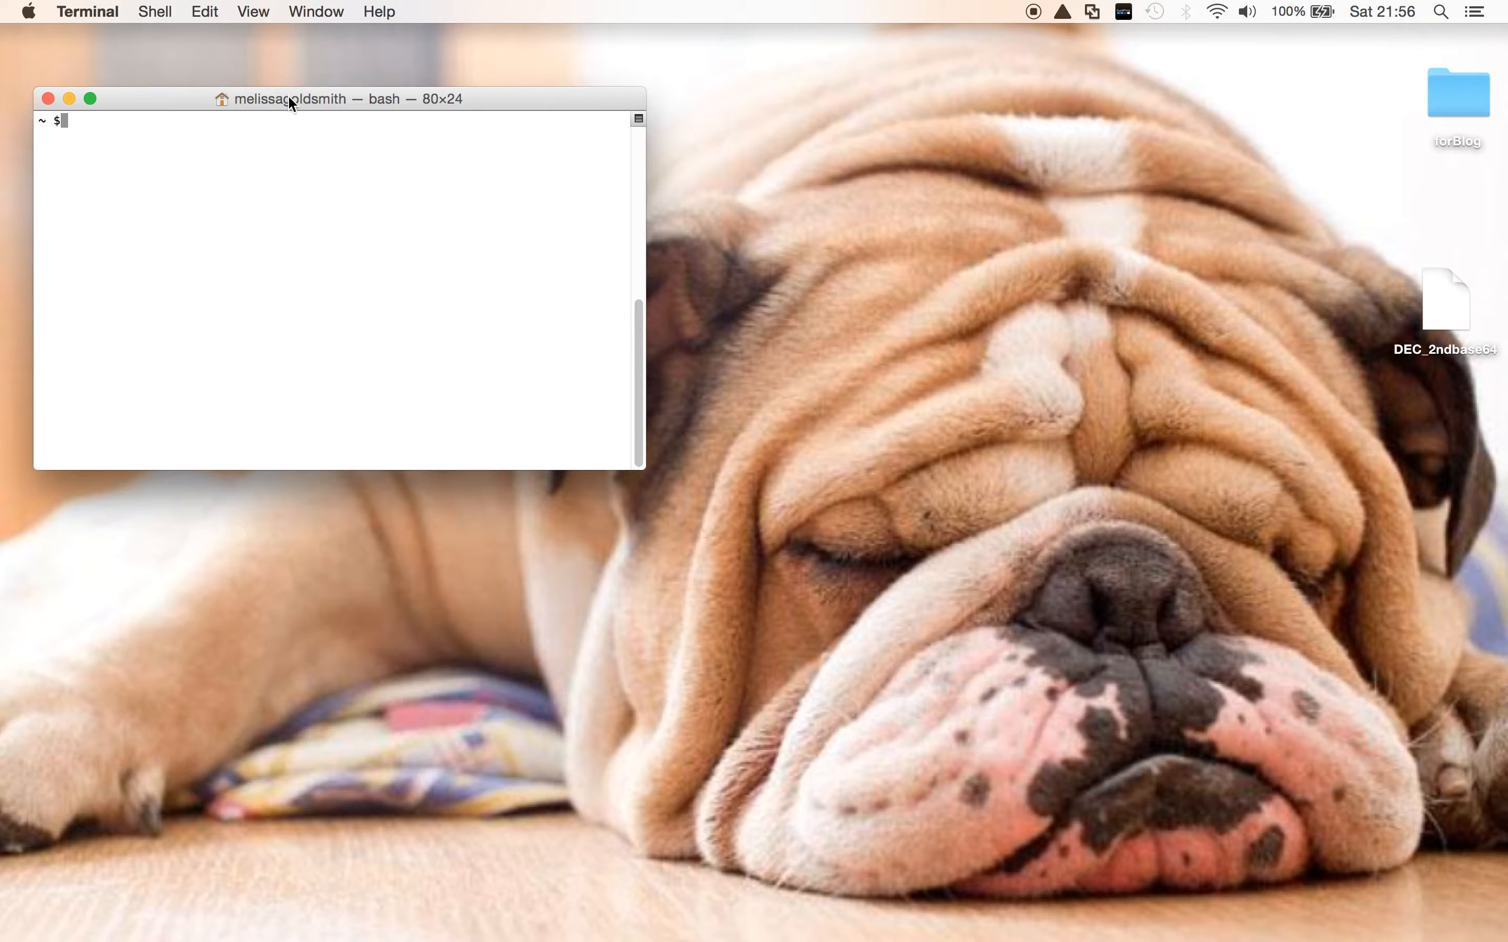
drag(289, 99, 574, 229)
text(fore)
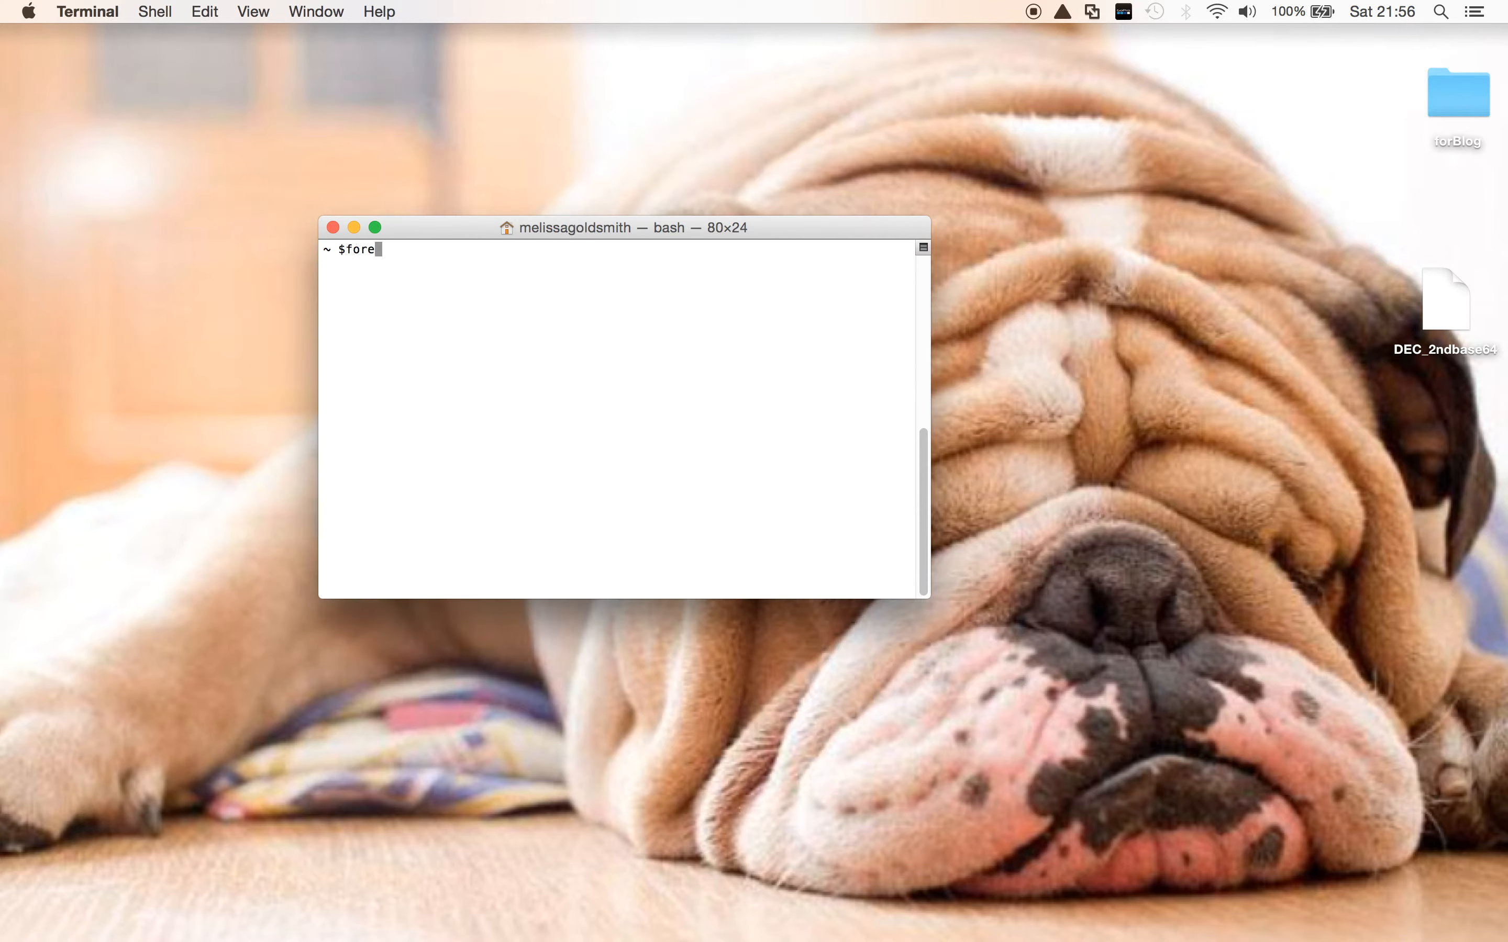
text(most DE)
key(BackSpace)
key(BackSpace)
key(BackSpace)
key(BackSpace)
key(BackSpace)
key(BackSpace)
key(BackSpace)
key(BackSpace)
key(BackSpace)
key(BackSpace)
key(BackSpace)
- Run foremost on DEC_2ndbase64 from the Mac's Desktop directory, and open the resulting output folder
text(cd De)
key(Tab)
key(Return)
text(f)
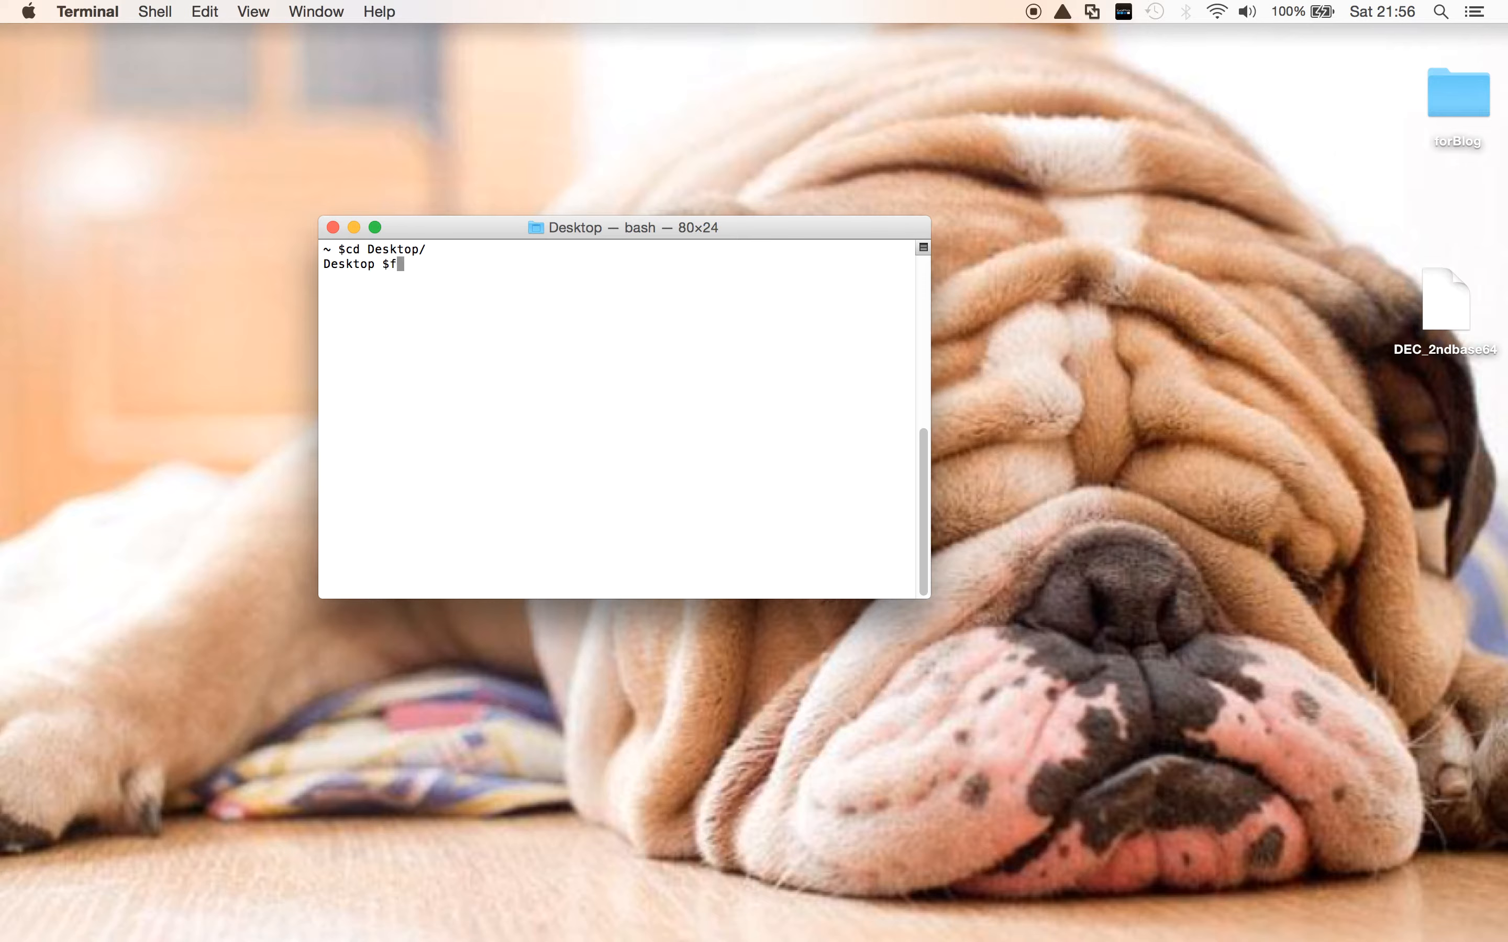
text(oremost DEC)
key(Tab)
key(Return)
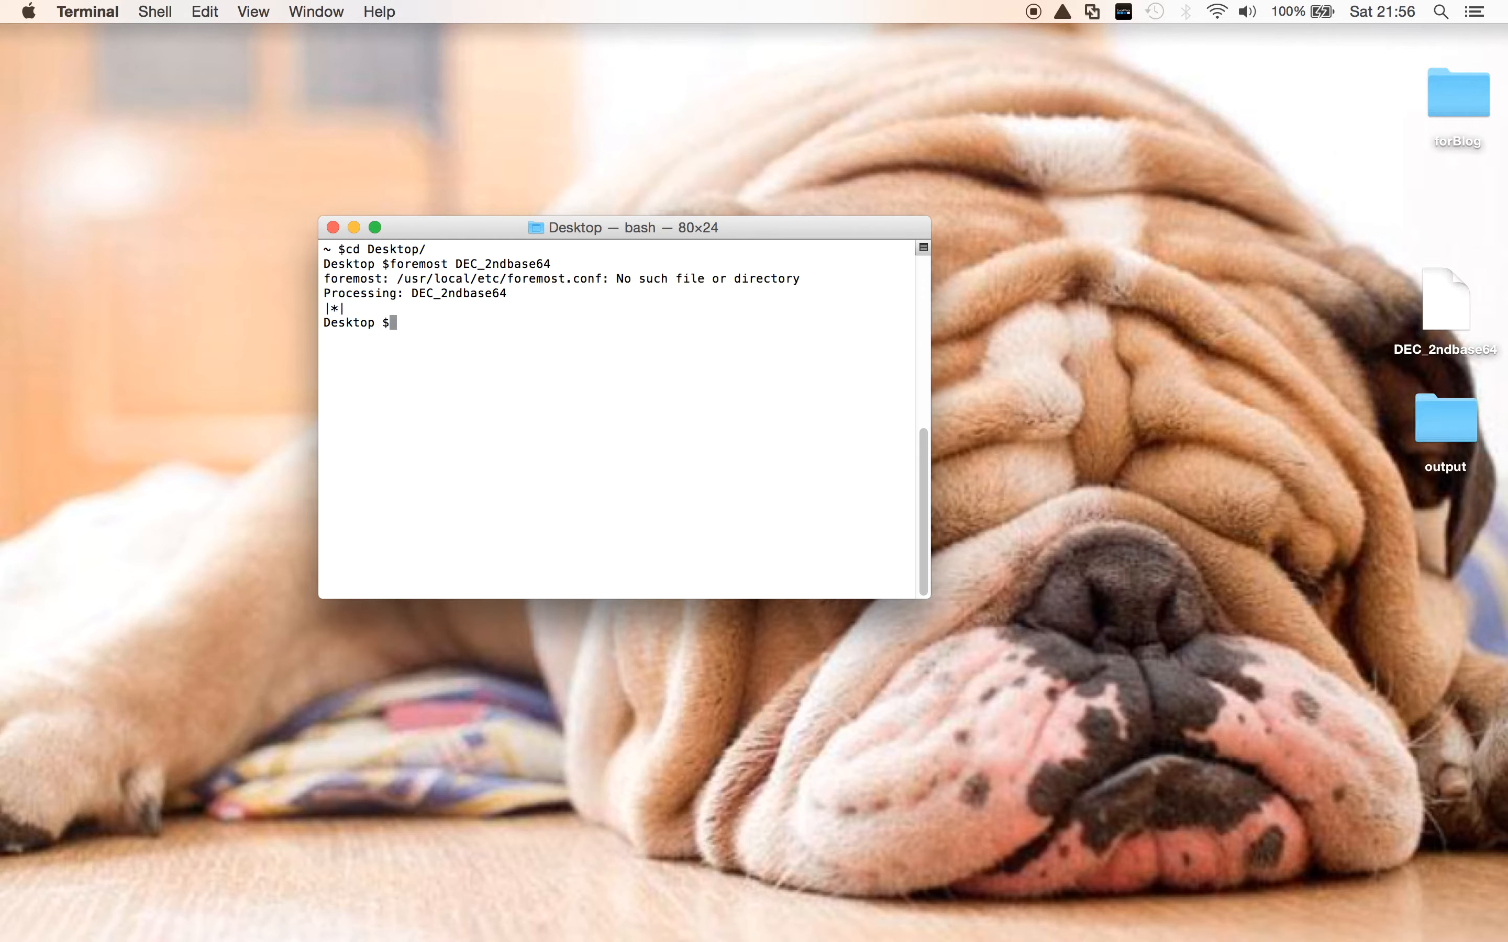
double_click(1416, 445)
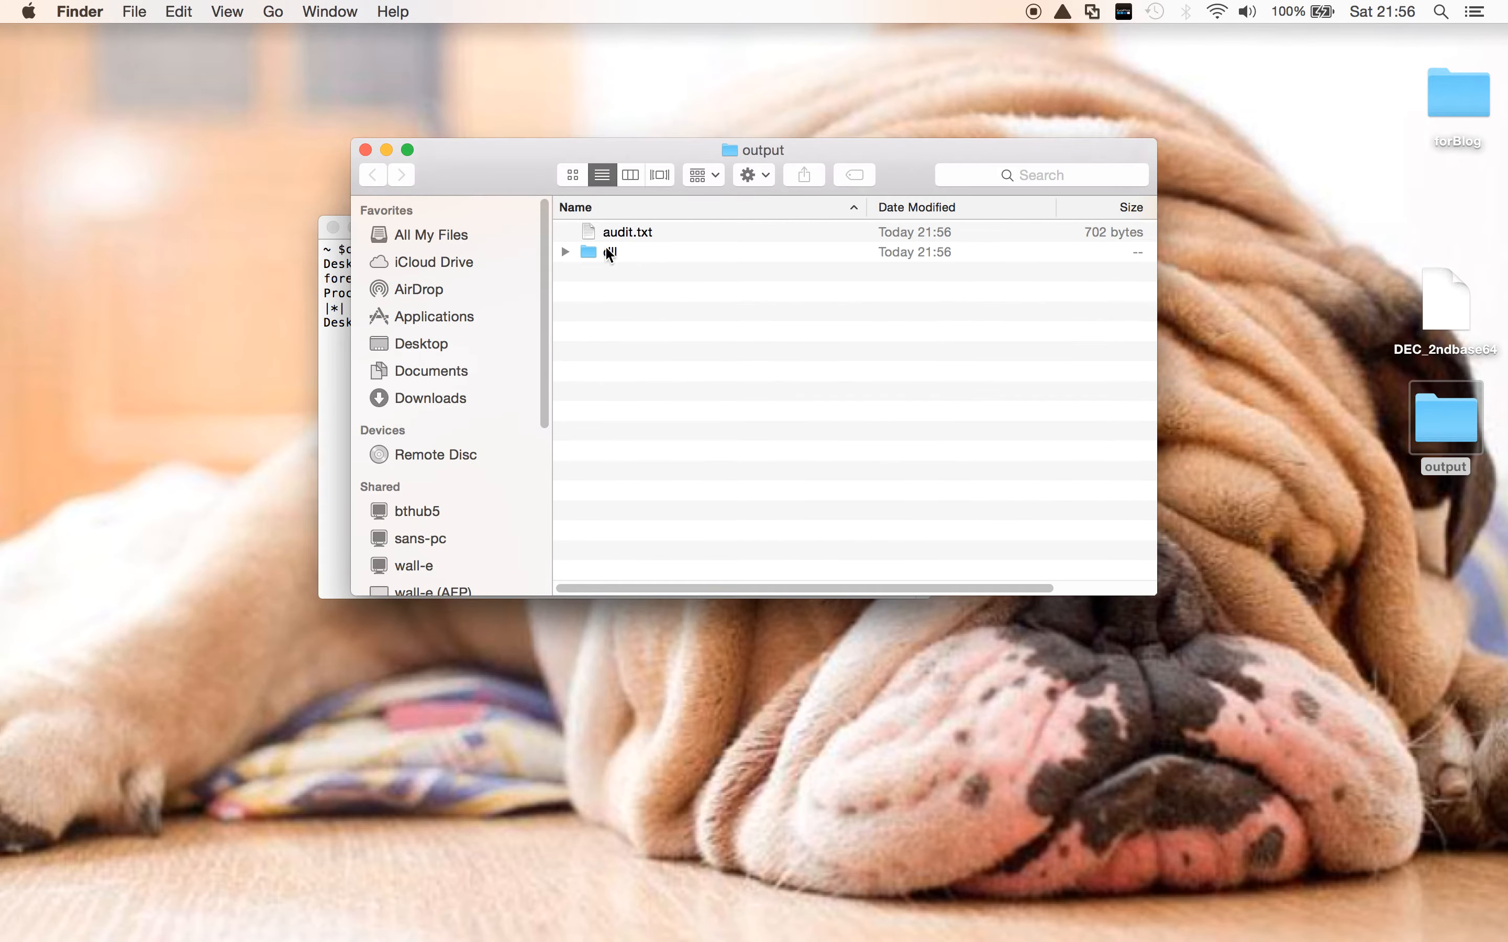
- Open foremost's audit.txt from the output folder, read the extraction report, and close it
click(597, 239)
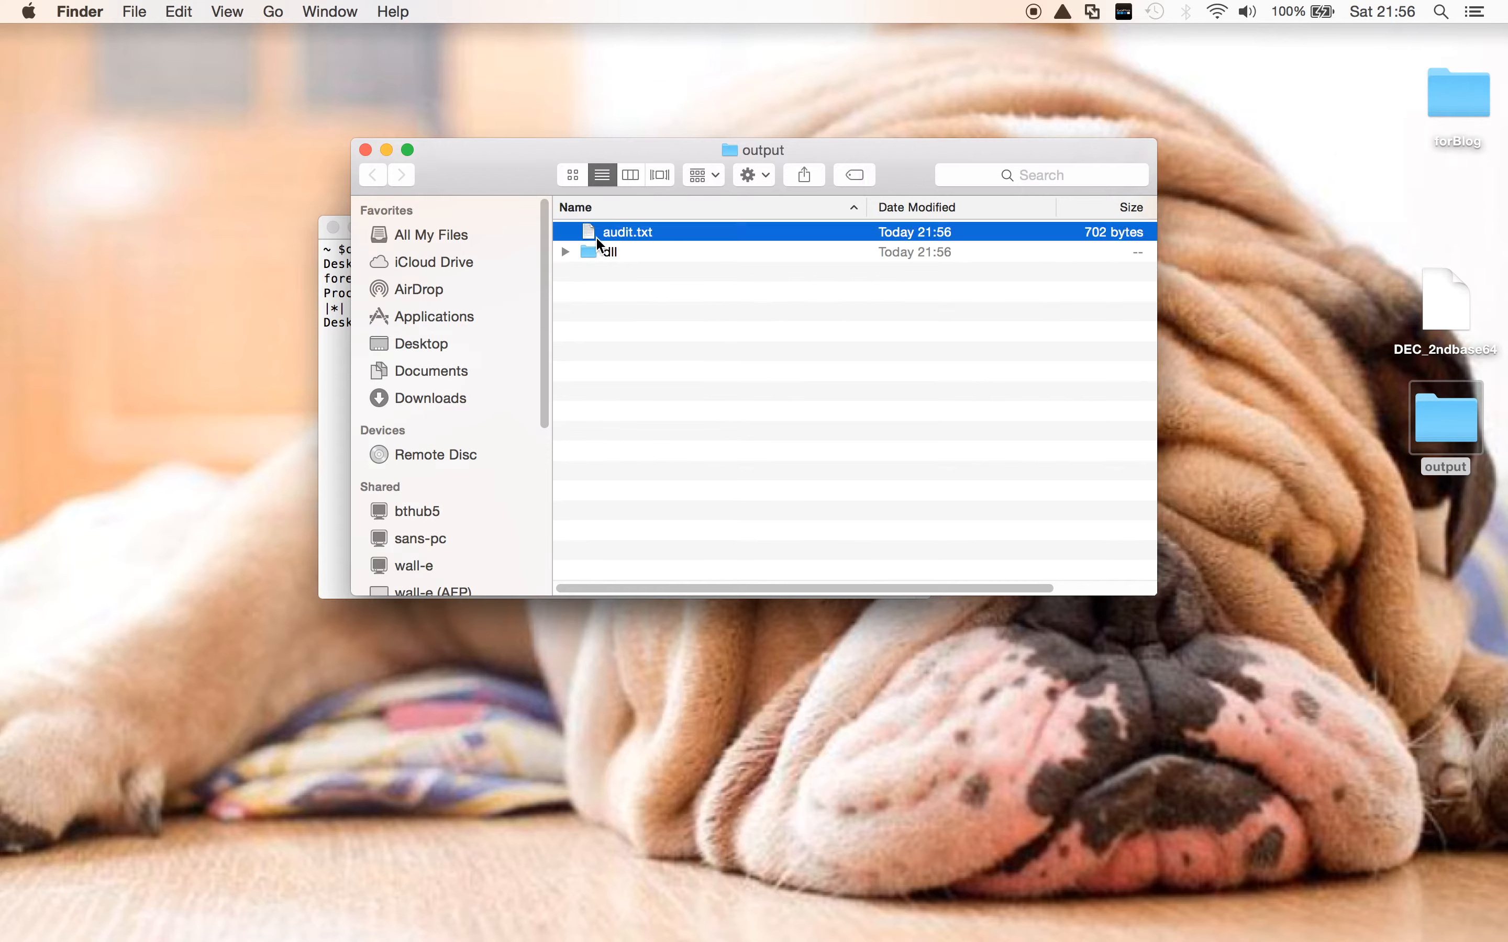
double_click(598, 239)
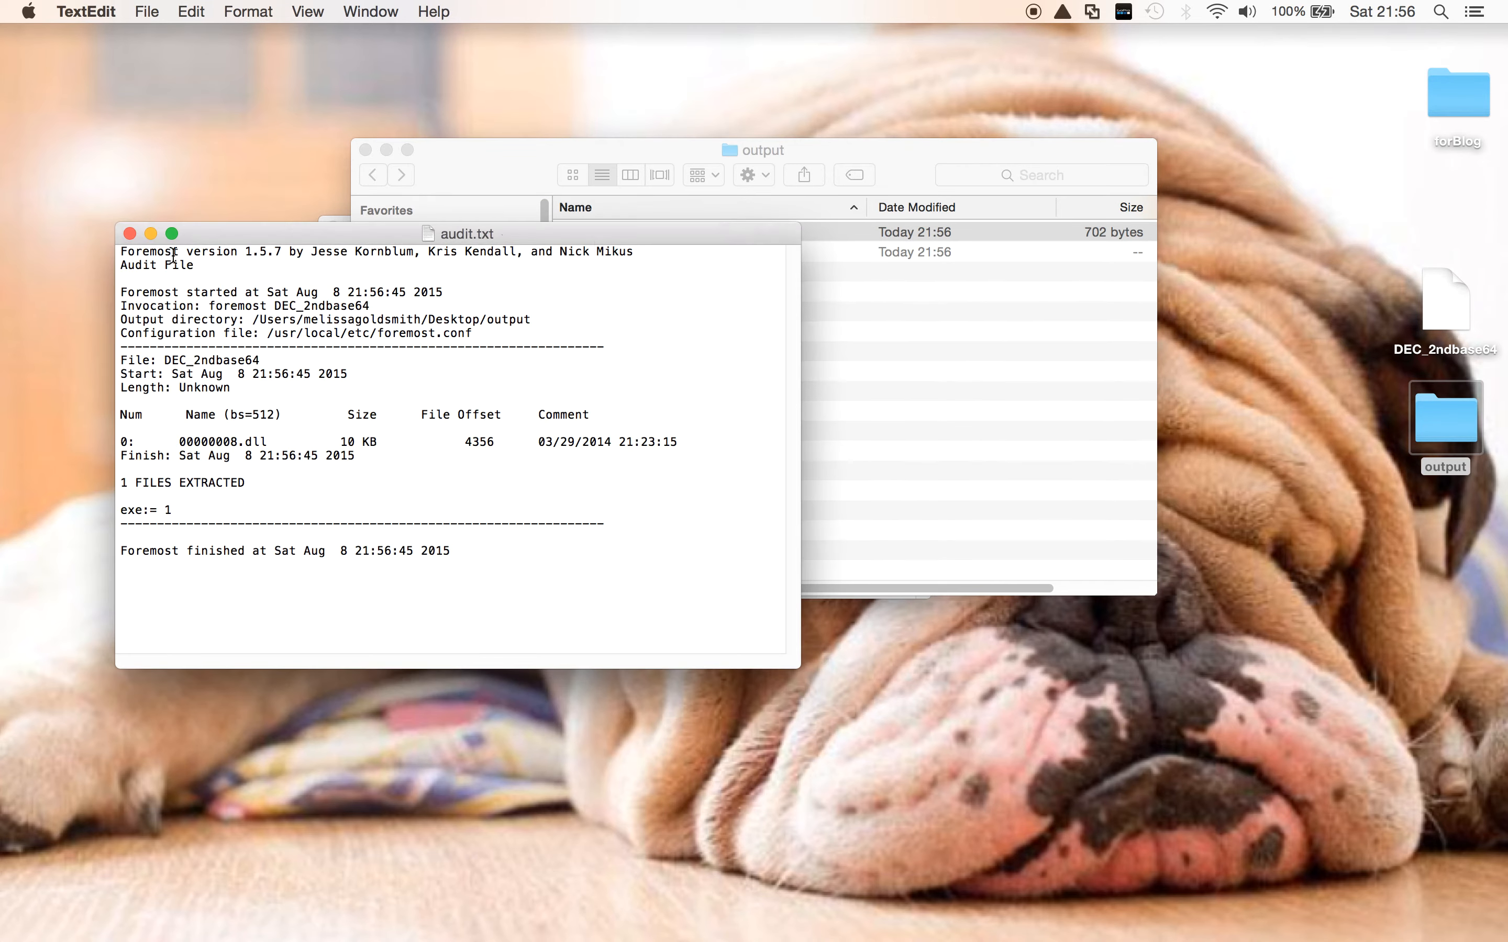
click(129, 234)
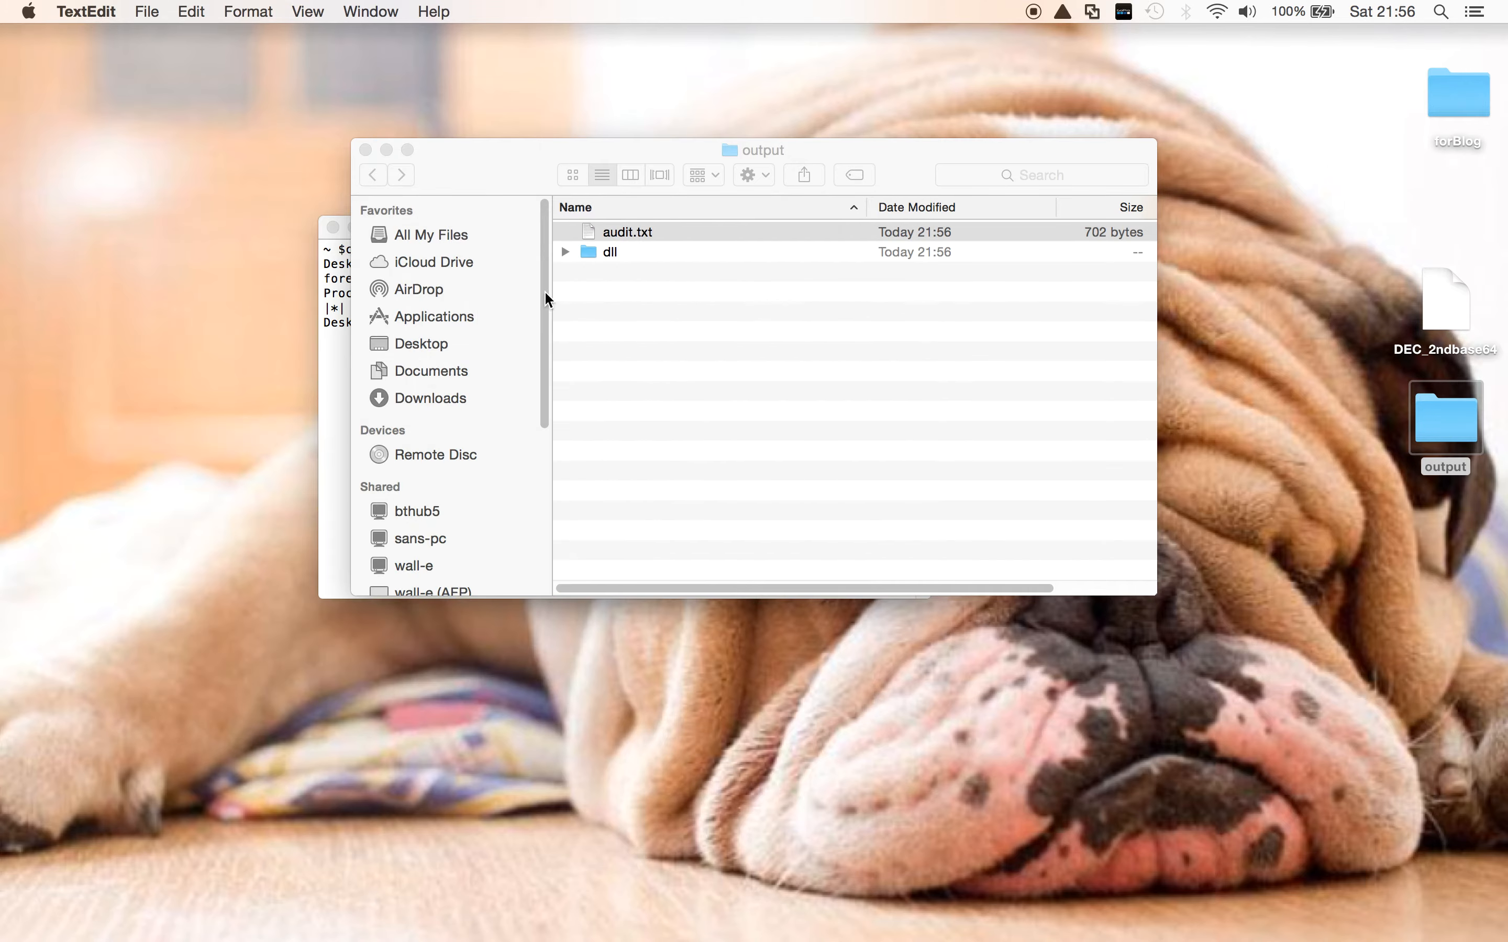
- Copy 00000008.dll from the output folder's dll subfolder and paste it onto the Windows 7 virtual machine's desktop
click(565, 252)
right_click(635, 271)
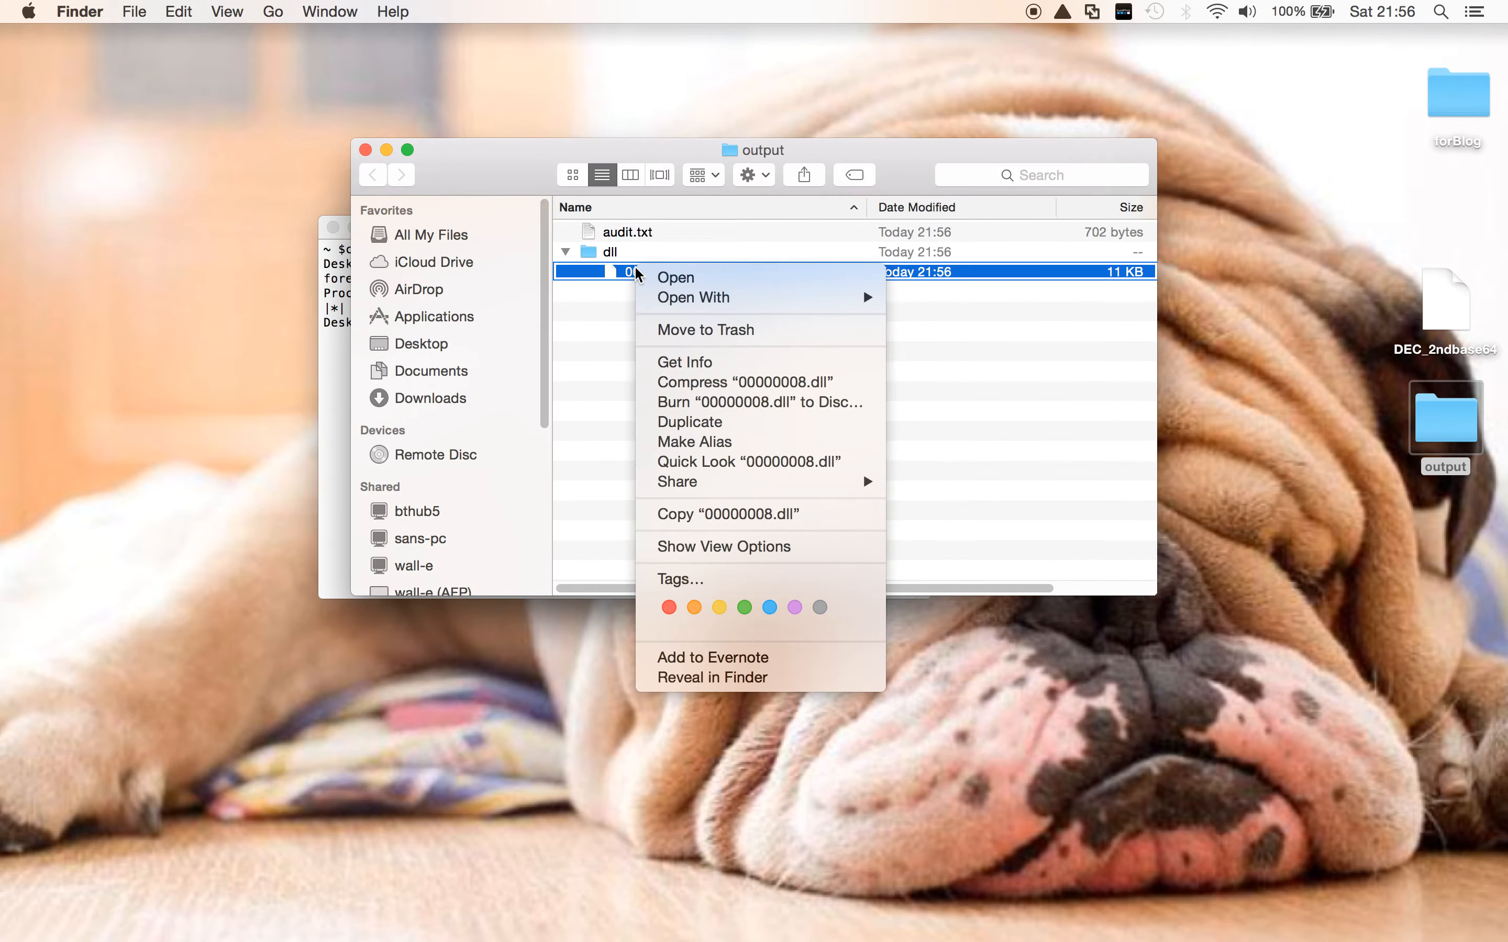
click(696, 518)
key(ctrl+Right)
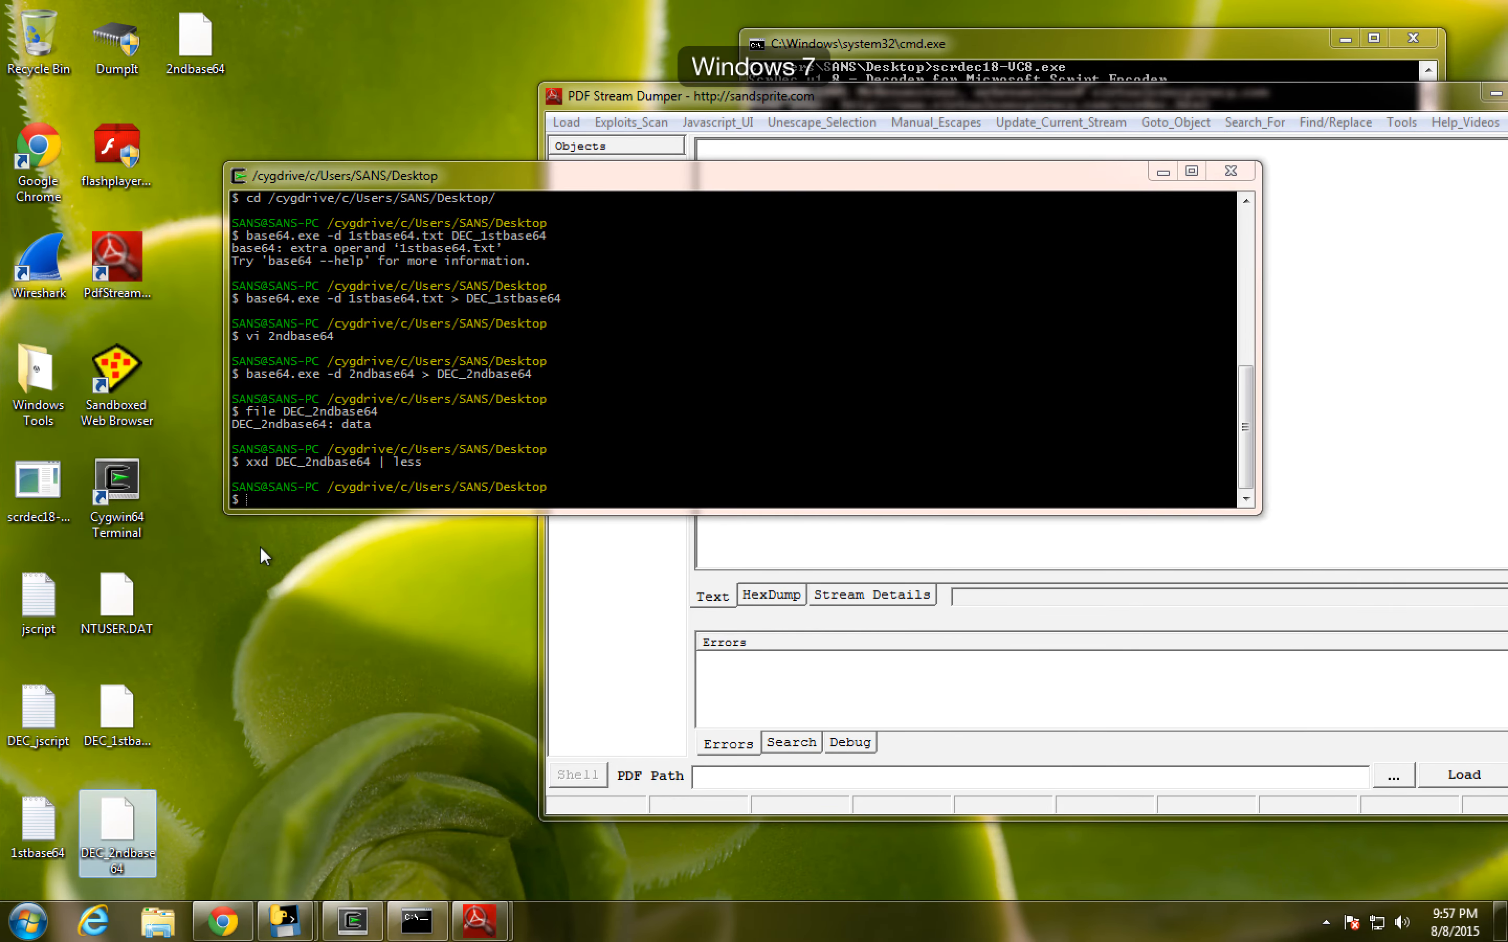
right_click(259, 546)
click(307, 629)
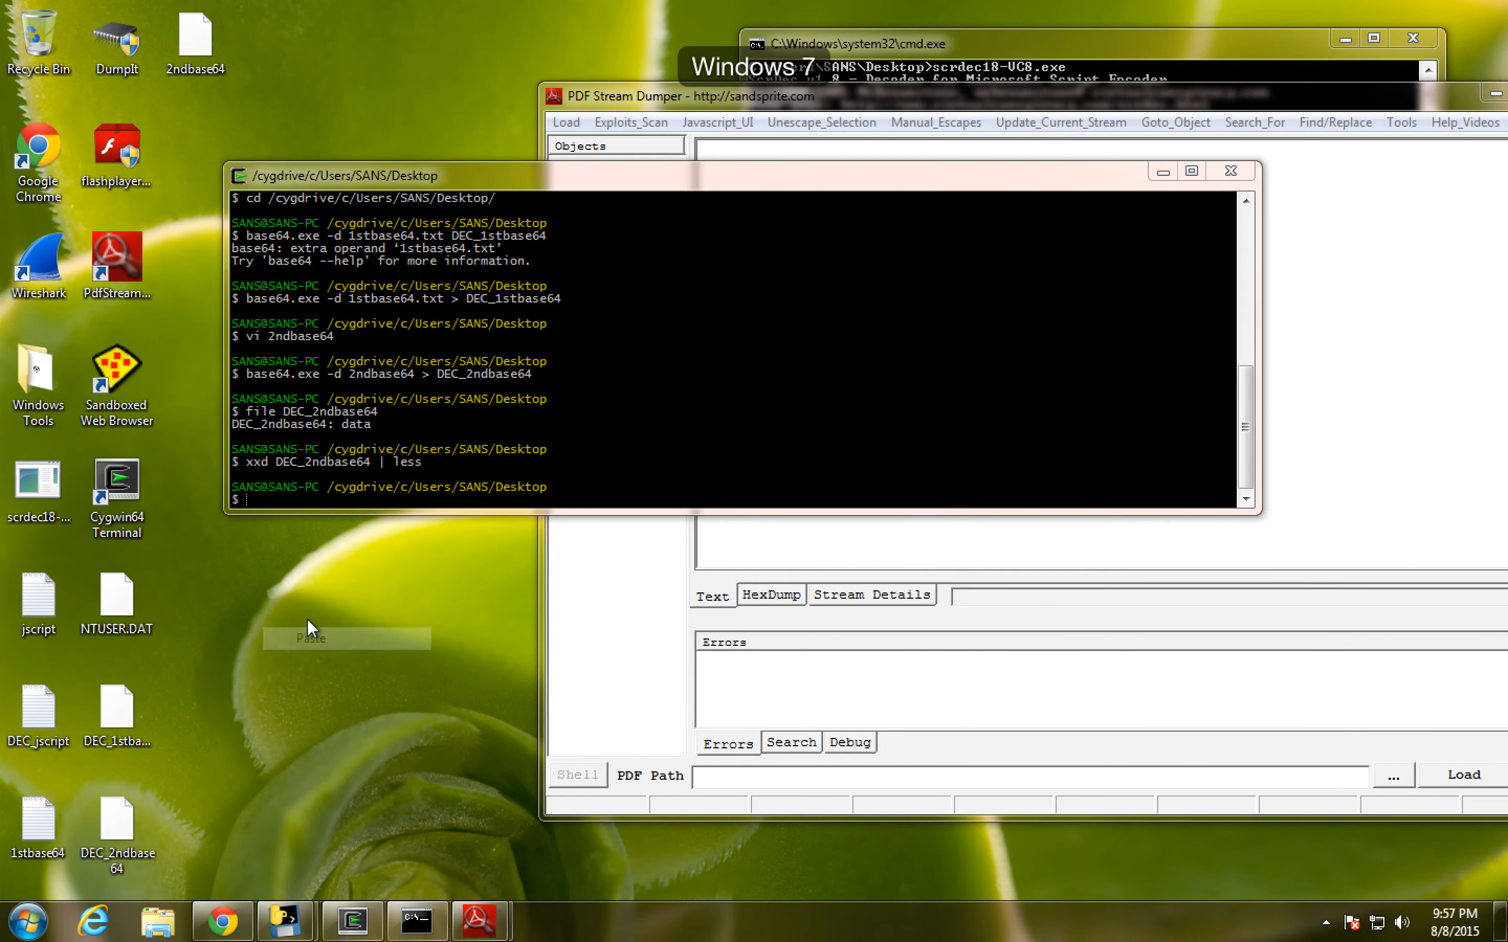
- Move the Cygwin terminal clear of 00000008.dll, look the DLL up on VirusTotal, review the detections, and close the report
drag(427, 175, 631, 170)
right_click(282, 498)
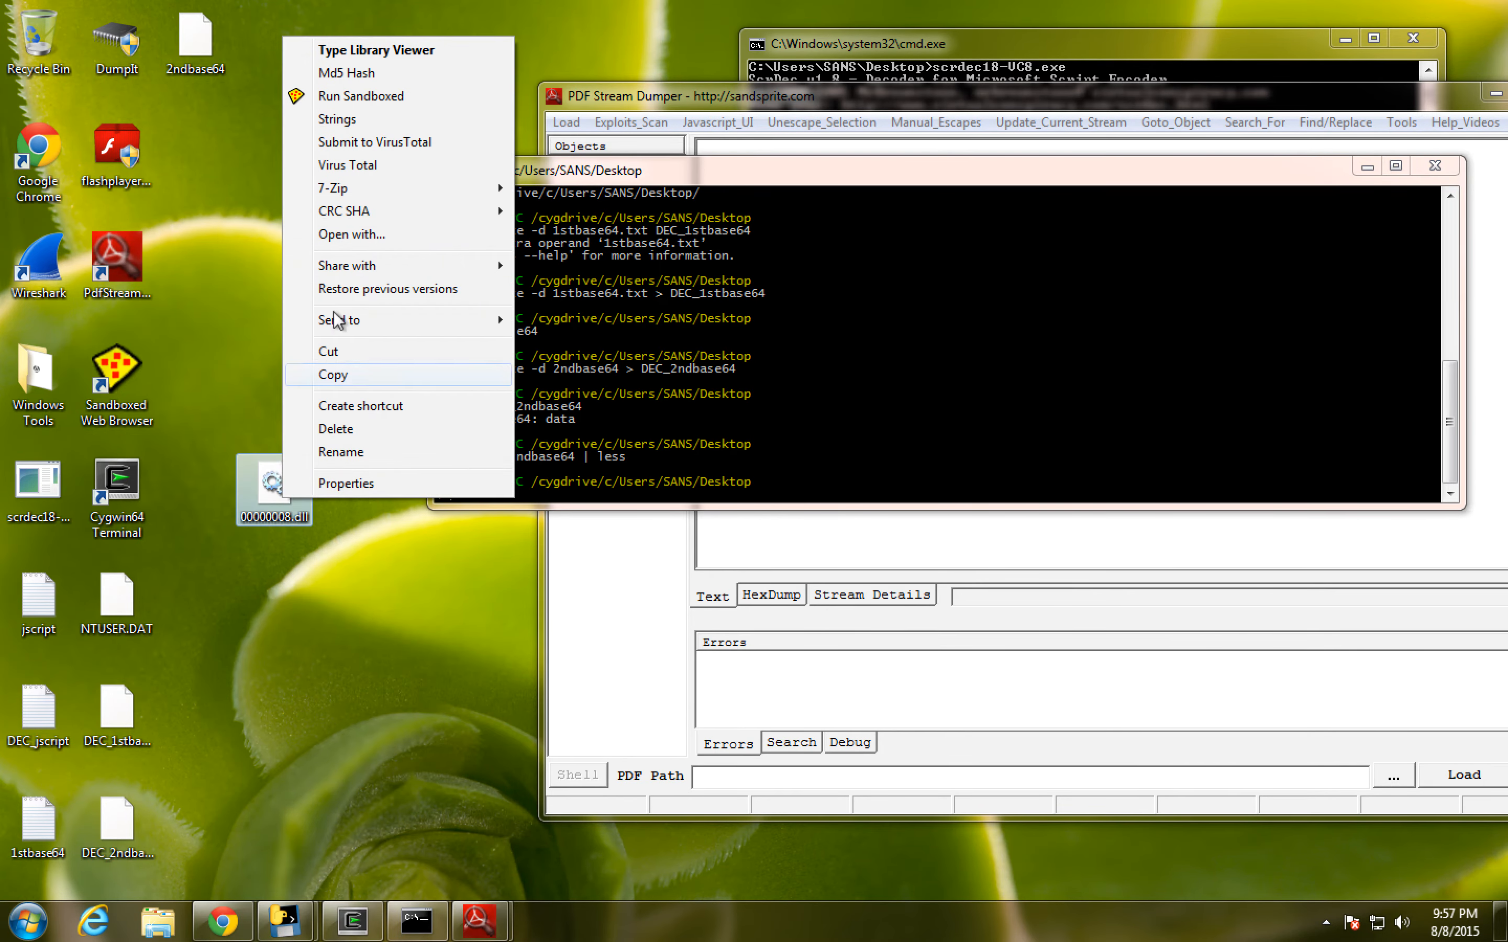
click(396, 166)
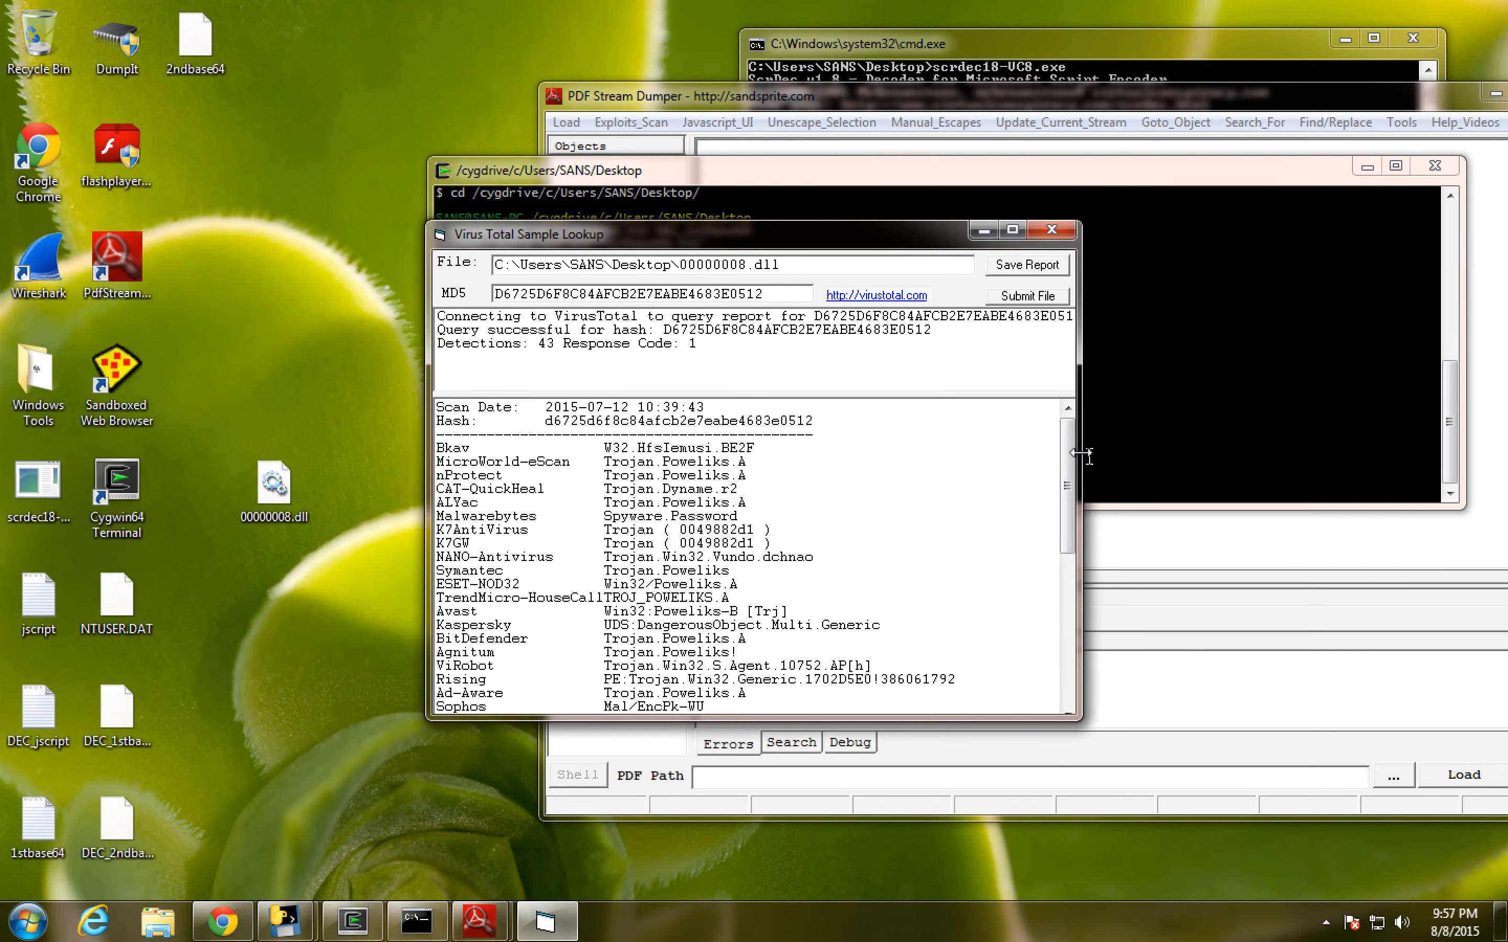
mouse_move(1072, 438)
mouse_down()
mouse_move(1071, 559)
mouse_move(1053, 432)
mouse_up()
click(1052, 231)
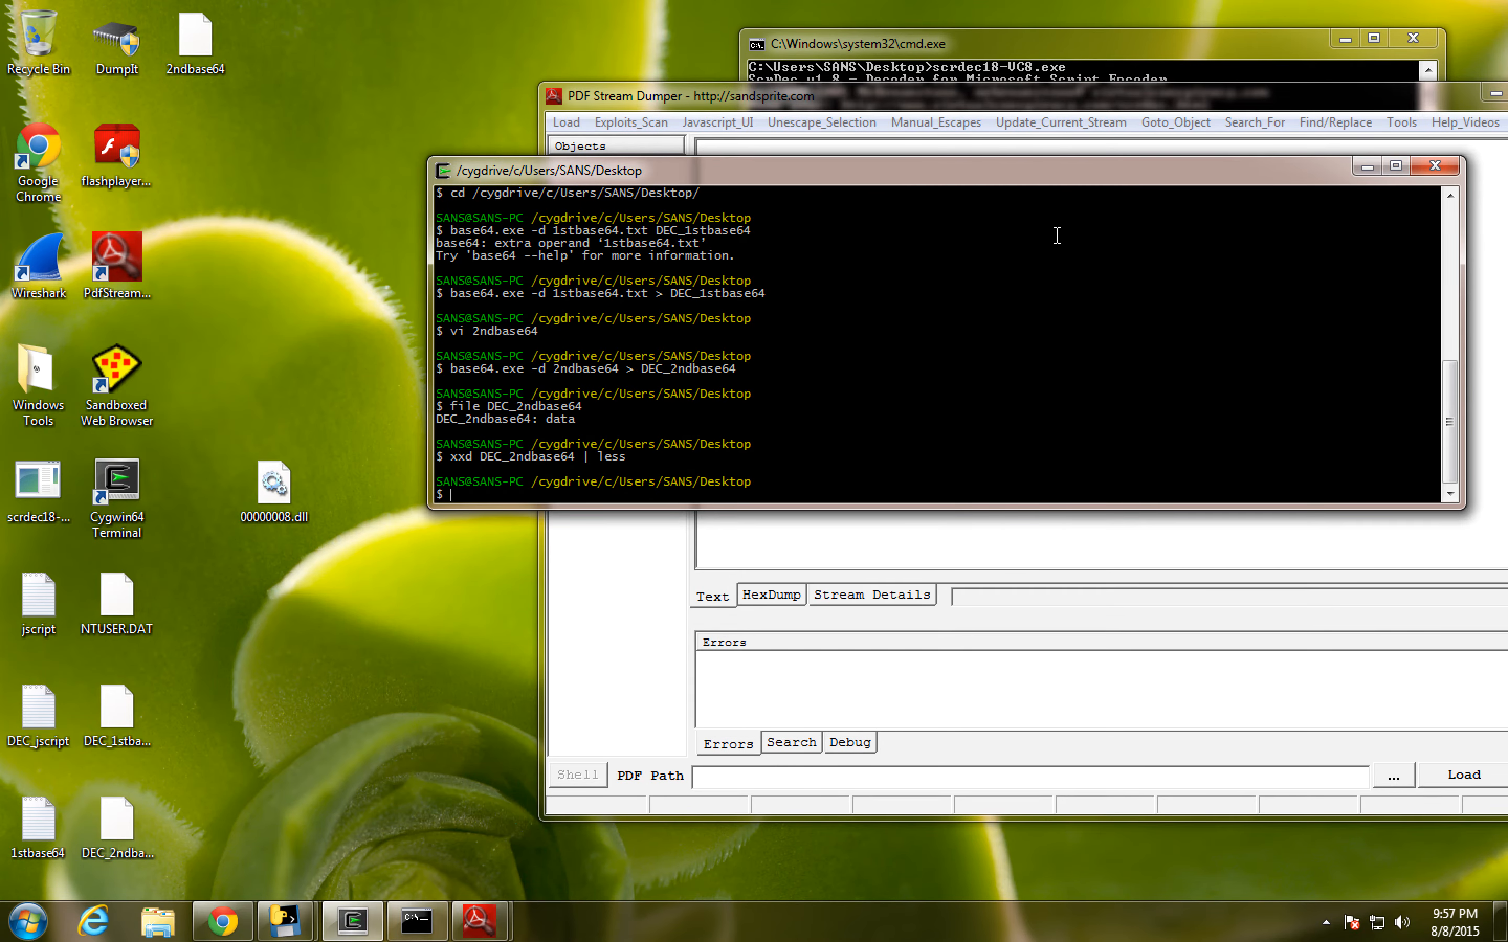